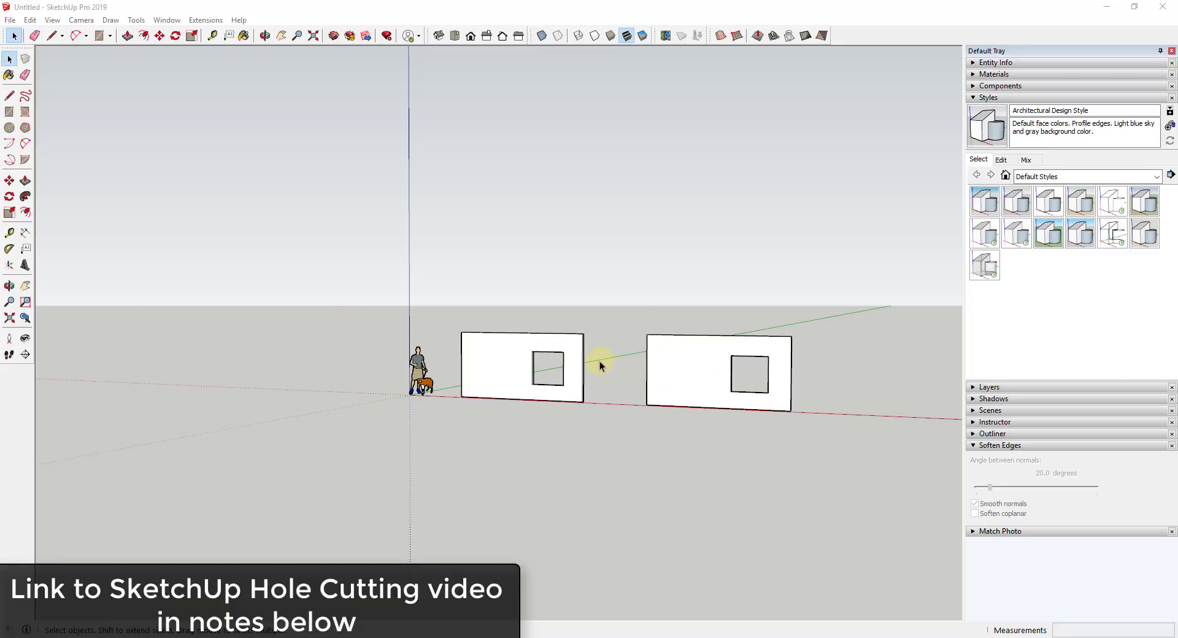
Step: Zoom and orbit in close on the left wall's square opening, viewed from the front
{"action": "scroll", "coordinate": [732, 366], "scroll_direction": "down", "scroll_amount": 3}
{"action": "scroll", "coordinate": [564, 378], "scroll_direction": "up", "scroll_amount": 5}
{"action": "scroll", "coordinate": [636, 352], "scroll_direction": "up", "scroll_amount": 1}
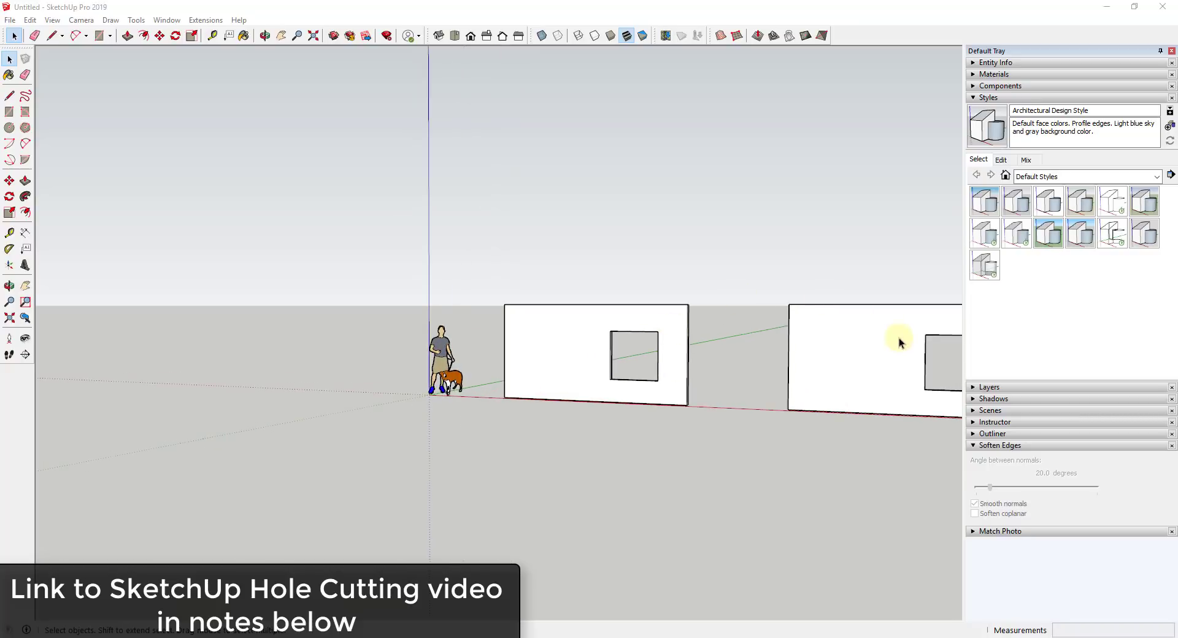
{"action": "middle_click_drag", "start_coordinate": [900, 344], "coordinate": [787, 368], "text": "shift"}
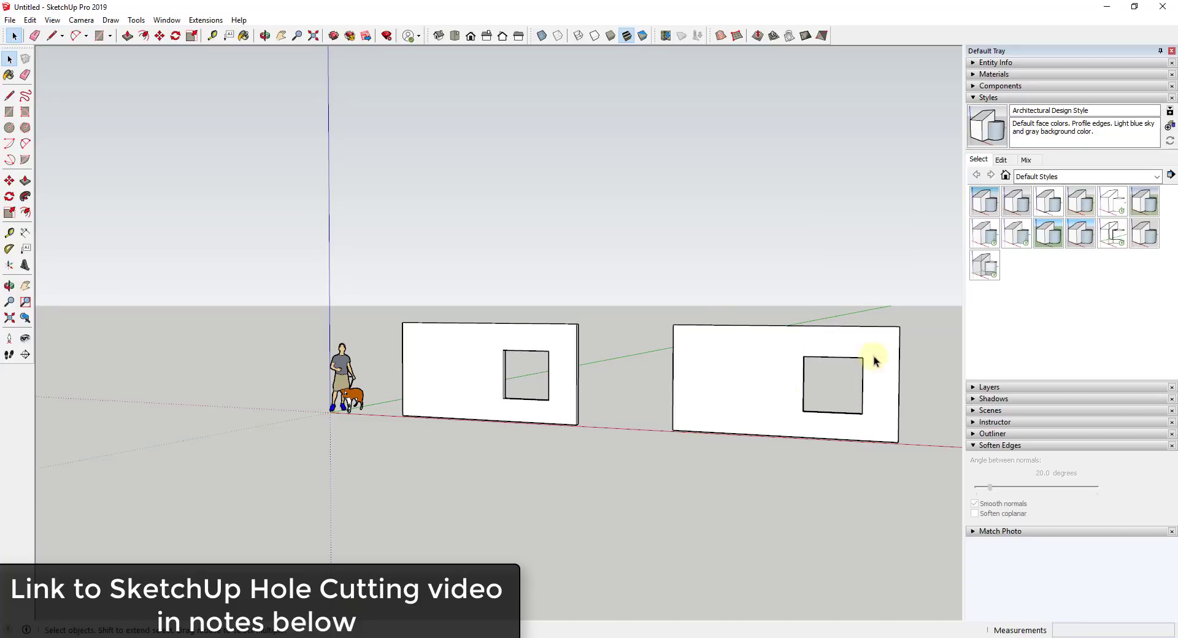
{"action": "scroll", "coordinate": [534, 399], "scroll_direction": "up", "scroll_amount": 5}
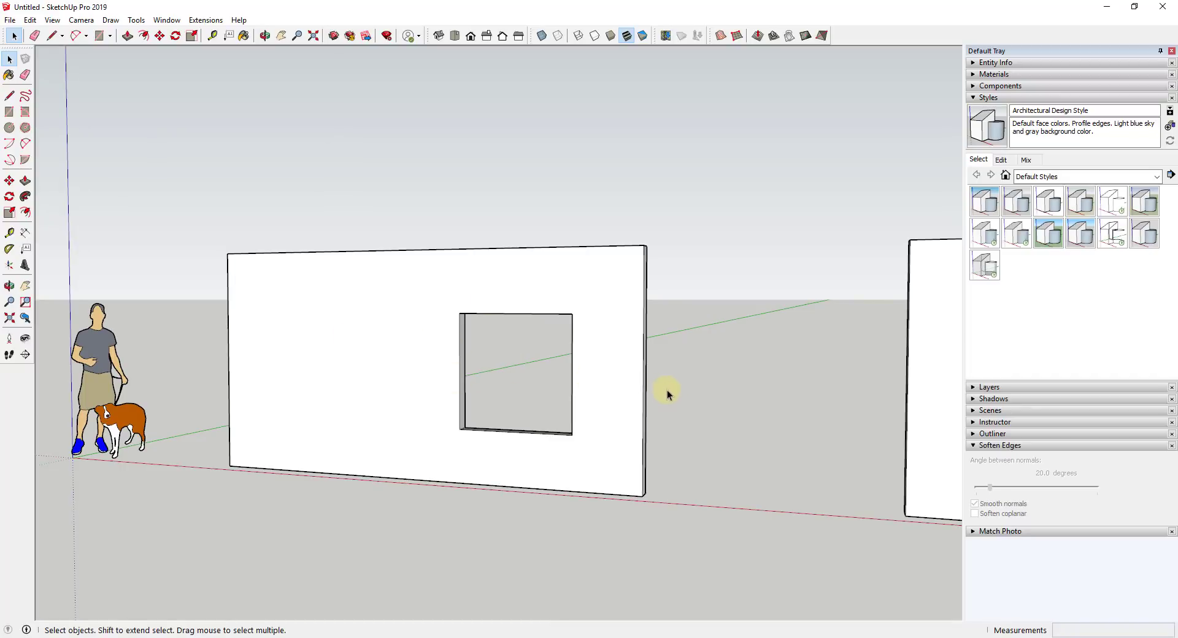
{"action": "scroll", "coordinate": [644, 373], "scroll_direction": "down", "scroll_amount": 3}
{"action": "middle_click_drag", "start_coordinate": [636, 356], "coordinate": [623, 350]}
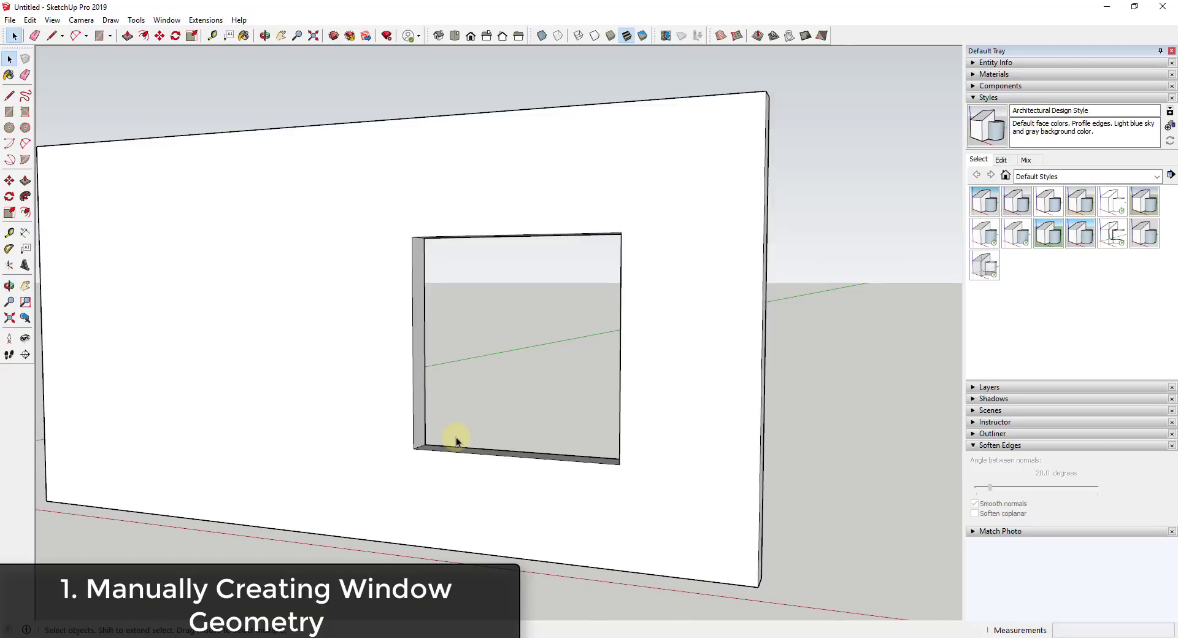
{"action": "middle_click_drag", "start_coordinate": [456, 439], "coordinate": [613, 339]}
Step: Draw a rectangle filling the opening and offset it inward to form a frame border
{"action": "key", "text": "r"}
{"action": "left_click", "coordinate": [425, 443]}
{"action": "left_click", "coordinate": [626, 247]}
{"action": "key", "text": "f"}
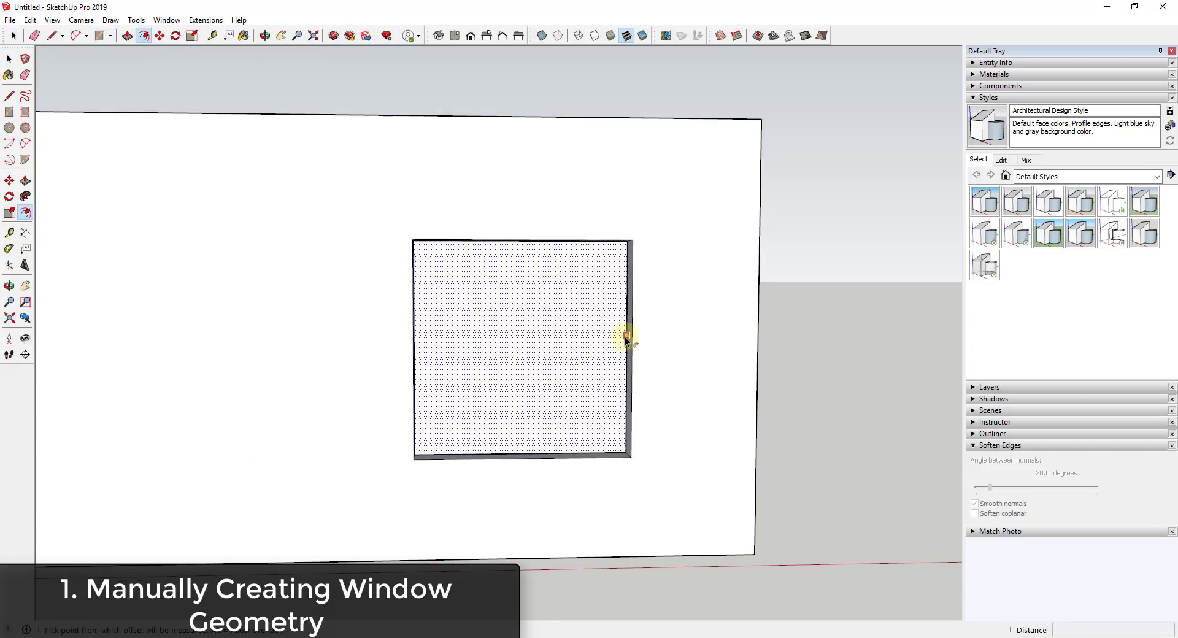
{"action": "left_click", "coordinate": [625, 336]}
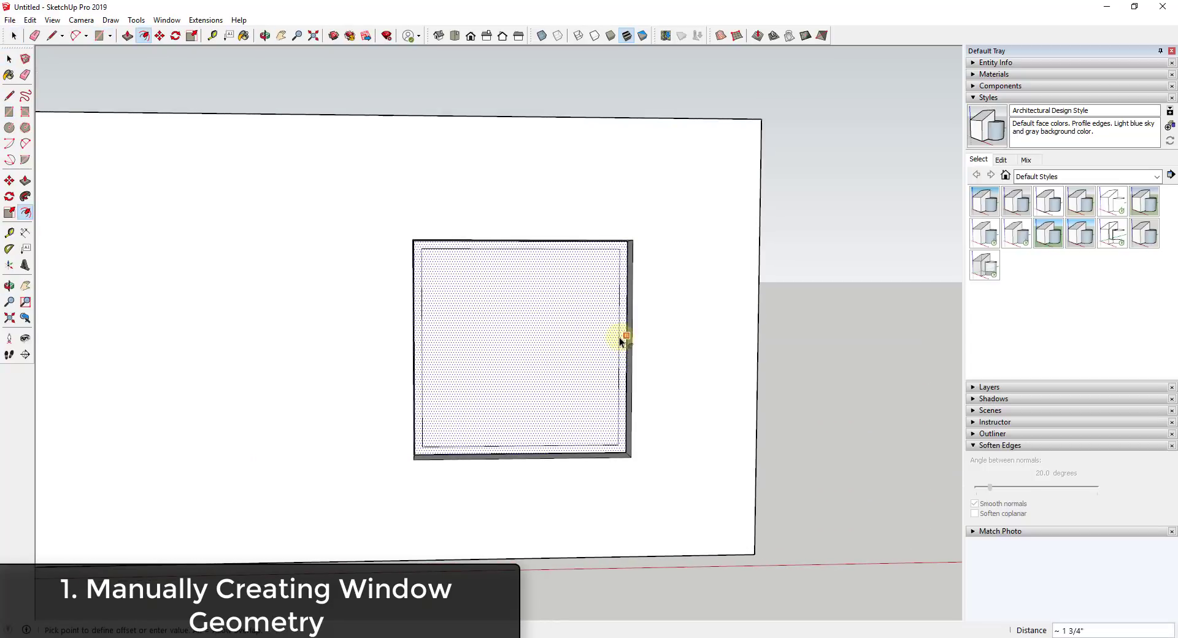
{"action": "left_click", "coordinate": [620, 338]}
Step: Draw a vertical and a horizontal line splitting the inner face into four panes
{"action": "key", "text": "l"}
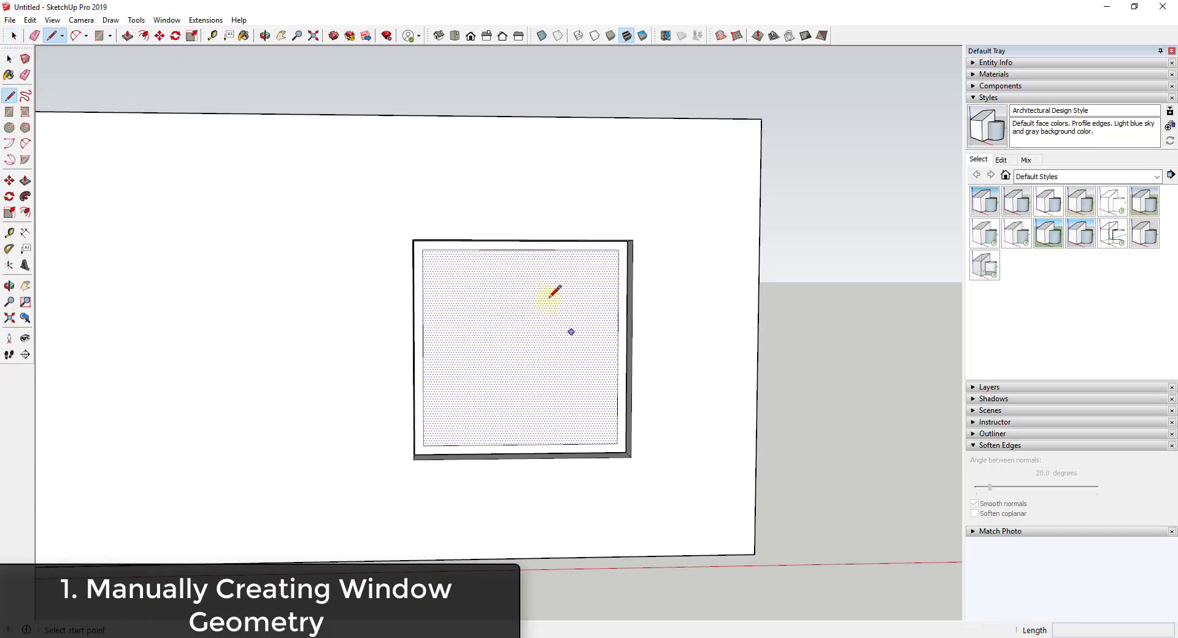
{"action": "left_click", "coordinate": [521, 250]}
{"action": "left_click", "coordinate": [521, 444]}
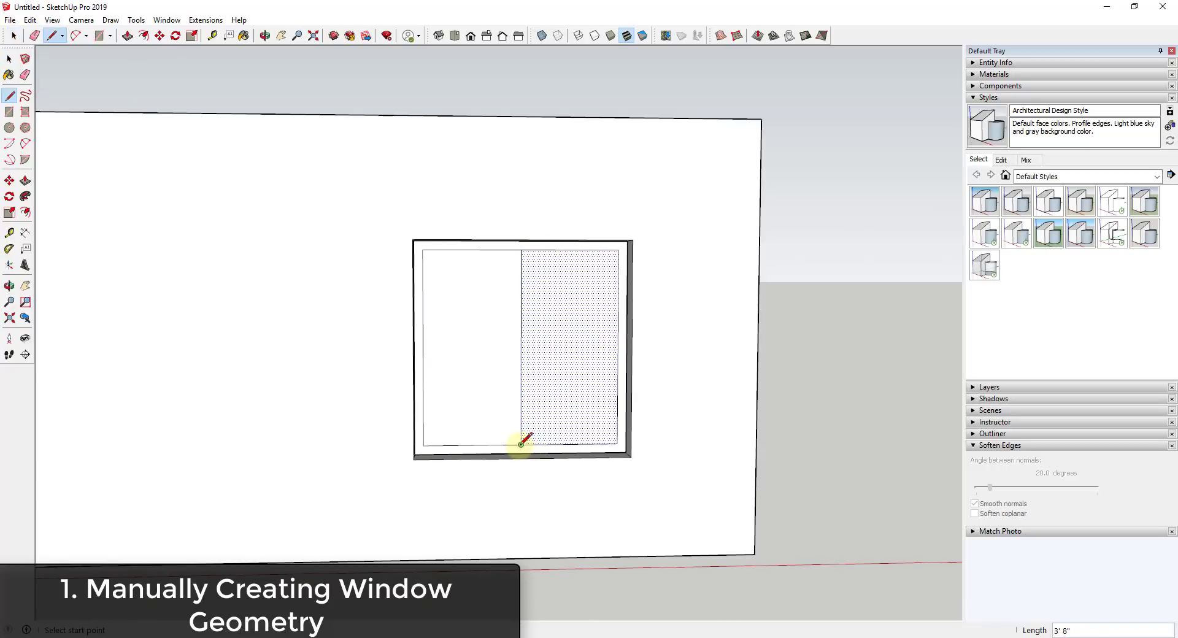
{"action": "left_click", "coordinate": [423, 348]}
{"action": "scroll", "coordinate": [509, 310], "scroll_direction": "up", "scroll_amount": 5}
Step: Offset the top-left pane inward by 1 inch
{"action": "key", "text": "f"}
{"action": "left_click", "coordinate": [535, 308]}
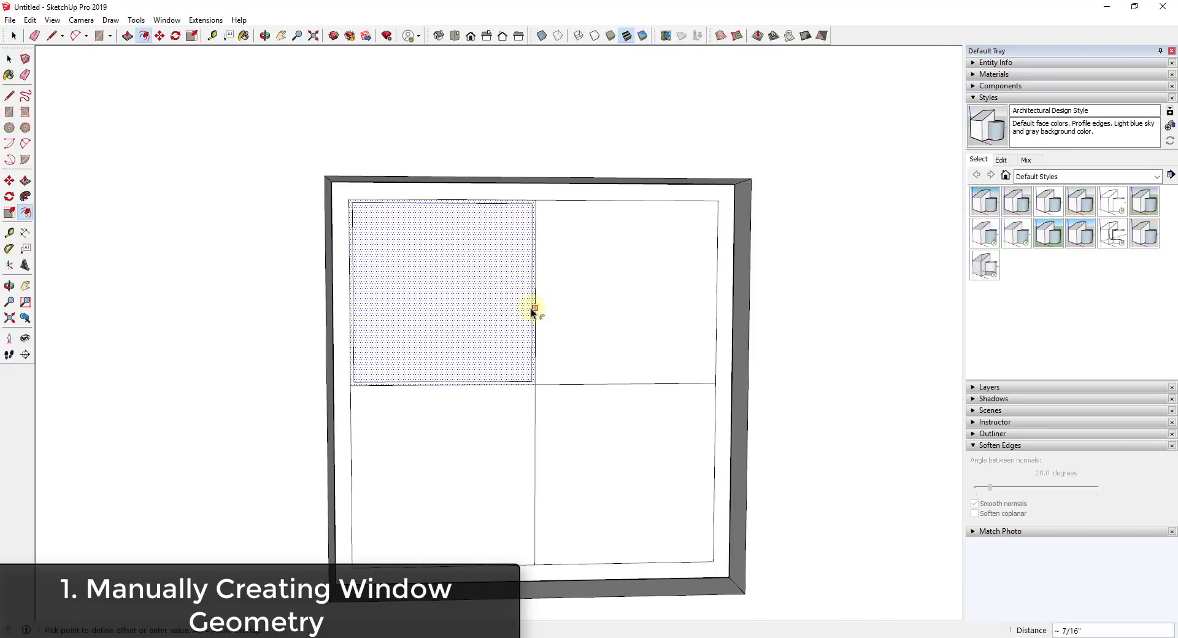
{"action": "type", "text": "1"}
{"action": "key", "text": "Return"}
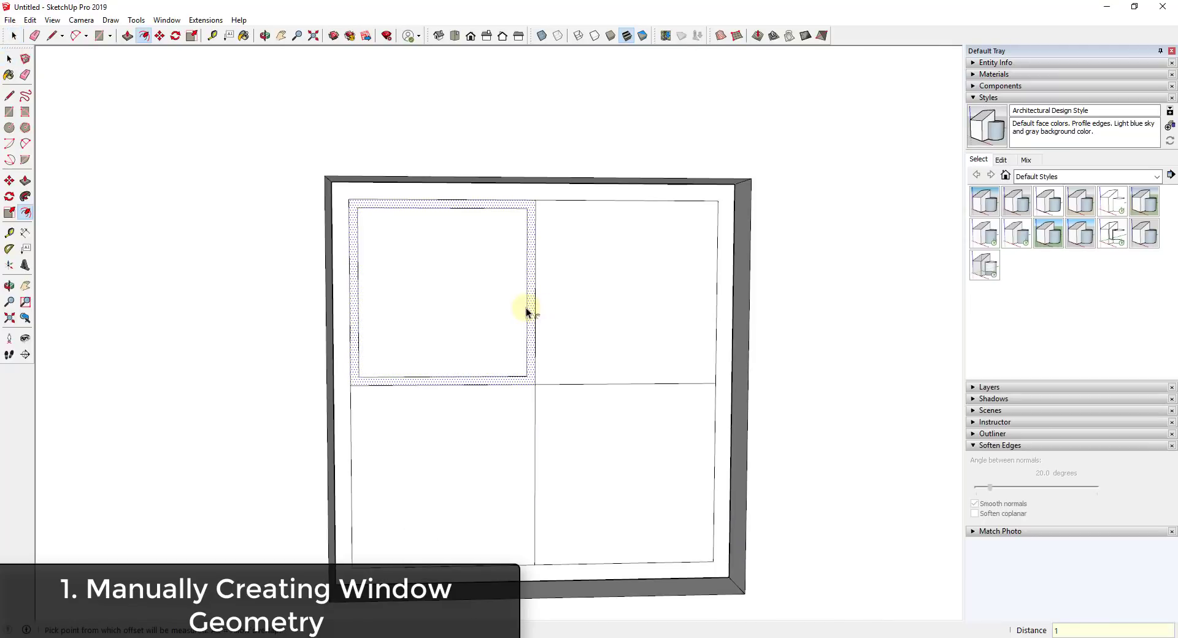
Step: Move the inner top and left edges onto the outer edges, leaving an L-shaped mullion
{"action": "key", "text": "space"}
{"action": "key", "text": "m"}
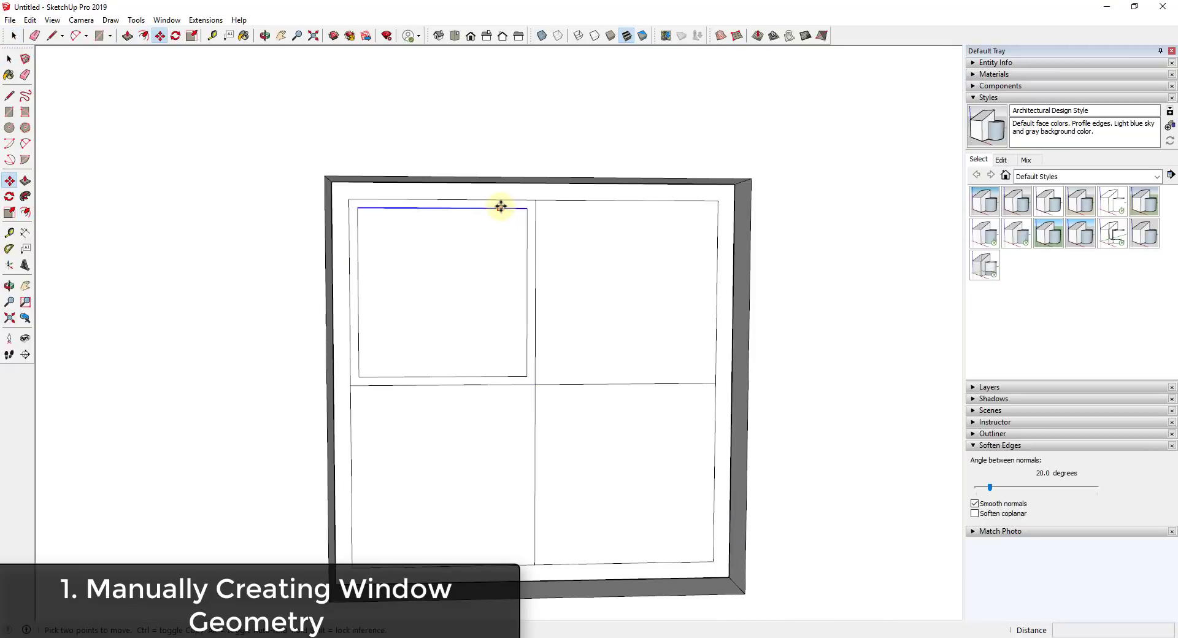
{"action": "left_click", "coordinate": [500, 208]}
{"action": "left_click", "coordinate": [500, 200]}
{"action": "key", "text": "space"}
{"action": "left_click", "coordinate": [358, 240]}
{"action": "key", "text": "m"}
{"action": "left_click", "coordinate": [358, 239]}
{"action": "left_click", "coordinate": [351, 239]}
{"action": "key", "text": "space"}
Step: Rotate-copy the L-shaped mullion 90° three times (*3) around the centre corner
{"action": "middle_click_drag", "start_coordinate": [352, 241], "coordinate": [424, 344]}
{"action": "scroll", "coordinate": [514, 386], "scroll_direction": "up", "scroll_amount": 1}
{"action": "double_click", "coordinate": [517, 387]}
{"action": "key", "text": "q"}
{"action": "left_click", "coordinate": [399, 393]}
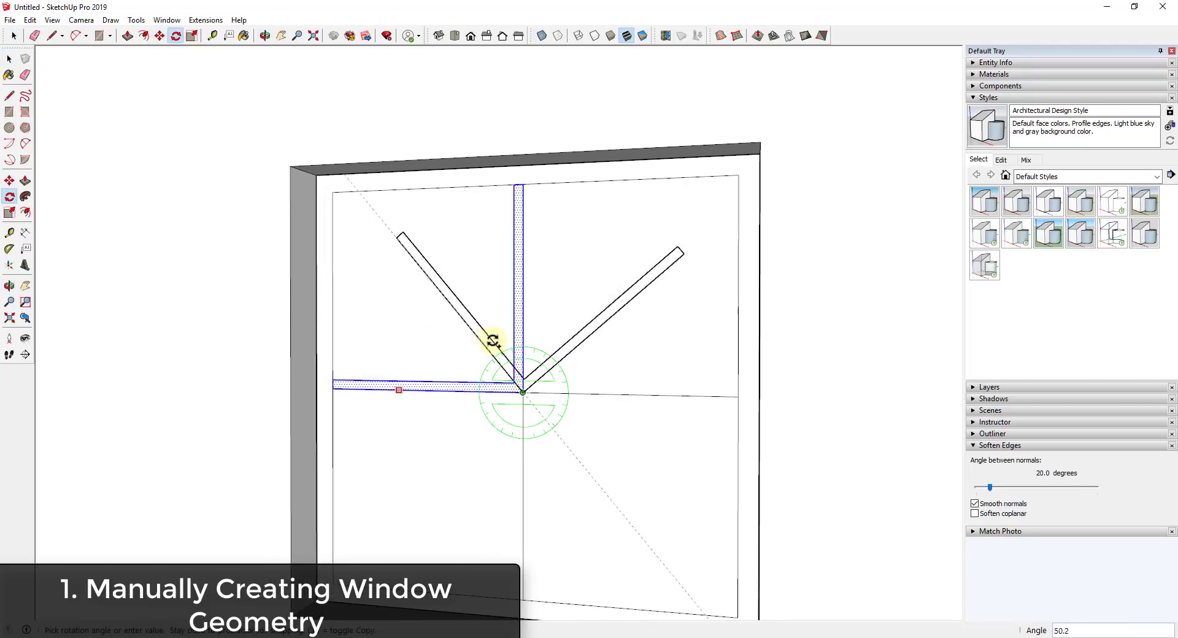
{"action": "left_click", "coordinate": [523, 336]}
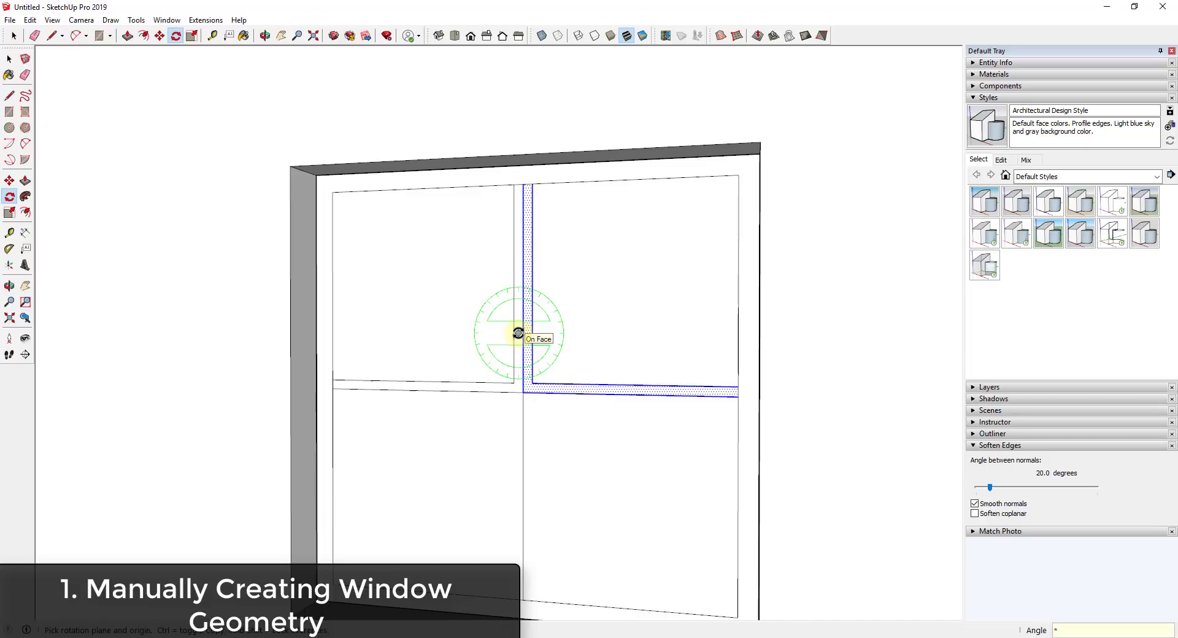
{"action": "type", "text": "*3"}
{"action": "key", "text": "Return"}
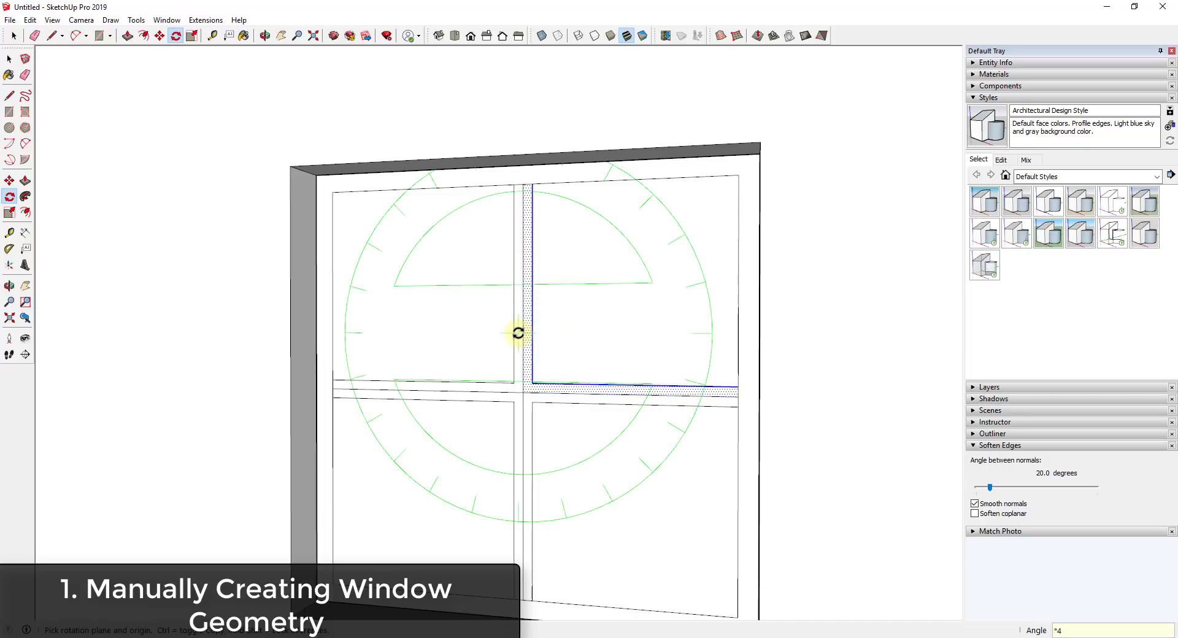
Step: Erase the leftover centre lines inside the mullions
{"action": "key", "text": "space"}
{"action": "key", "text": "e"}
{"action": "left_click_drag", "start_coordinate": [520, 395], "coordinate": [529, 397]}
{"action": "mouse_move", "coordinate": [561, 445]}
{"action": "middle_mouse_down"}
{"action": "mouse_move", "coordinate": [402, 449]}
{"action": "mouse_move", "coordinate": [379, 461]}
{"action": "middle_mouse_up"}
{"action": "key", "text": "space"}
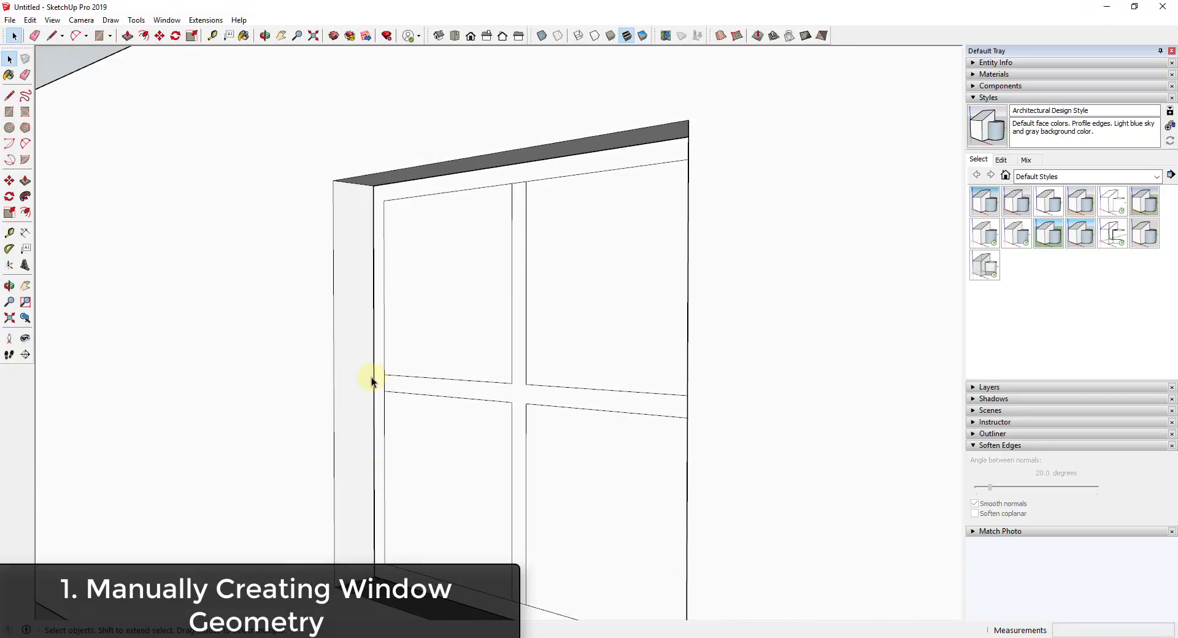
Step: Push/Pull the frame and cross mullions out to a 6-inch depth
{"action": "key", "text": "p"}
{"action": "left_click", "coordinate": [369, 373]}
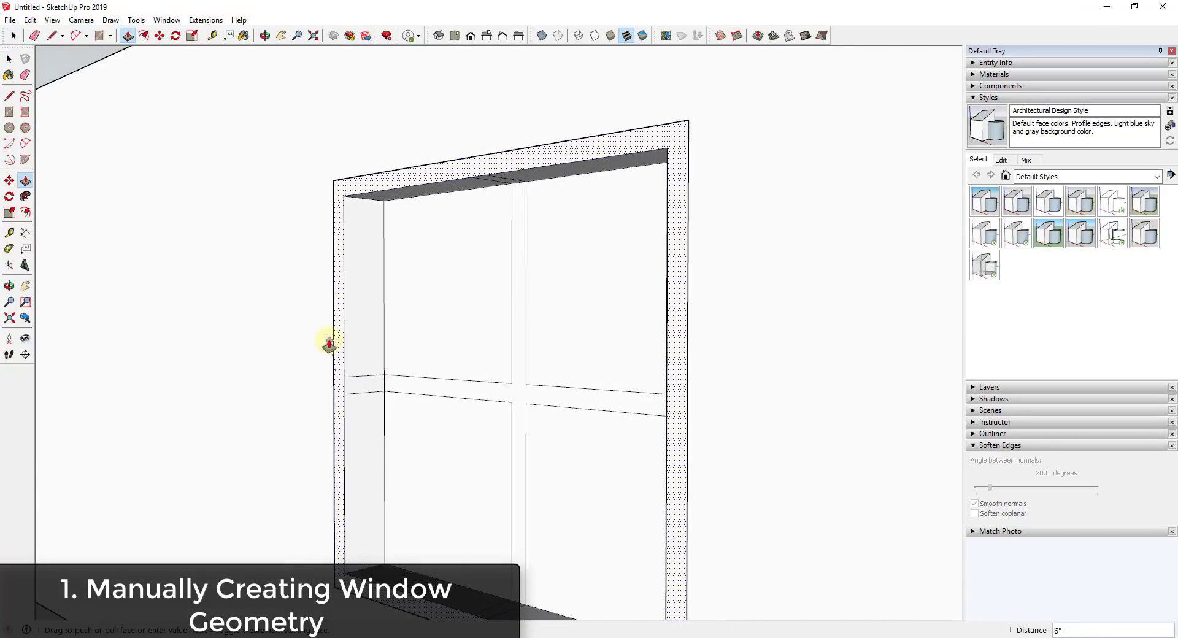
{"action": "left_click", "coordinate": [517, 396]}
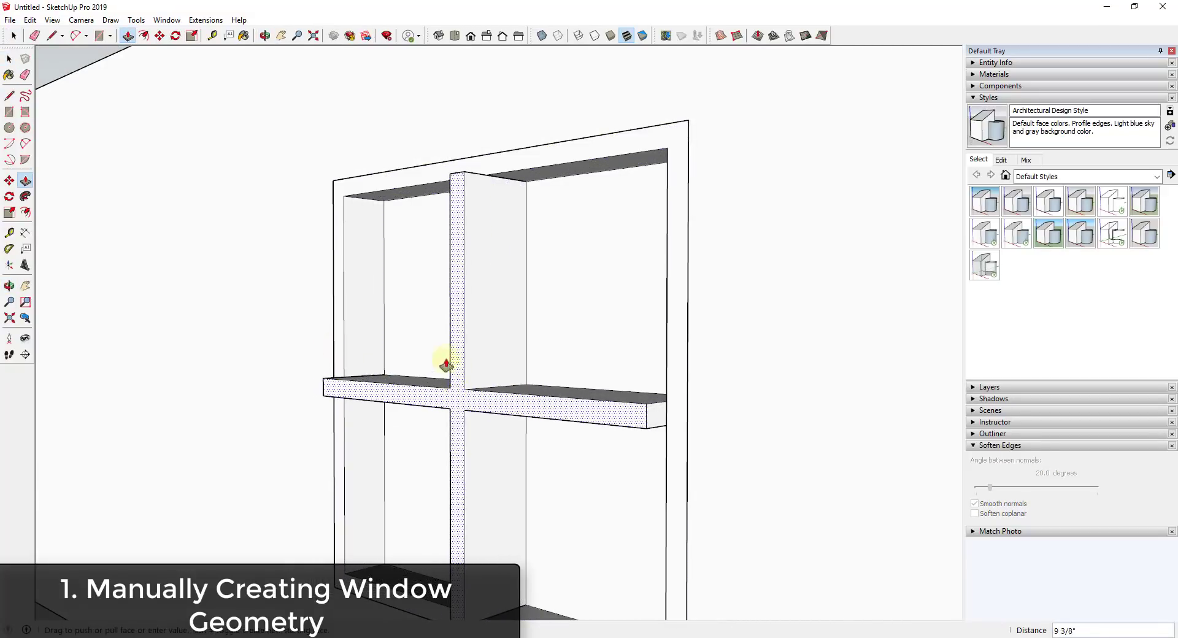
{"action": "type", "text": "6"}
{"action": "key", "text": "Return"}
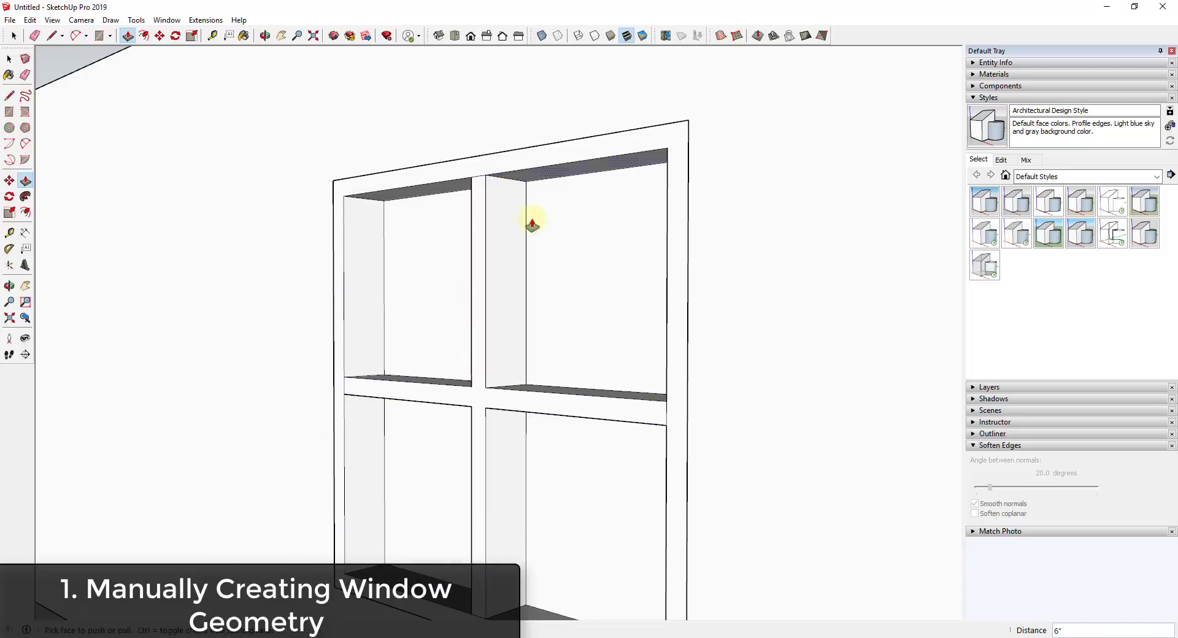
Step: Move all four panes back to sit halfway into the frame depth
{"action": "key", "text": "space"}
{"action": "left_click", "coordinate": [608, 342]}
{"action": "left_click", "coordinate": [434, 324], "text": "shift"}
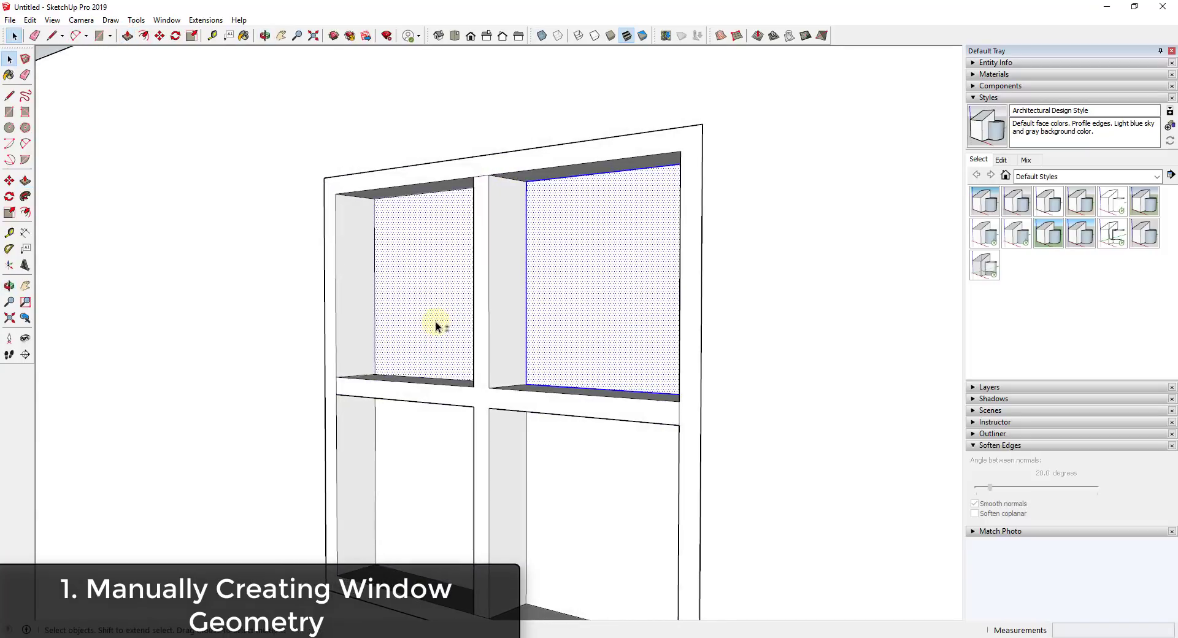
{"action": "left_click", "coordinate": [439, 463], "text": "shift"}
{"action": "left_click", "coordinate": [546, 478], "text": "shift"}
{"action": "key", "text": "m"}
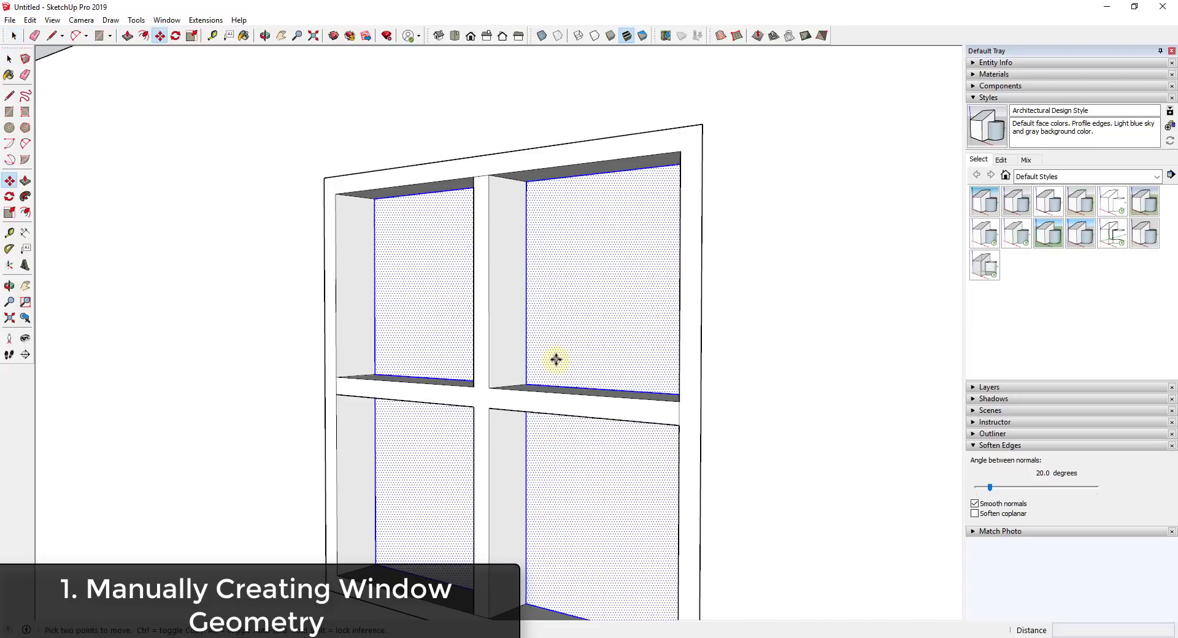
{"action": "middle_click_drag", "start_coordinate": [558, 359], "coordinate": [530, 416]}
{"action": "left_click", "coordinate": [515, 387]}
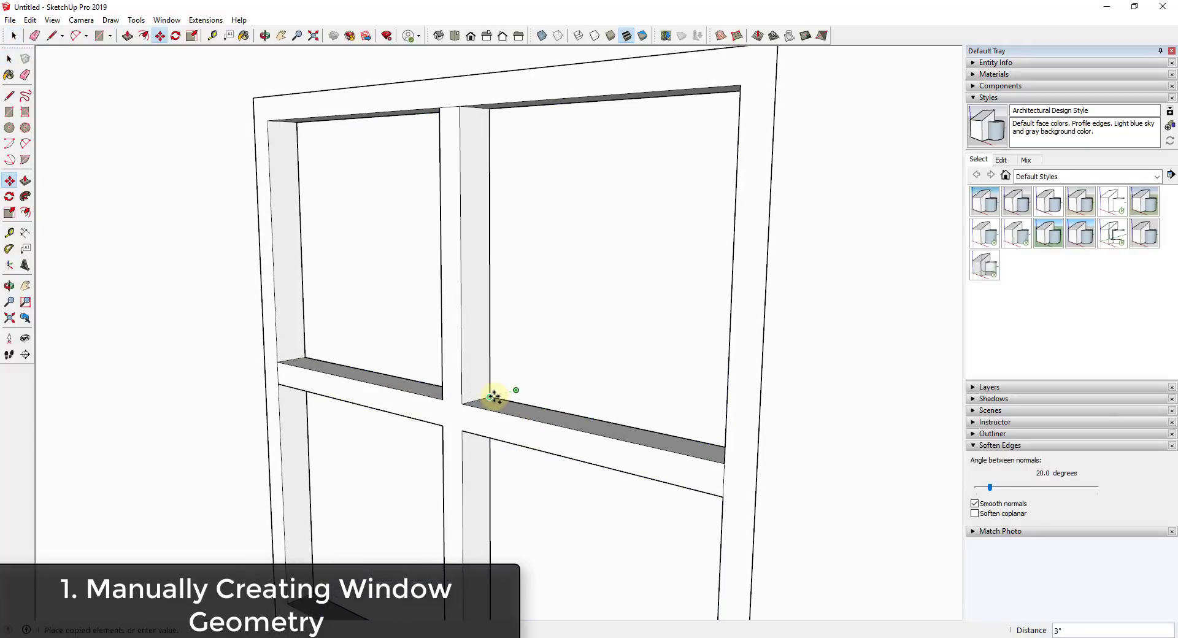
{"action": "left_click", "coordinate": [493, 398]}
{"action": "key", "text": "space"}
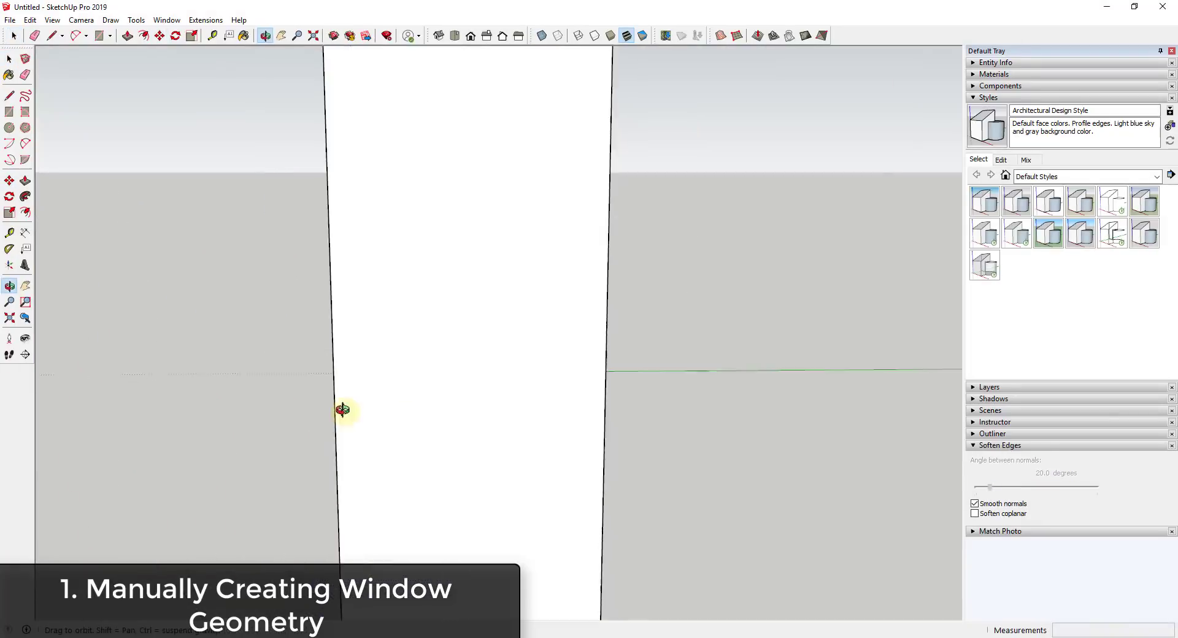
Step: From behind the wall, delete the four leftover pane faces, then return to the front view
{"action": "scroll", "coordinate": [342, 408], "scroll_direction": "down", "scroll_amount": 5}
{"action": "scroll", "coordinate": [454, 344], "scroll_direction": "up", "scroll_amount": 1}
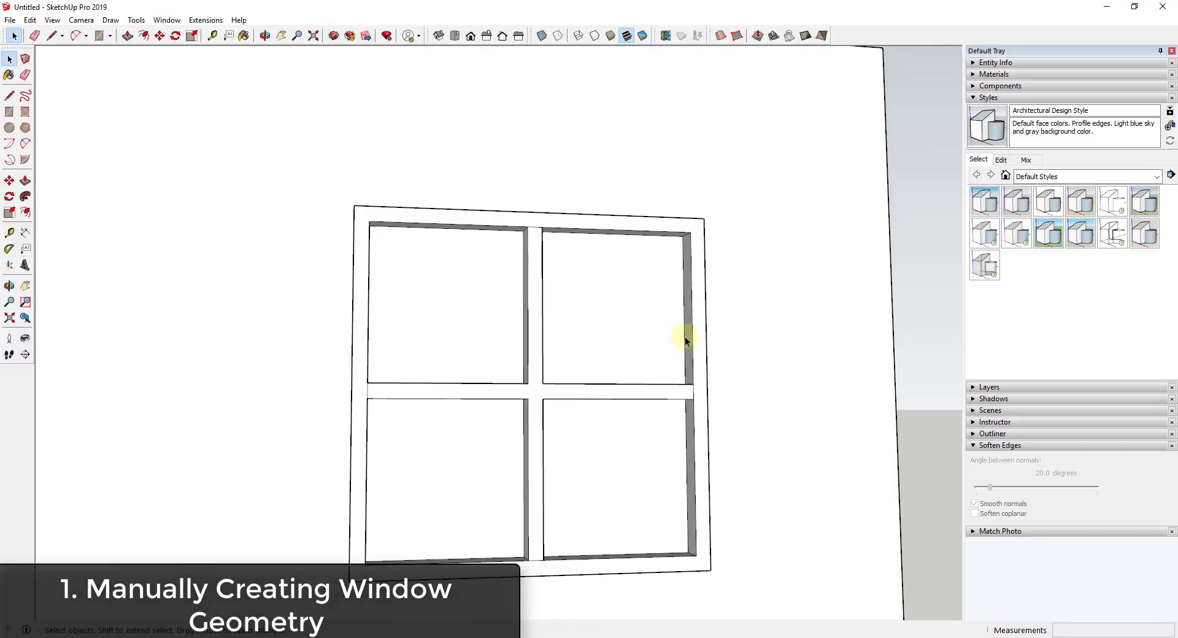
{"action": "middle_click_drag", "start_coordinate": [679, 333], "coordinate": [807, 376]}
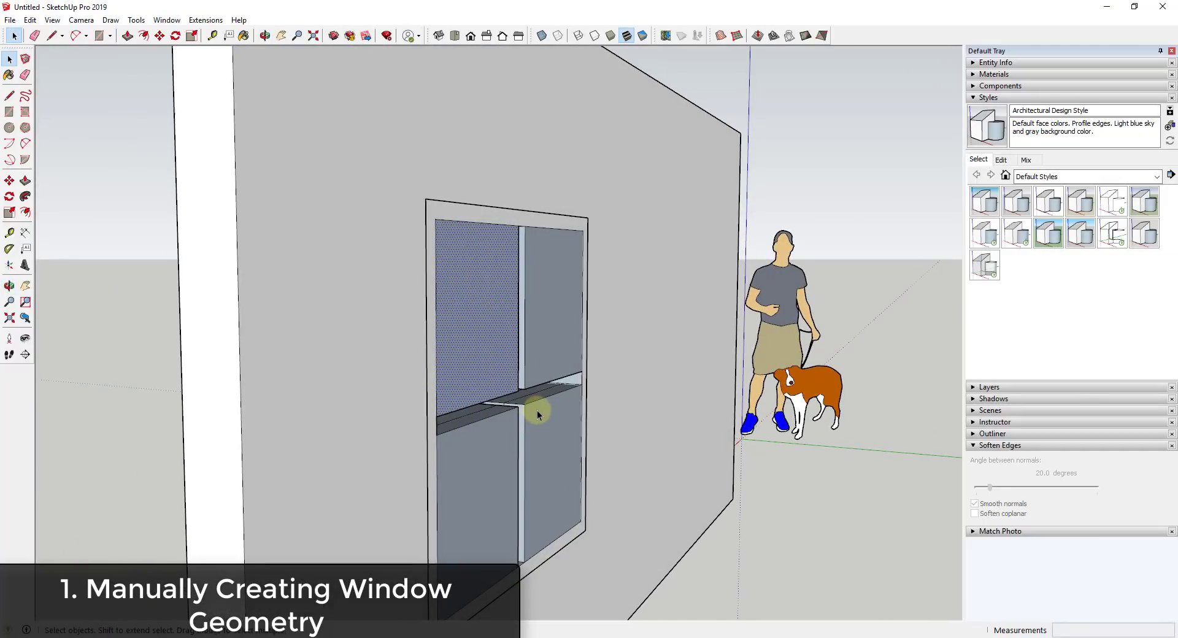
{"action": "scroll", "coordinate": [537, 415], "scroll_direction": "up", "scroll_amount": 3}
{"action": "key", "text": "l"}
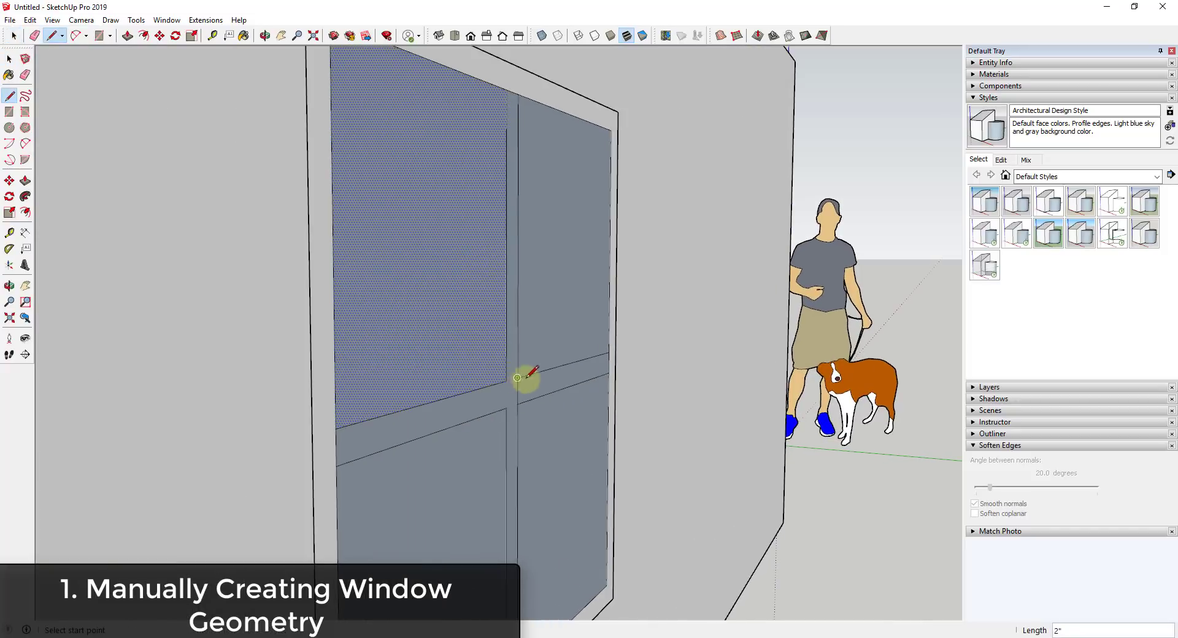
{"action": "key", "text": "space"}
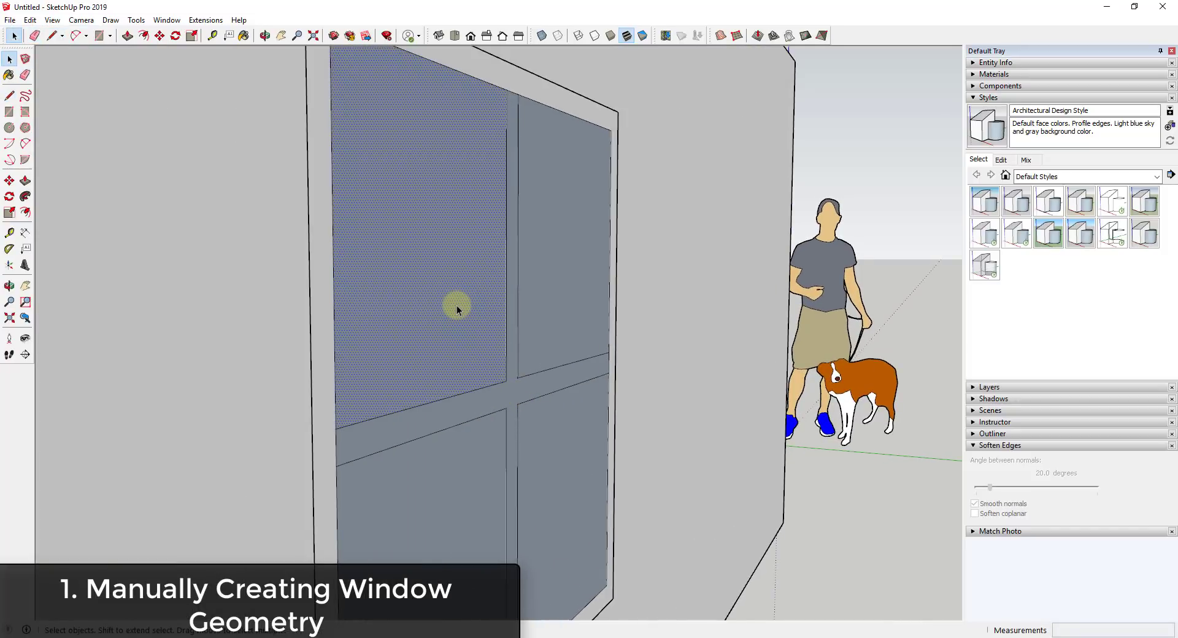
{"action": "key", "text": "Delete"}
{"action": "left_click", "coordinate": [555, 330]}
{"action": "key", "text": "Delete"}
{"action": "left_click", "coordinate": [575, 445]}
{"action": "key", "text": "Delete"}
{"action": "left_click", "coordinate": [478, 501]}
{"action": "key", "text": "Delete"}
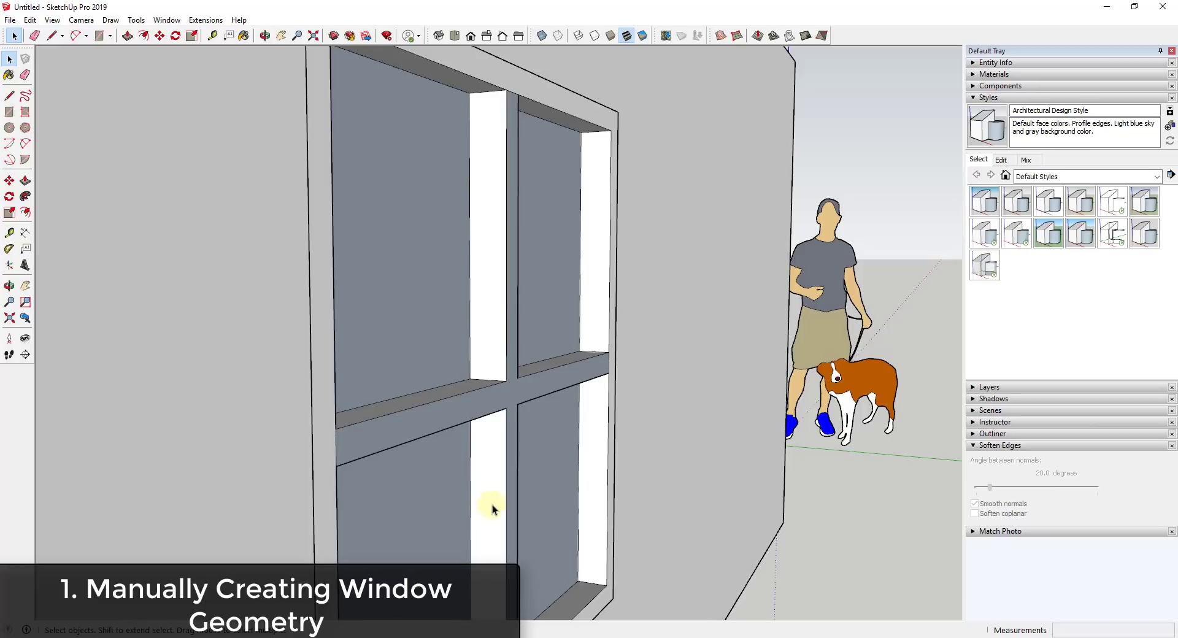
{"action": "middle_click_drag", "start_coordinate": [492, 506], "coordinate": [831, 458]}
{"action": "scroll", "coordinate": [646, 437], "scroll_direction": "down", "scroll_amount": 3}
{"action": "middle_click_drag", "start_coordinate": [646, 436], "coordinate": [827, 423]}
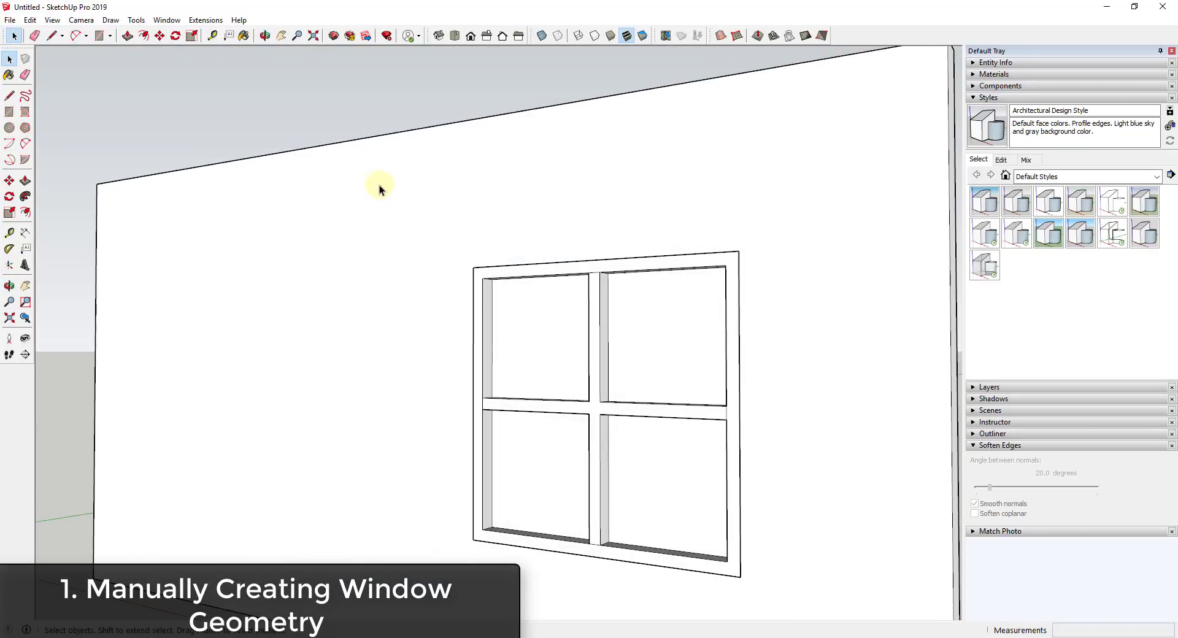
Step: Group the whole window geometry and open the group for editing
{"action": "left_click_drag", "start_coordinate": [379, 189], "coordinate": [746, 583]}
{"action": "right_click", "coordinate": [641, 428]}
{"action": "left_click", "coordinate": [682, 145]}
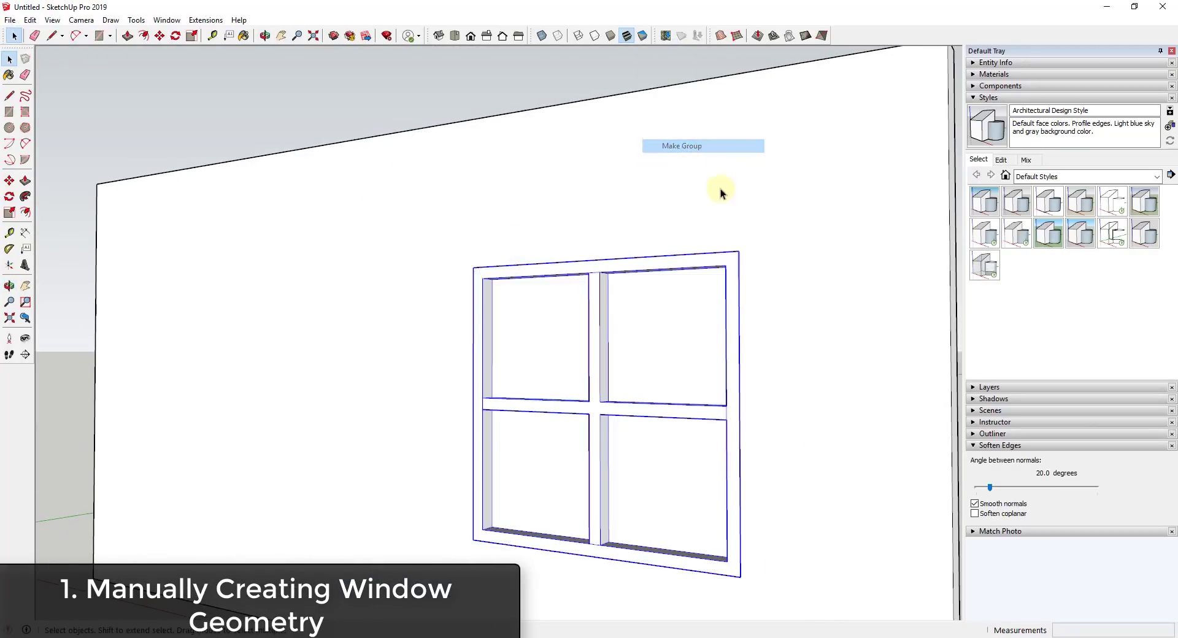
{"action": "scroll", "coordinate": [676, 377], "scroll_direction": "down", "scroll_amount": 3}
{"action": "scroll", "coordinate": [788, 432], "scroll_direction": "up", "scroll_amount": 2}
{"action": "double_click", "coordinate": [673, 474]}
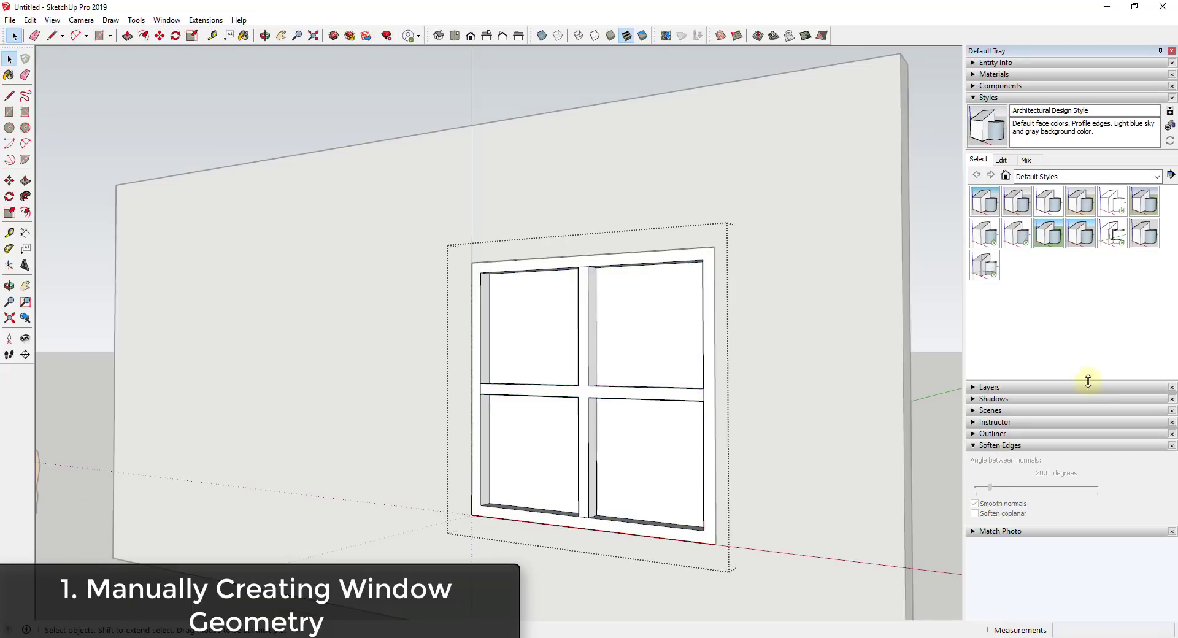
Step: Paint all four panes with Translucent Glass Blue from the Glass and Mirrors materials
{"action": "left_click", "coordinate": [975, 98]}
{"action": "left_click", "coordinate": [992, 74]}
{"action": "left_click", "coordinate": [1035, 153]}
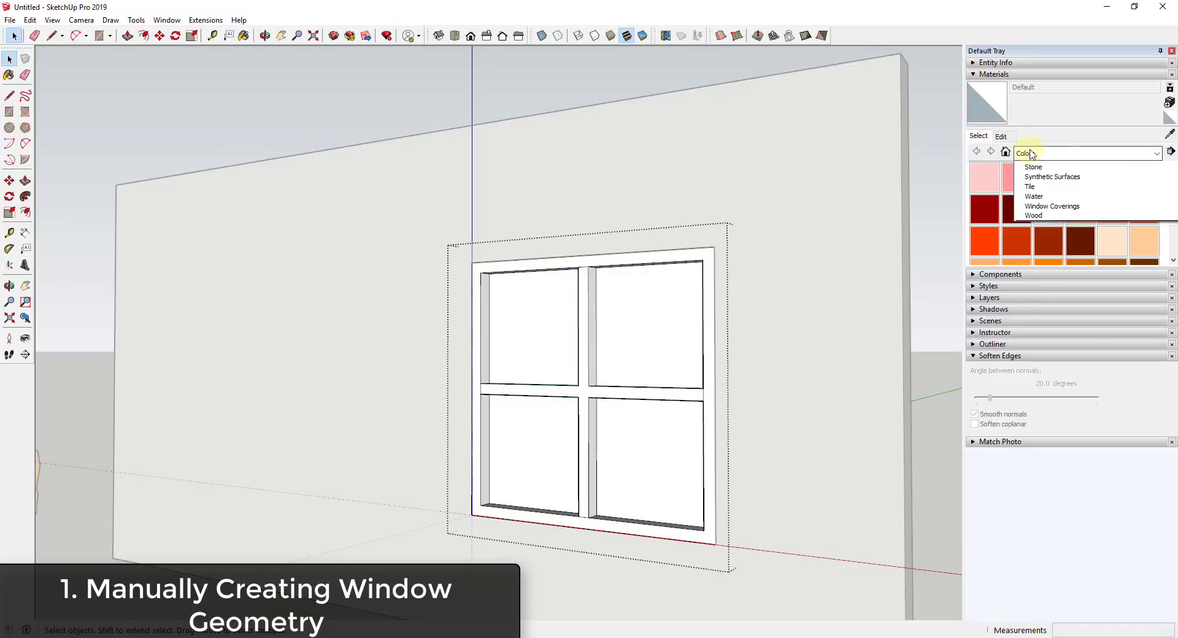
{"action": "left_click", "coordinate": [1054, 215]}
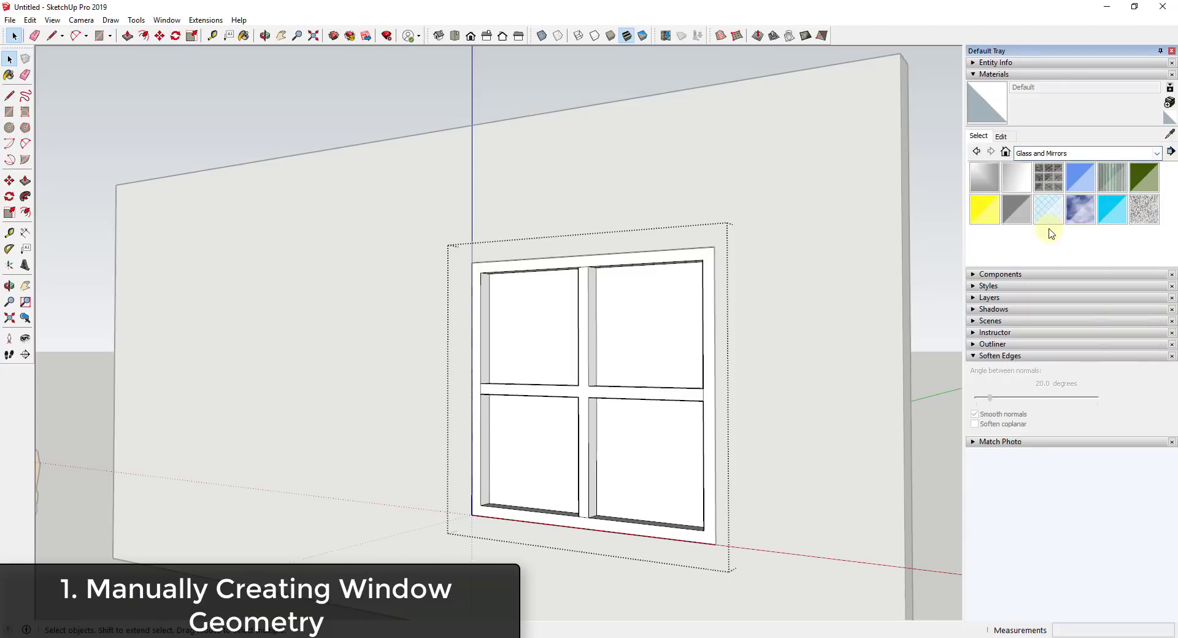
{"action": "left_click", "coordinate": [1089, 187]}
{"action": "left_click", "coordinate": [551, 316]}
{"action": "left_click", "coordinate": [629, 317]}
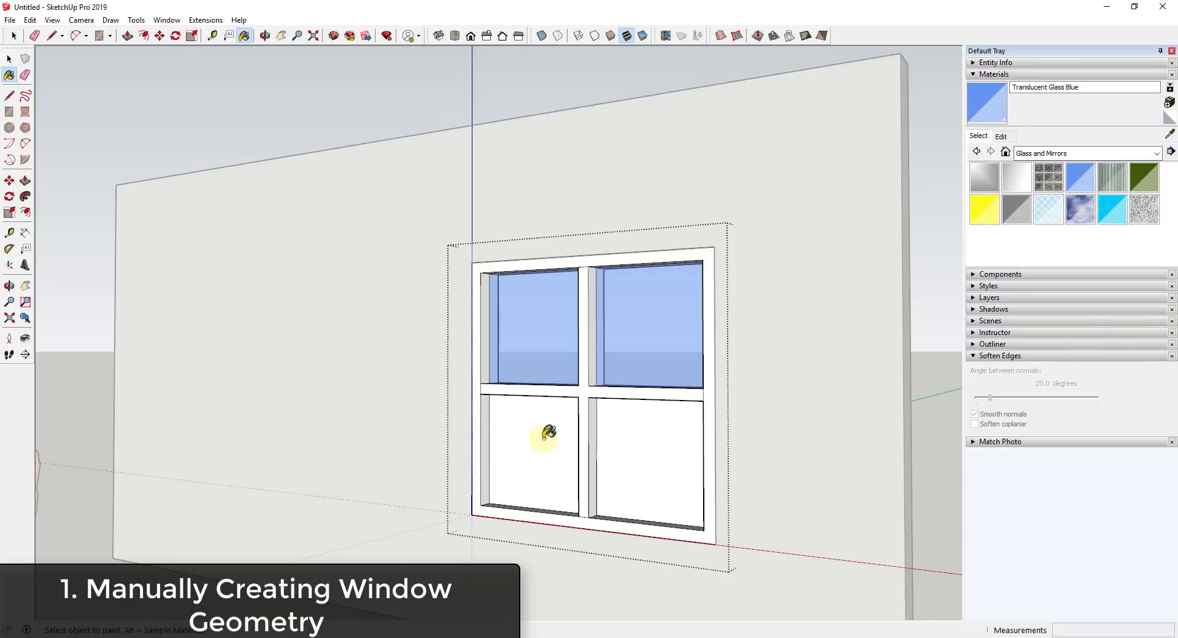
{"action": "left_click", "coordinate": [545, 435]}
{"action": "left_click", "coordinate": [669, 485]}
Step: Exit the window group and zoom out to see the whole wall and window
{"action": "key", "text": "space"}
{"action": "scroll", "coordinate": [737, 363], "scroll_direction": "down", "scroll_amount": 3}
{"action": "left_click", "coordinate": [696, 351]}
{"action": "scroll", "coordinate": [603, 376], "scroll_direction": "down", "scroll_amount": 3}
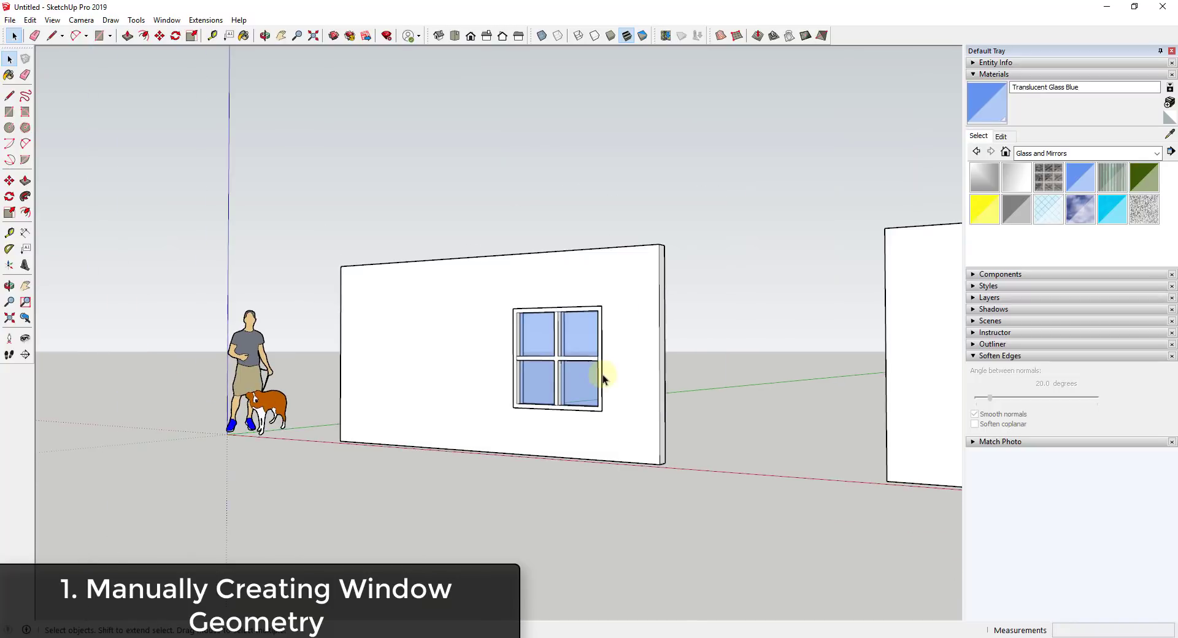
{"action": "middle_click_drag", "start_coordinate": [602, 375], "coordinate": [591, 383]}
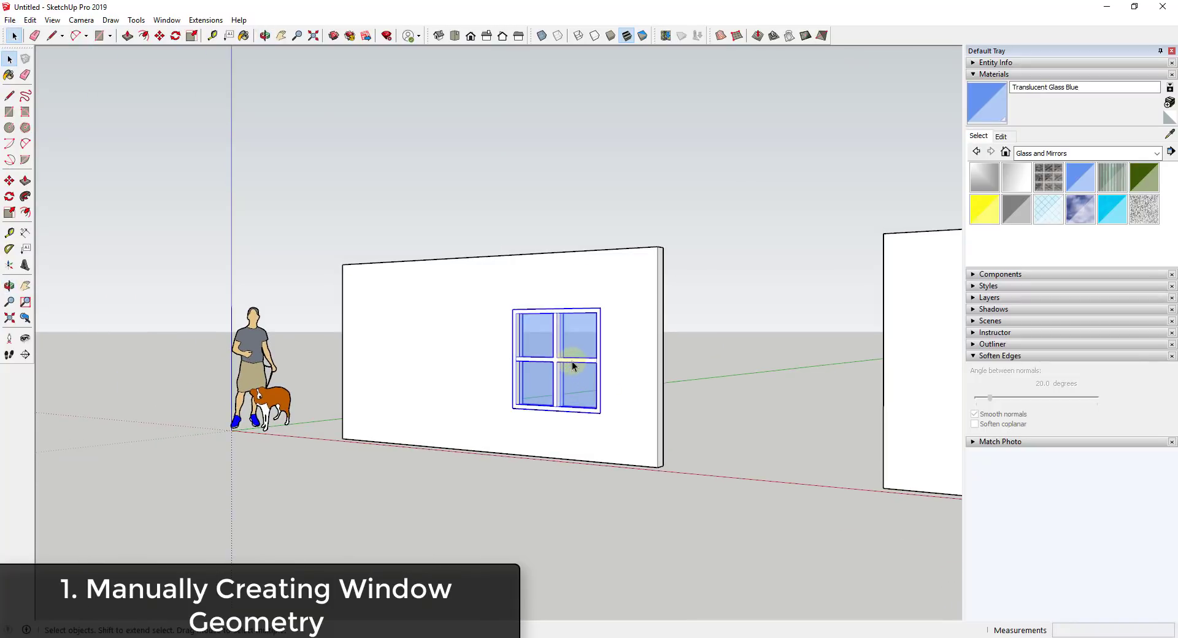
{"action": "scroll", "coordinate": [498, 344], "scroll_direction": "down", "scroll_amount": 6}
{"action": "scroll", "coordinate": [900, 341], "scroll_direction": "up", "scroll_amount": 2}
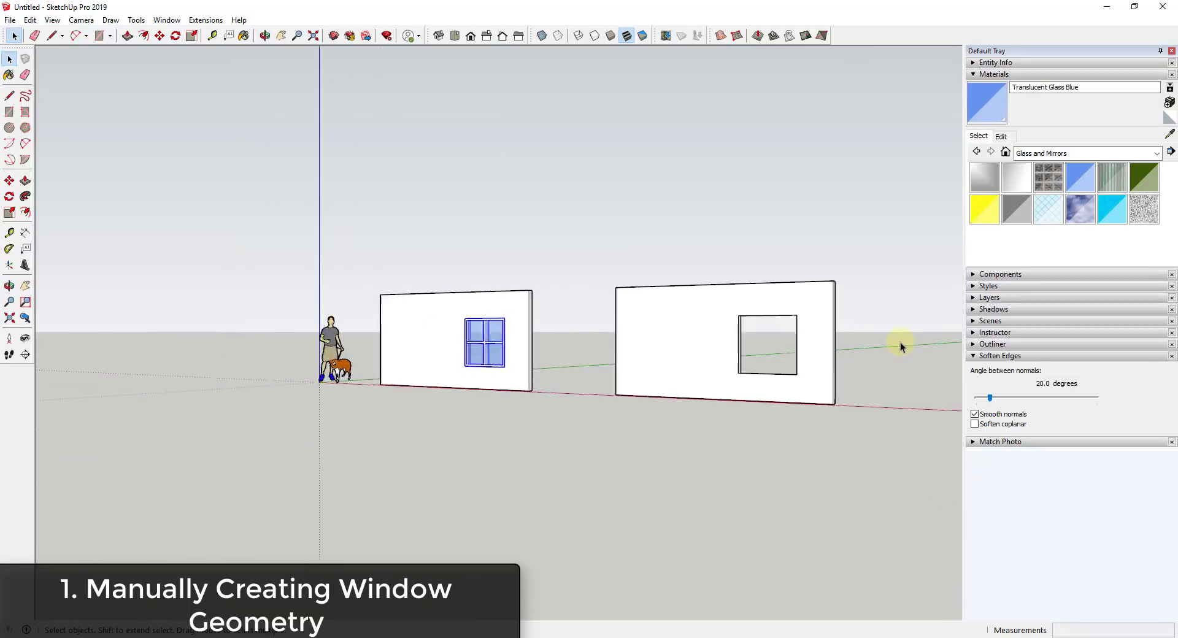
{"action": "scroll", "coordinate": [779, 367], "scroll_direction": "up", "scroll_amount": 5}
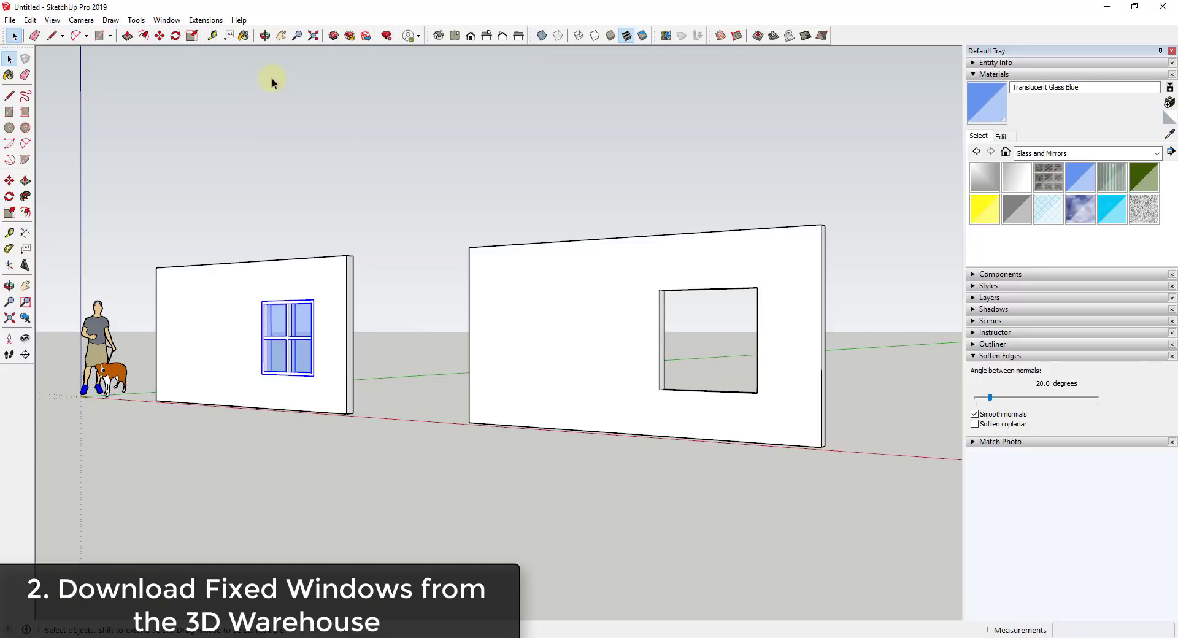
Step: In 3D Warehouse, search 'windows' sorted by Popularity and open the triple-row double-hung window
{"action": "left_click", "coordinate": [166, 20]}
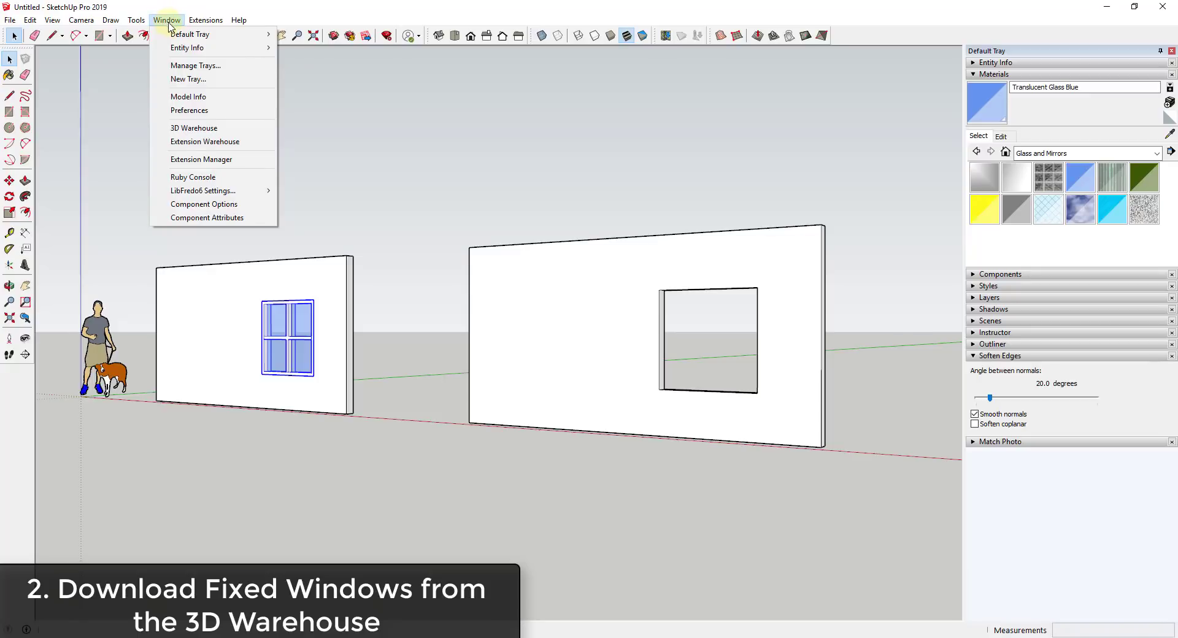
{"action": "left_click", "coordinate": [196, 128]}
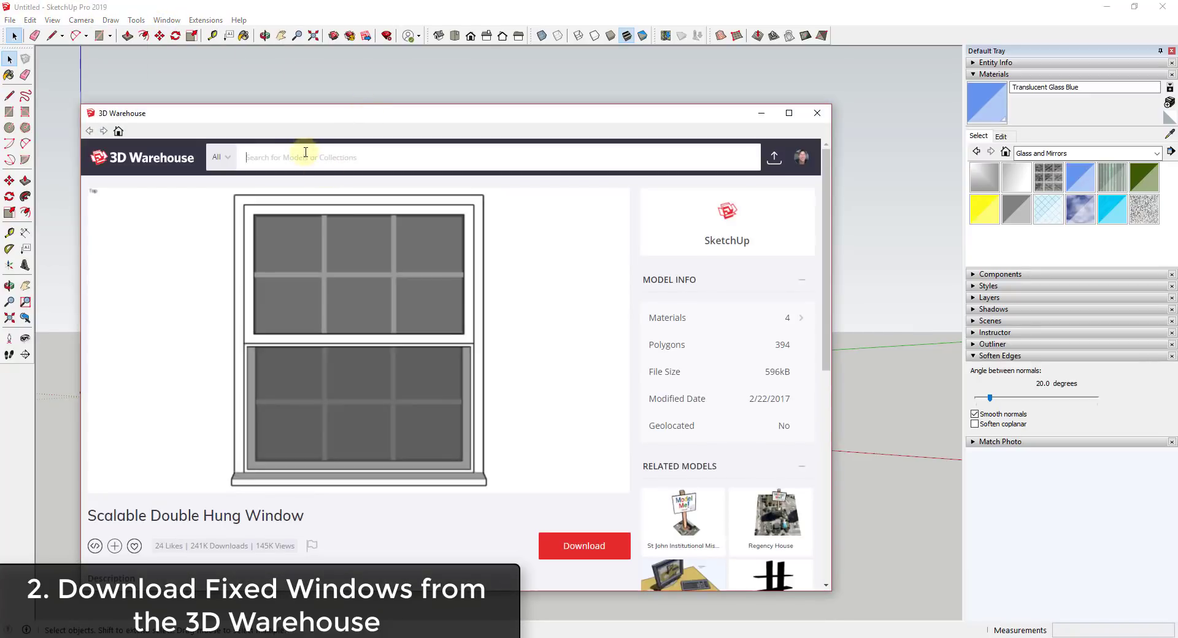
{"action": "key", "text": "Return"}
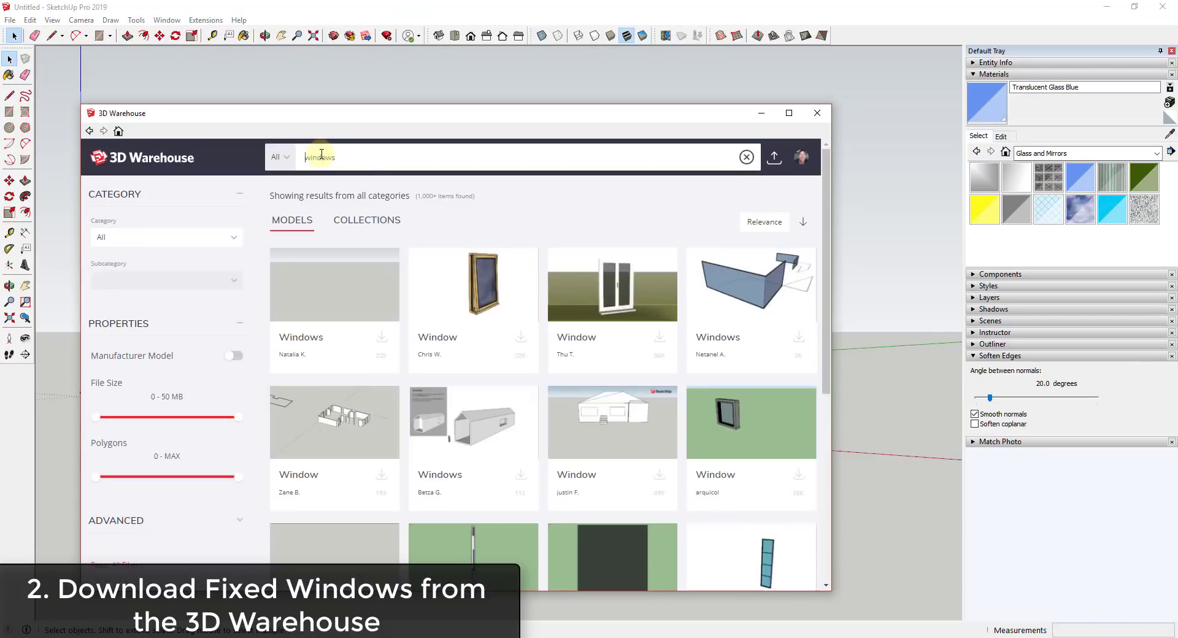
{"action": "left_click", "coordinate": [784, 223]}
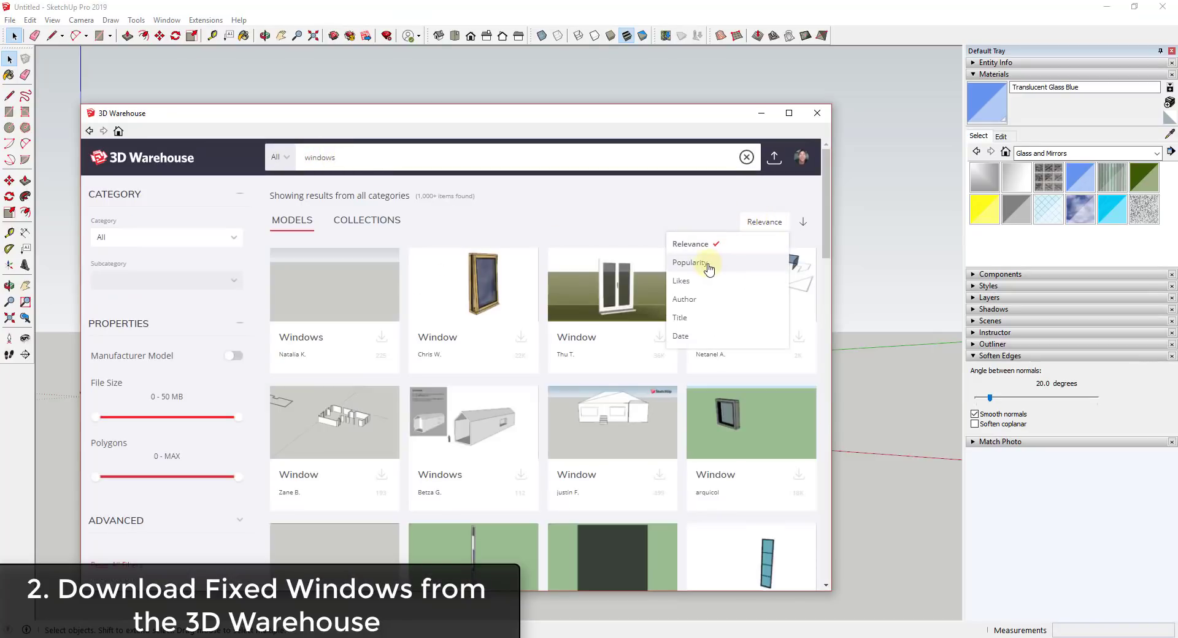
{"action": "left_click", "coordinate": [760, 261]}
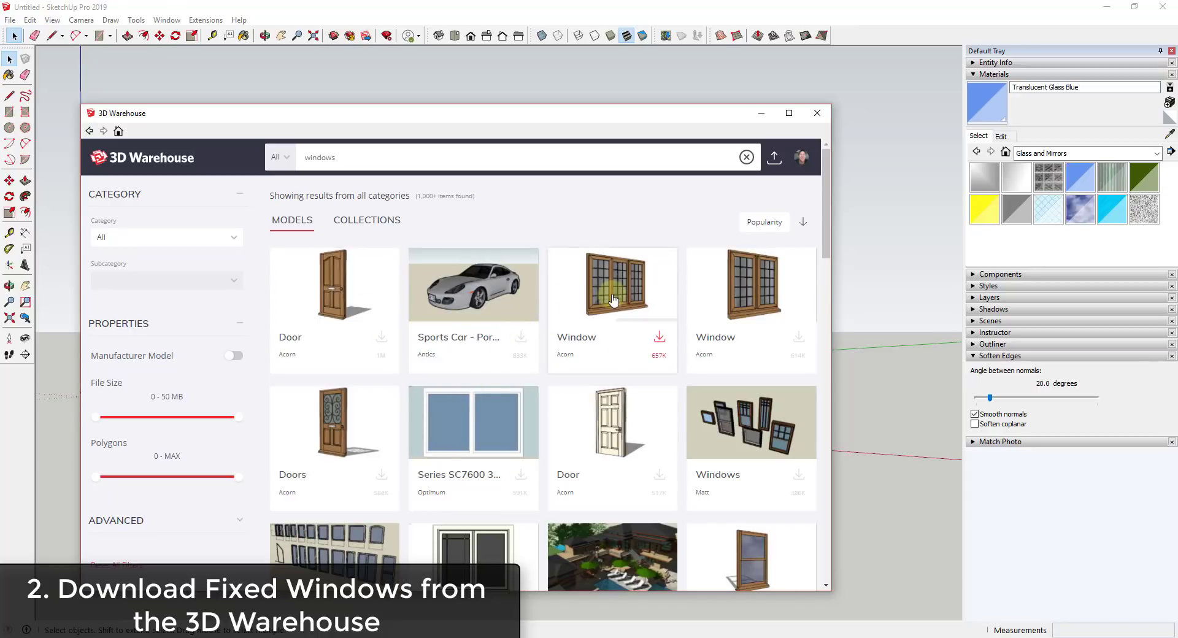
{"action": "scroll", "coordinate": [614, 294], "scroll_direction": "down", "scroll_amount": 4}
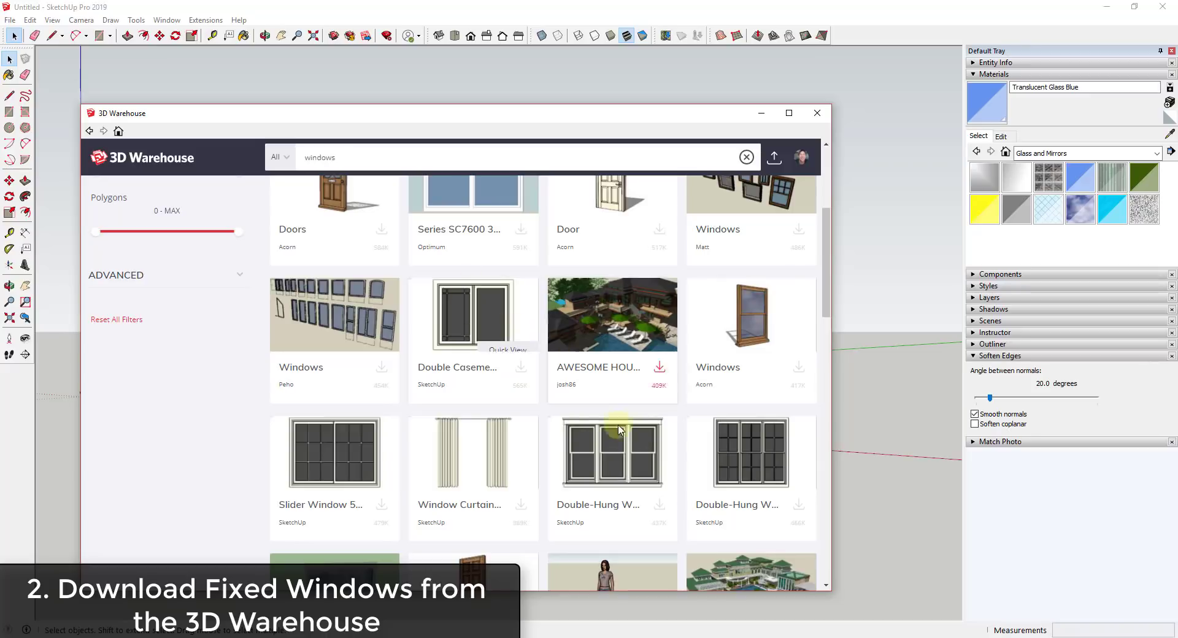
{"action": "left_click", "coordinate": [597, 458]}
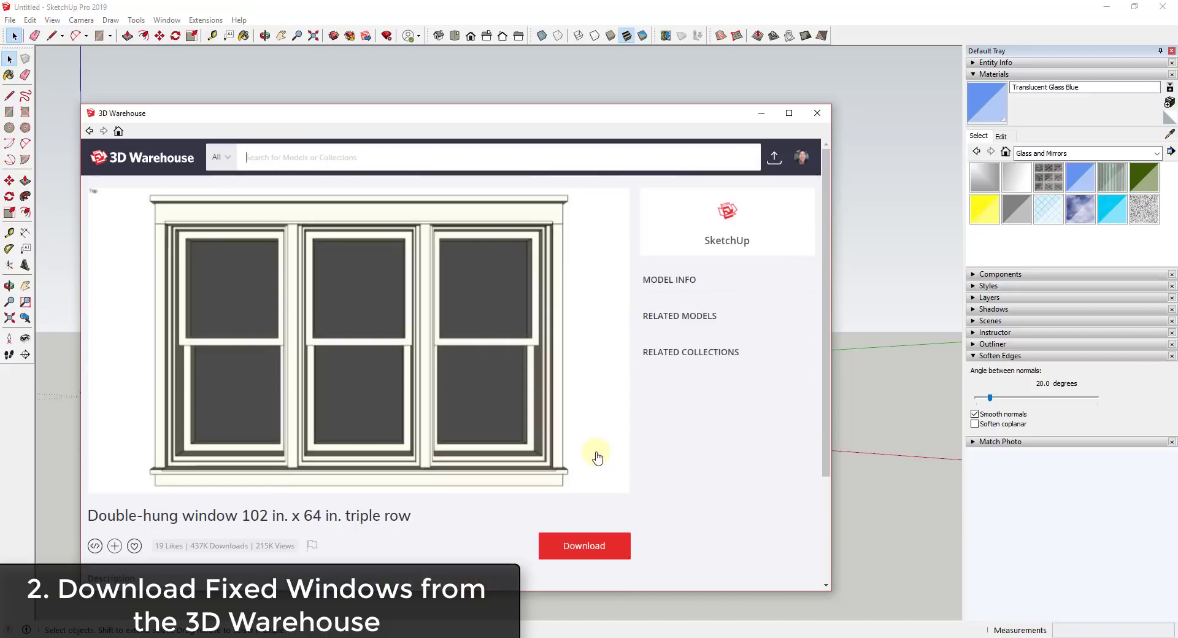
Step: Download the Double-hung window 102 in. x 64 in. into the model and place it at the second wall
{"action": "scroll", "coordinate": [466, 356], "scroll_direction": "down", "scroll_amount": 3}
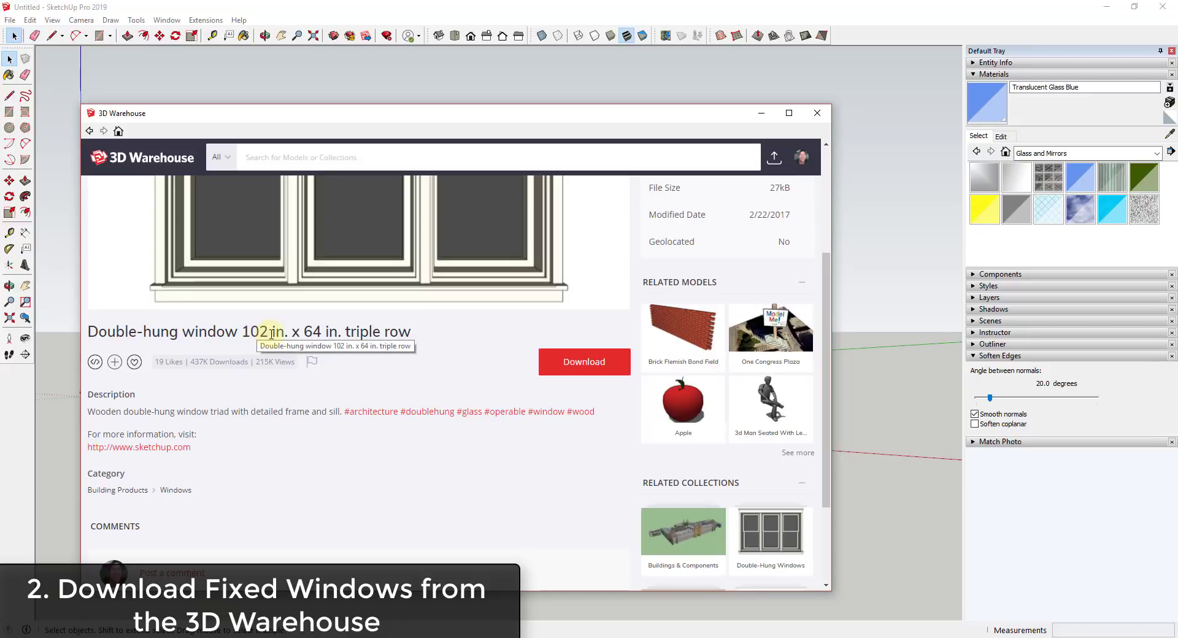
{"action": "left_click", "coordinate": [555, 362]}
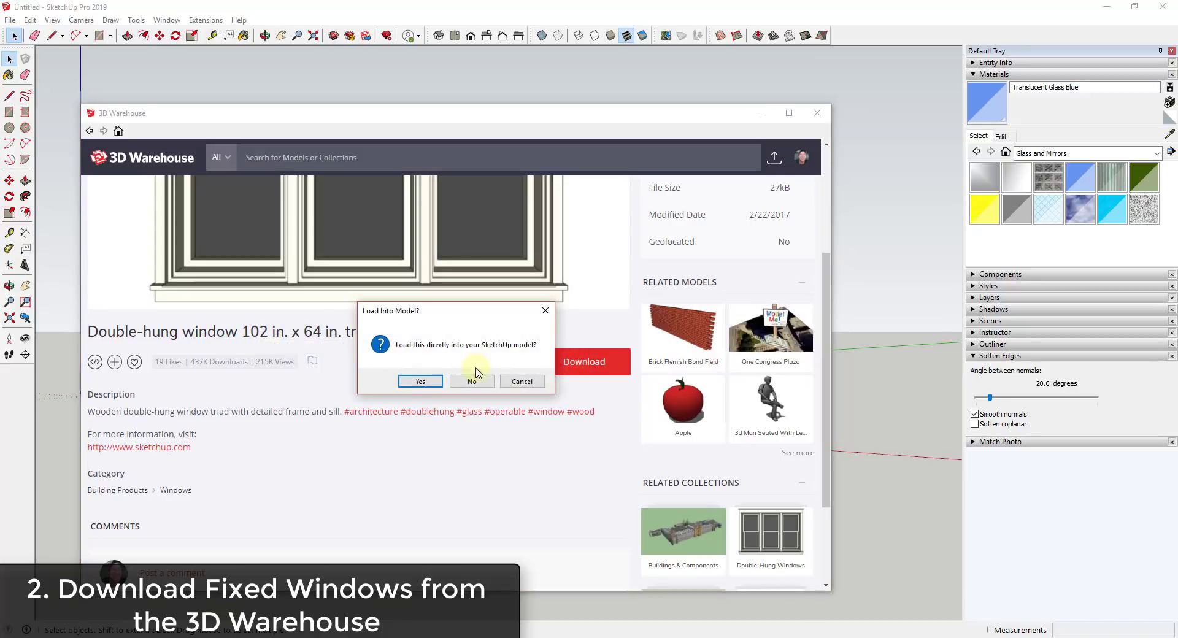
{"action": "left_click", "coordinate": [412, 382]}
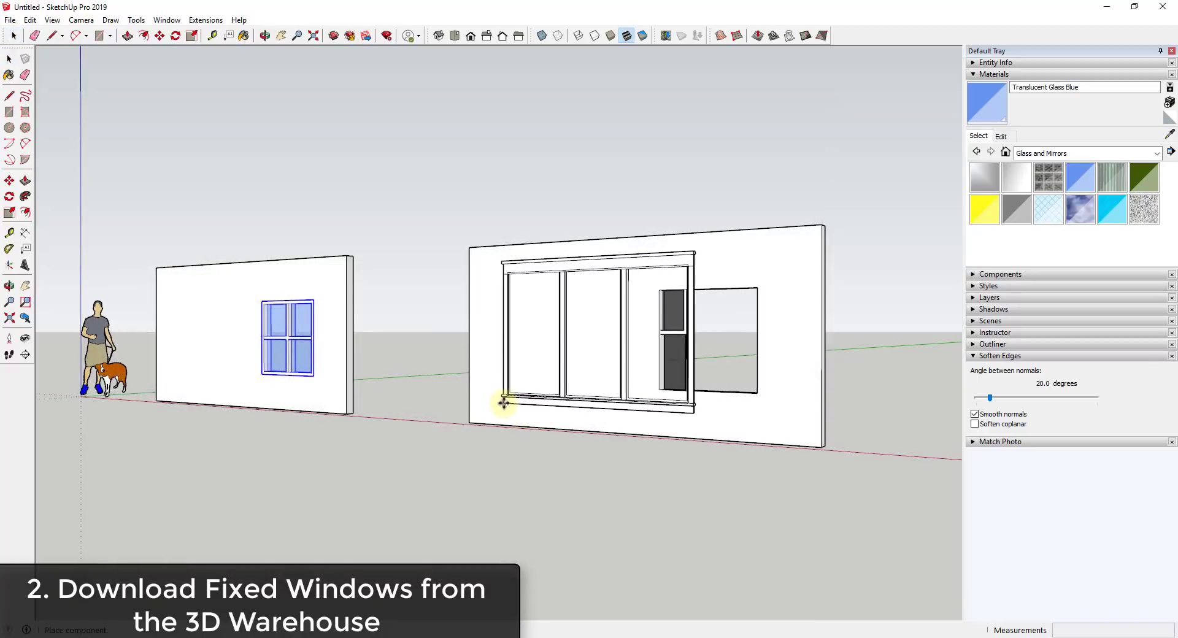
{"action": "left_click", "coordinate": [497, 403]}
{"action": "middle_click_drag", "start_coordinate": [636, 342], "coordinate": [667, 337]}
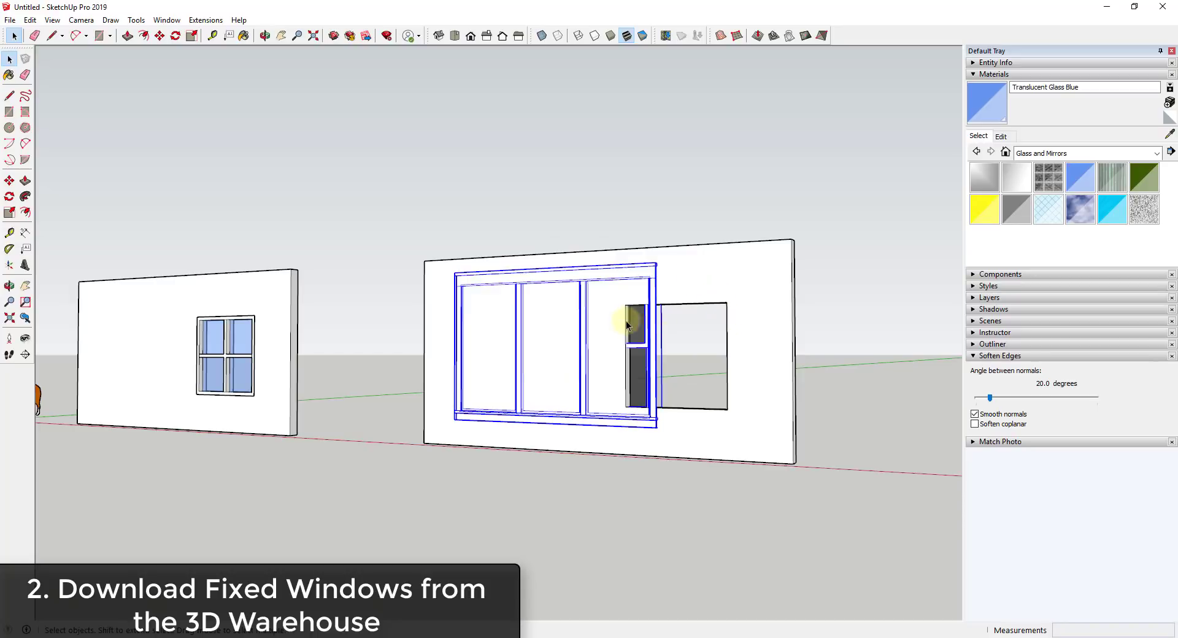
Step: Move the downloaded window to sit beside the second wall
{"action": "key", "text": "m"}
{"action": "left_click", "coordinate": [583, 297]}
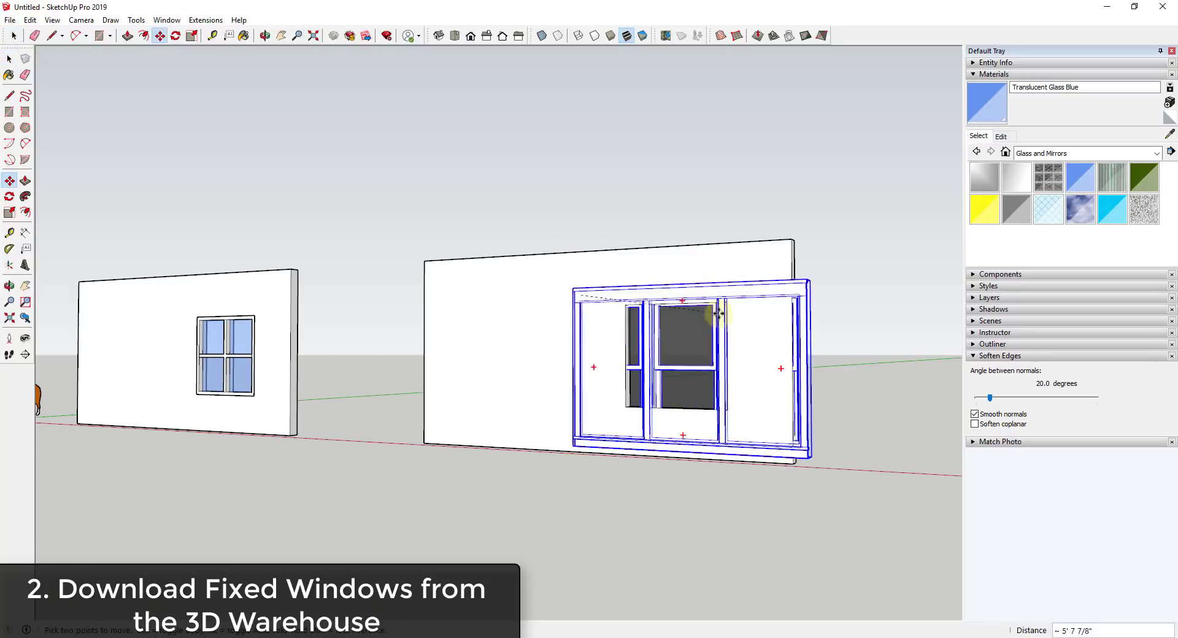
{"action": "scroll", "coordinate": [767, 310], "scroll_direction": "down", "scroll_amount": 5}
{"action": "left_click", "coordinate": [848, 301]}
{"action": "middle_click_drag", "start_coordinate": [890, 308], "coordinate": [789, 360]}
{"action": "scroll", "coordinate": [642, 381], "scroll_direction": "up", "scroll_amount": 2}
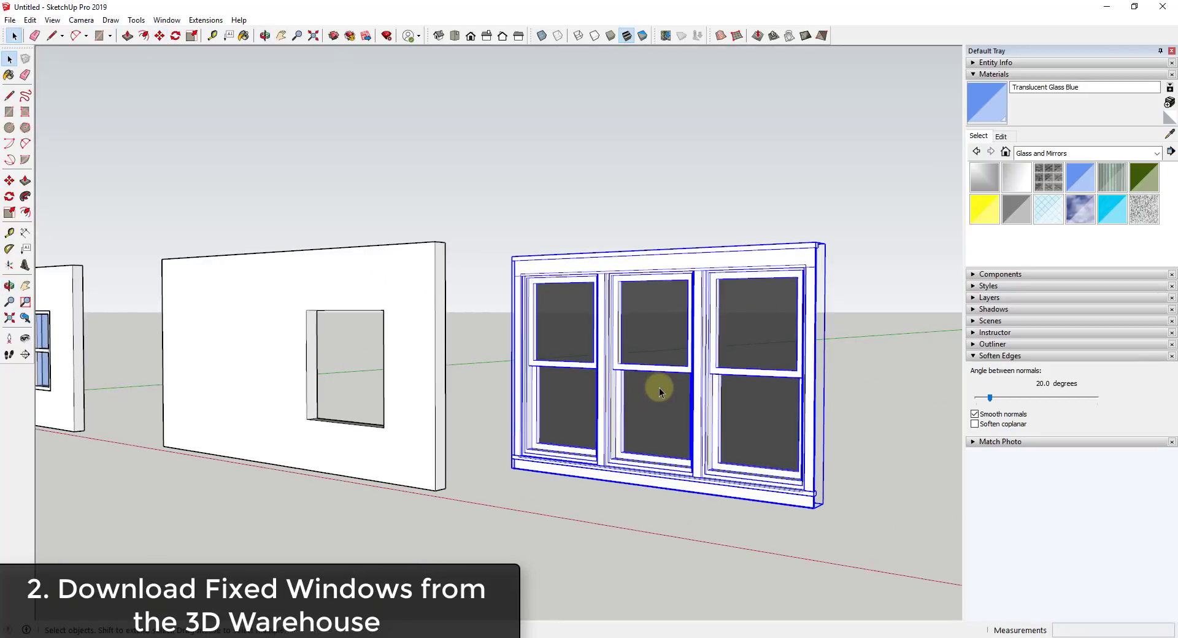
{"action": "scroll", "coordinate": [730, 368], "scroll_direction": "up", "scroll_amount": 1}
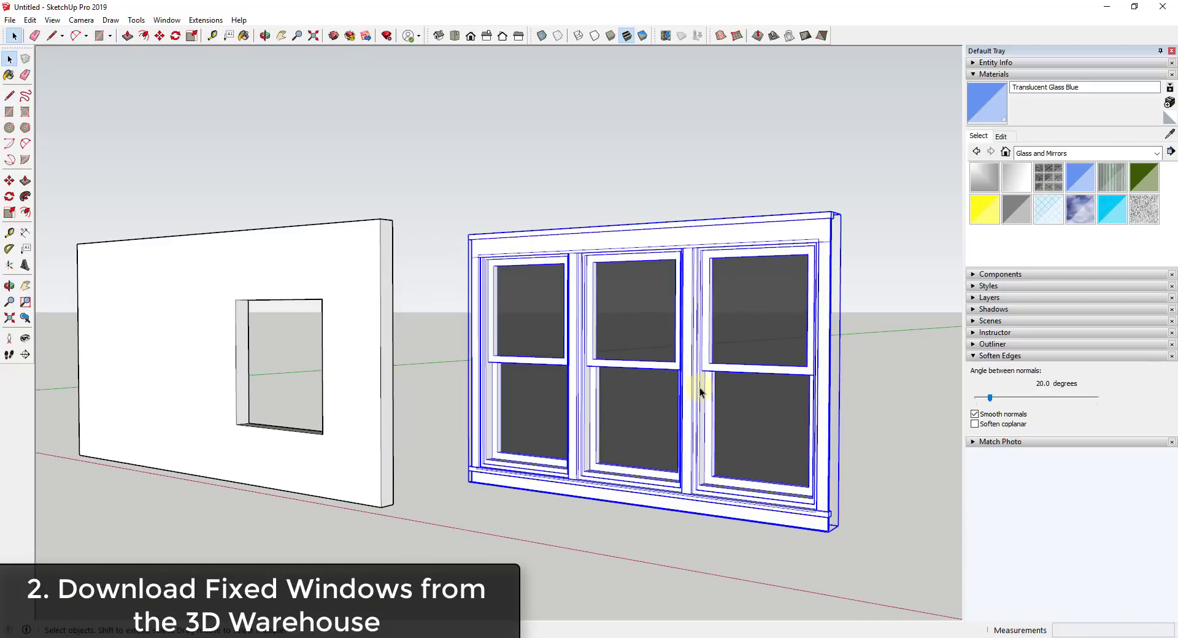
Step: Scale the triple double-hung window's width down to 0.50
{"action": "key", "text": "s"}
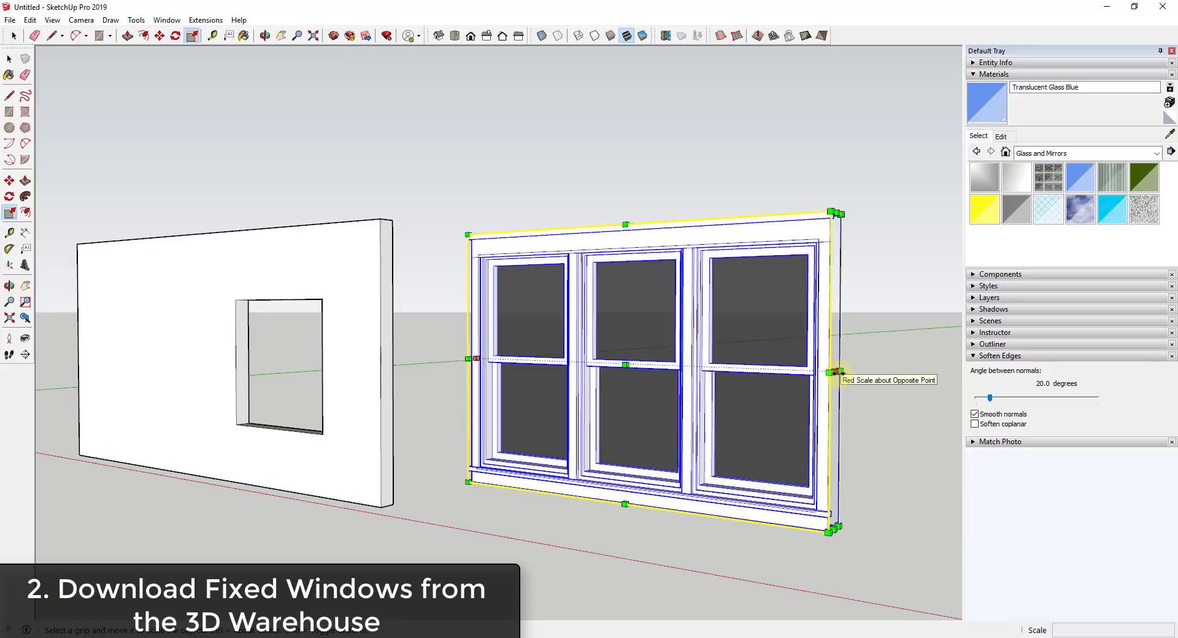
{"action": "left_click_drag", "start_coordinate": [838, 372], "coordinate": [613, 384]}
{"action": "key", "text": "space"}
{"action": "scroll", "coordinate": [583, 371], "scroll_direction": "up", "scroll_amount": 5}
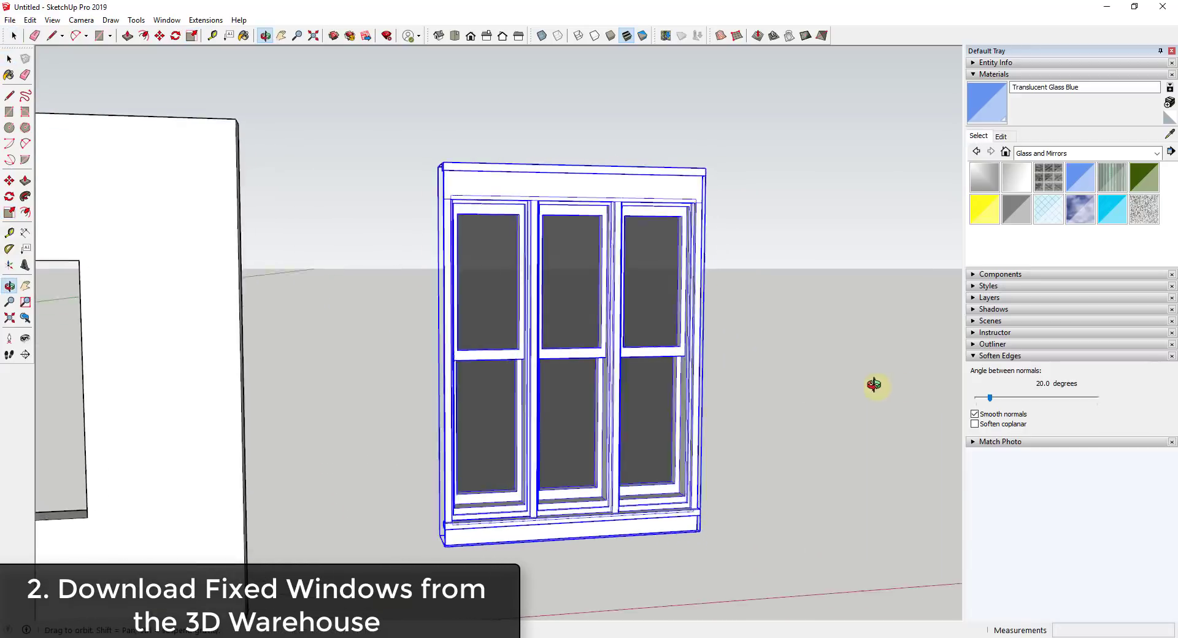
{"action": "scroll", "coordinate": [705, 334], "scroll_direction": "down", "scroll_amount": 5}
{"action": "scroll", "coordinate": [216, 331], "scroll_direction": "down", "scroll_amount": 1}
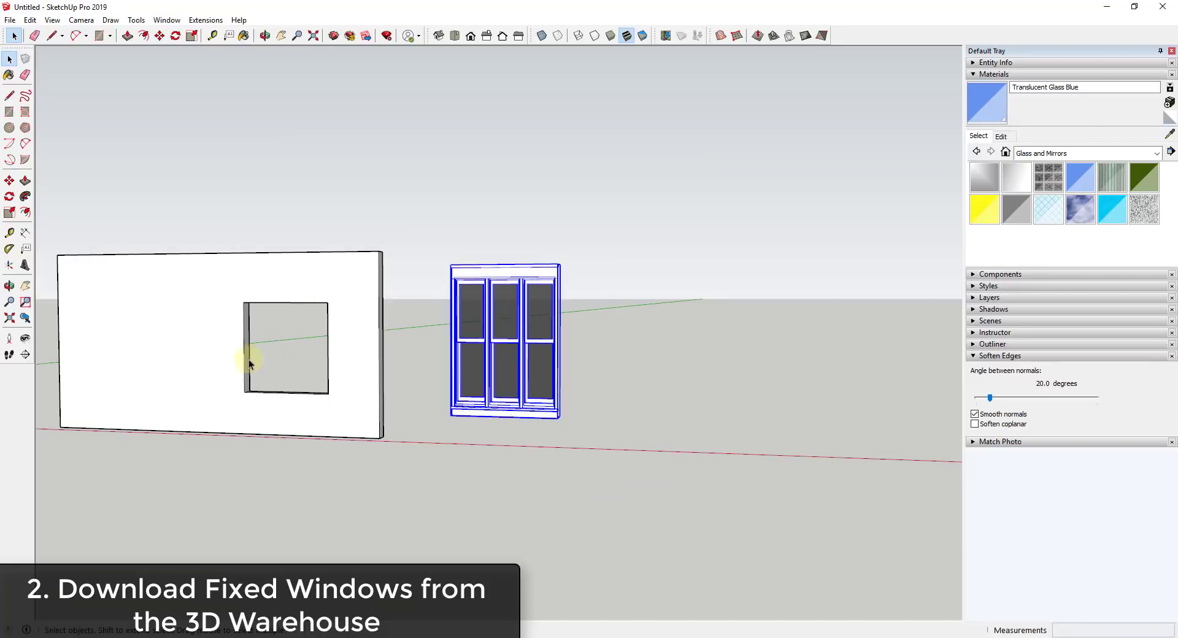
{"action": "middle_click_drag", "start_coordinate": [559, 270], "coordinate": [764, 315]}
{"action": "scroll", "coordinate": [593, 335], "scroll_direction": "up", "scroll_amount": 3}
{"action": "scroll", "coordinate": [612, 345], "scroll_direction": "up", "scroll_amount": 3}
{"action": "scroll", "coordinate": [613, 347], "scroll_direction": "down", "scroll_amount": 5}
{"action": "scroll", "coordinate": [636, 428], "scroll_direction": "up", "scroll_amount": 1}
Step: Move the window so it snaps to the second wall opening's lower-left corner
{"action": "key", "text": "m"}
{"action": "left_click", "coordinate": [619, 415]}
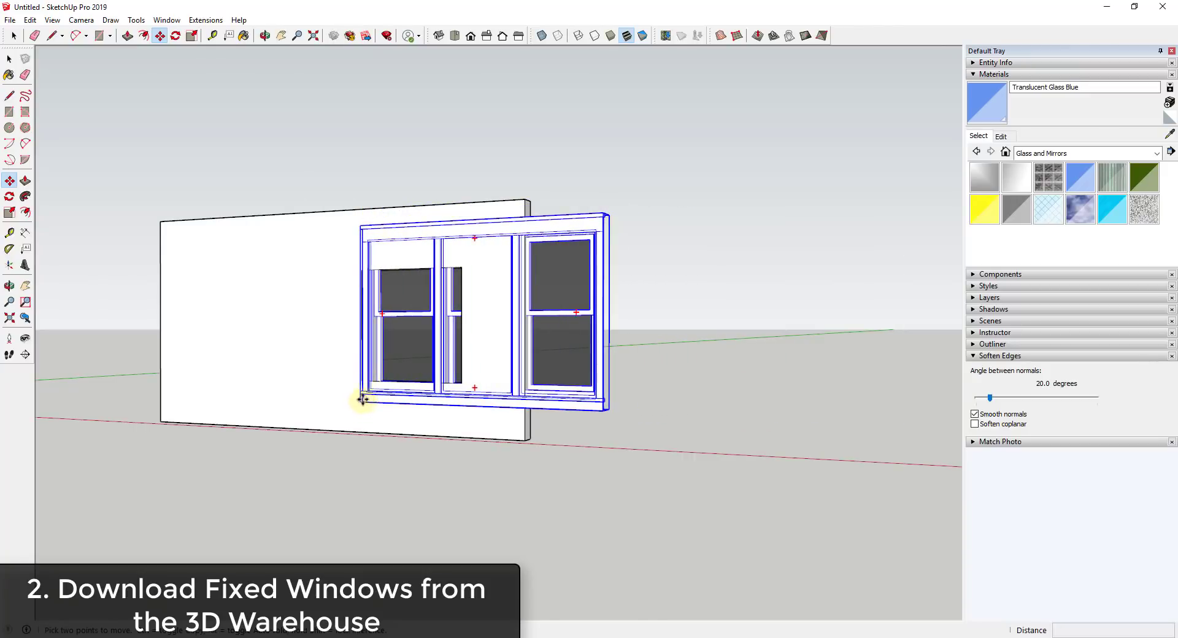
{"action": "scroll", "coordinate": [362, 392], "scroll_direction": "up", "scroll_amount": 6}
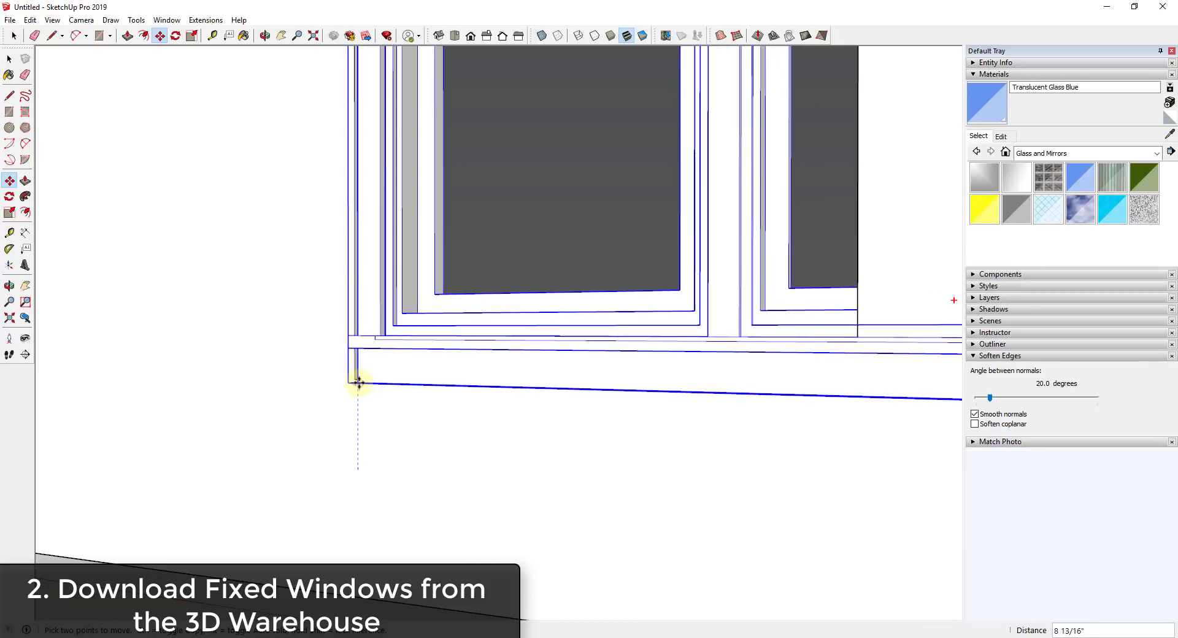
{"action": "scroll", "coordinate": [361, 378], "scroll_direction": "up", "scroll_amount": 3}
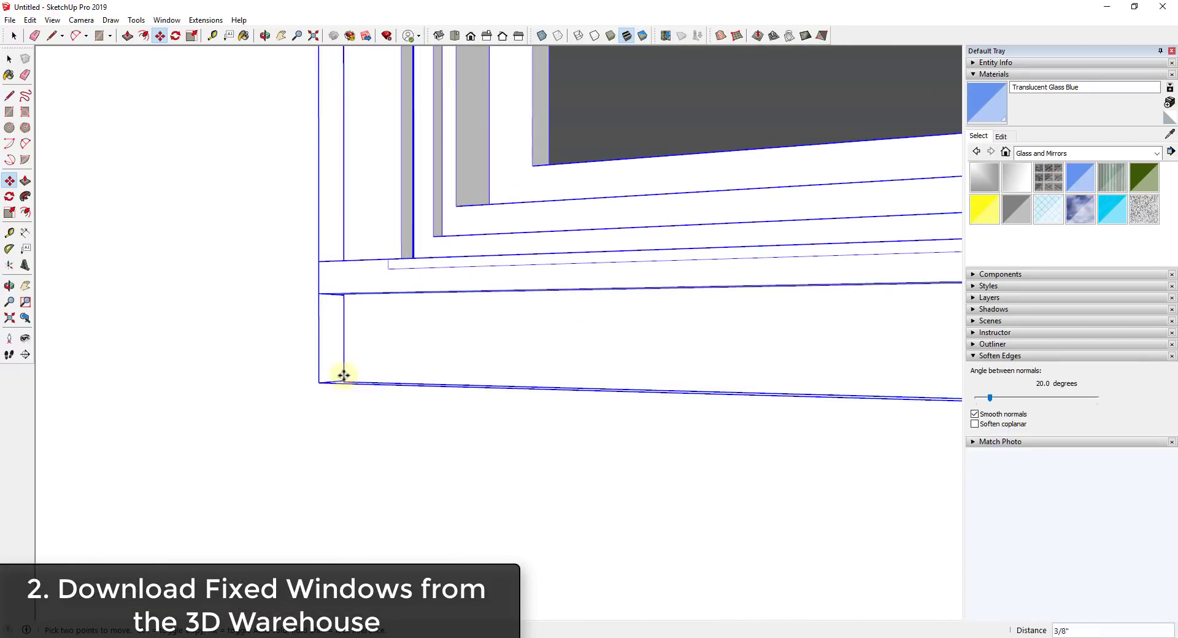
{"action": "left_click", "coordinate": [341, 377]}
{"action": "scroll", "coordinate": [333, 384], "scroll_direction": "down", "scroll_amount": 3}
{"action": "scroll", "coordinate": [312, 397], "scroll_direction": "down", "scroll_amount": 8}
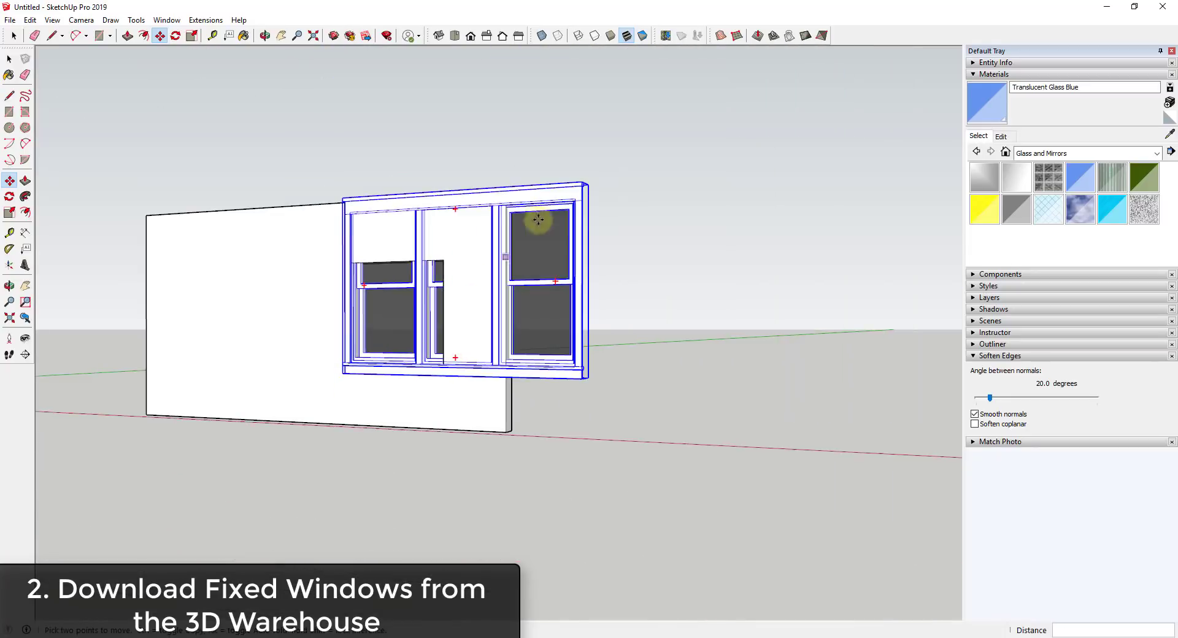
Step: Scale the window uniformly to about 0.64 to fit the opening
{"action": "key", "text": "s"}
{"action": "middle_click_drag", "start_coordinate": [595, 194], "coordinate": [576, 234]}
{"action": "left_click_drag", "start_coordinate": [578, 203], "coordinate": [481, 258]}
{"action": "key", "text": "space"}
{"action": "left_click", "coordinate": [452, 247]}
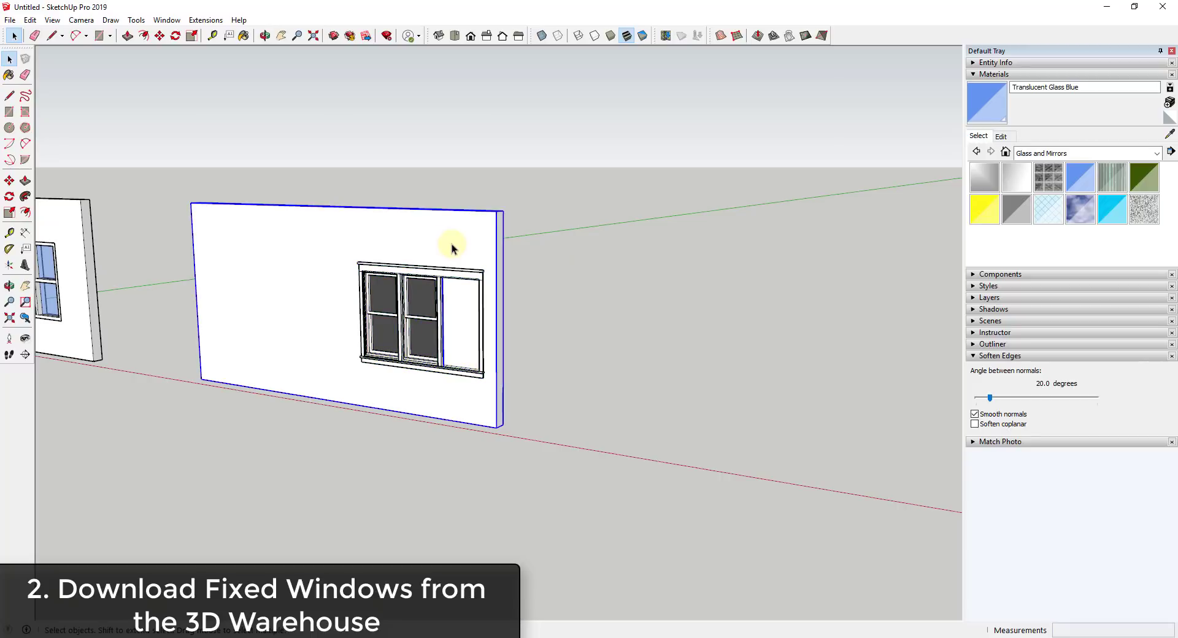
Step: Inside the wall group, draw a rectangle from the trim's lower-right to upper-left corner
{"action": "double_click", "coordinate": [444, 232]}
{"action": "scroll", "coordinate": [356, 260], "scroll_direction": "up", "scroll_amount": 7}
{"action": "key", "text": "r"}
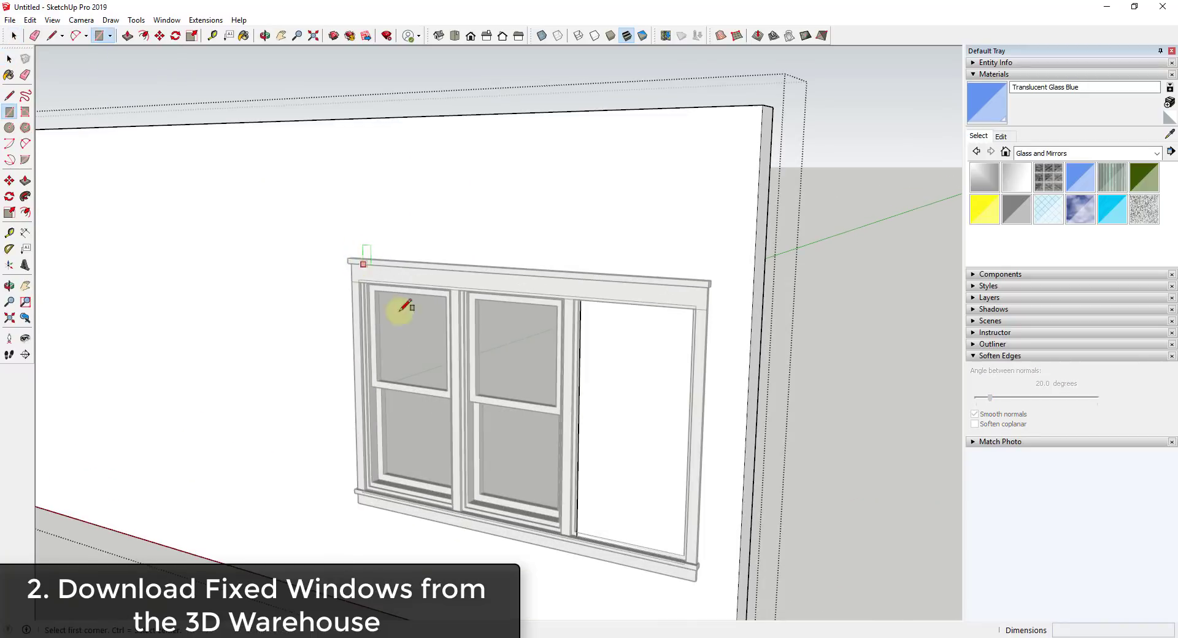
{"action": "scroll", "coordinate": [700, 546], "scroll_direction": "up", "scroll_amount": 3}
{"action": "middle_click_drag", "start_coordinate": [716, 581], "coordinate": [678, 552]}
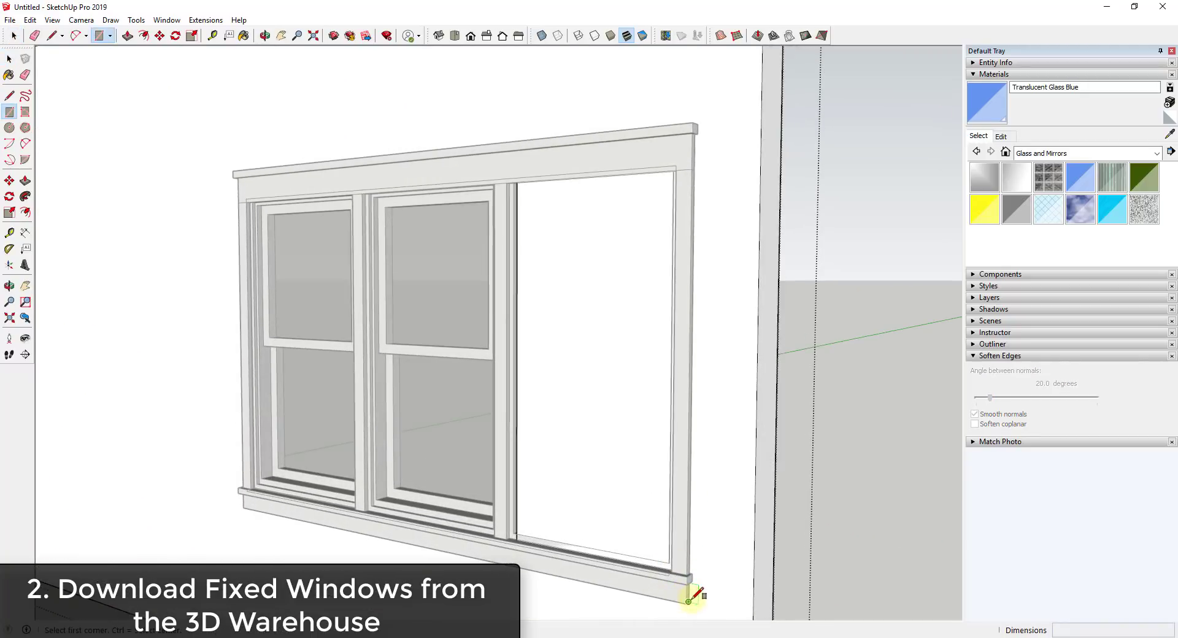
{"action": "left_click", "coordinate": [689, 602]}
{"action": "scroll", "coordinate": [575, 484], "scroll_direction": "down", "scroll_amount": 4}
{"action": "middle_click_drag", "start_coordinate": [276, 300], "coordinate": [454, 294]}
{"action": "scroll", "coordinate": [489, 274], "scroll_direction": "up", "scroll_amount": 3}
{"action": "left_click", "coordinate": [489, 270]}
{"action": "scroll", "coordinate": [561, 411], "scroll_direction": "down", "scroll_amount": 4}
{"action": "key", "text": "space"}
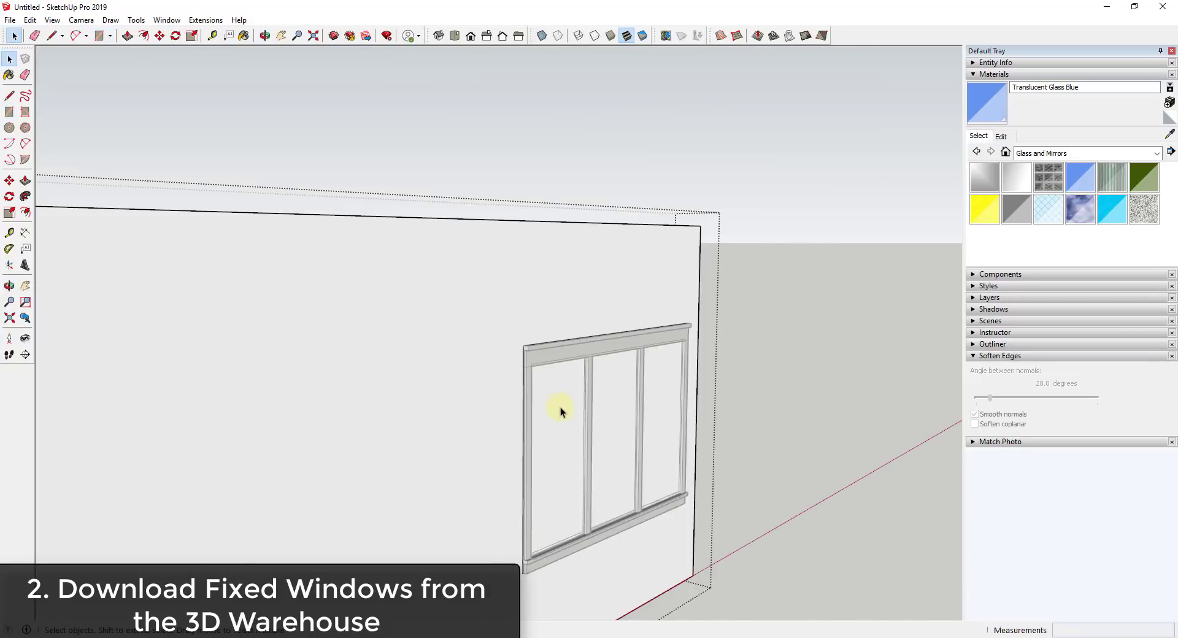
Step: Delete the leftover faces behind the right, middle and left window panes
{"action": "left_click", "coordinate": [654, 400]}
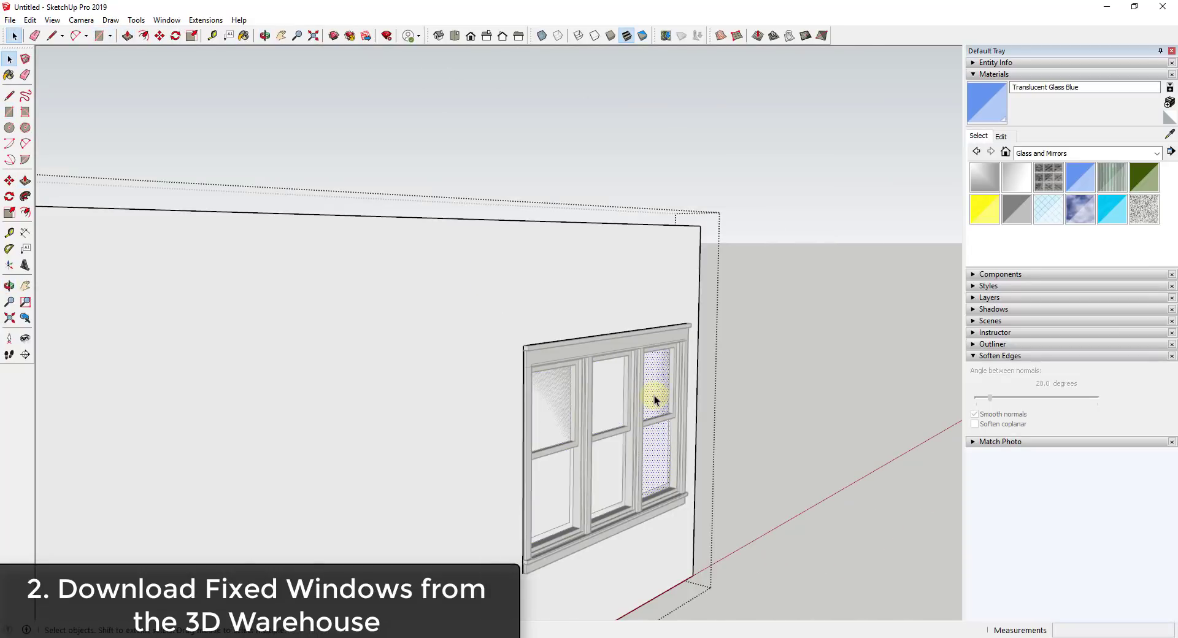
{"action": "key", "text": "Delete"}
{"action": "left_click", "coordinate": [603, 405]}
{"action": "key", "text": "Delete"}
{"action": "left_click", "coordinate": [573, 405]}
{"action": "key", "text": "Delete"}
{"action": "middle_click_drag", "start_coordinate": [723, 406], "coordinate": [836, 419]}
{"action": "key", "text": "space"}
{"action": "scroll", "coordinate": [626, 421], "scroll_direction": "down", "scroll_amount": 6}
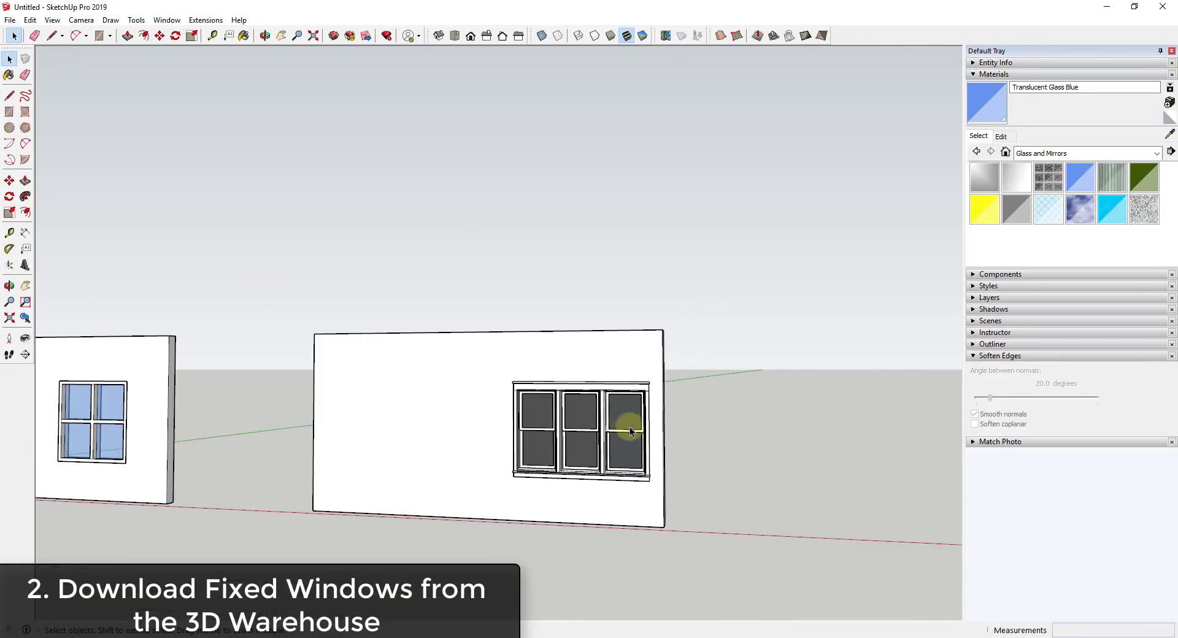
Step: Copy the empty-opening wall group with Move+Ctrl to the right of the others
{"action": "left_click", "coordinate": [362, 421]}
{"action": "key", "text": "m"}
{"action": "key", "text": "ctrl"}
{"action": "left_click", "coordinate": [354, 441]}
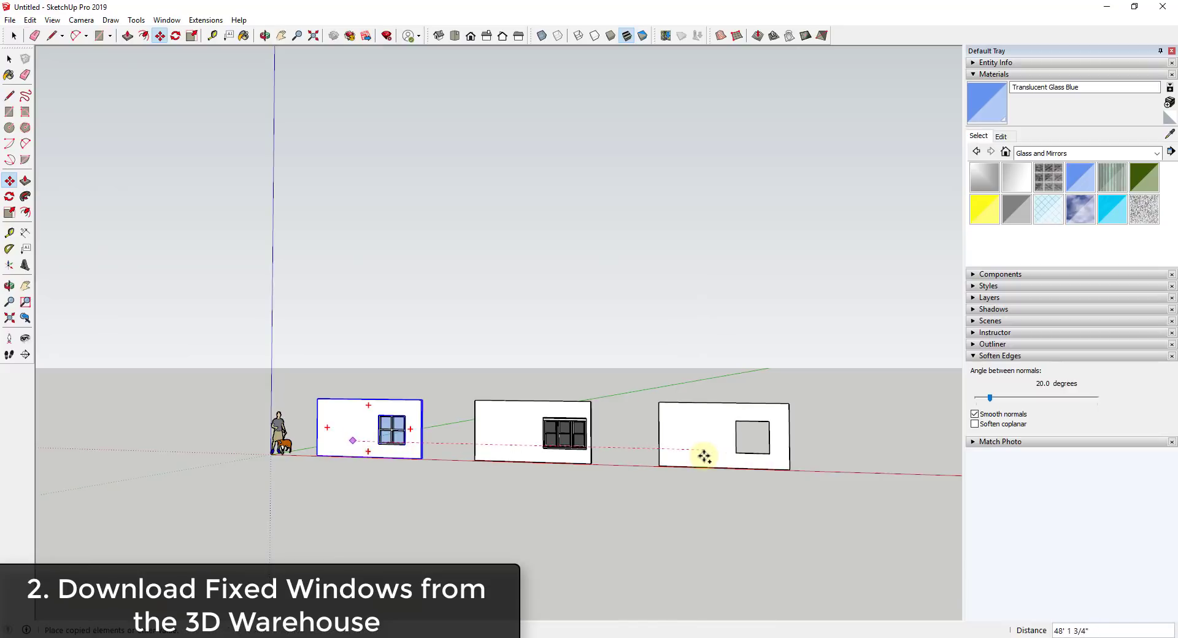
{"action": "left_click", "coordinate": [699, 455]}
{"action": "key", "text": "space"}
{"action": "scroll", "coordinate": [781, 444], "scroll_direction": "up", "scroll_amount": 6}
{"action": "middle_click_drag", "start_coordinate": [685, 460], "coordinate": [707, 475]}
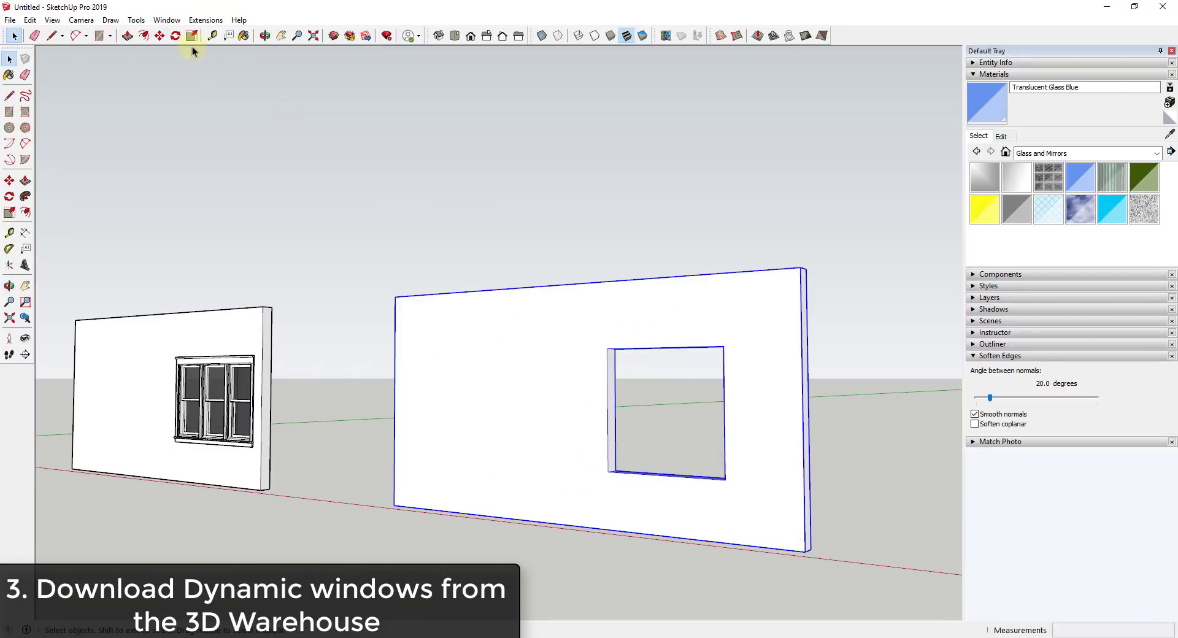
Step: Open the 3D Warehouse from the Window menu and search for 'dynamic' windows
{"action": "left_click", "coordinate": [162, 20]}
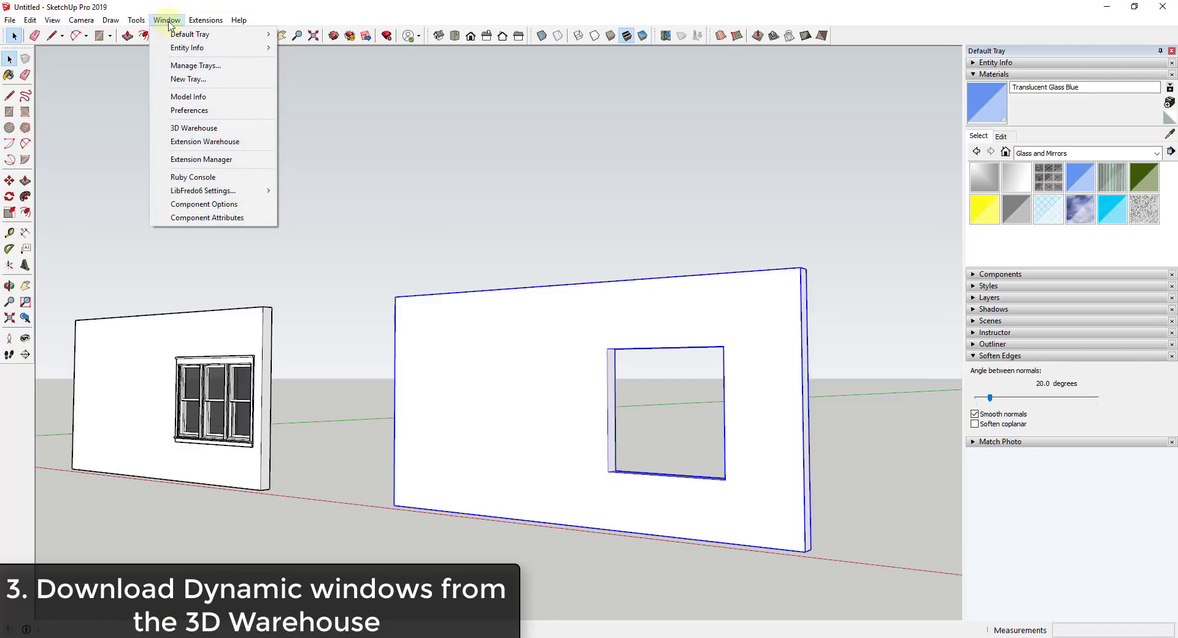
{"action": "left_click", "coordinate": [206, 128]}
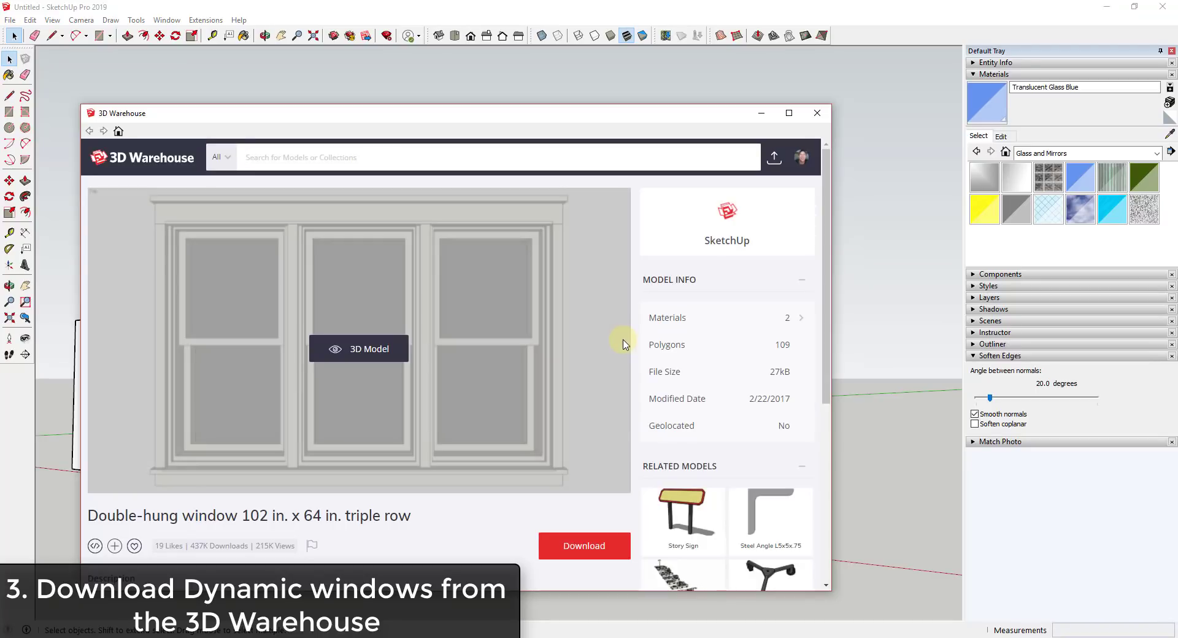
{"action": "type", "text": "dynamic window"}
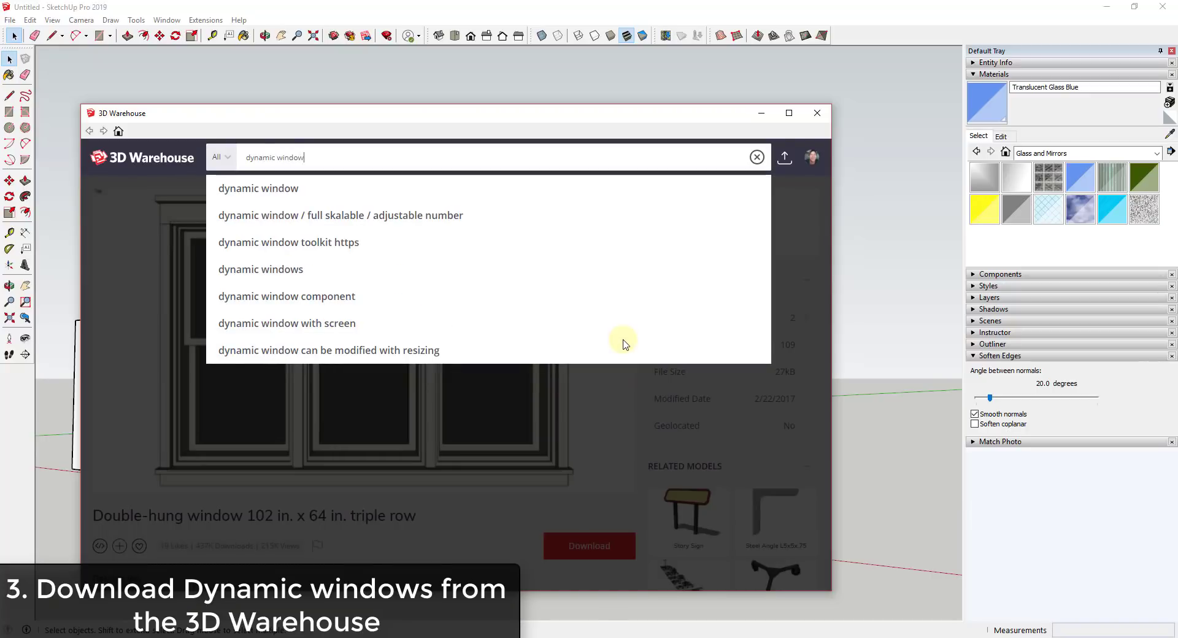
{"action": "key", "text": "Return"}
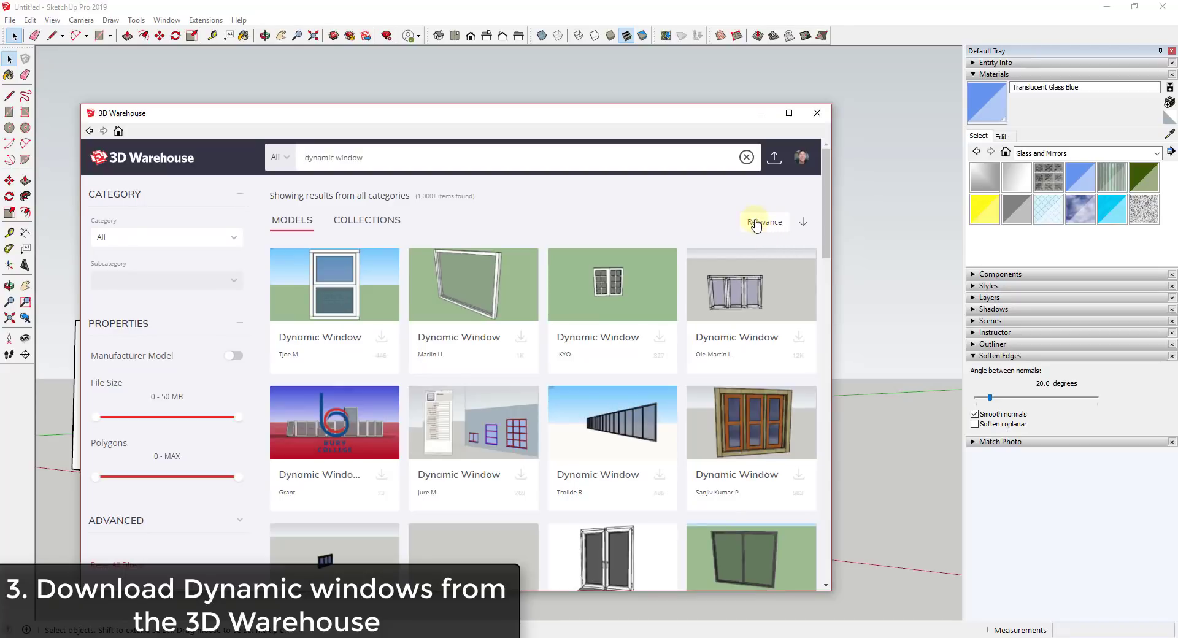
Step: Sort results by Popularity and open the Scalable Double Hung Window model page
{"action": "left_click", "coordinate": [756, 224]}
{"action": "left_click", "coordinate": [686, 258]}
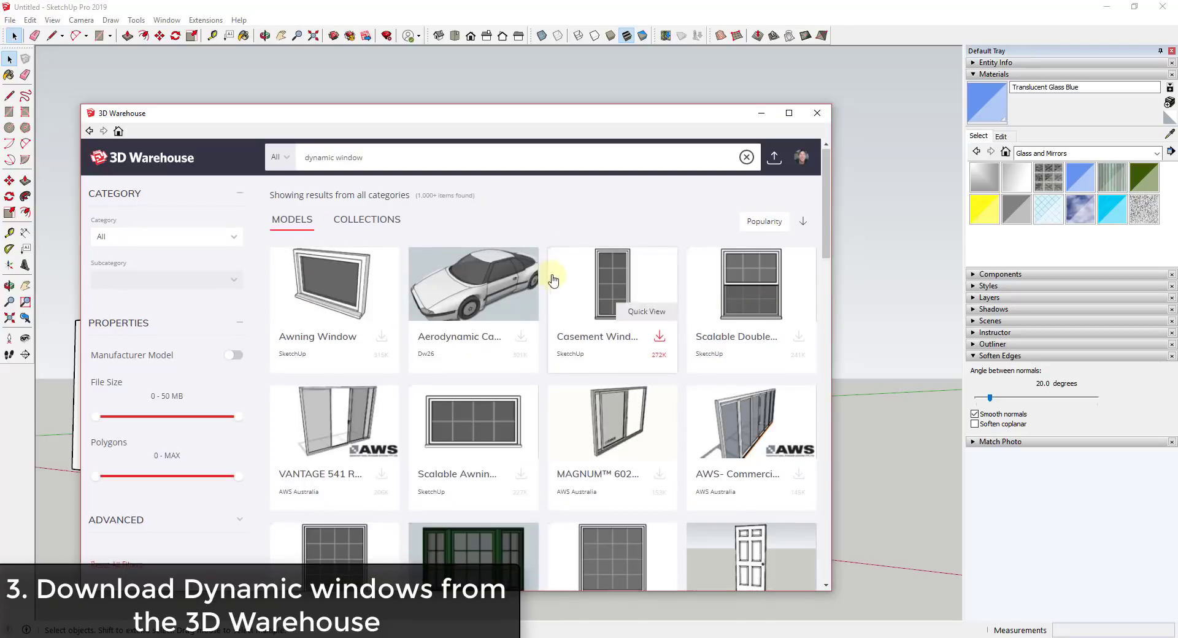
{"action": "scroll", "coordinate": [553, 281], "scroll_direction": "down", "scroll_amount": 3}
{"action": "scroll", "coordinate": [553, 280], "scroll_direction": "up", "scroll_amount": 3}
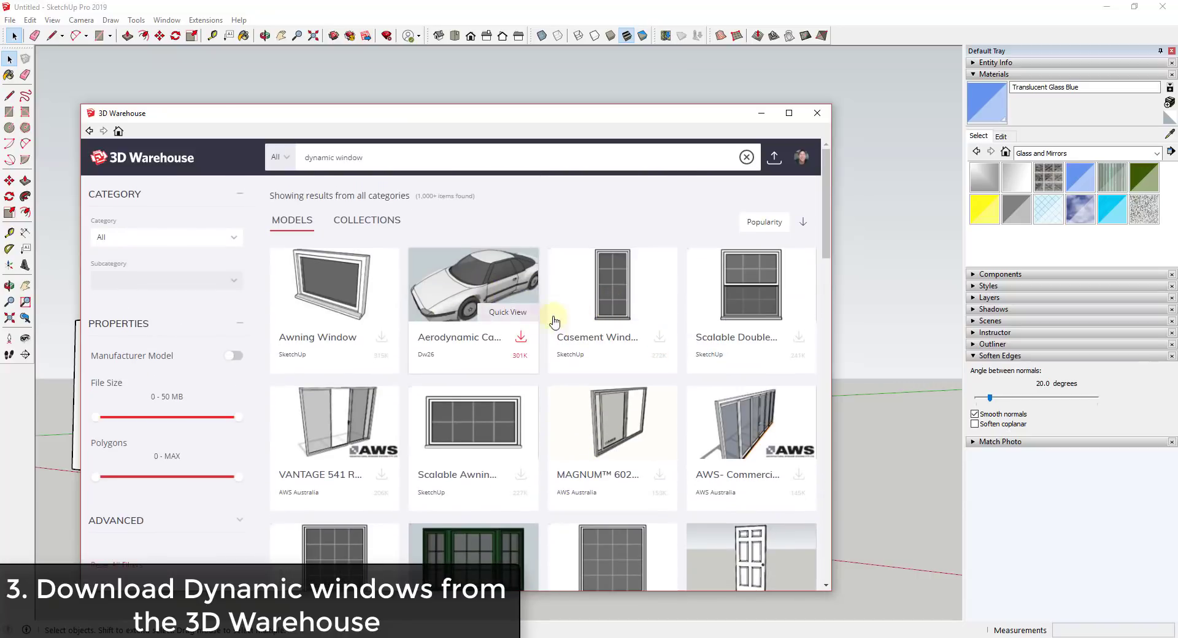
{"action": "left_click", "coordinate": [752, 288]}
{"action": "scroll", "coordinate": [601, 307], "scroll_direction": "down", "scroll_amount": 3}
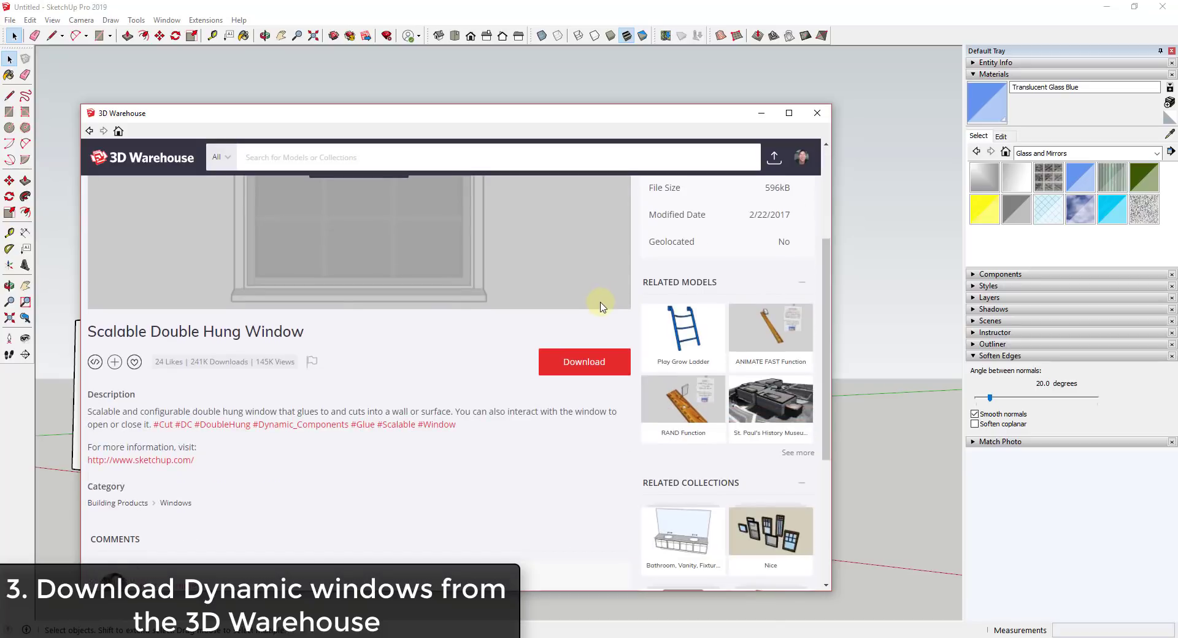
{"action": "scroll", "coordinate": [520, 356], "scroll_direction": "down", "scroll_amount": 1}
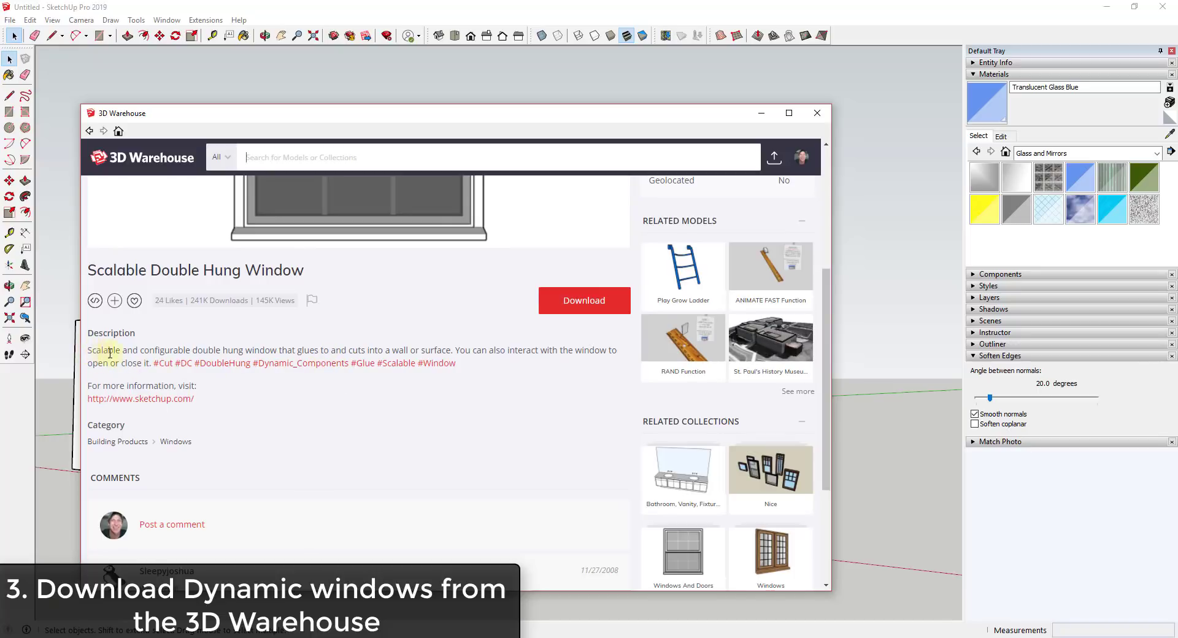
{"action": "scroll", "coordinate": [508, 258], "scroll_direction": "down", "scroll_amount": 5}
{"action": "scroll", "coordinate": [491, 295], "scroll_direction": "up", "scroll_amount": 8}
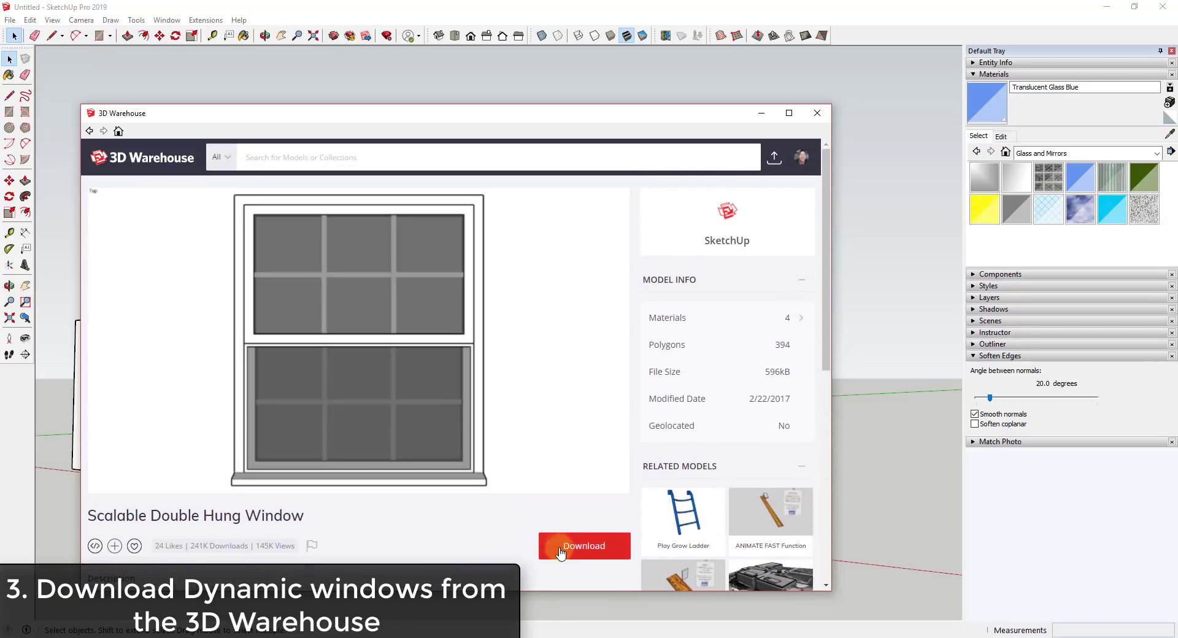
Step: Download the Scalable Double Hung Window, load it into the model, and place it in the opening
{"action": "left_click", "coordinate": [562, 552]}
{"action": "left_click", "coordinate": [421, 382]}
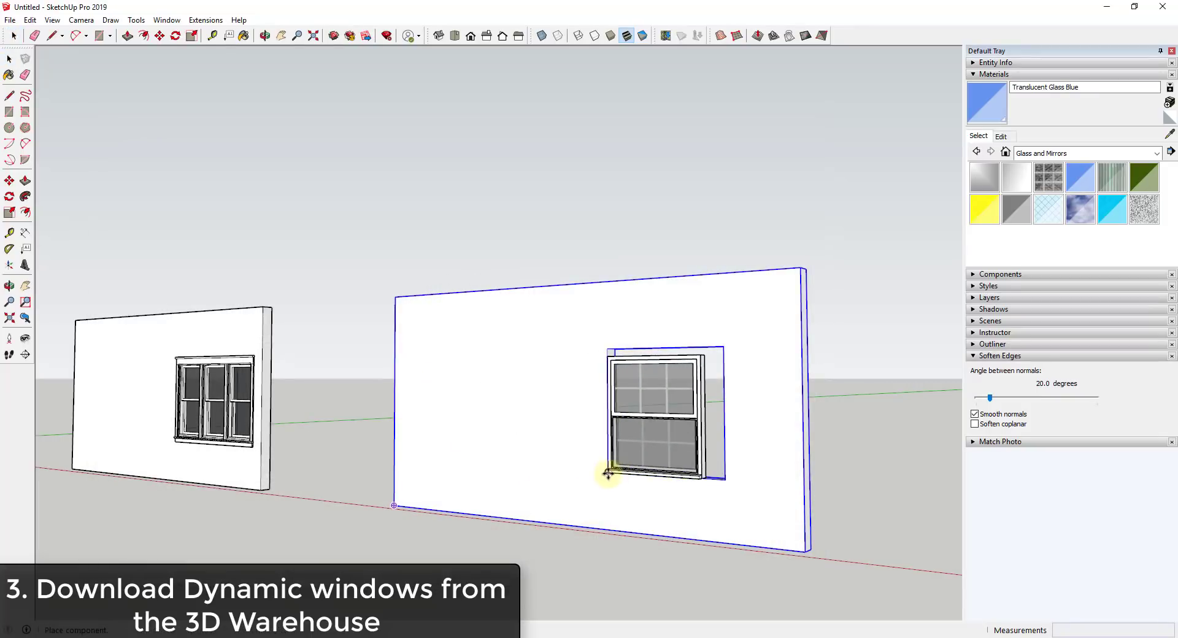
{"action": "left_click", "coordinate": [607, 471]}
{"action": "scroll", "coordinate": [720, 417], "scroll_direction": "up", "scroll_amount": 5}
{"action": "scroll", "coordinate": [675, 438], "scroll_direction": "down", "scroll_amount": 4}
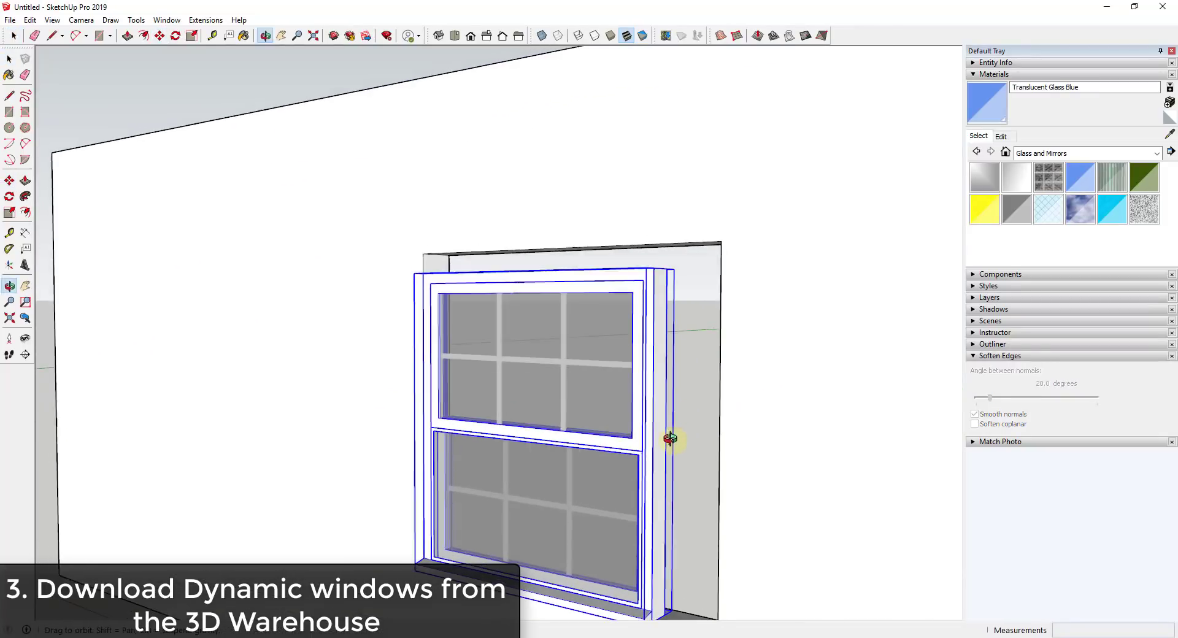
Step: Scale the window taller with the top grip and wider with the side grip
{"action": "key", "text": "s"}
{"action": "scroll", "coordinate": [690, 447], "scroll_direction": "up", "scroll_amount": 2}
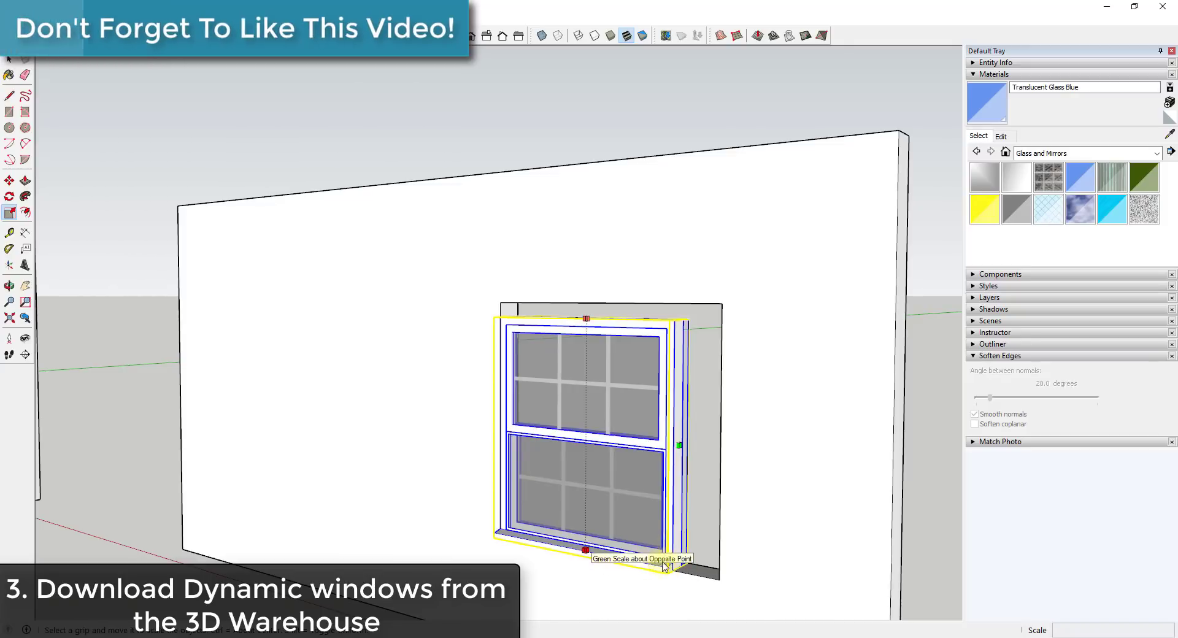
{"action": "middle_click_drag", "start_coordinate": [573, 367], "coordinate": [594, 338]}
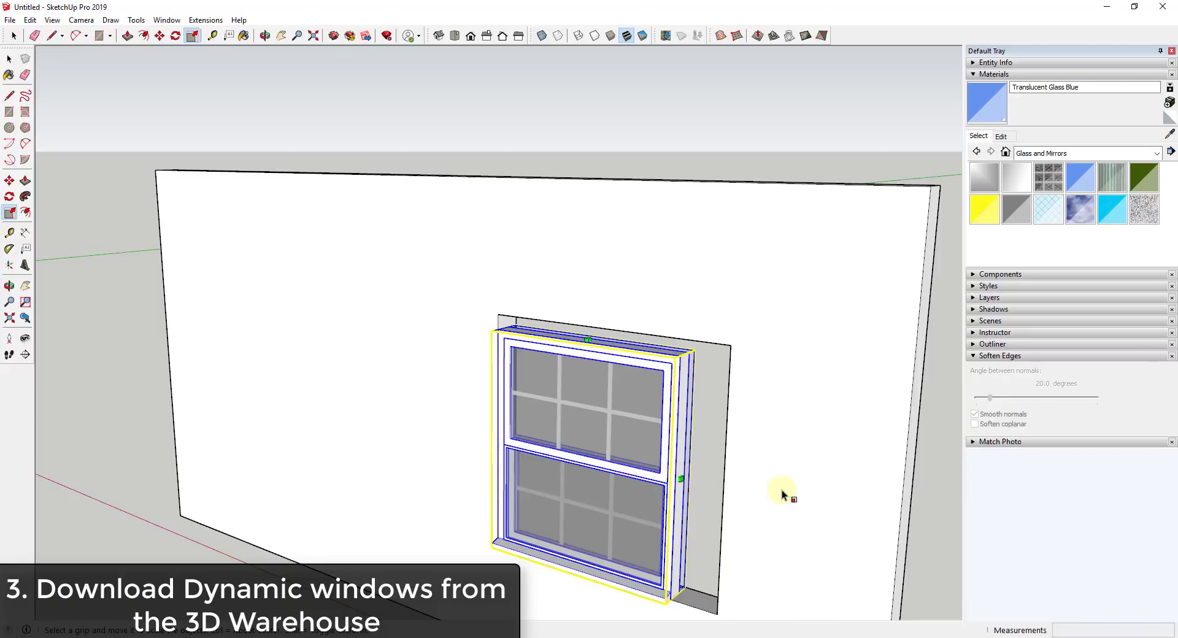
{"action": "left_click_drag", "start_coordinate": [588, 332], "coordinate": [605, 323]}
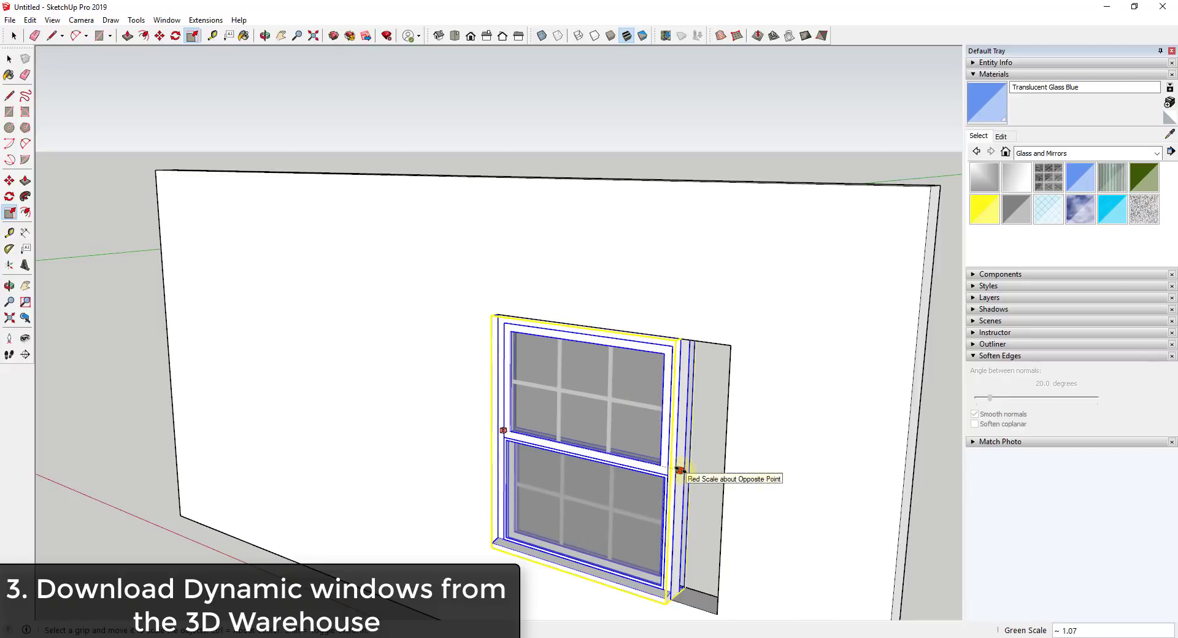
{"action": "left_click_drag", "start_coordinate": [688, 477], "coordinate": [723, 461]}
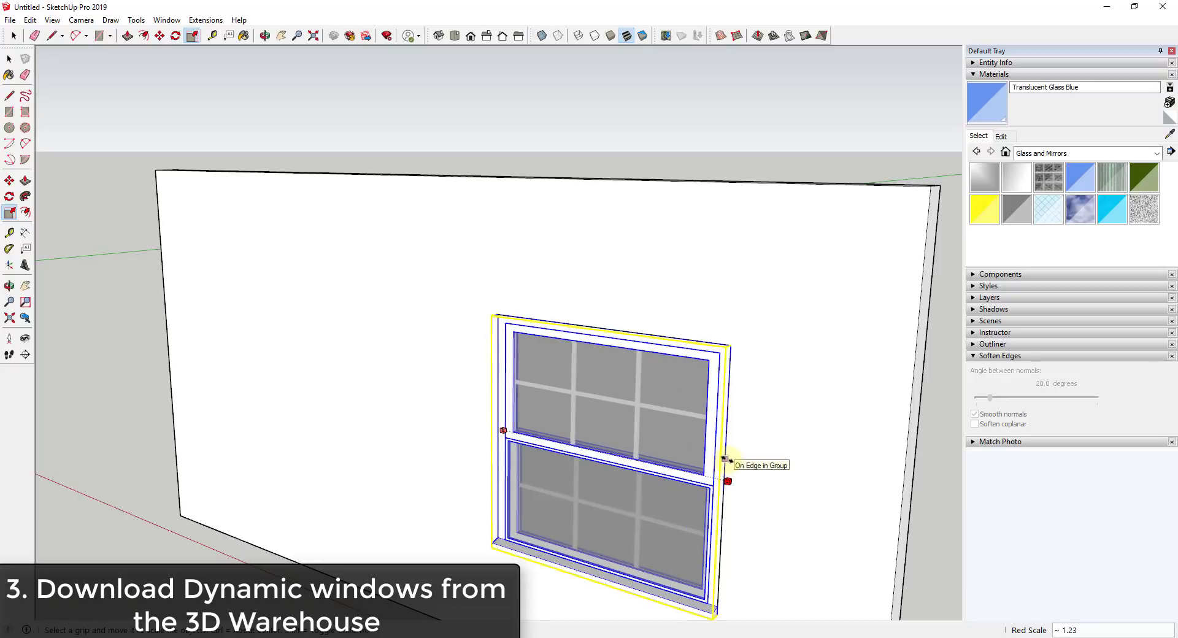
{"action": "left_click", "coordinate": [726, 459]}
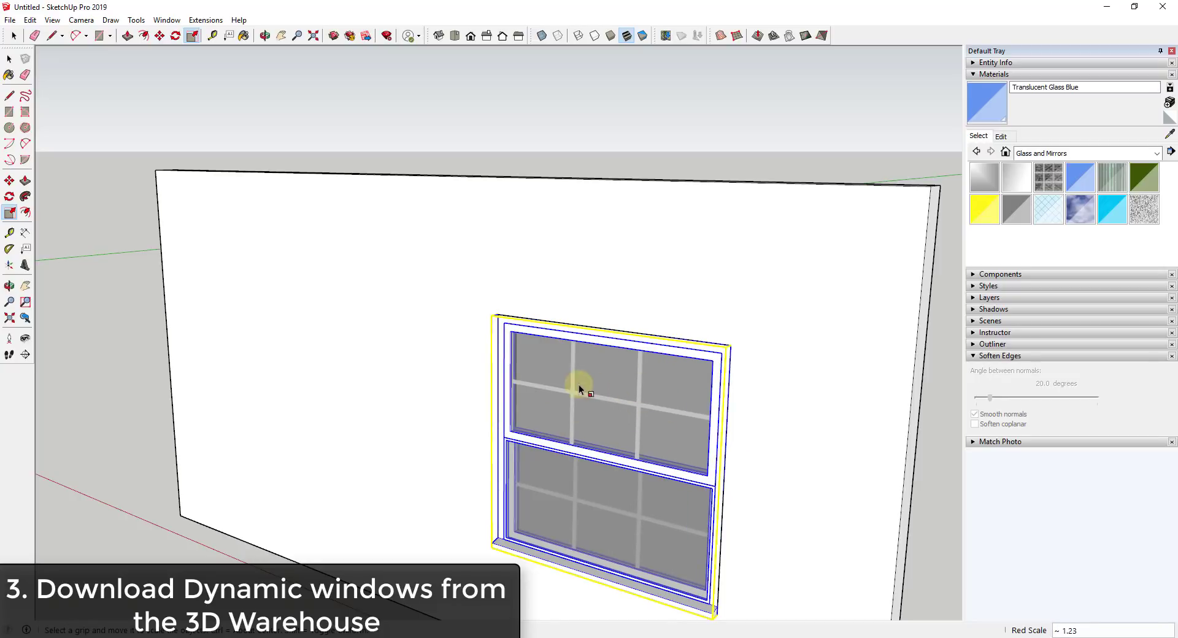
{"action": "scroll", "coordinate": [650, 399], "scroll_direction": "down", "scroll_amount": 8}
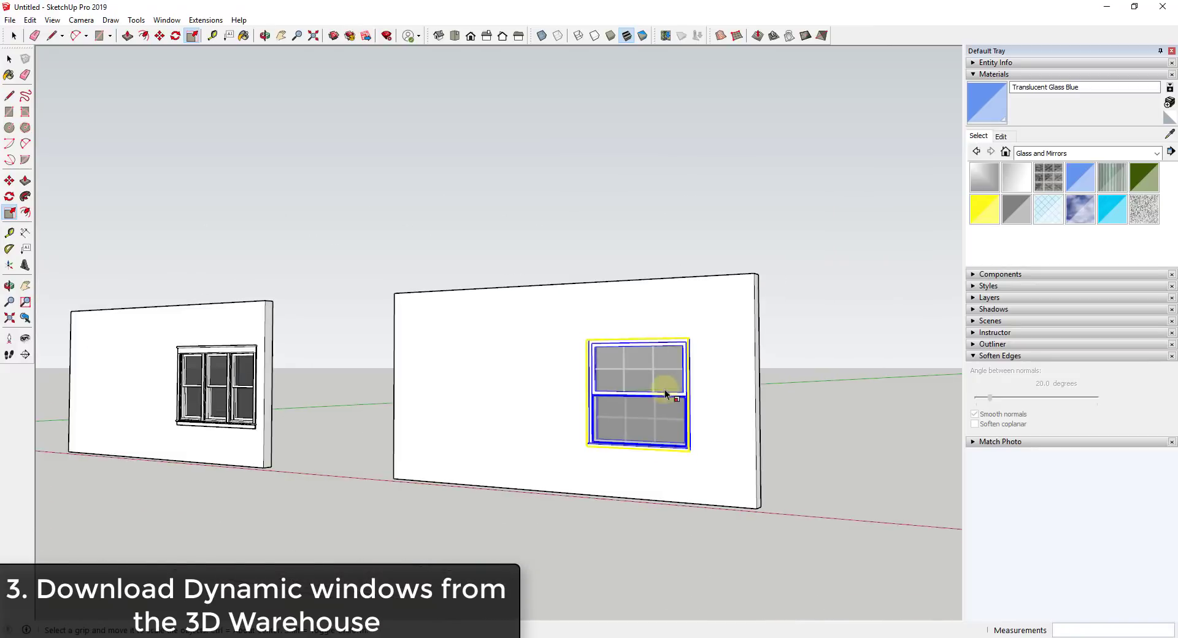
{"action": "scroll", "coordinate": [665, 389], "scroll_direction": "up", "scroll_amount": 8}
Step: In Component Options, set Grille to No and Material Exterior to Brown, then apply
{"action": "right_click", "coordinate": [667, 393]}
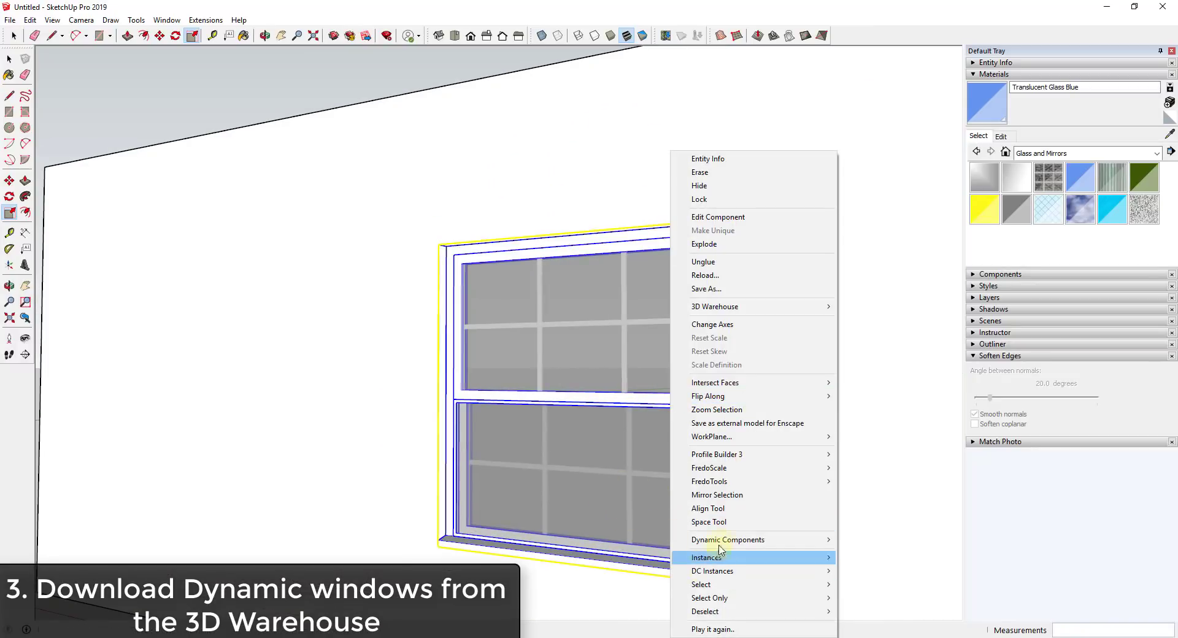
{"action": "mouse_move", "coordinate": [730, 543]}
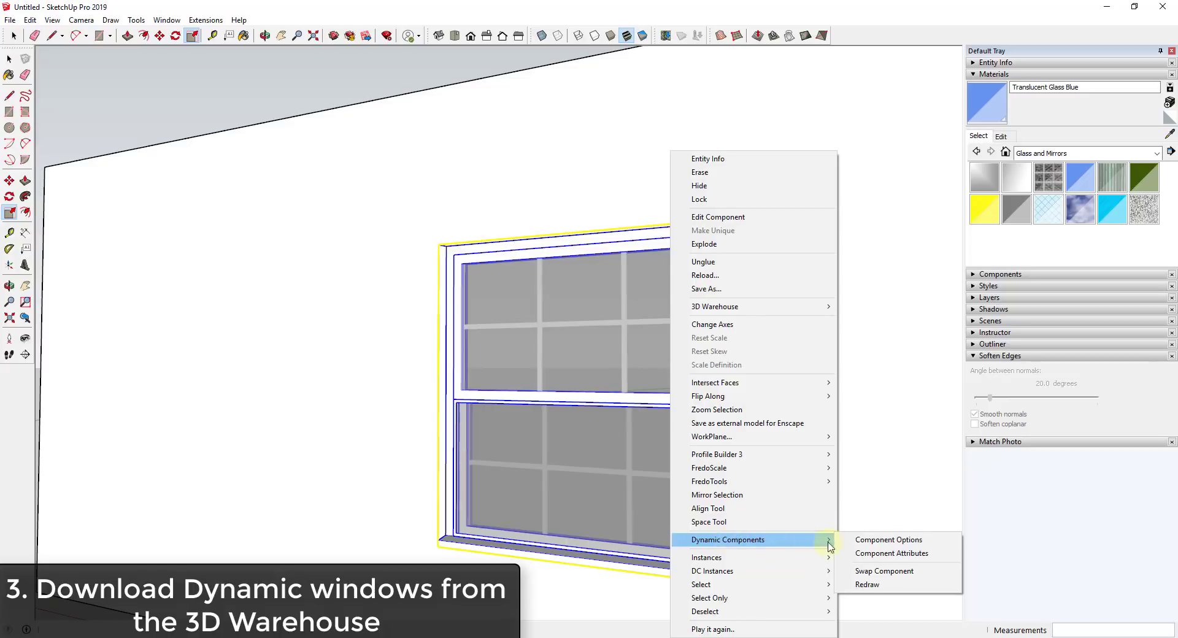
{"action": "left_click", "coordinate": [901, 540]}
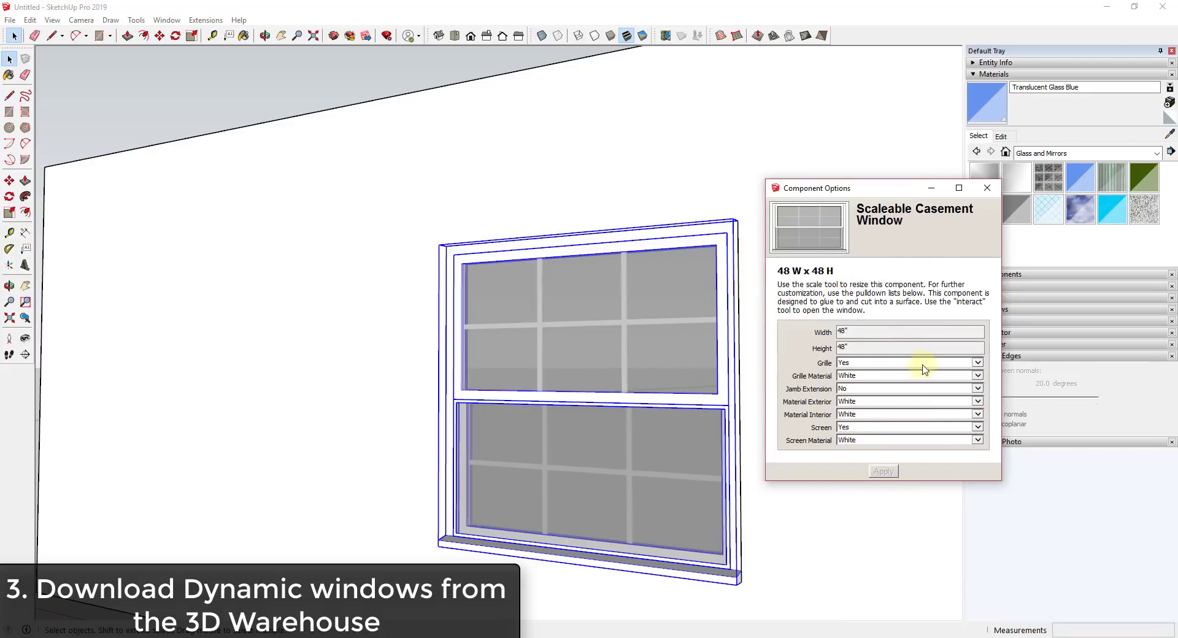
{"action": "left_click", "coordinate": [878, 366]}
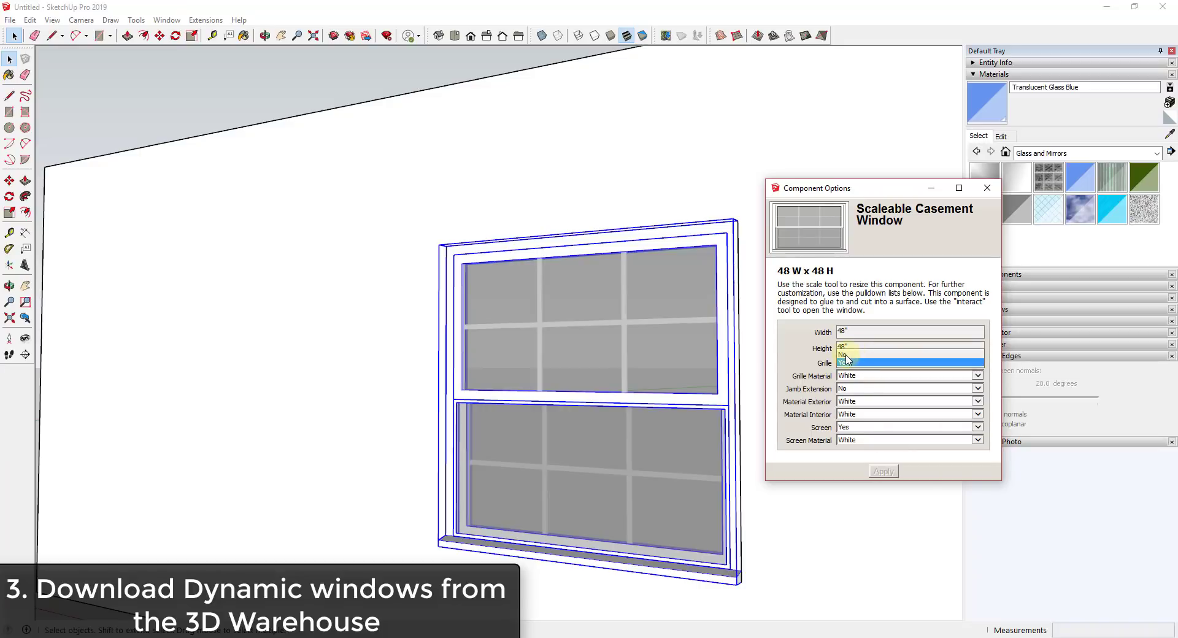
{"action": "left_click", "coordinate": [853, 355]}
{"action": "left_click", "coordinate": [853, 407]}
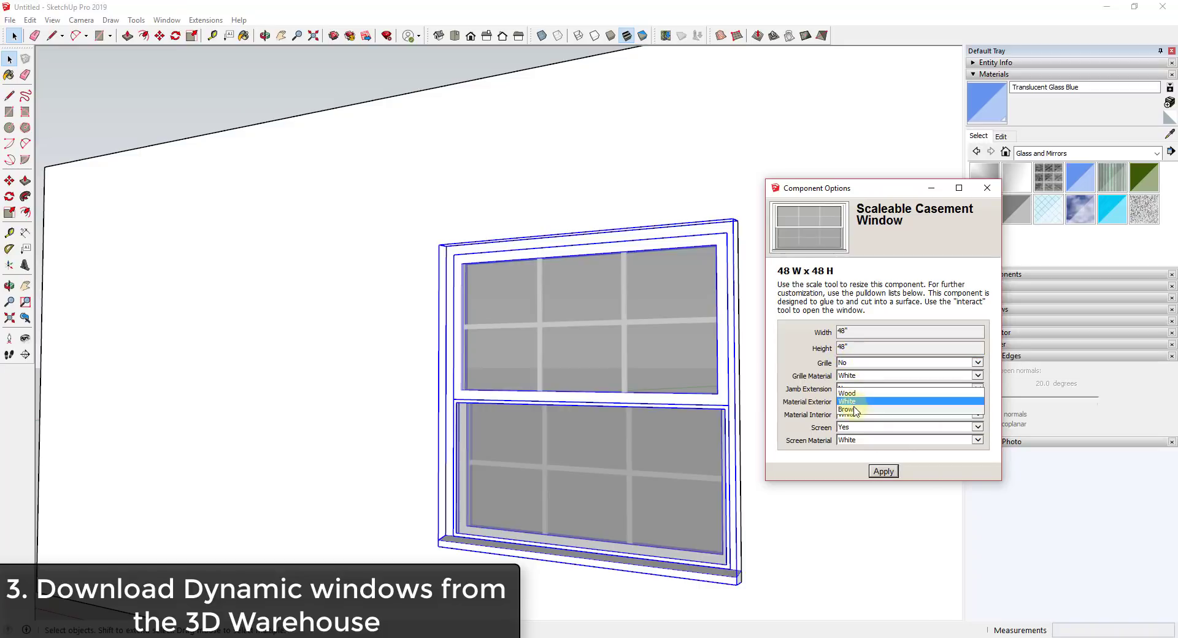
{"action": "left_click", "coordinate": [870, 430]}
{"action": "left_click", "coordinate": [884, 472]}
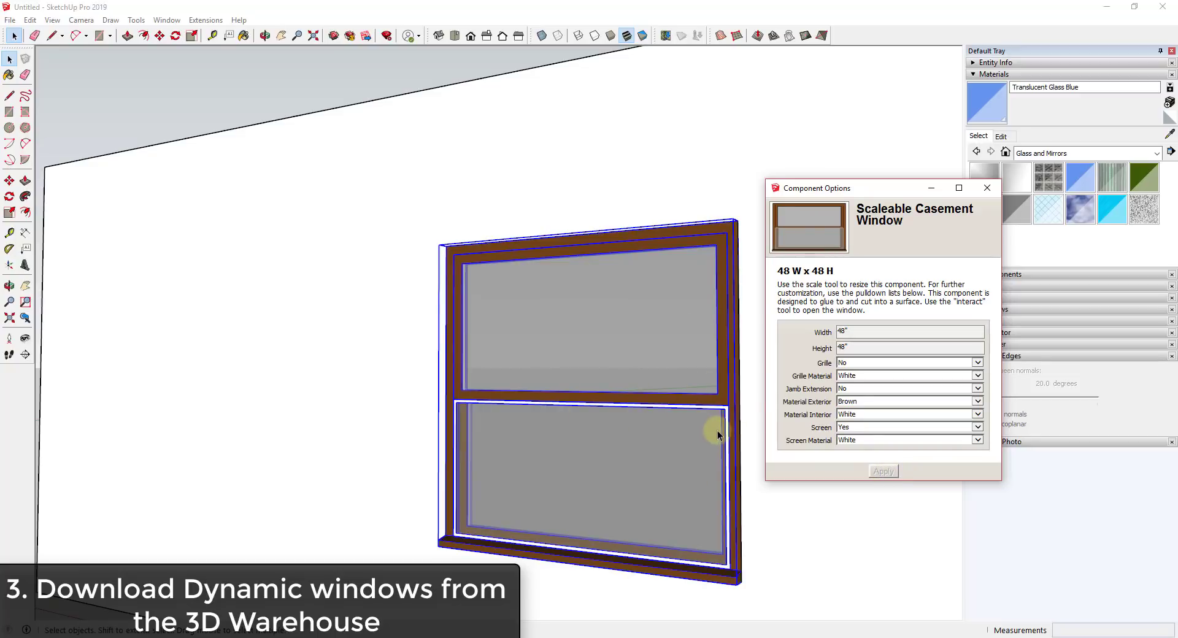
Step: Check the brown window, close Component Options, and select the right wall
{"action": "scroll", "coordinate": [554, 384], "scroll_direction": "down", "scroll_amount": 2}
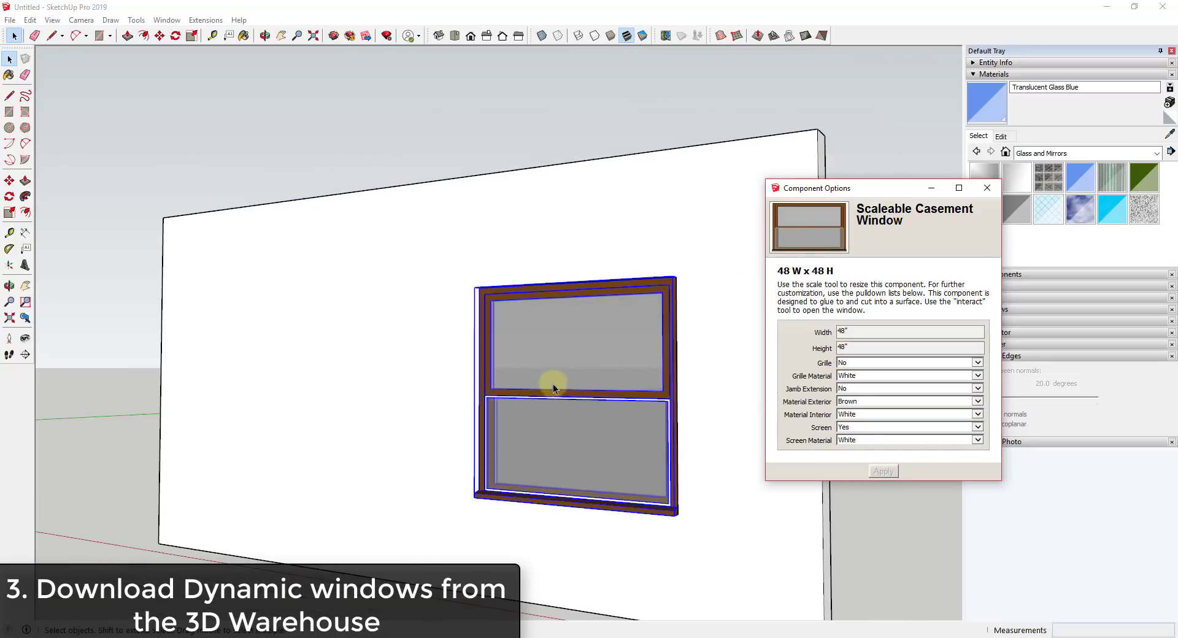
{"action": "middle_click_drag", "start_coordinate": [569, 376], "coordinate": [623, 402]}
{"action": "scroll", "coordinate": [622, 401], "scroll_direction": "down", "scroll_amount": 2}
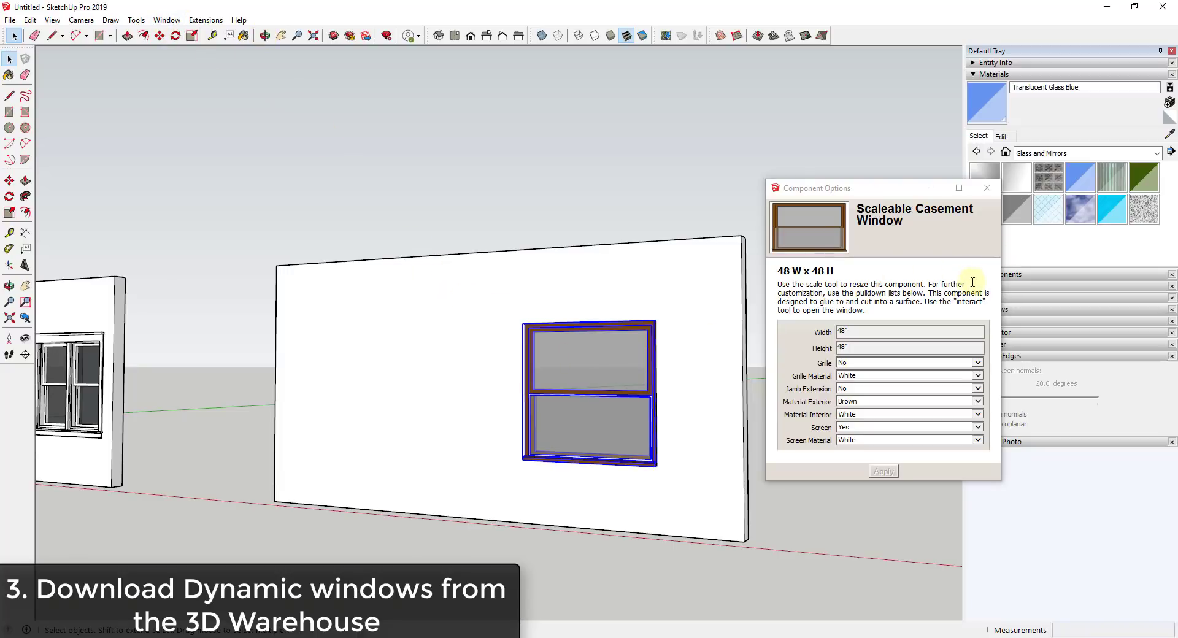
{"action": "left_click", "coordinate": [987, 189]}
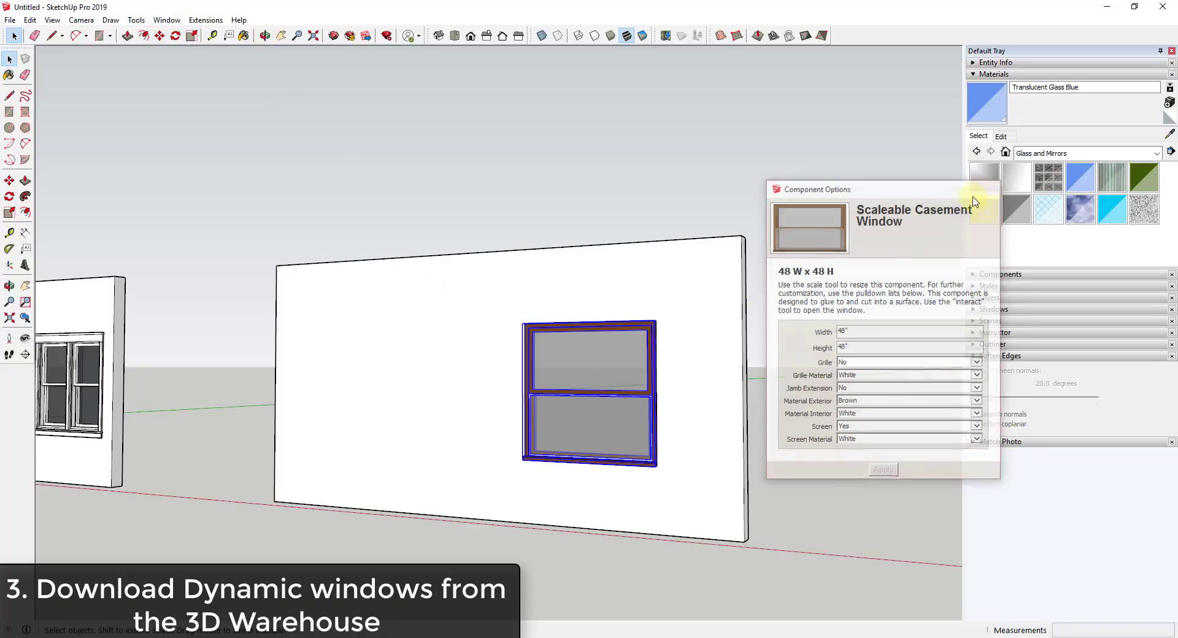
{"action": "scroll", "coordinate": [408, 374], "scroll_direction": "down", "scroll_amount": 5}
{"action": "left_click", "coordinate": [408, 374]}
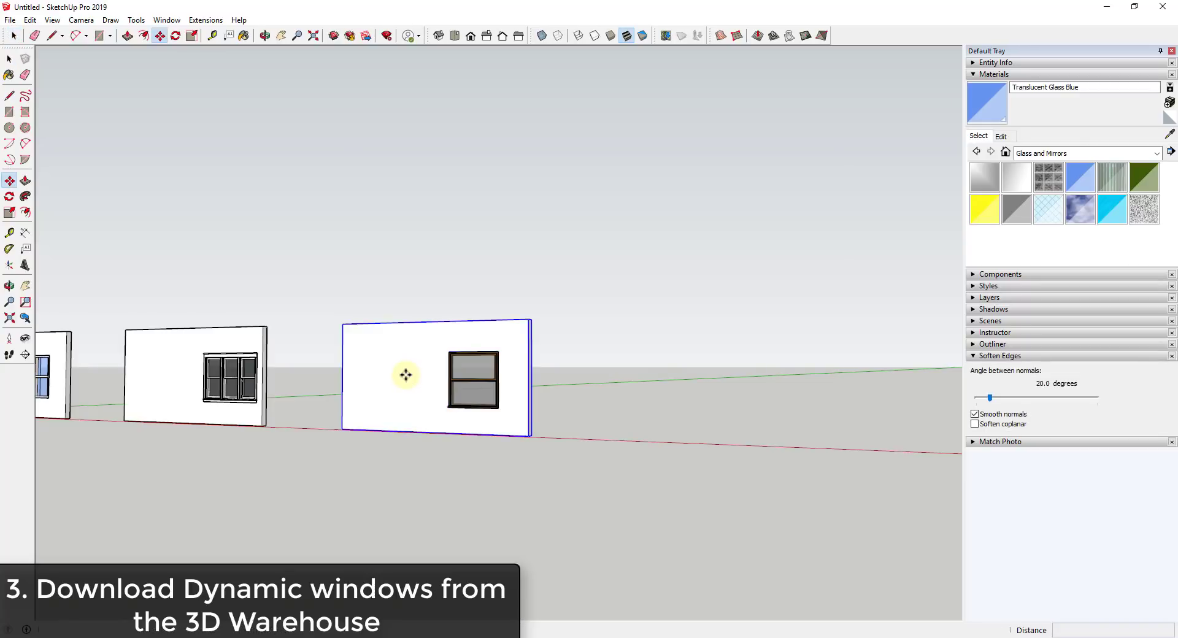
Step: Copy the empty-opening wall to the right of the brown double-hung wall
{"action": "key", "text": "m"}
{"action": "left_click", "coordinate": [399, 386]}
{"action": "key", "text": "ctrl"}
{"action": "left_click", "coordinate": [682, 395]}
{"action": "key", "text": "space"}
{"action": "scroll", "coordinate": [882, 362], "scroll_direction": "up", "scroll_amount": 4}
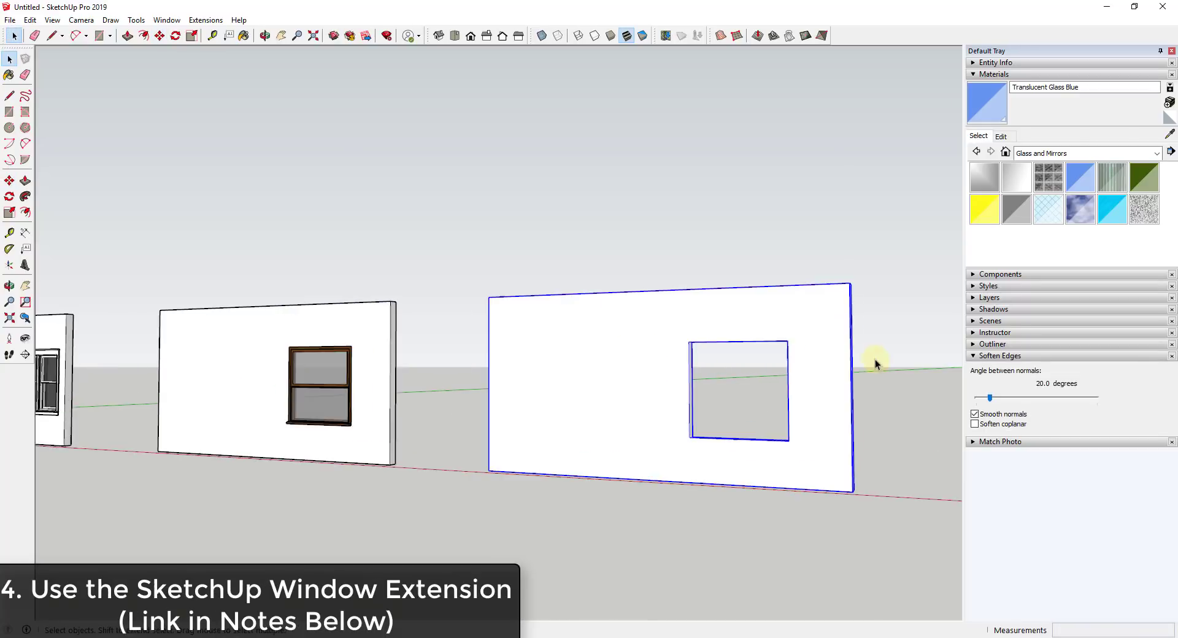
{"action": "middle_click_drag", "start_coordinate": [838, 362], "coordinate": [786, 355]}
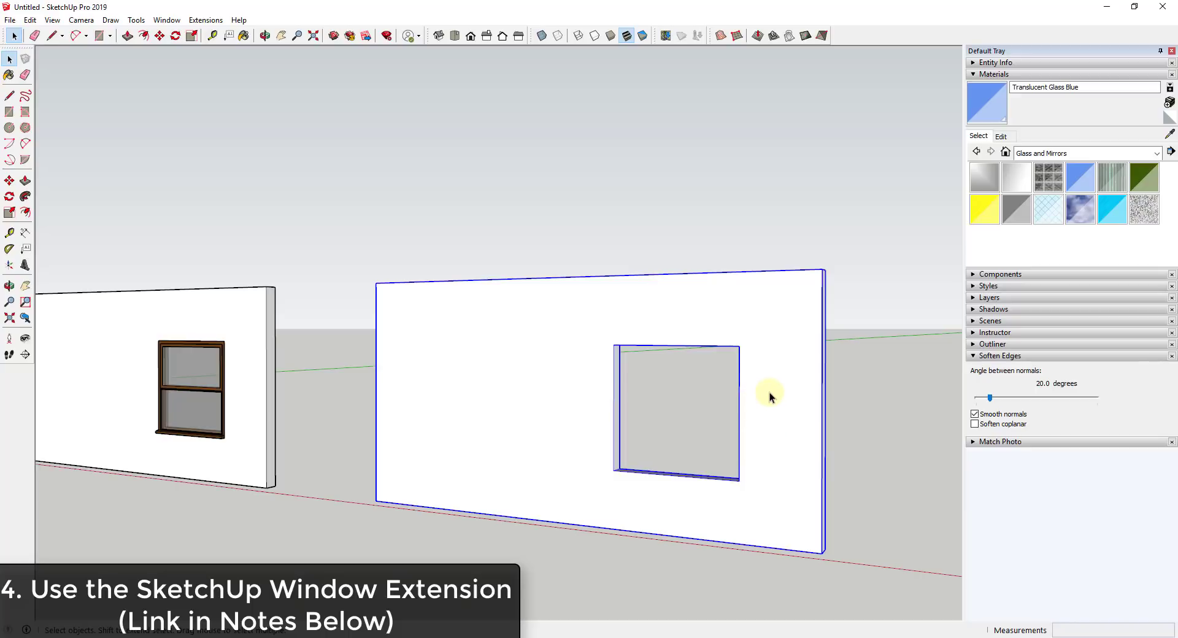
{"action": "middle_click_drag", "start_coordinate": [767, 394], "coordinate": [774, 364]}
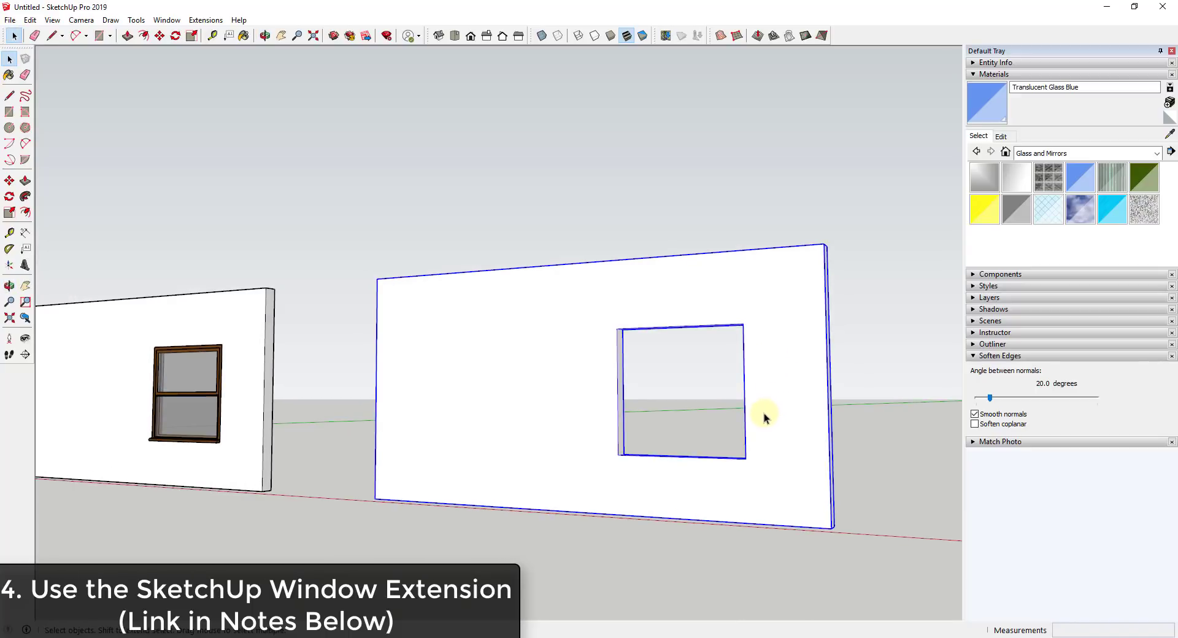
{"action": "left_click", "coordinate": [135, 20]}
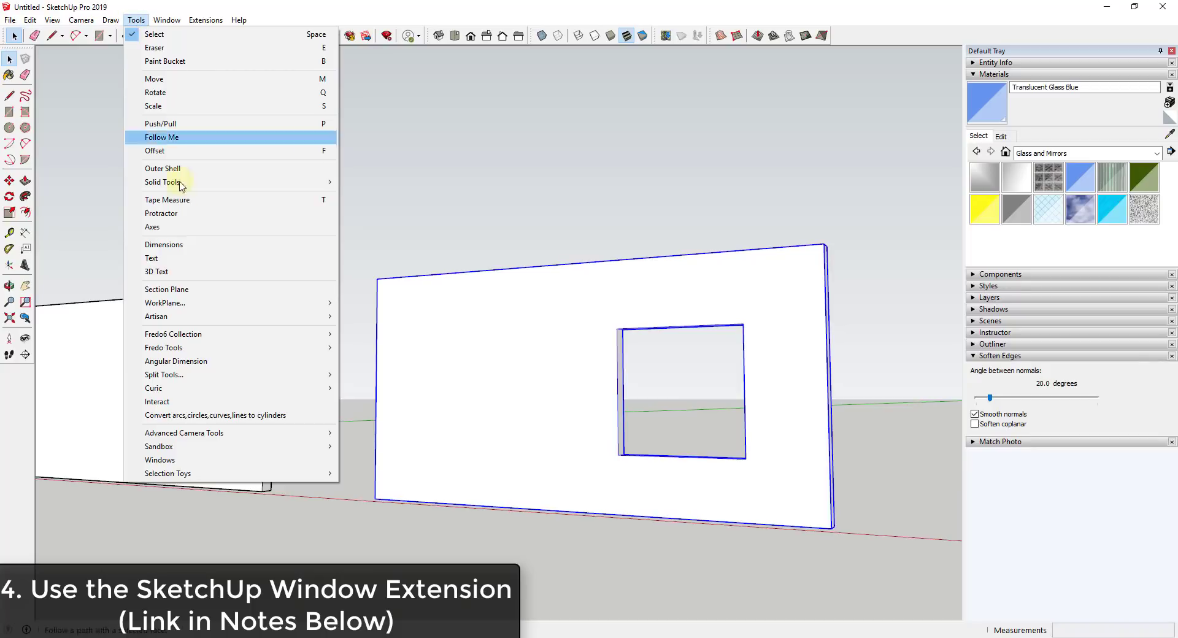
Step: Generate a 4' × 4' Double Hung window via Tools > Windows and set it in the opening
{"action": "left_click", "coordinate": [188, 460]}
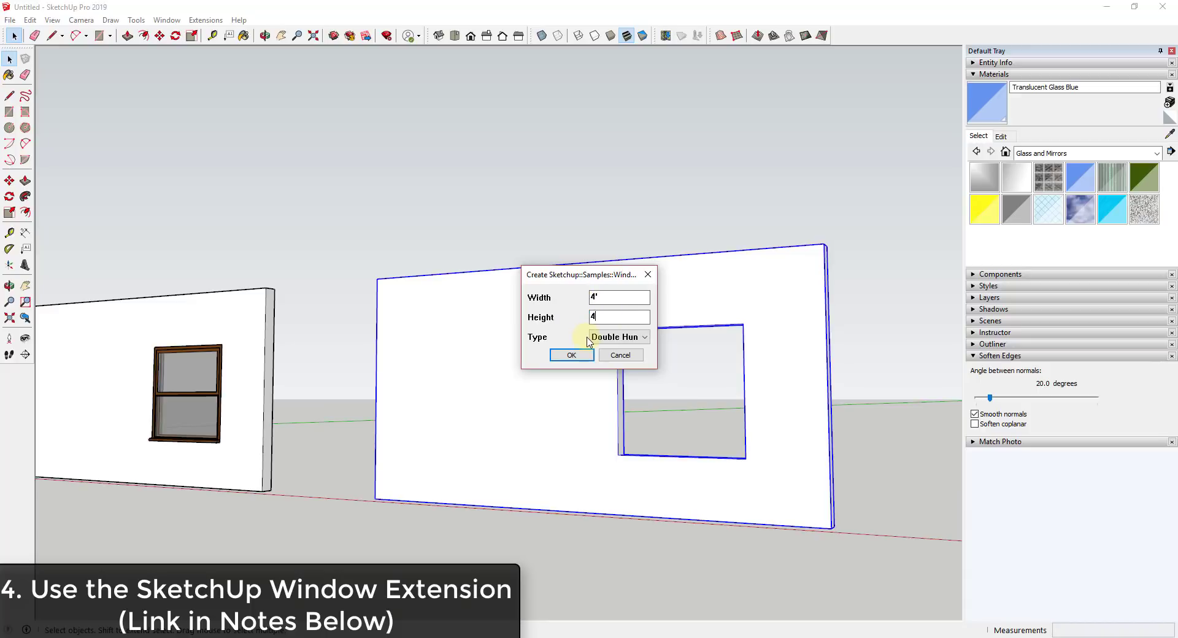
{"action": "left_click", "coordinate": [616, 337]}
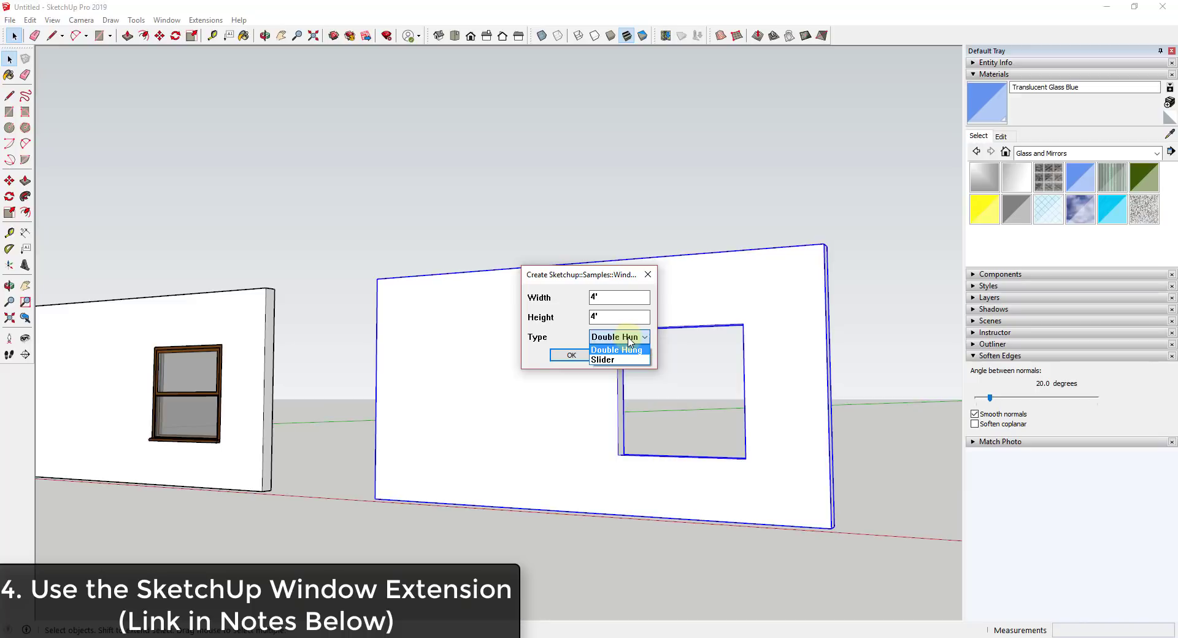
{"action": "left_click", "coordinate": [617, 350]}
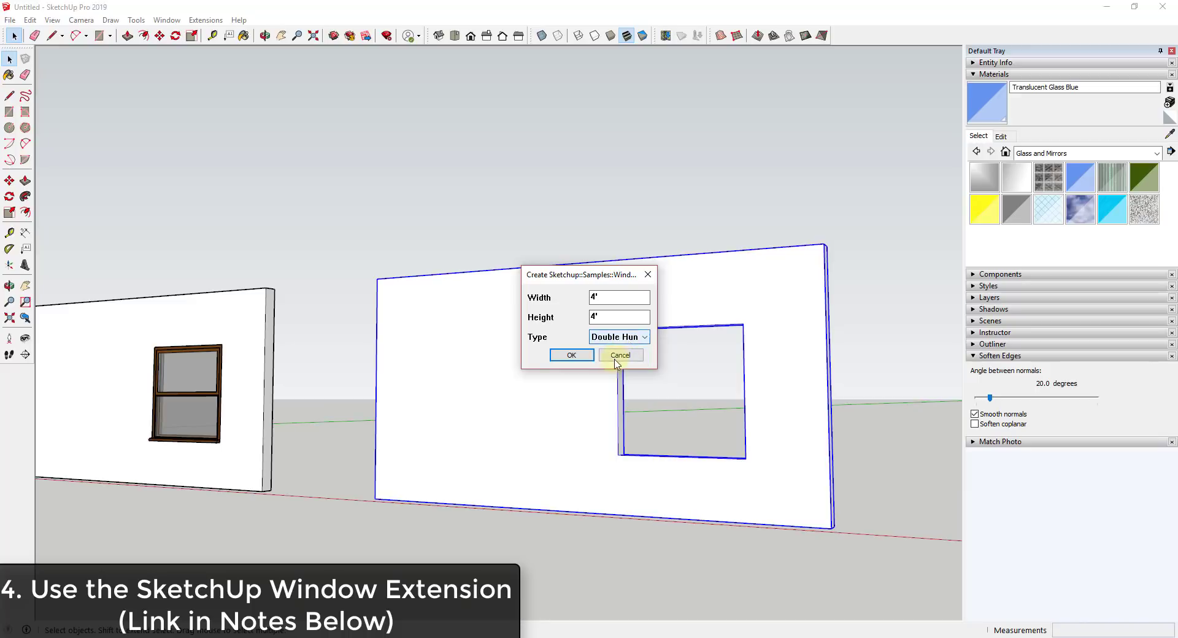
{"action": "left_click", "coordinate": [581, 360]}
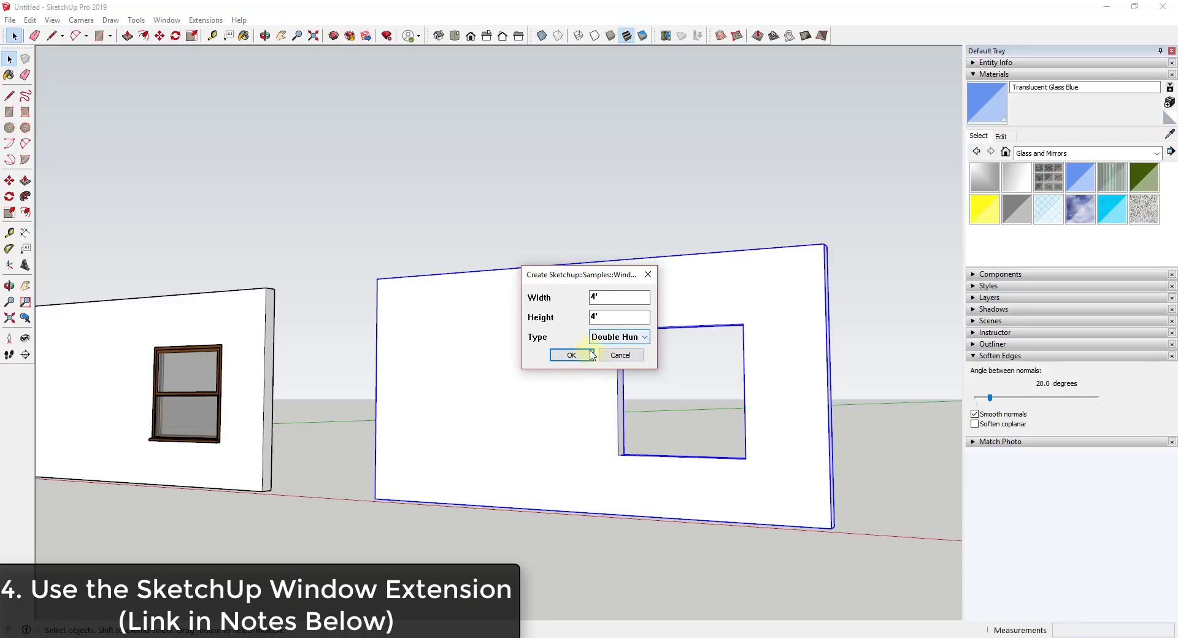
{"action": "left_click", "coordinate": [620, 458]}
{"action": "middle_click_drag", "start_coordinate": [738, 389], "coordinate": [523, 383]}
{"action": "scroll", "coordinate": [546, 345], "scroll_direction": "up", "scroll_amount": 5}
{"action": "scroll", "coordinate": [546, 346], "scroll_direction": "down", "scroll_amount": 5}
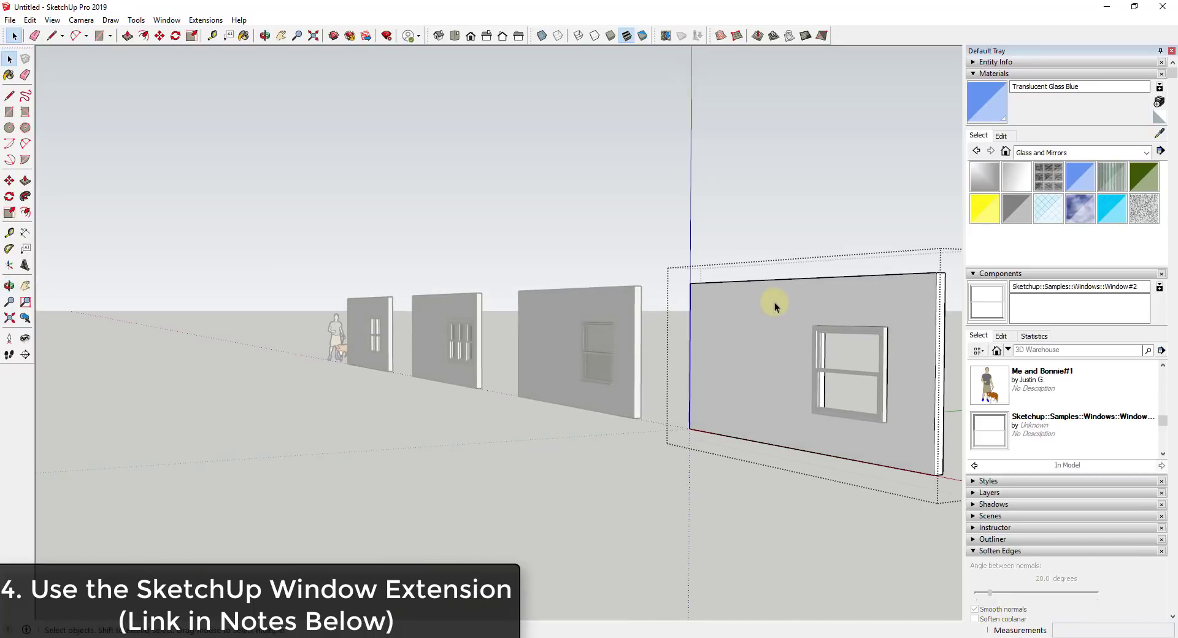
Step: Copy the square opening outline to the left of the double-hung window with Move+Ctrl
{"action": "left_click_drag", "start_coordinate": [773, 301], "coordinate": [911, 443]}
{"action": "key", "text": "m"}
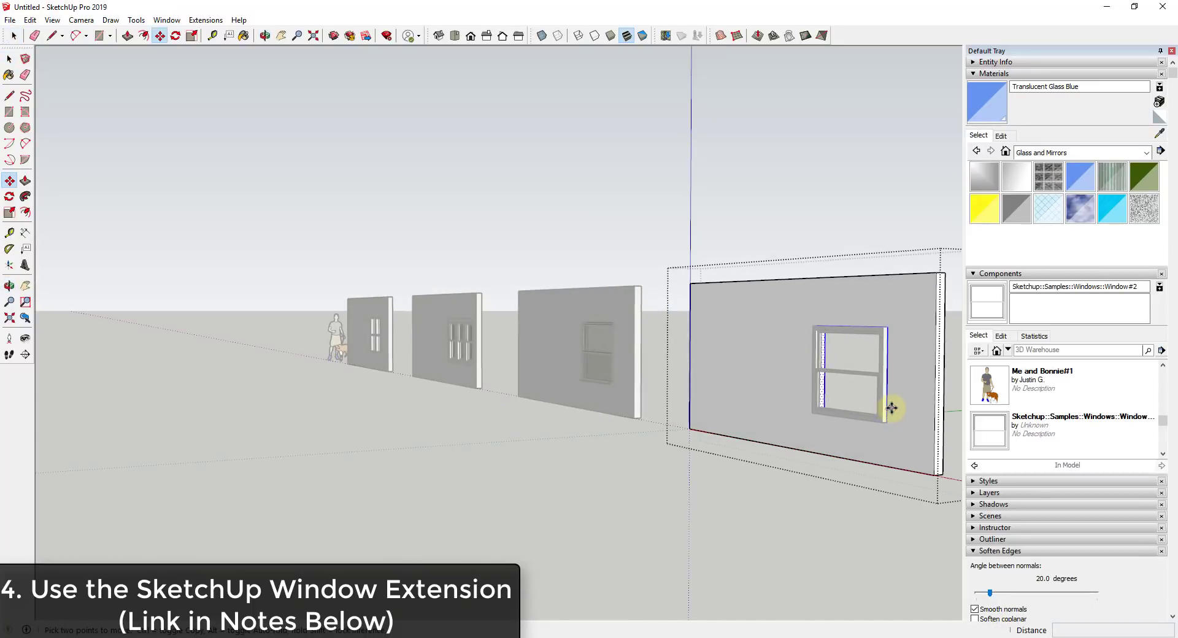
{"action": "key", "text": "ctrl"}
{"action": "left_click", "coordinate": [889, 408]}
{"action": "left_click", "coordinate": [770, 395]}
{"action": "key", "text": "space"}
{"action": "left_click", "coordinate": [745, 372]}
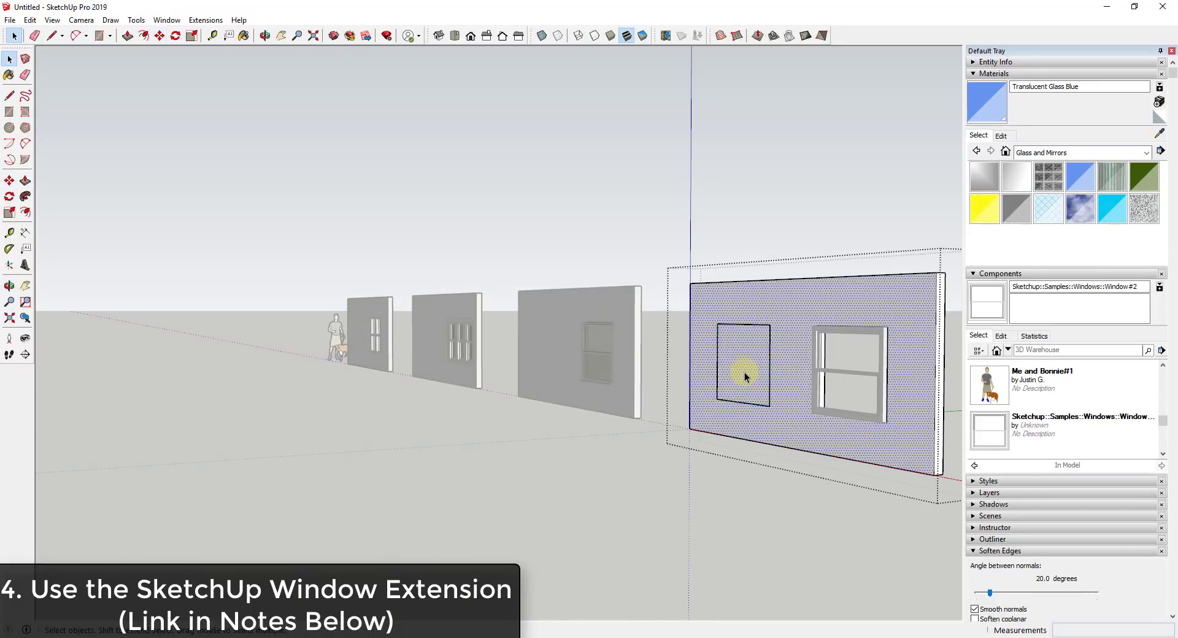
{"action": "scroll", "coordinate": [723, 328], "scroll_direction": "up", "scroll_amount": 2}
Step: Trace the copied outline with a rectangle and delete both faces to cut the opening
{"action": "key", "text": "r"}
{"action": "left_click", "coordinate": [715, 319]}
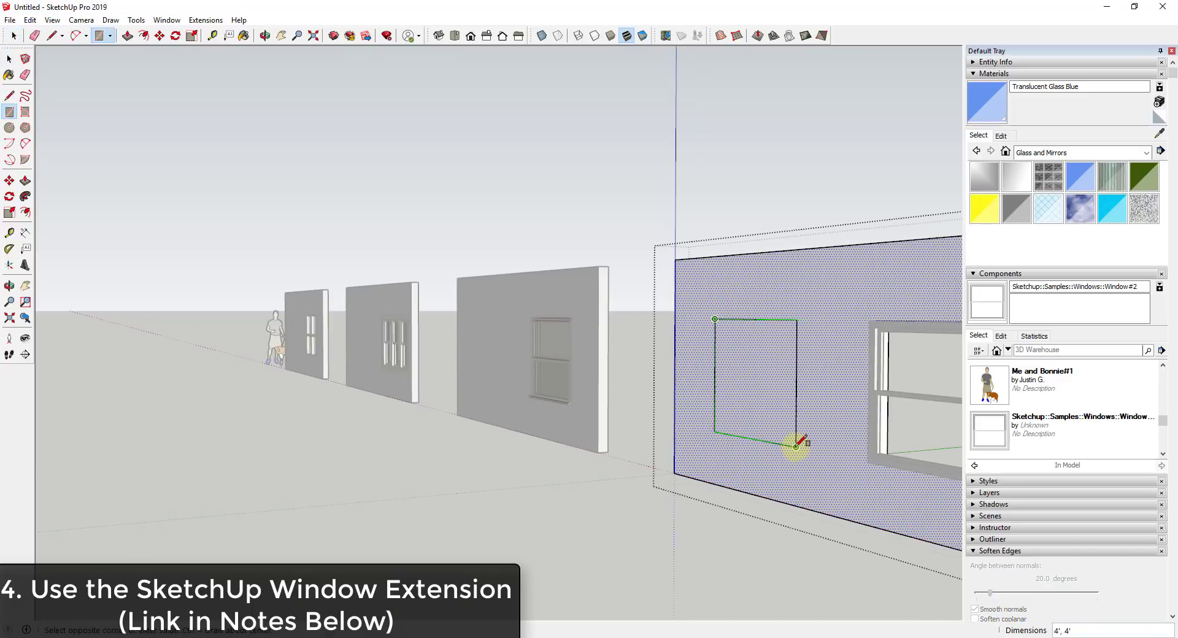
{"action": "left_click", "coordinate": [796, 447]}
{"action": "key", "text": "space"}
{"action": "left_click", "coordinate": [766, 378]}
{"action": "key", "text": "Delete"}
{"action": "left_click", "coordinate": [761, 378]}
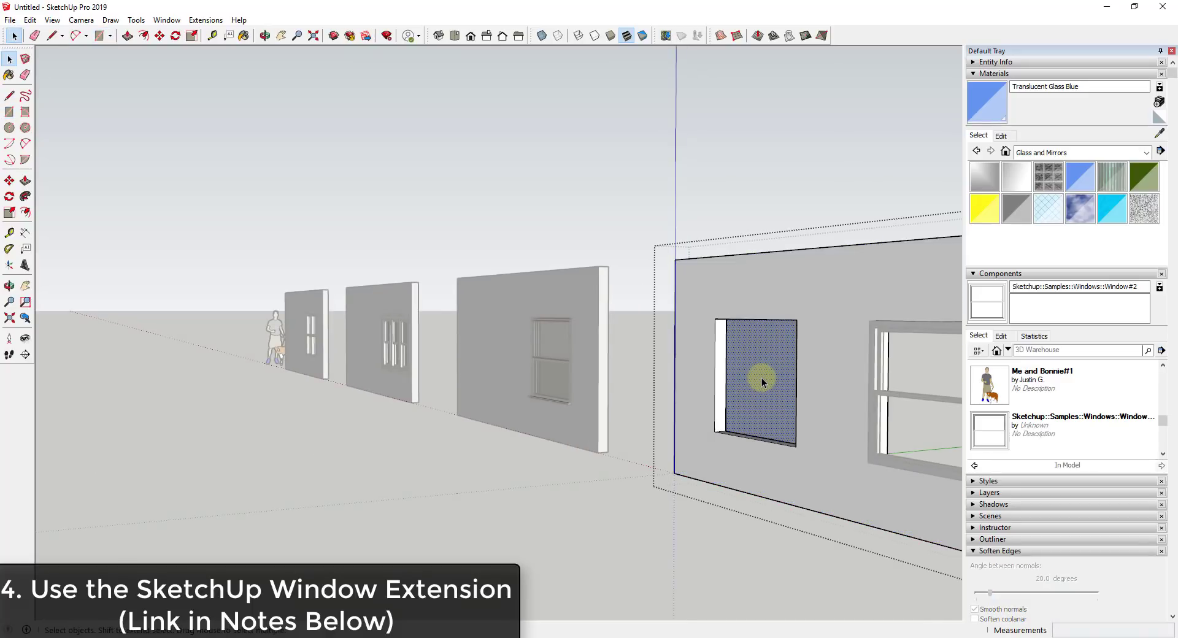
{"action": "key", "text": "Delete"}
{"action": "middle_click_drag", "start_coordinate": [762, 377], "coordinate": [730, 399]}
{"action": "left_click", "coordinate": [135, 21]}
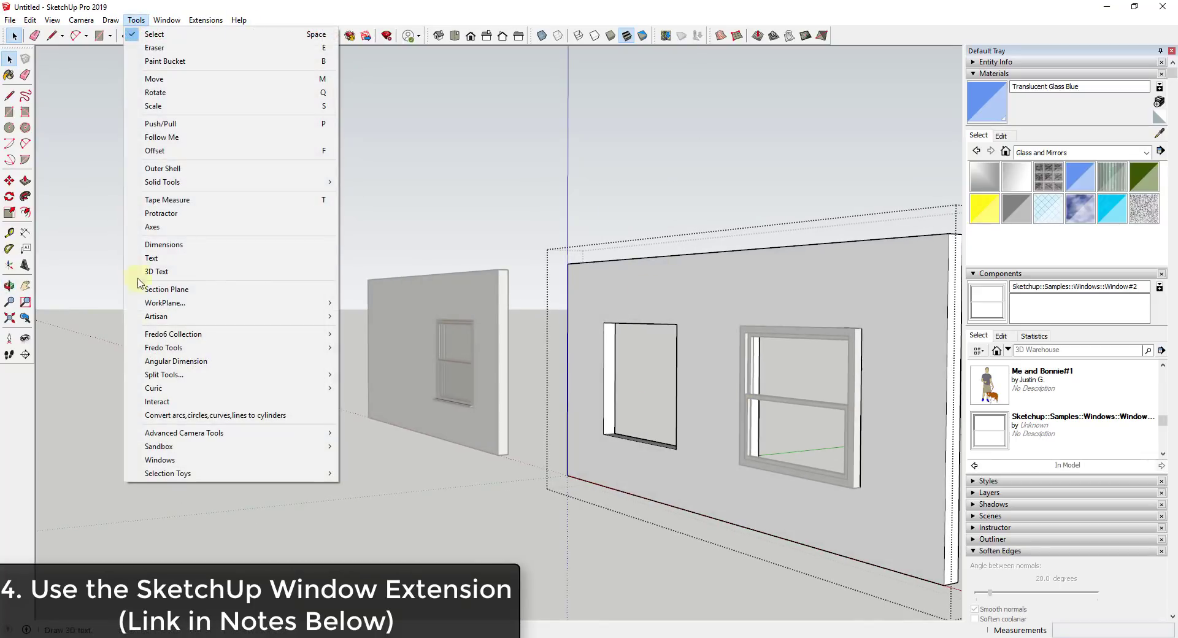
Step: Generate a 4' by 4' Slider window from the Windows tool
{"action": "left_click", "coordinate": [160, 459]}
{"action": "left_click", "coordinate": [617, 338]}
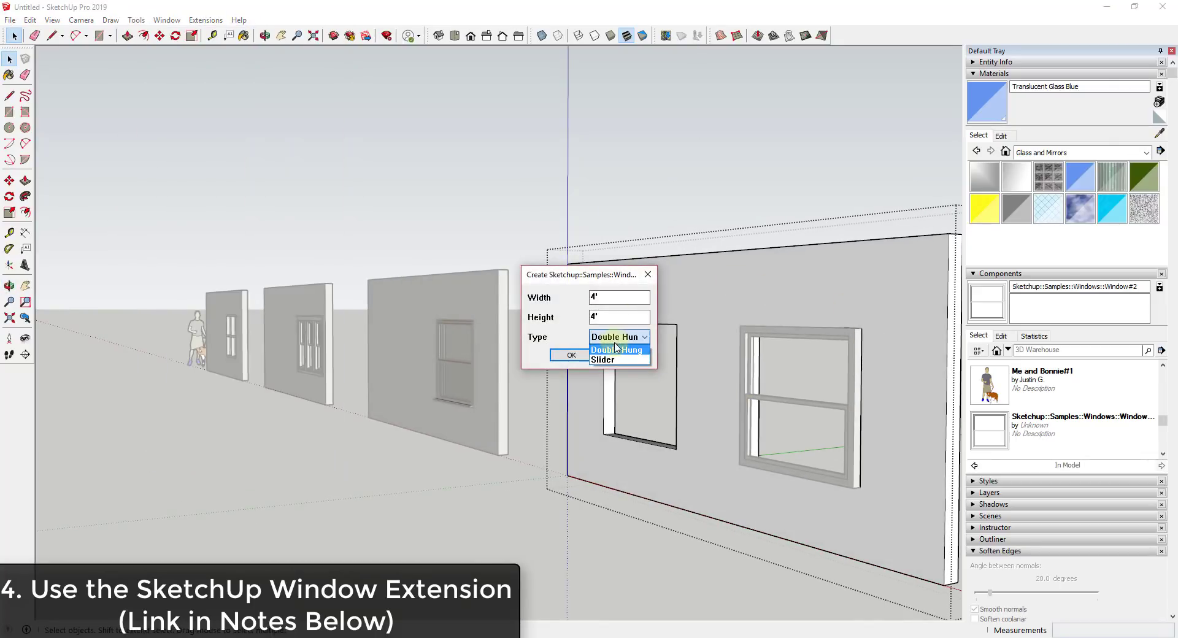
{"action": "left_click", "coordinate": [613, 360]}
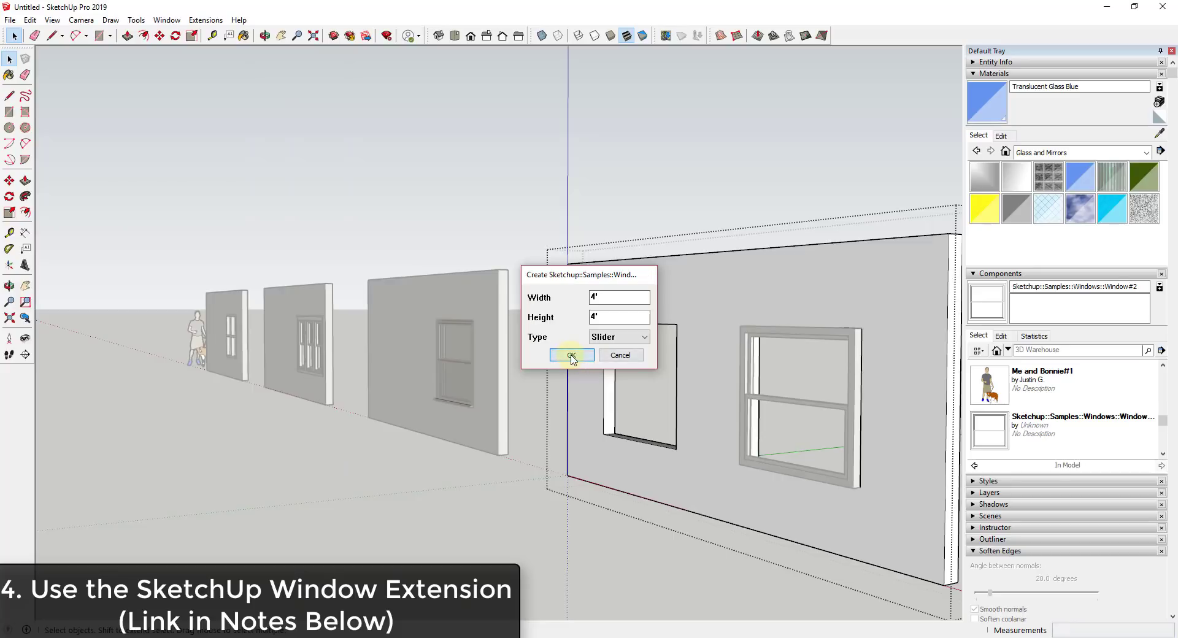
{"action": "left_click", "coordinate": [570, 356]}
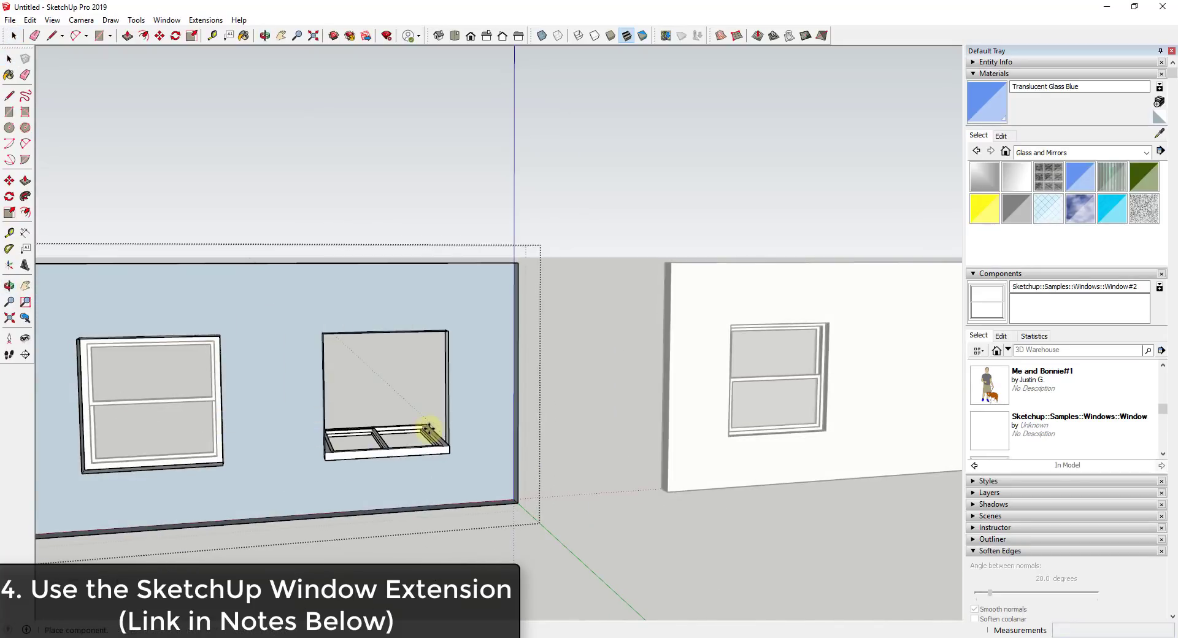
Step: Place the slider window in the second opening and rotate it upright
{"action": "scroll", "coordinate": [445, 442], "scroll_direction": "up", "scroll_amount": 3}
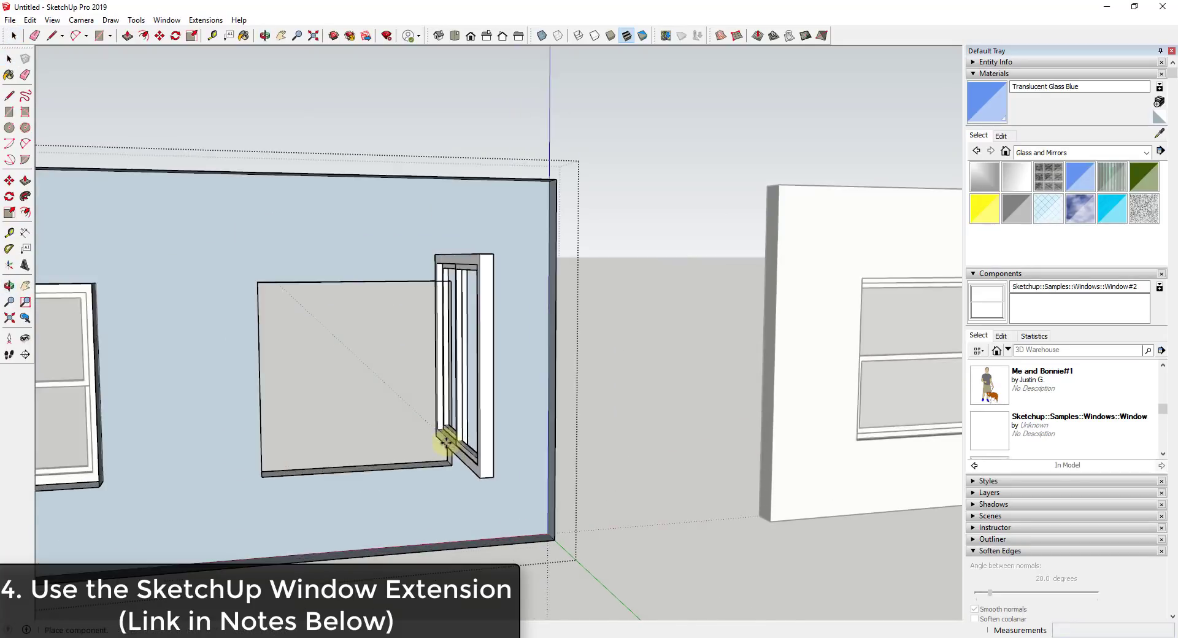
{"action": "scroll", "coordinate": [447, 443], "scroll_direction": "up", "scroll_amount": 2}
{"action": "middle_click_drag", "start_coordinate": [450, 237], "coordinate": [730, 288]}
{"action": "left_click", "coordinate": [654, 414]}
{"action": "key", "text": "q"}
{"action": "left_click", "coordinate": [649, 414]}
{"action": "left_click", "coordinate": [681, 410]}
{"action": "left_click", "coordinate": [652, 350]}
Step: Move the slider window flush into the wall opening, then clear the selection
{"action": "key", "text": "space"}
{"action": "scroll", "coordinate": [710, 323], "scroll_direction": "up", "scroll_amount": 2}
{"action": "key", "text": "m"}
{"action": "left_click", "coordinate": [734, 305]}
{"action": "left_click", "coordinate": [731, 307]}
{"action": "key", "text": "space"}
{"action": "scroll", "coordinate": [736, 307], "scroll_direction": "down", "scroll_amount": 5}
{"action": "scroll", "coordinate": [717, 325], "scroll_direction": "up", "scroll_amount": 3}
{"action": "left_click", "coordinate": [657, 312]}
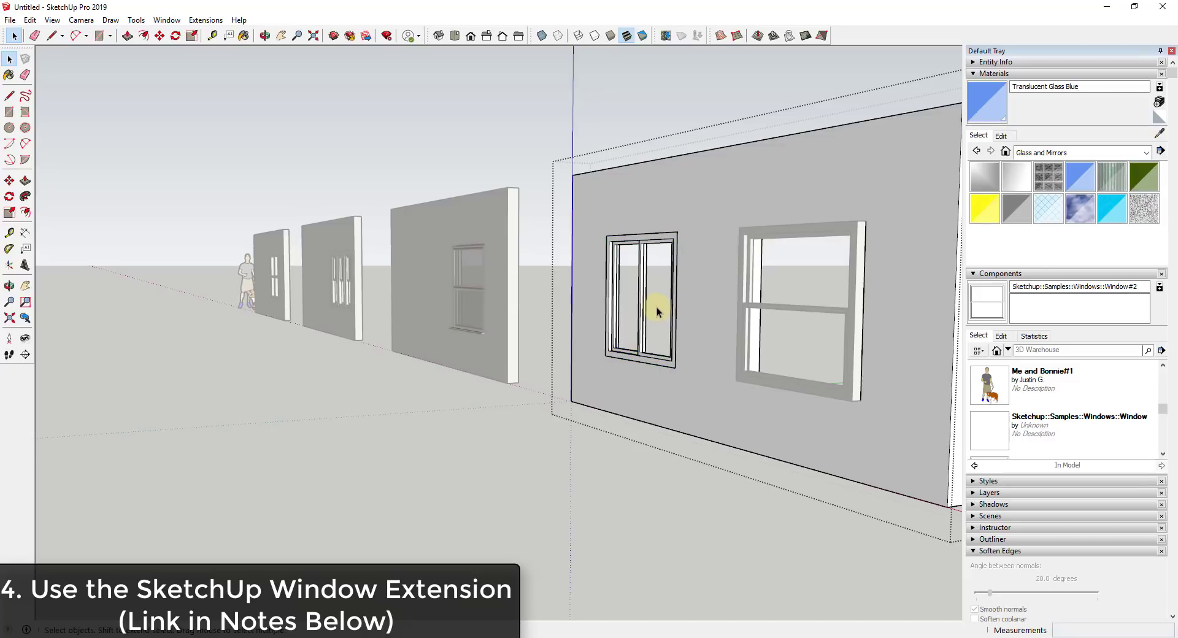
Step: Orbit around the walls to check the slider beside the double-hung window
{"action": "middle_click_drag", "start_coordinate": [656, 311], "coordinate": [663, 351]}
{"action": "scroll", "coordinate": [655, 333], "scroll_direction": "down", "scroll_amount": 4}
{"action": "scroll", "coordinate": [736, 336], "scroll_direction": "up", "scroll_amount": 2}
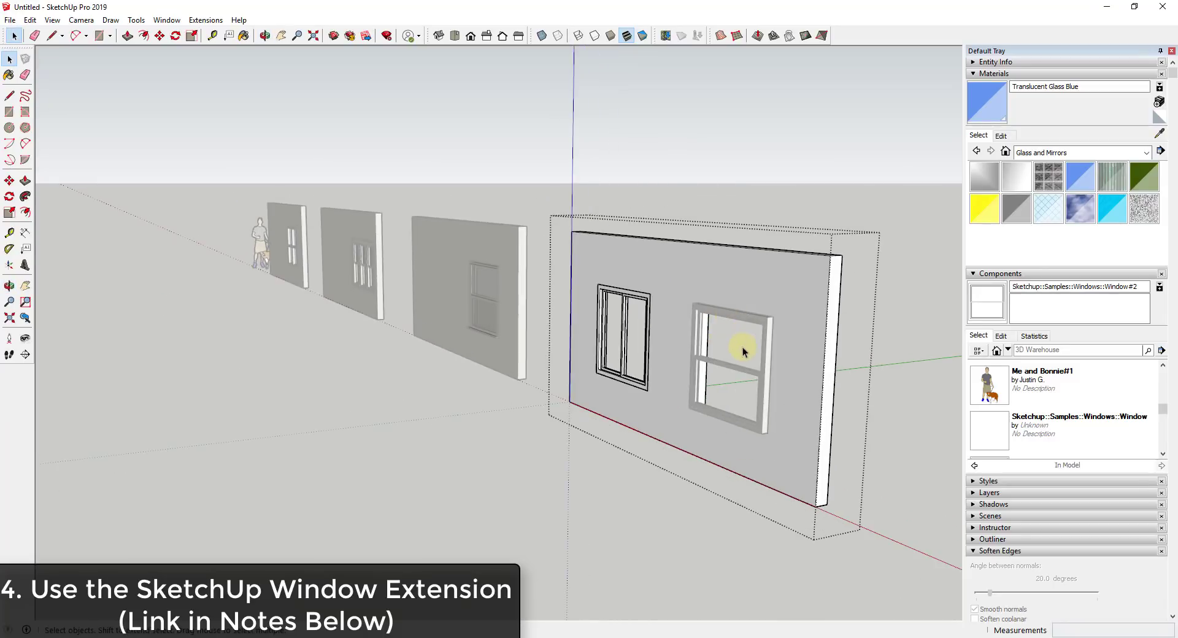
{"action": "scroll", "coordinate": [649, 337], "scroll_direction": "down", "scroll_amount": 2}
{"action": "scroll", "coordinate": [649, 337], "scroll_direction": "up", "scroll_amount": 6}
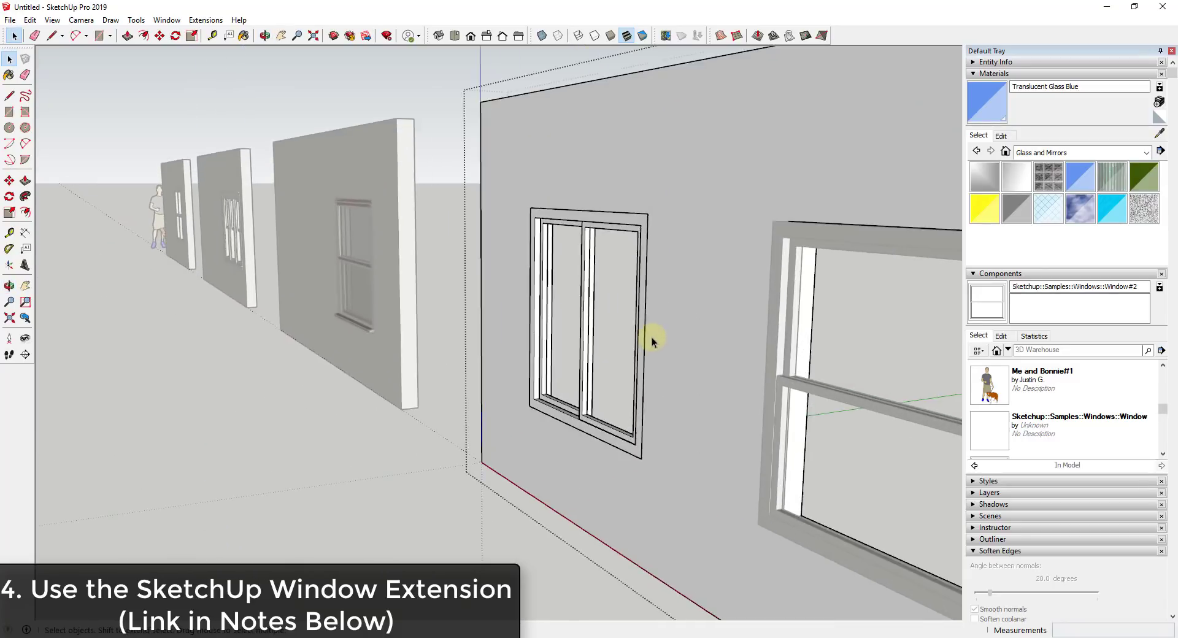
{"action": "scroll", "coordinate": [621, 330], "scroll_direction": "up", "scroll_amount": 2}
{"action": "middle_click_drag", "start_coordinate": [621, 330], "coordinate": [663, 314]}
{"action": "scroll", "coordinate": [617, 196], "scroll_direction": "up", "scroll_amount": 2}
{"action": "scroll", "coordinate": [624, 215], "scroll_direction": "down", "scroll_amount": 3}
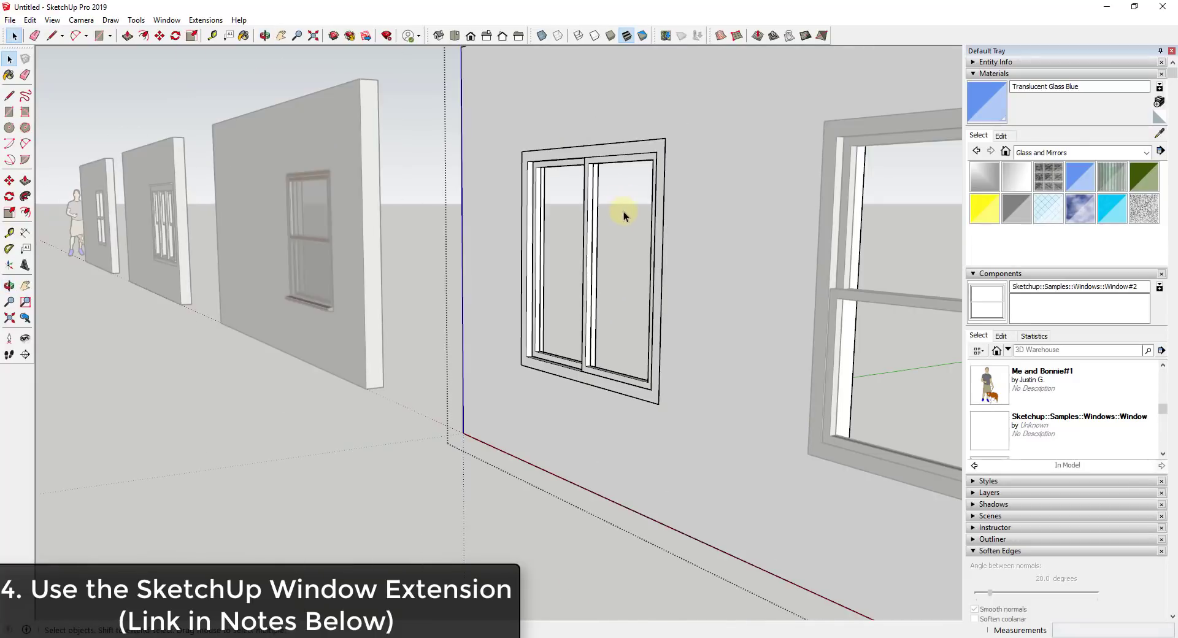
{"action": "left_click", "coordinate": [536, 223]}
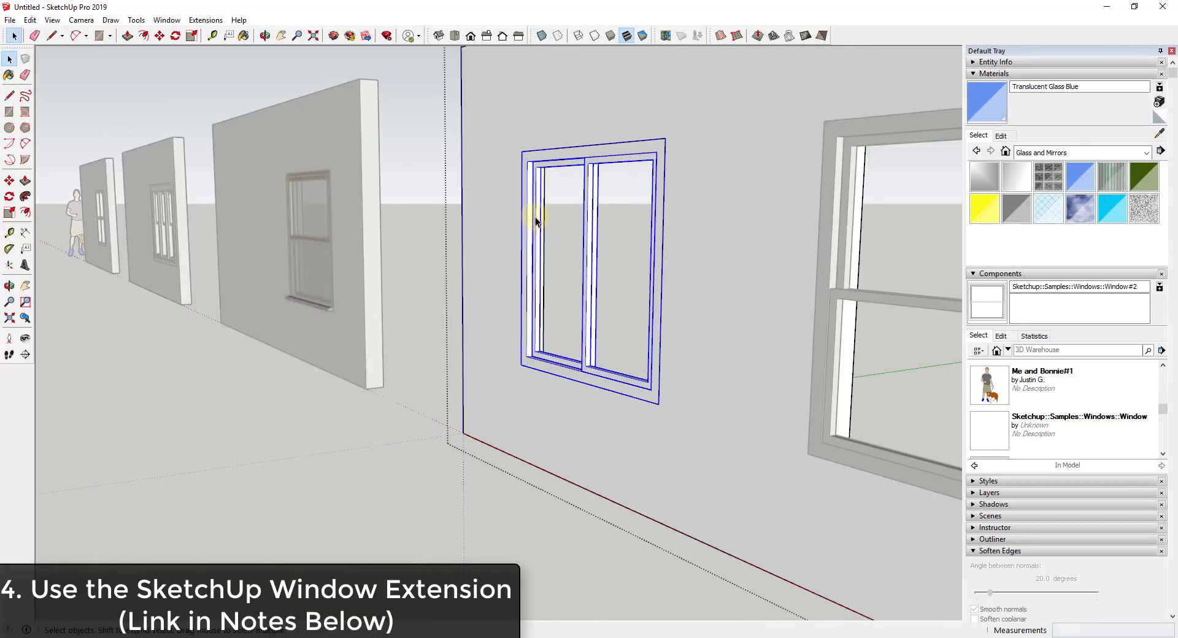
{"action": "left_click", "coordinate": [603, 230]}
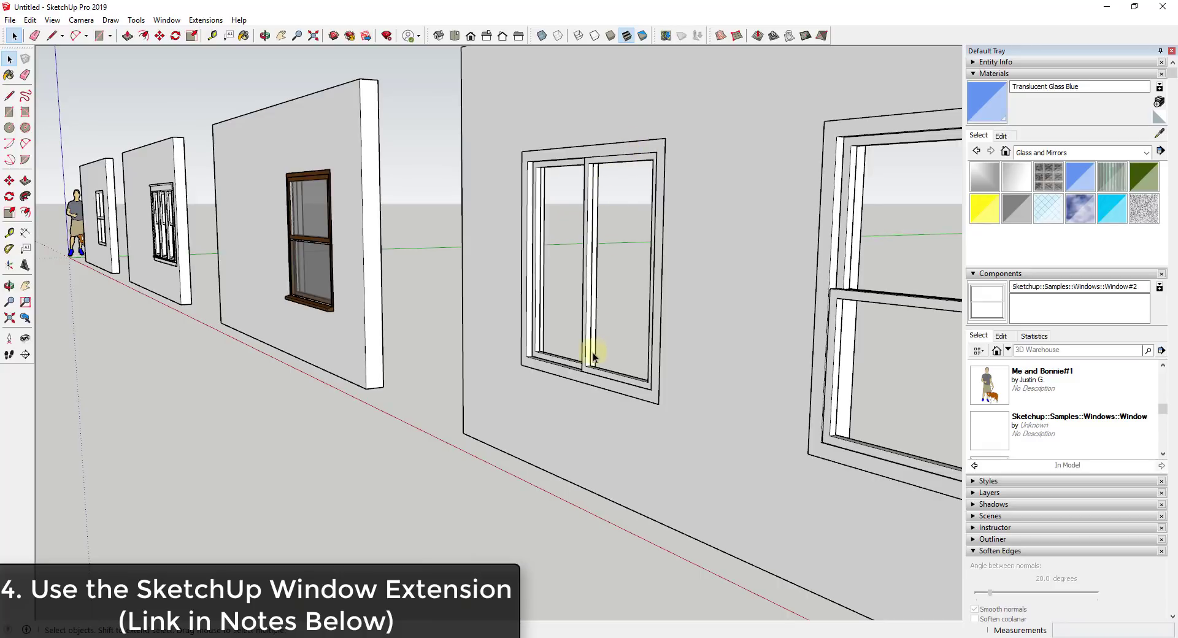
{"action": "scroll", "coordinate": [621, 260], "scroll_direction": "down", "scroll_amount": 5}
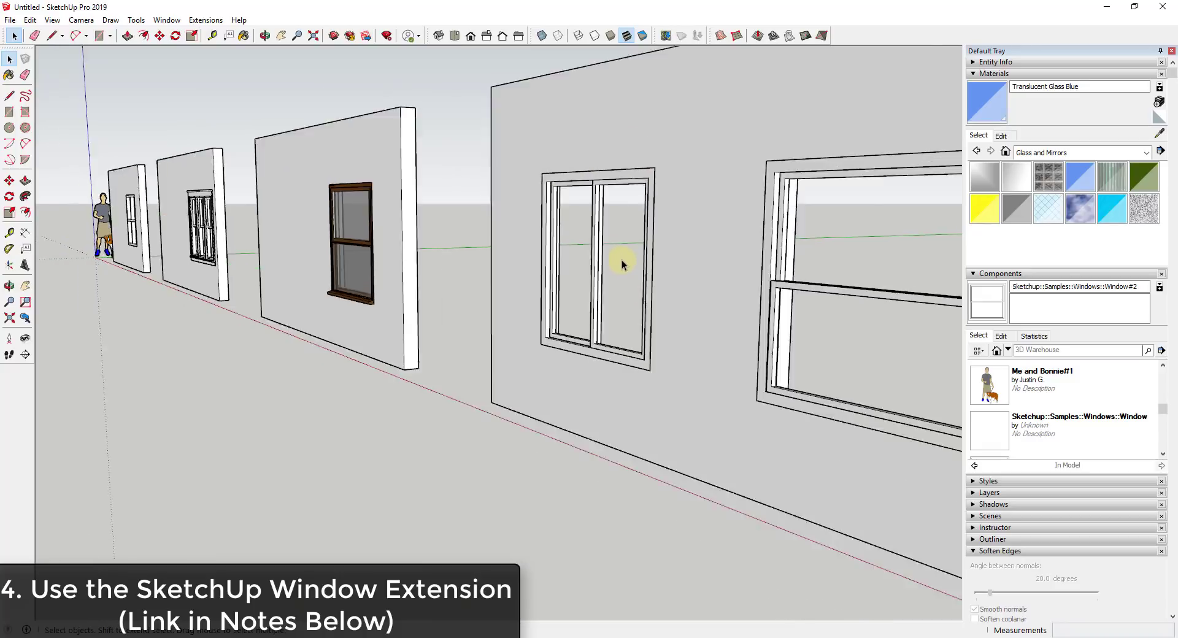
{"action": "scroll", "coordinate": [744, 242], "scroll_direction": "up", "scroll_amount": 4}
{"action": "mouse_move", "coordinate": [787, 265]}
{"action": "middle_mouse_down"}
{"action": "mouse_move", "coordinate": [734, 315]}
{"action": "mouse_move", "coordinate": [660, 298]}
{"action": "middle_mouse_up"}
{"action": "scroll", "coordinate": [547, 296], "scroll_direction": "down", "scroll_amount": 8}
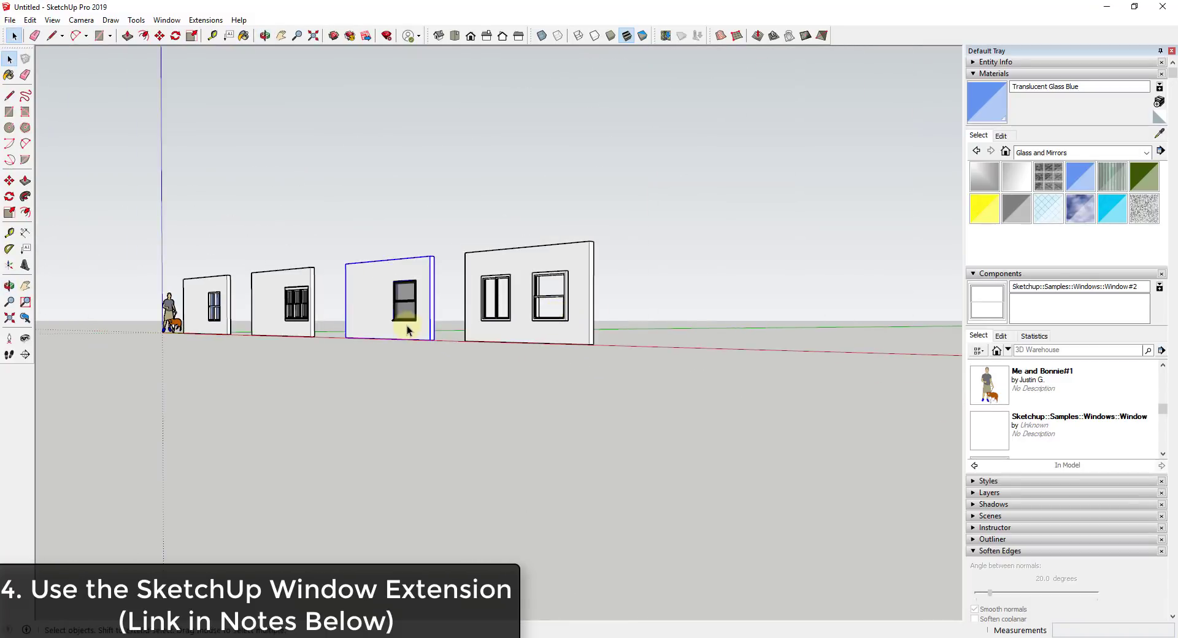
Step: Copy the selected wall to the right to create a new wall
{"action": "key", "text": "m"}
{"action": "left_click", "coordinate": [410, 333]}
{"action": "key", "text": "ctrl"}
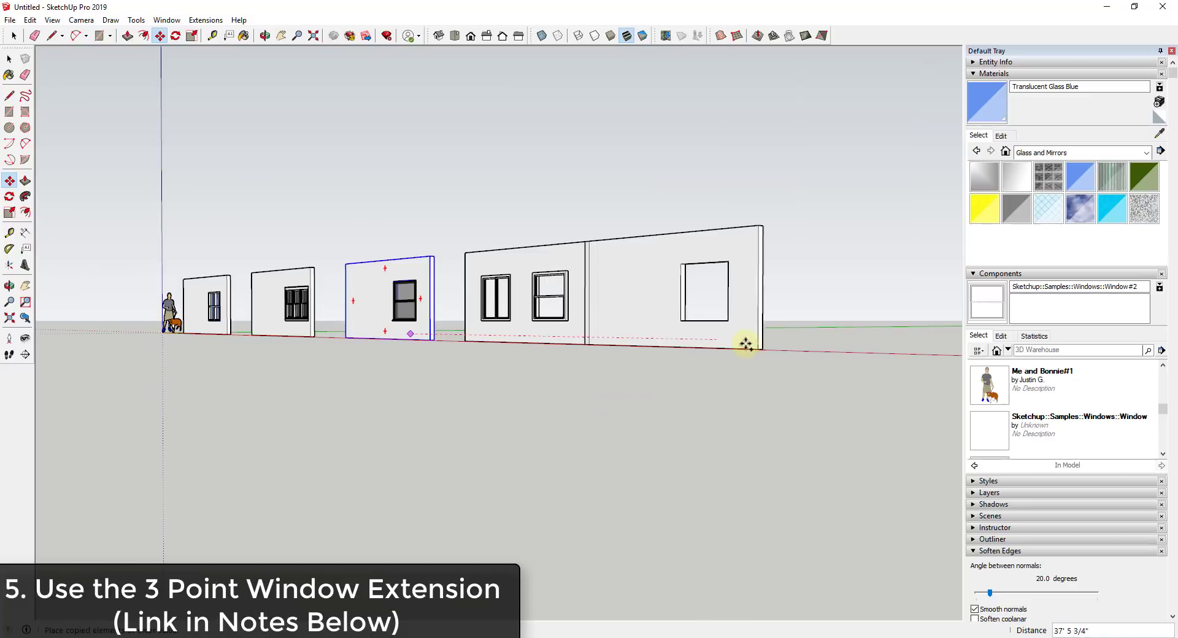
{"action": "left_click", "coordinate": [798, 342]}
{"action": "key", "text": "space"}
{"action": "scroll", "coordinate": [827, 293], "scroll_direction": "up", "scroll_amount": 3}
{"action": "mouse_move", "coordinate": [721, 282]}
{"action": "middle_mouse_down"}
{"action": "mouse_move", "coordinate": [812, 298]}
{"action": "mouse_move", "coordinate": [712, 322]}
{"action": "middle_mouse_up"}
{"action": "middle_click_drag", "start_coordinate": [712, 322], "coordinate": [761, 333]}
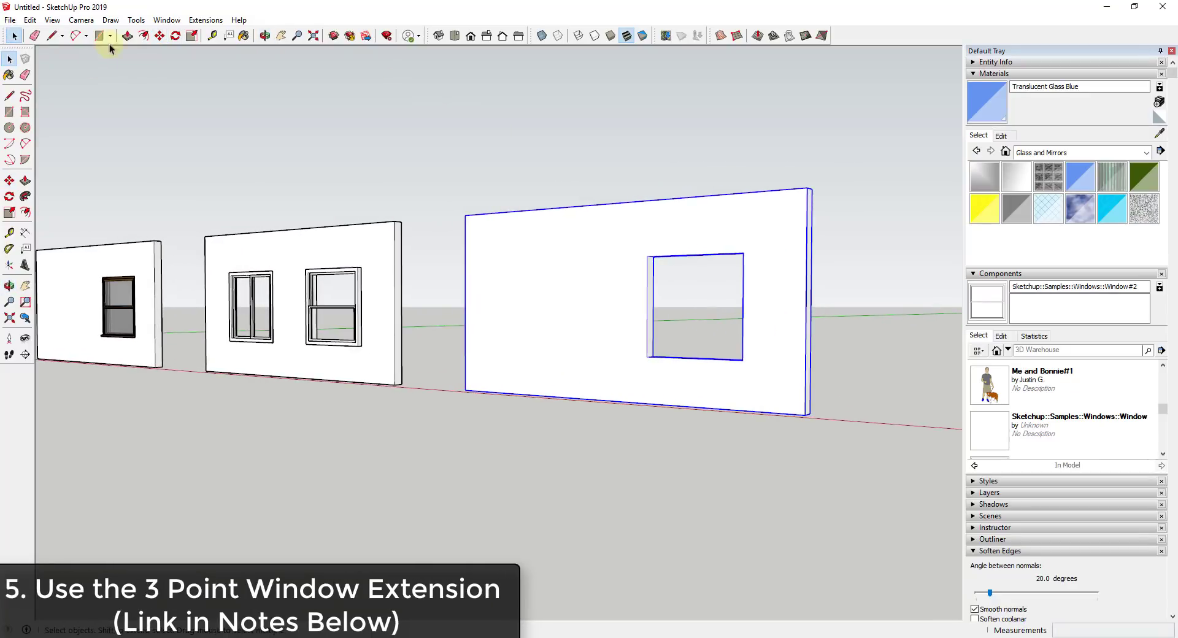
Step: Run the 3 point Window extension, keeping type Fixed and setting frame depth to 6"
{"action": "left_click", "coordinate": [165, 20]}
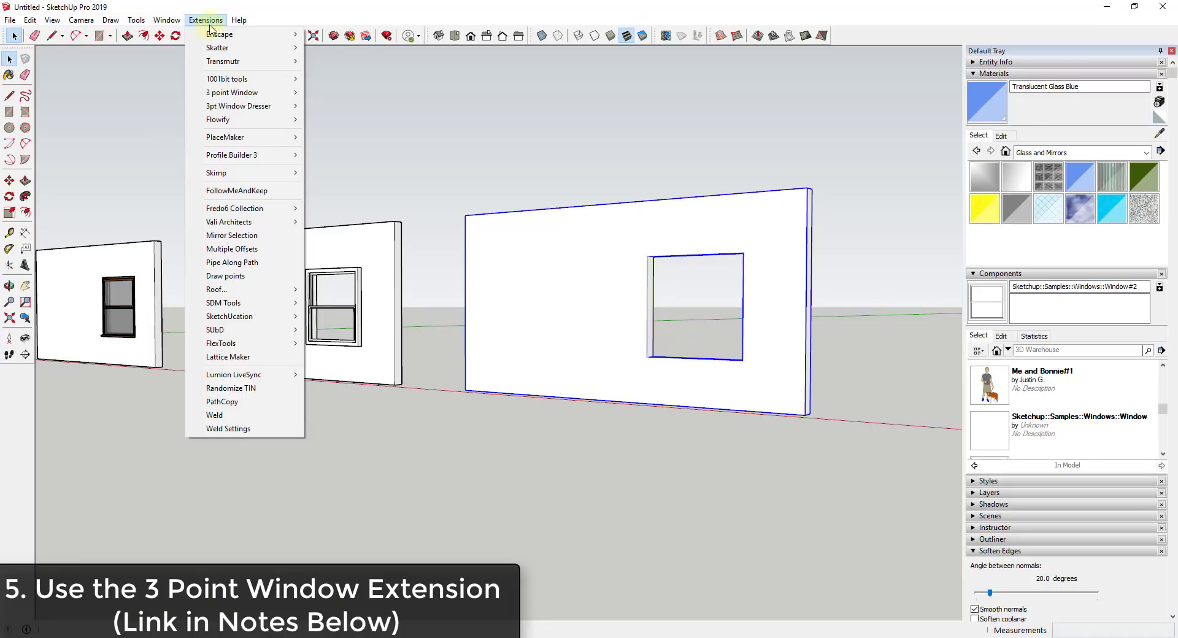
{"action": "mouse_move", "coordinate": [239, 92]}
{"action": "left_click", "coordinate": [343, 93]}
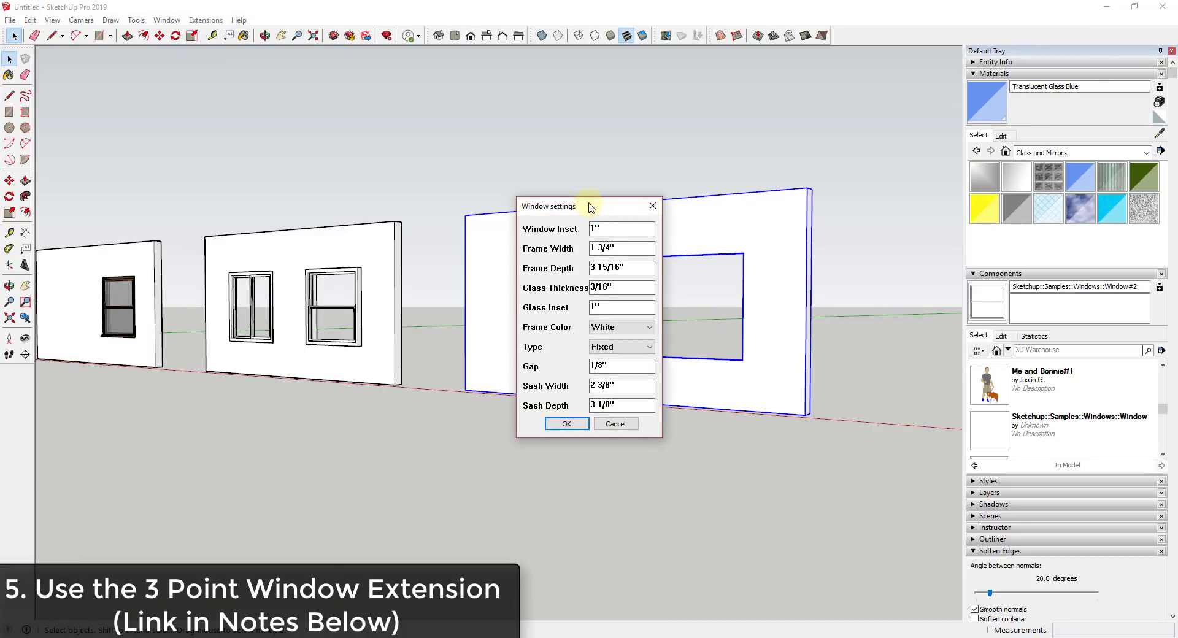
{"action": "left_click_drag", "start_coordinate": [590, 207], "coordinate": [851, 216]}
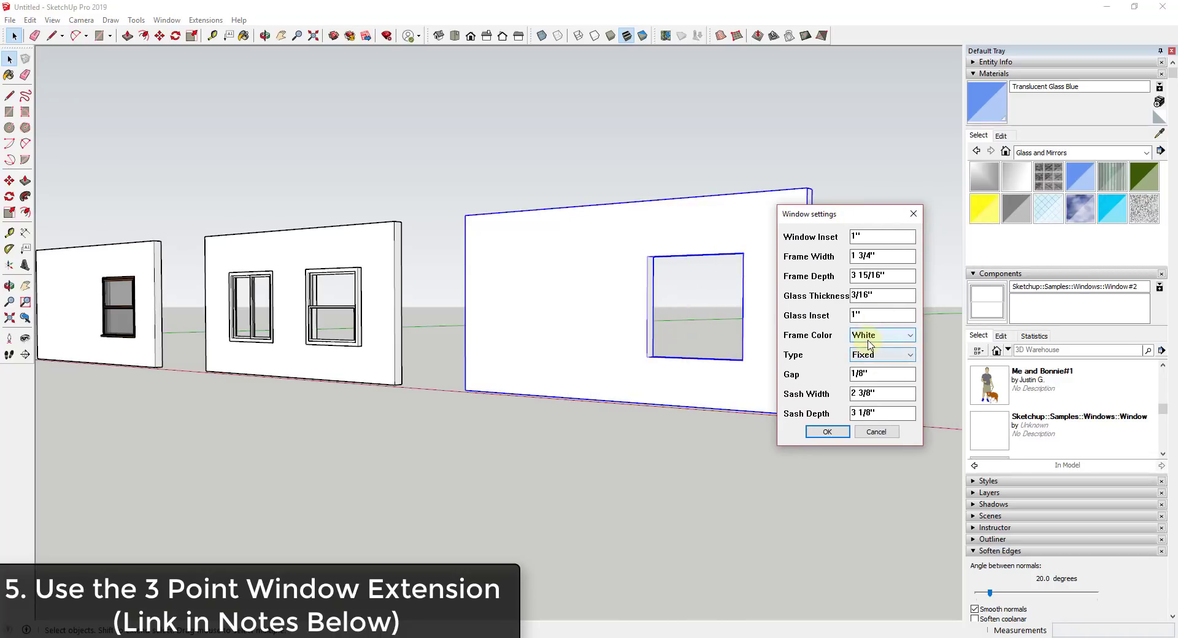
{"action": "left_click", "coordinate": [871, 359]}
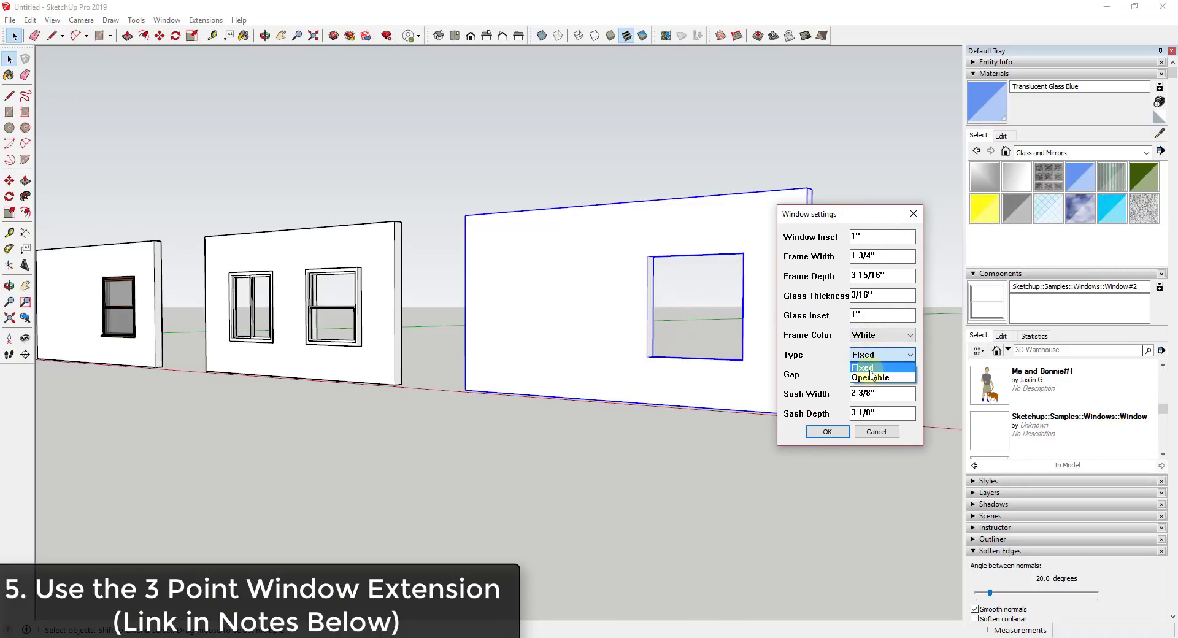
{"action": "left_click", "coordinate": [874, 360]}
{"action": "left_click", "coordinate": [874, 360]}
{"action": "left_click", "coordinate": [873, 368]}
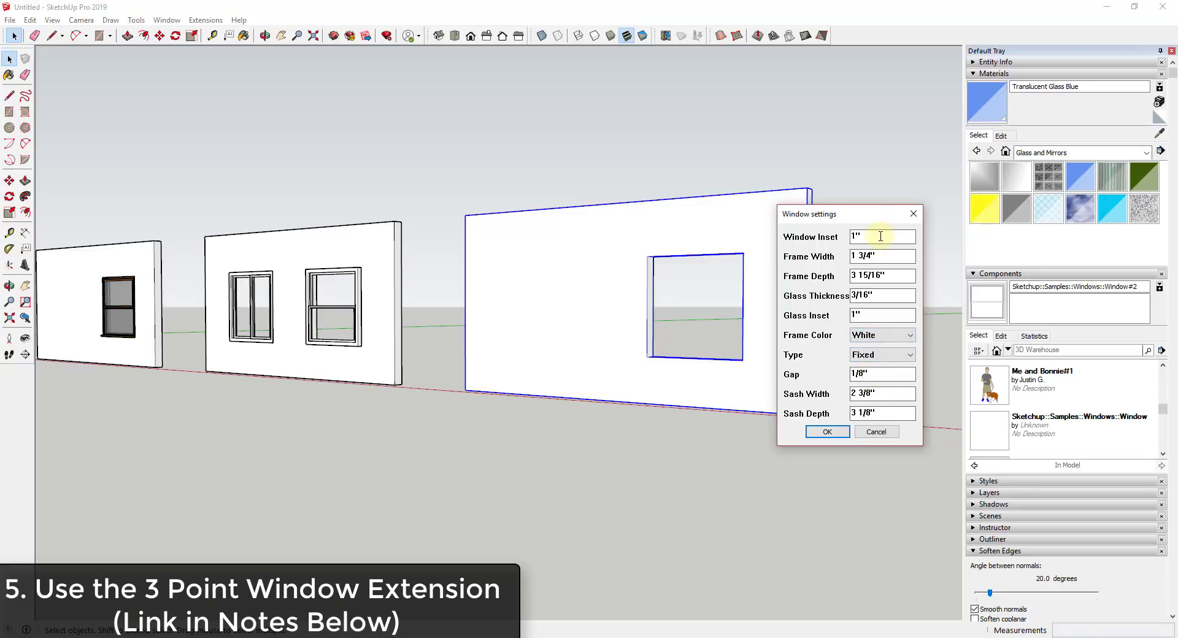
{"action": "left_click_drag", "start_coordinate": [893, 276], "coordinate": [782, 271]}
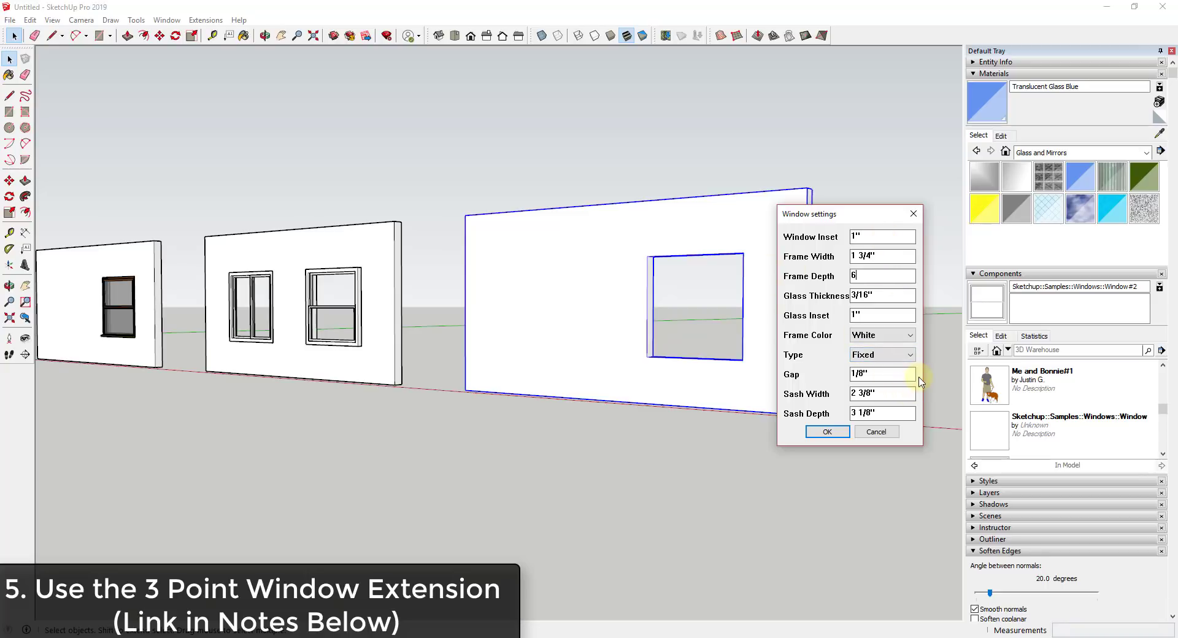
{"action": "left_click", "coordinate": [908, 355]}
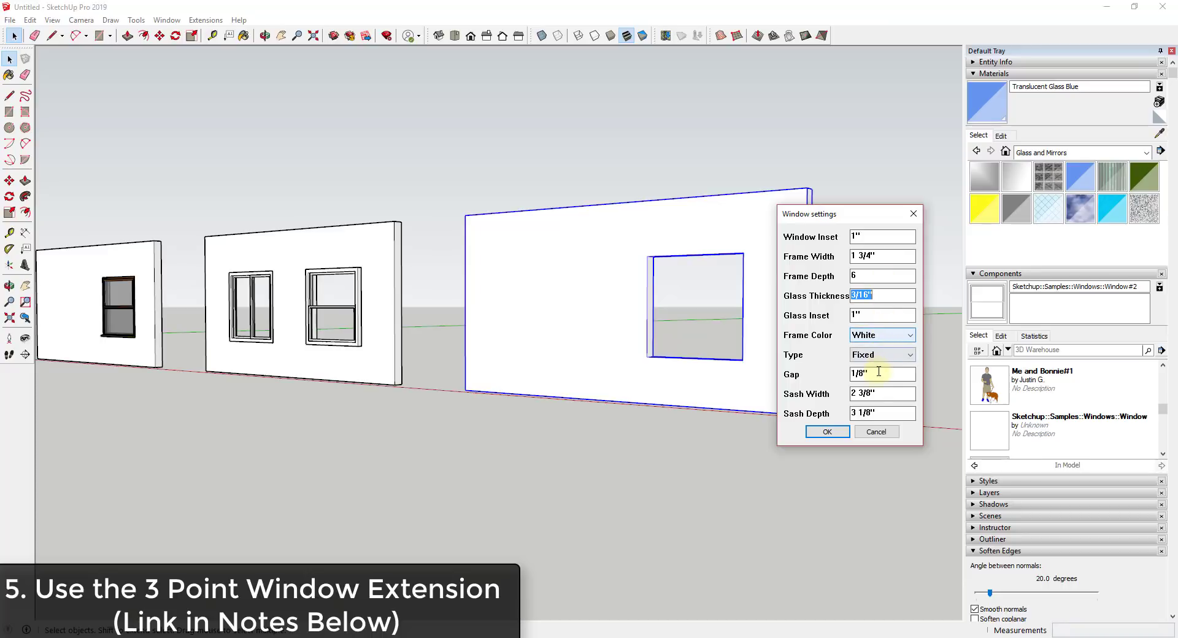
{"action": "left_click", "coordinate": [847, 432]}
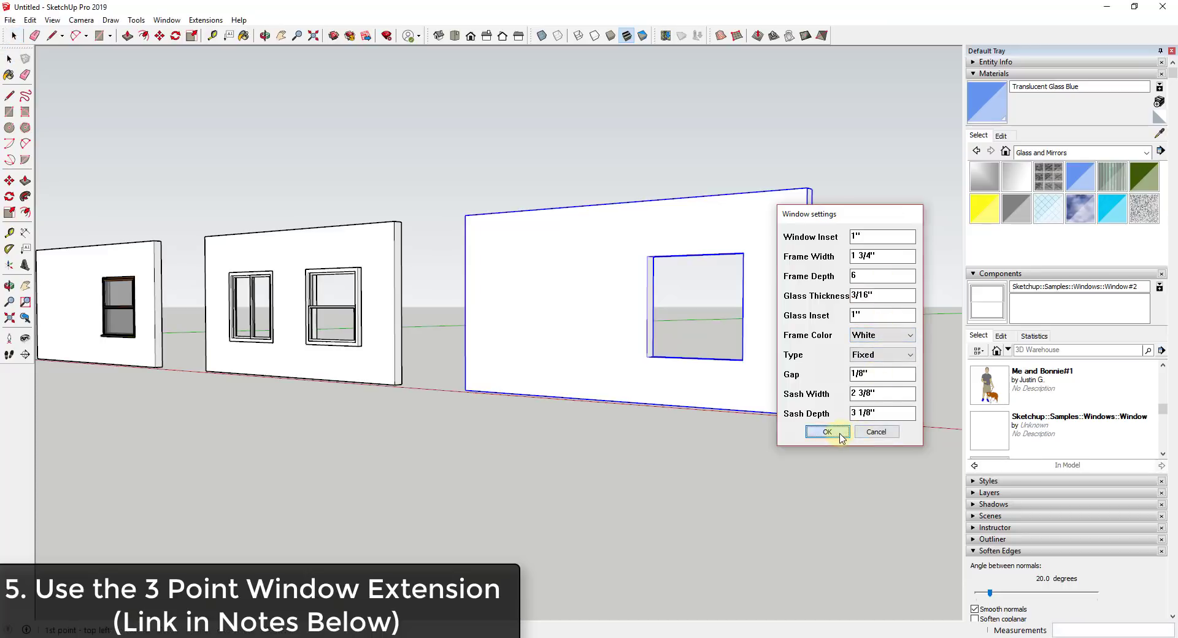
Step: Insert the fixed window into the wall's opening by picking three corner points
{"action": "left_click", "coordinate": [649, 358]}
{"action": "left_click", "coordinate": [648, 257]}
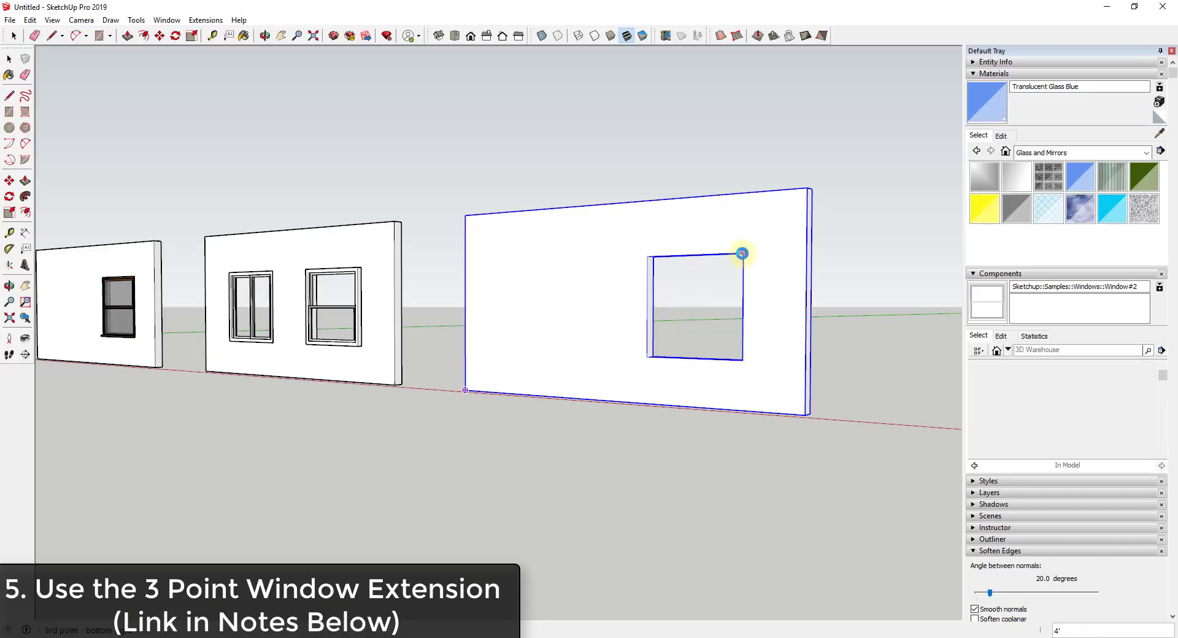
{"action": "left_click", "coordinate": [746, 261]}
{"action": "middle_click_drag", "start_coordinate": [789, 316], "coordinate": [342, 368]}
{"action": "scroll", "coordinate": [342, 368], "scroll_direction": "up", "scroll_amount": 10}
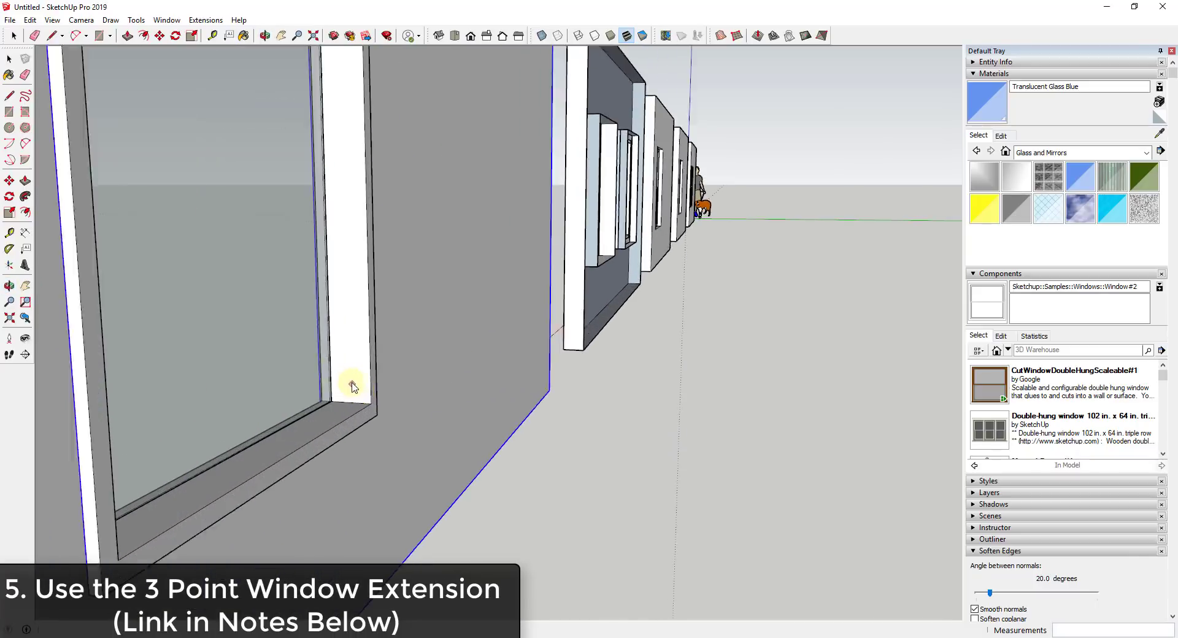
{"action": "scroll", "coordinate": [704, 362], "scroll_direction": "down", "scroll_amount": 10}
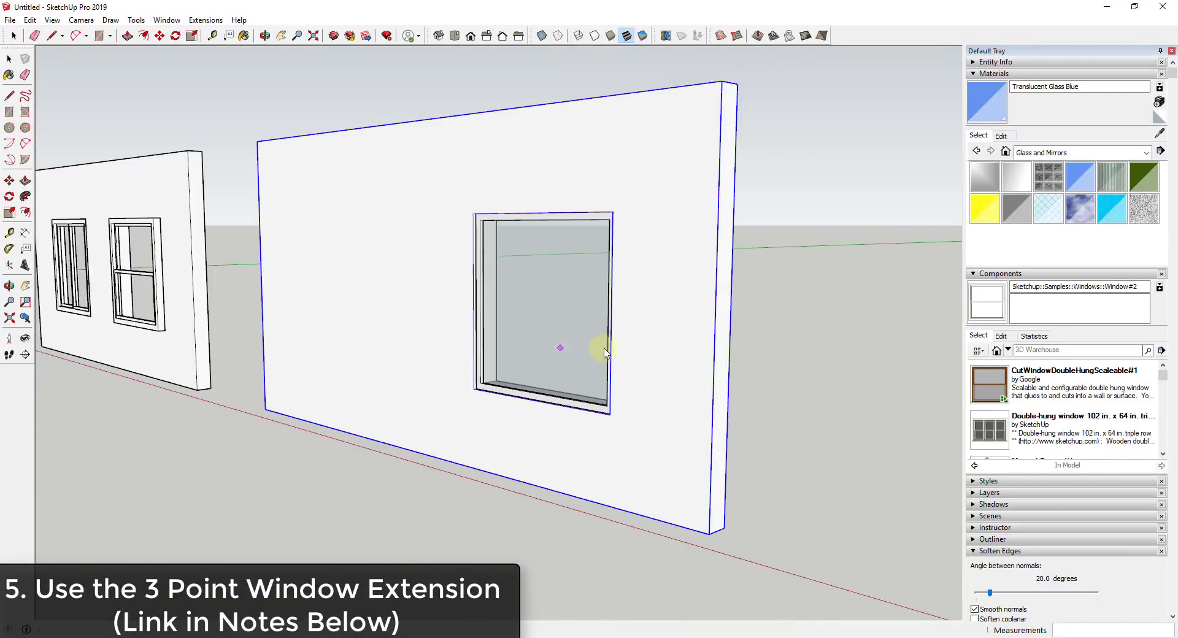
{"action": "scroll", "coordinate": [599, 313], "scroll_direction": "down", "scroll_amount": 4}
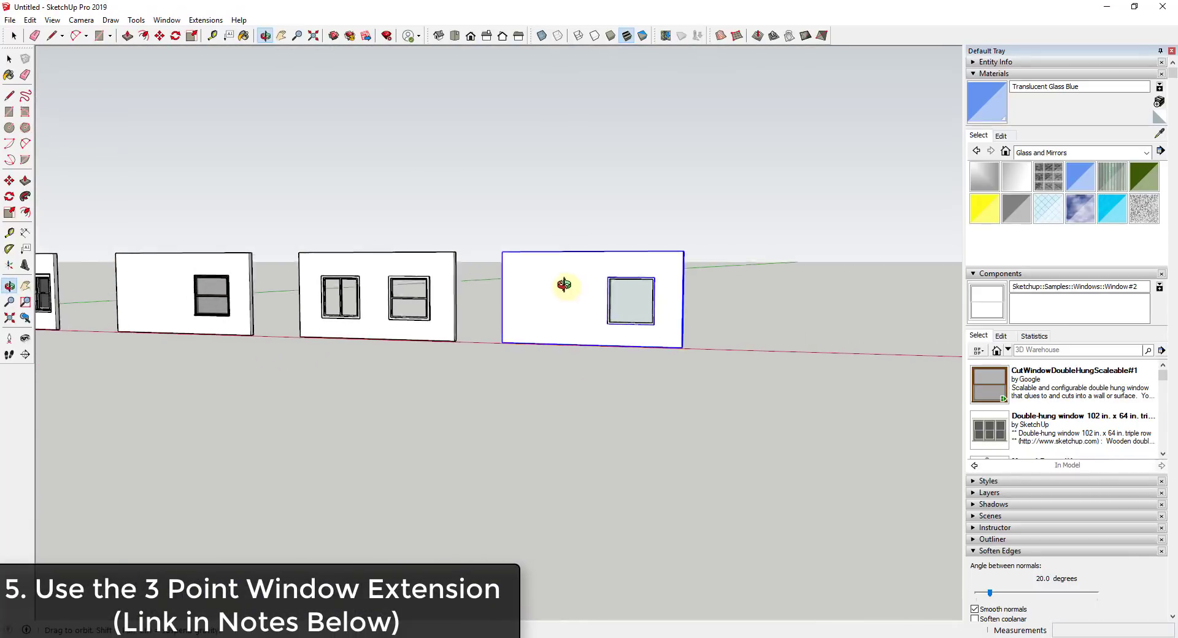
{"action": "key", "text": "space"}
Step: Inside the wall group, copy the window left and push a new rectangular opening through
{"action": "double_click", "coordinate": [598, 295]}
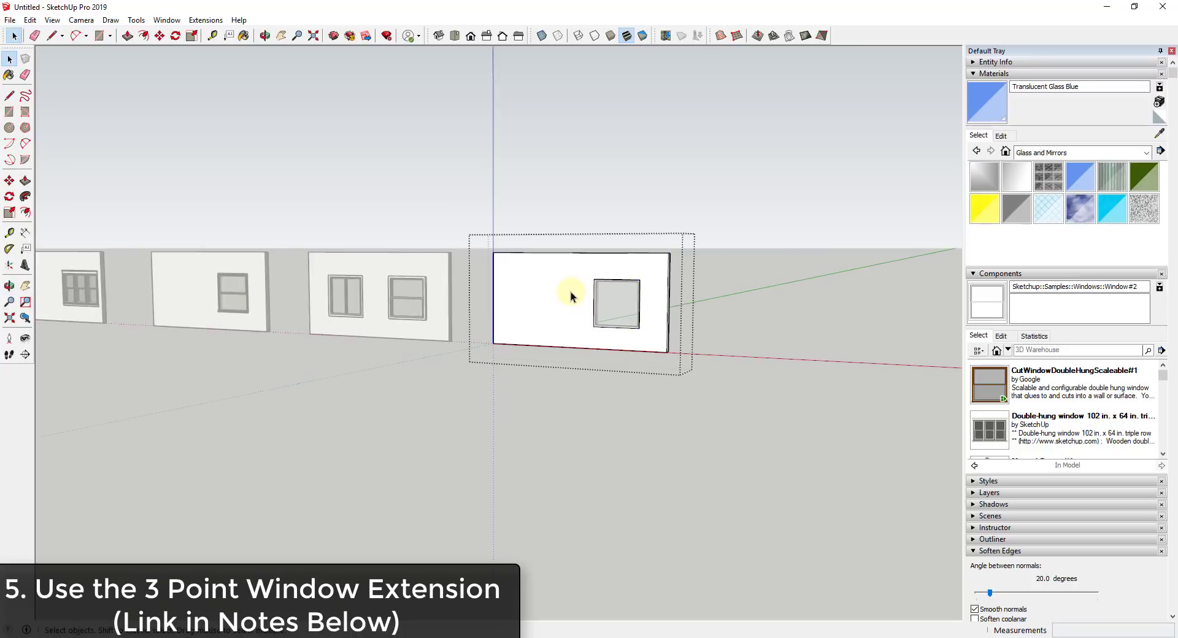
{"action": "left_click_drag", "start_coordinate": [571, 264], "coordinate": [658, 343]}
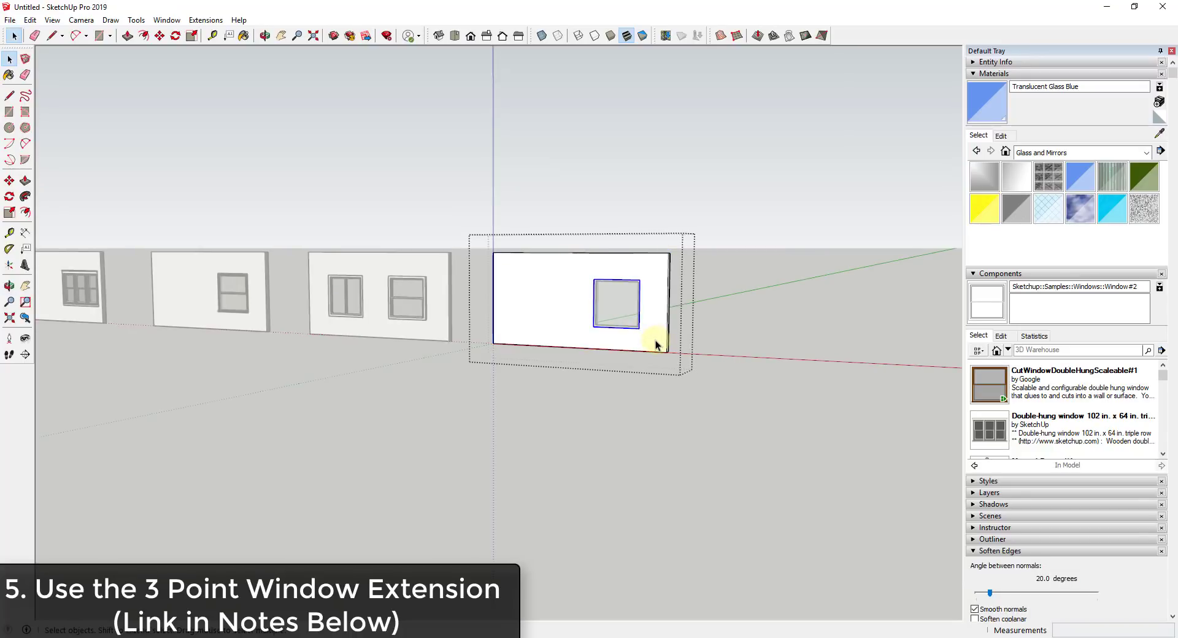
{"action": "key", "text": "m"}
{"action": "left_click", "coordinate": [639, 328]}
{"action": "left_click", "coordinate": [561, 326]}
{"action": "scroll", "coordinate": [531, 297], "scroll_direction": "up", "scroll_amount": 3}
{"action": "key", "text": "r"}
{"action": "left_click", "coordinate": [512, 269]}
{"action": "left_click", "coordinate": [576, 340]}
{"action": "key", "text": "p"}
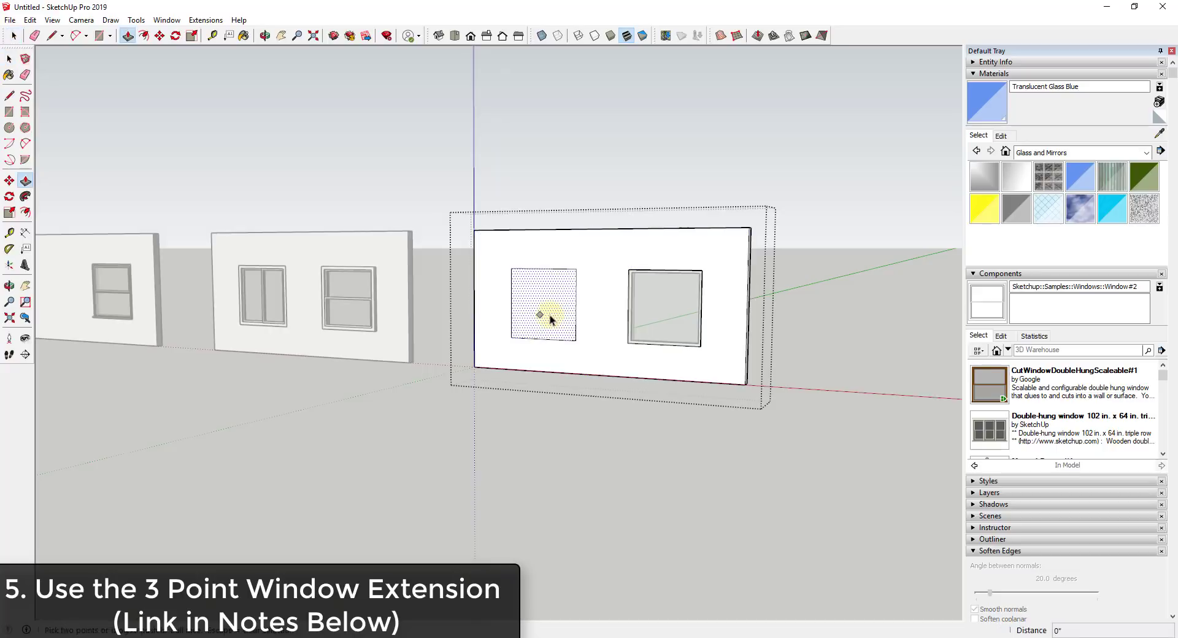
{"action": "left_click", "coordinate": [575, 287]}
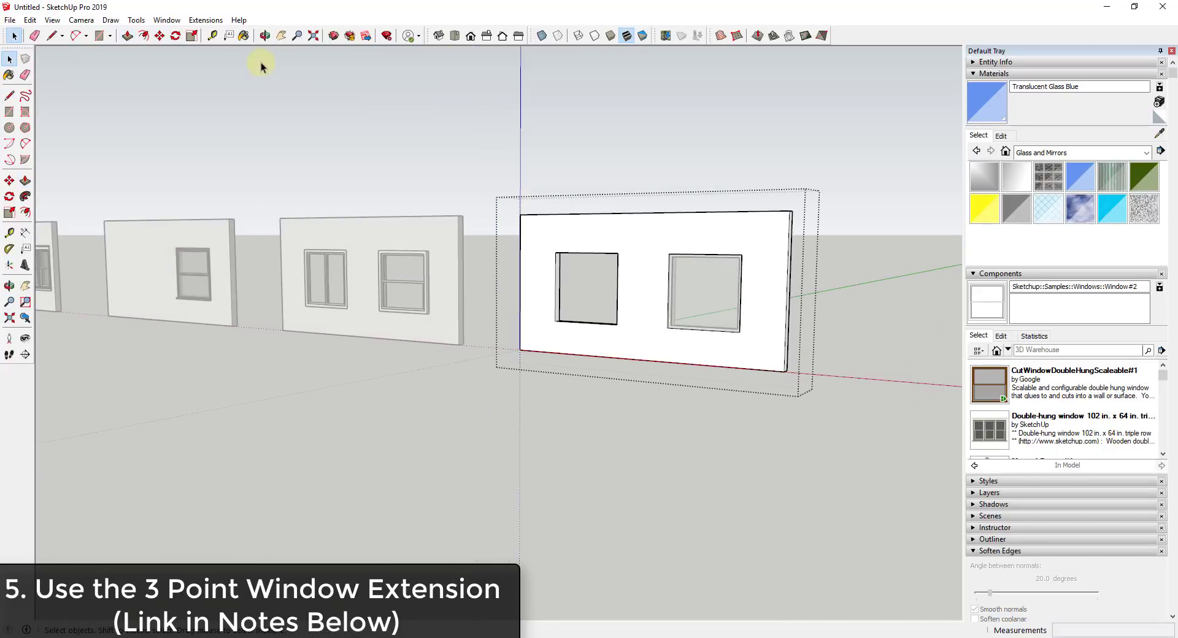
Step: Run 3 point Window again with the window type set to Openable
{"action": "left_click", "coordinate": [176, 23]}
{"action": "mouse_move", "coordinate": [206, 20]}
{"action": "mouse_move", "coordinate": [258, 92]}
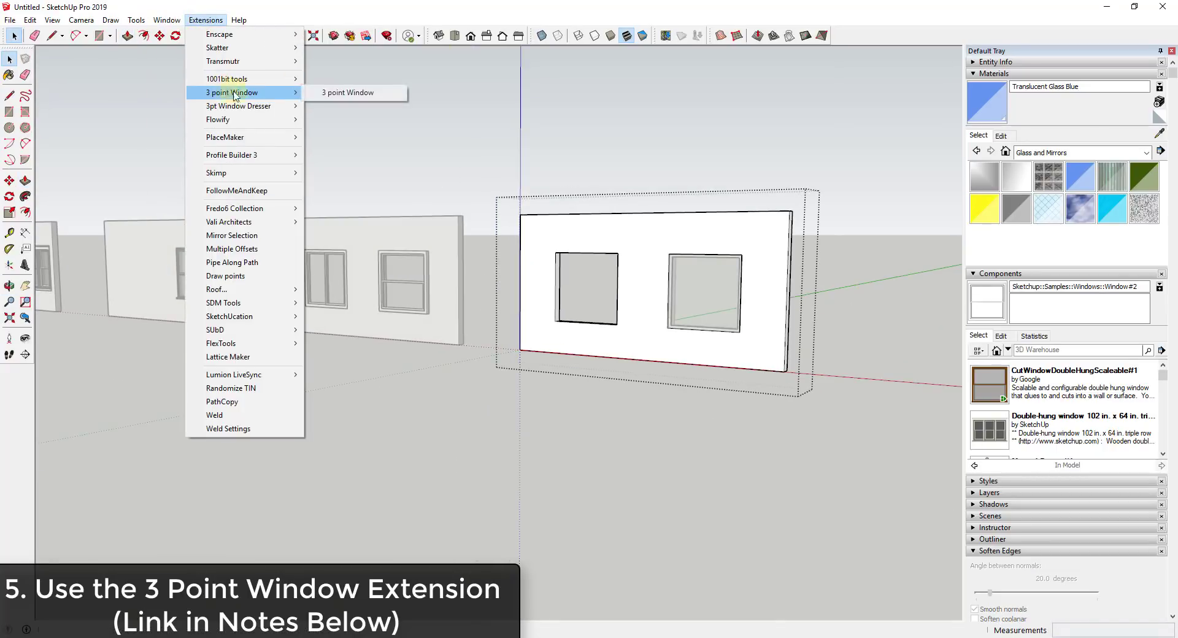
{"action": "left_click", "coordinate": [332, 93]}
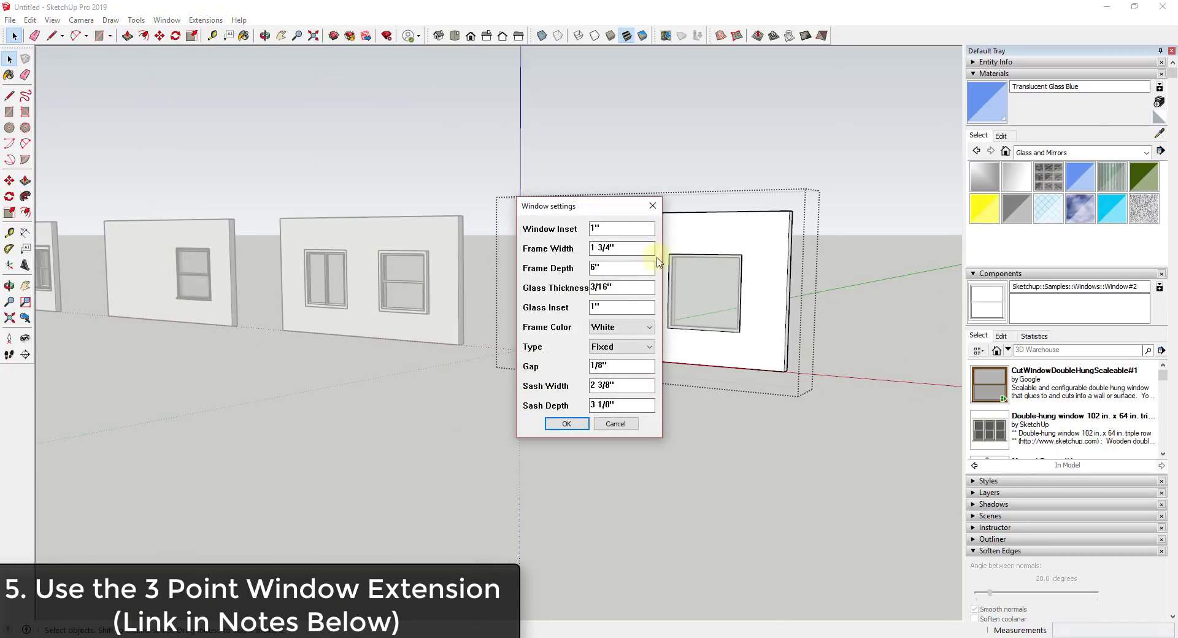
{"action": "left_click", "coordinate": [624, 347]}
{"action": "left_click", "coordinate": [620, 367]}
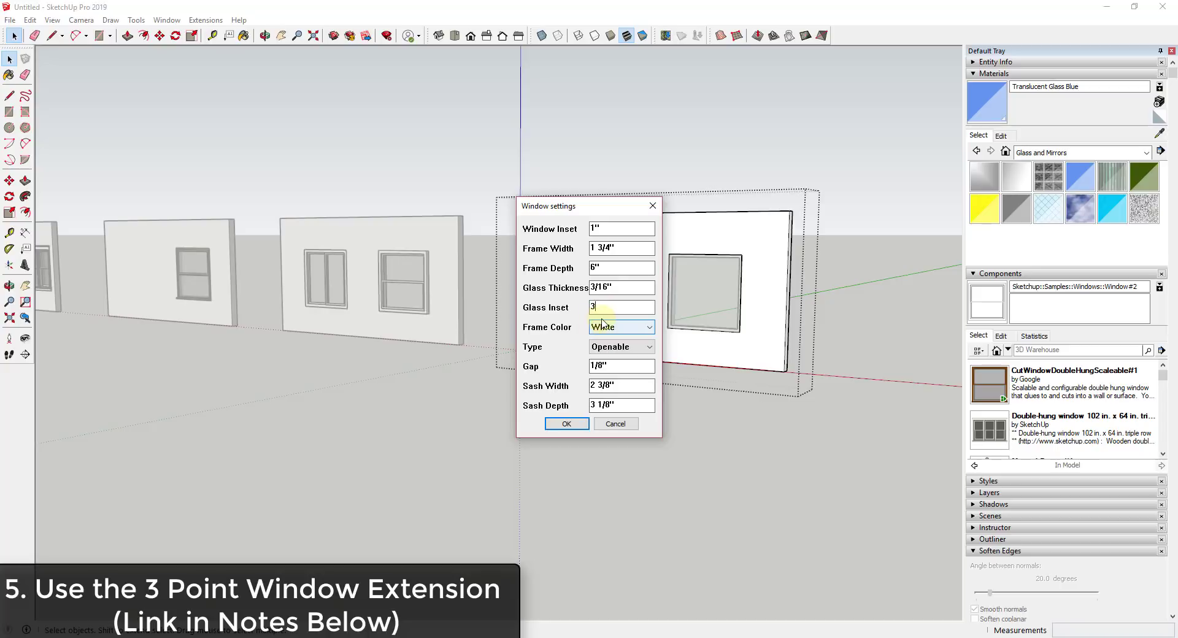
{"action": "left_click", "coordinate": [567, 424]}
Step: Place the openable window in the new opening with three points and exit the wall
{"action": "scroll", "coordinate": [556, 333], "scroll_direction": "up", "scroll_amount": 3}
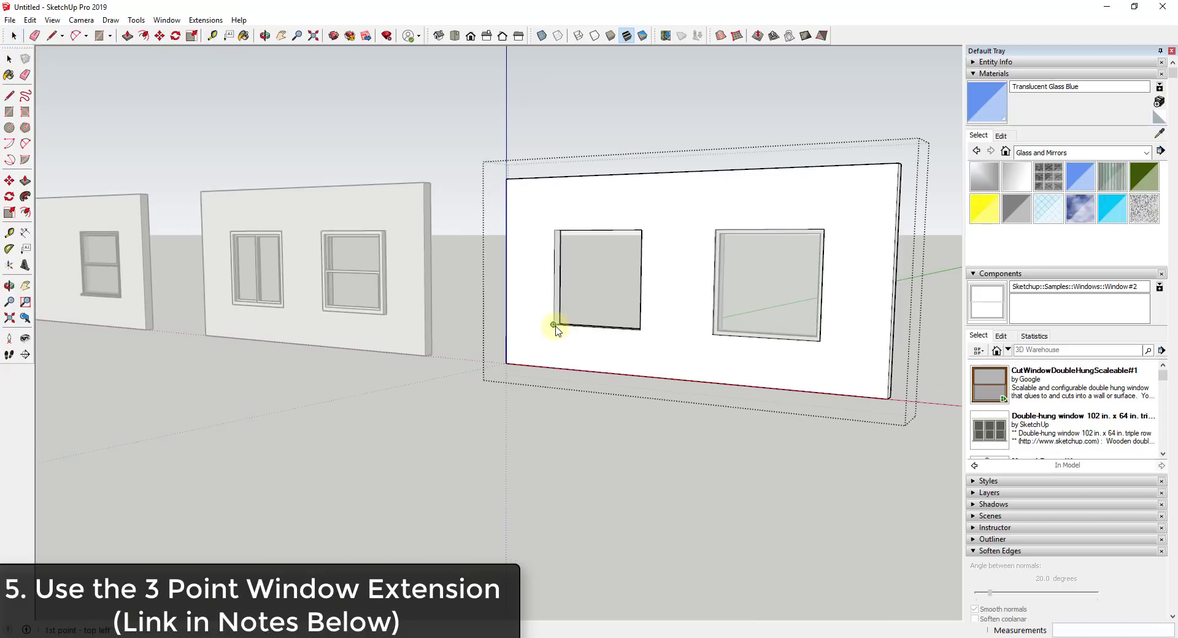
{"action": "left_click", "coordinate": [555, 326]}
{"action": "left_click", "coordinate": [639, 229]}
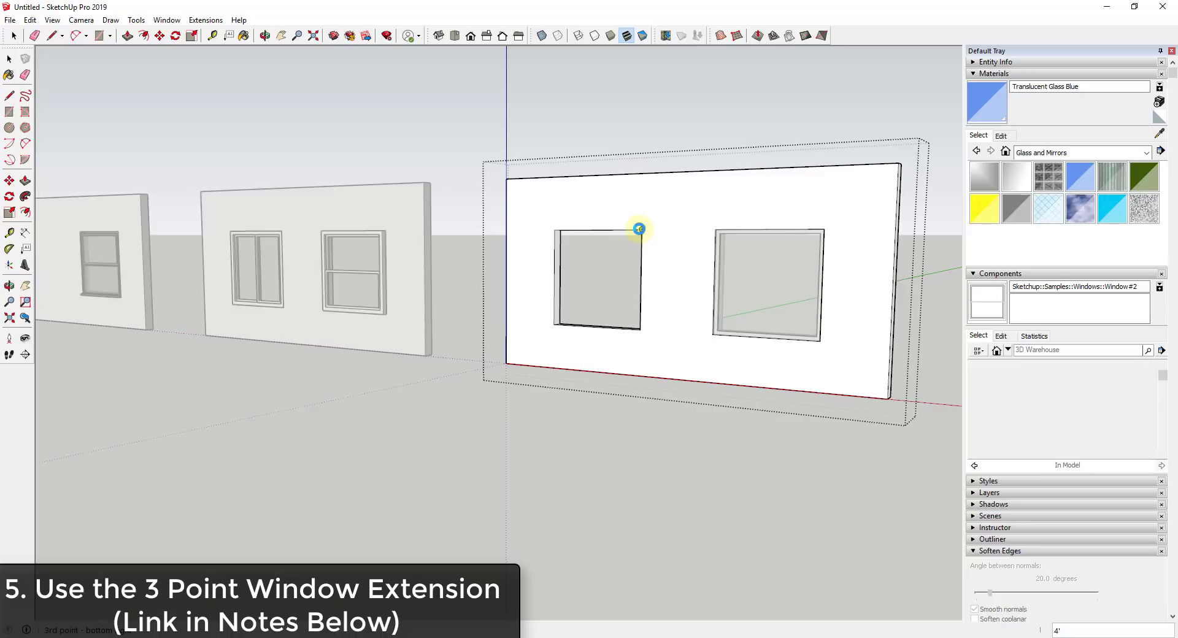
{"action": "left_click", "coordinate": [604, 302]}
{"action": "scroll", "coordinate": [644, 289], "scroll_direction": "up", "scroll_amount": 5}
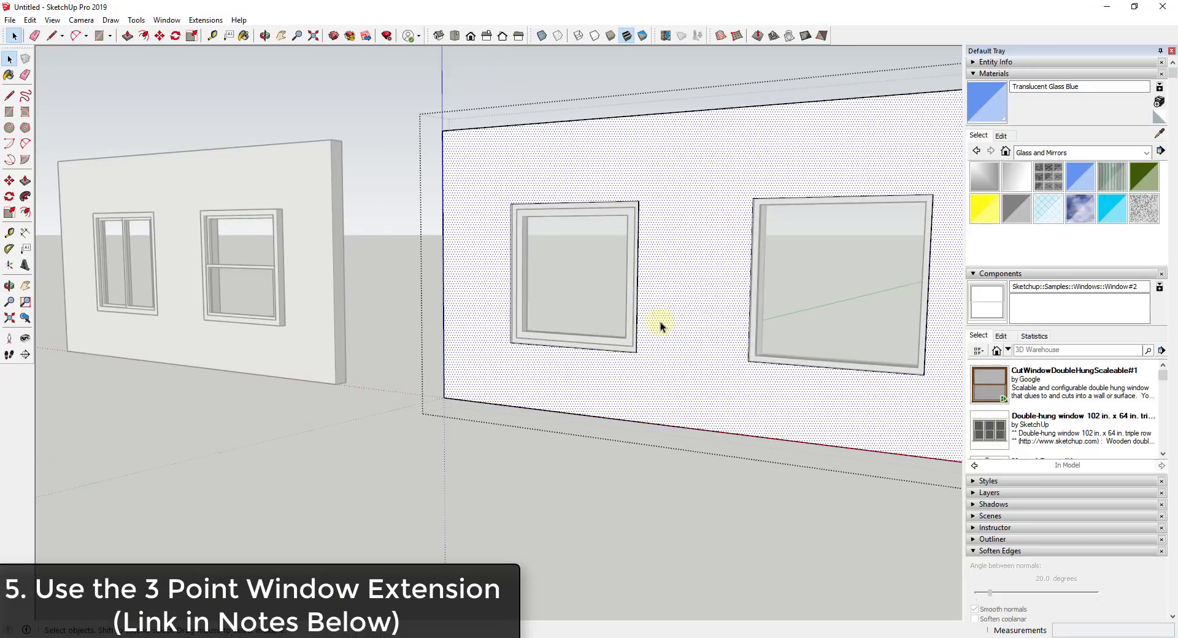
{"action": "key", "text": "Escape"}
{"action": "middle_click_drag", "start_coordinate": [639, 291], "coordinate": [654, 245]}
{"action": "scroll", "coordinate": [608, 221], "scroll_direction": "down", "scroll_amount": 3}
{"action": "scroll", "coordinate": [536, 243], "scroll_direction": "down", "scroll_amount": 3}
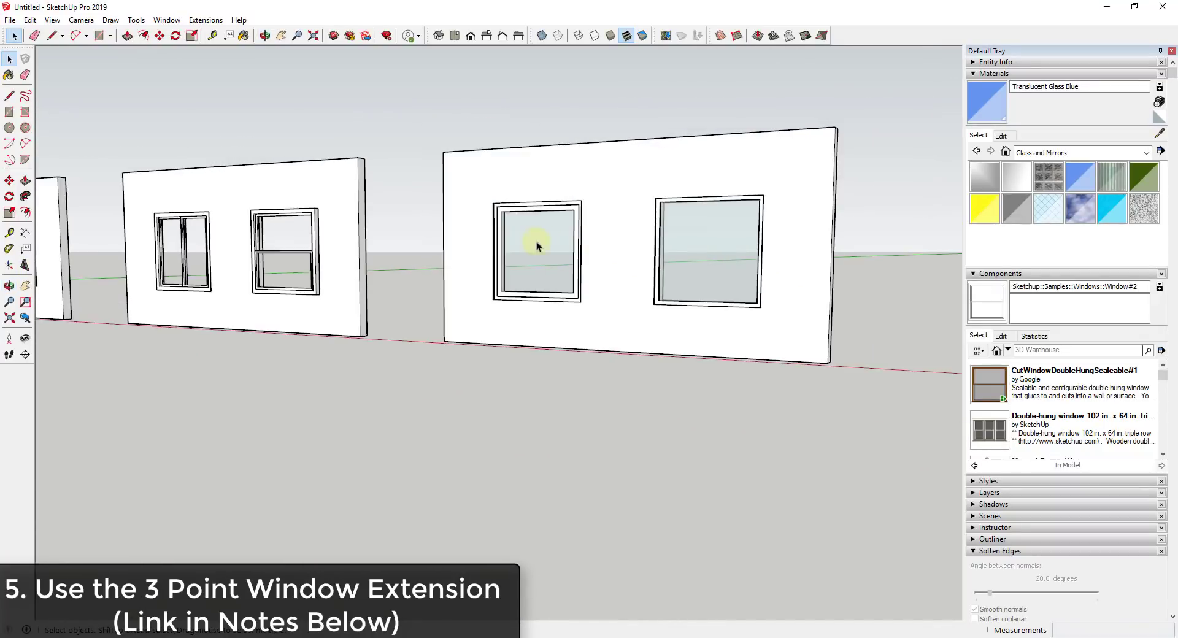
{"action": "scroll", "coordinate": [575, 232], "scroll_direction": "up", "scroll_amount": 3}
{"action": "scroll", "coordinate": [404, 229], "scroll_direction": "down", "scroll_amount": 3}
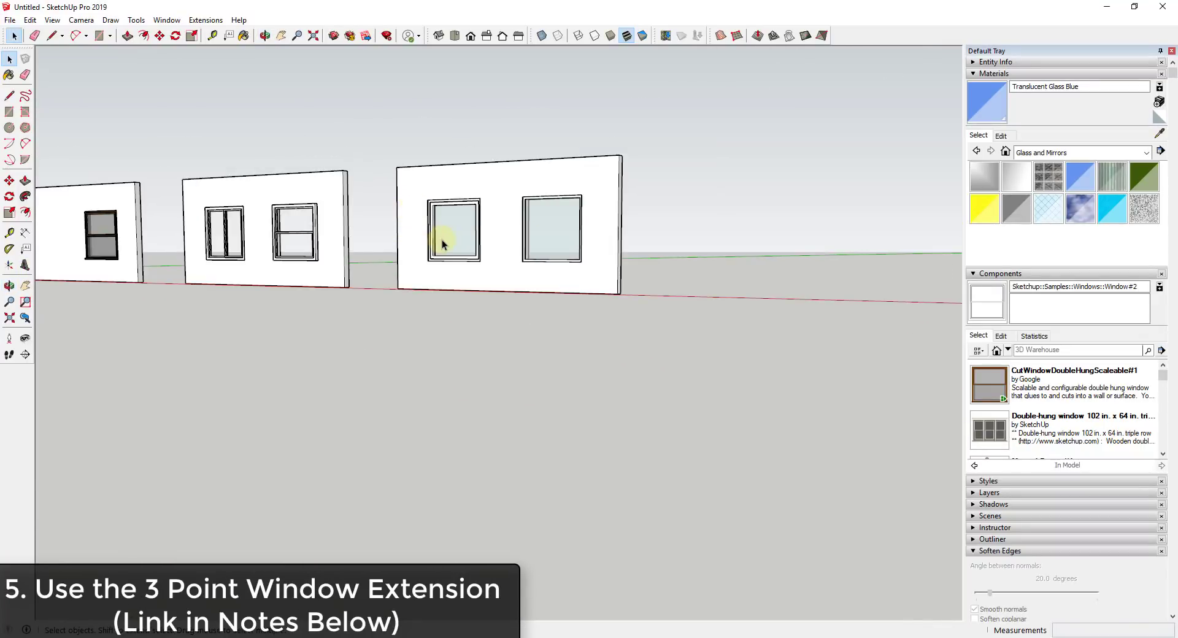
{"action": "scroll", "coordinate": [415, 247], "scroll_direction": "down", "scroll_amount": 3}
{"action": "middle_click_drag", "start_coordinate": [781, 223], "coordinate": [780, 279]}
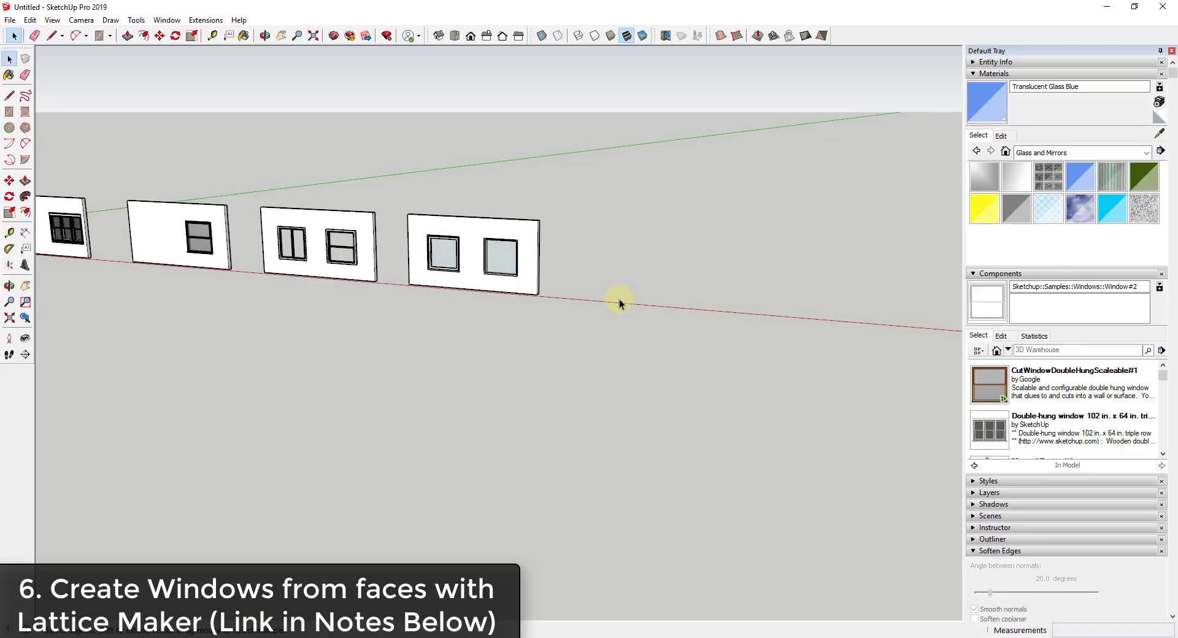
Step: Draw an upright rectangle to the right of the last wall and select its face
{"action": "key", "text": "r"}
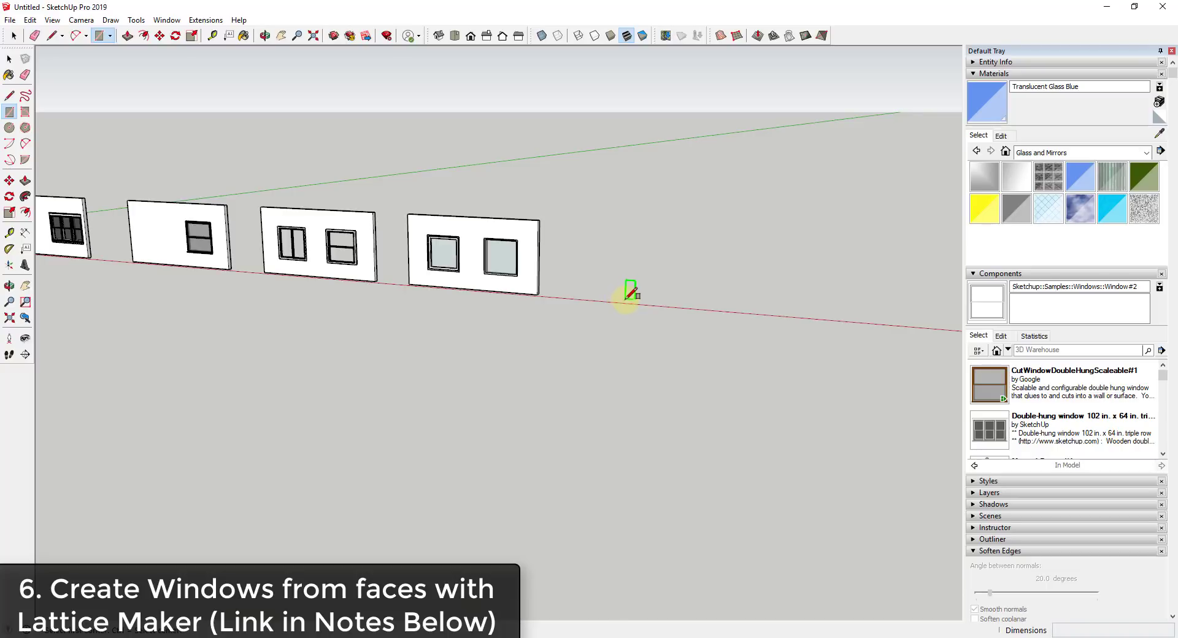
{"action": "key", "text": "space"}
{"action": "middle_click_drag", "start_coordinate": [637, 301], "coordinate": [639, 297]}
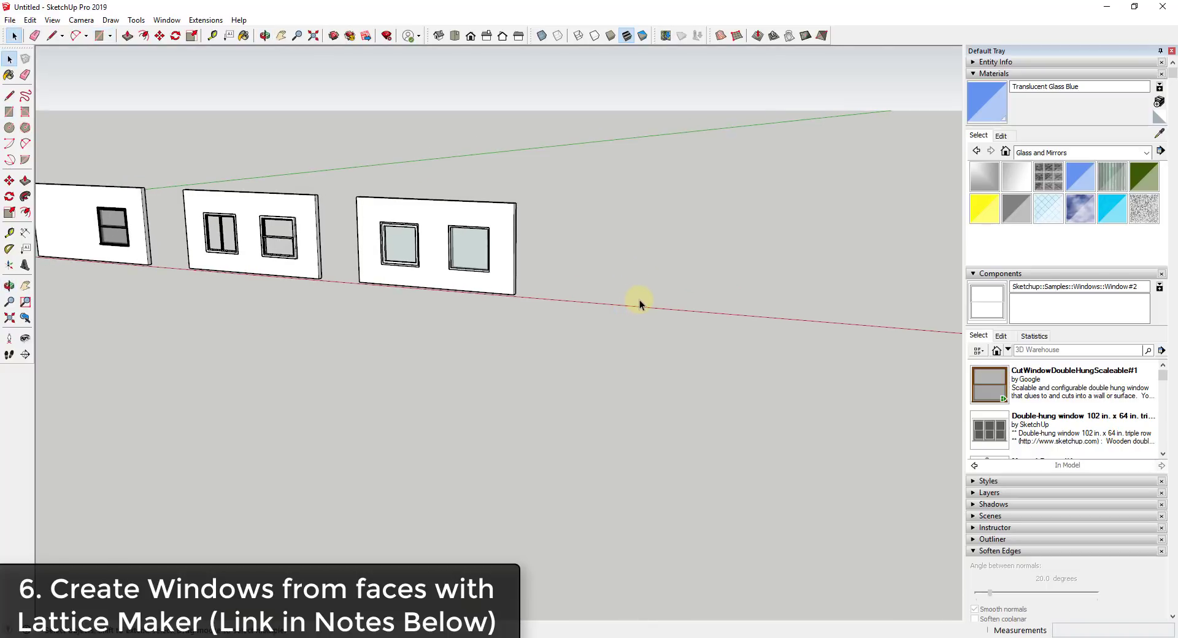
{"action": "key", "text": "r"}
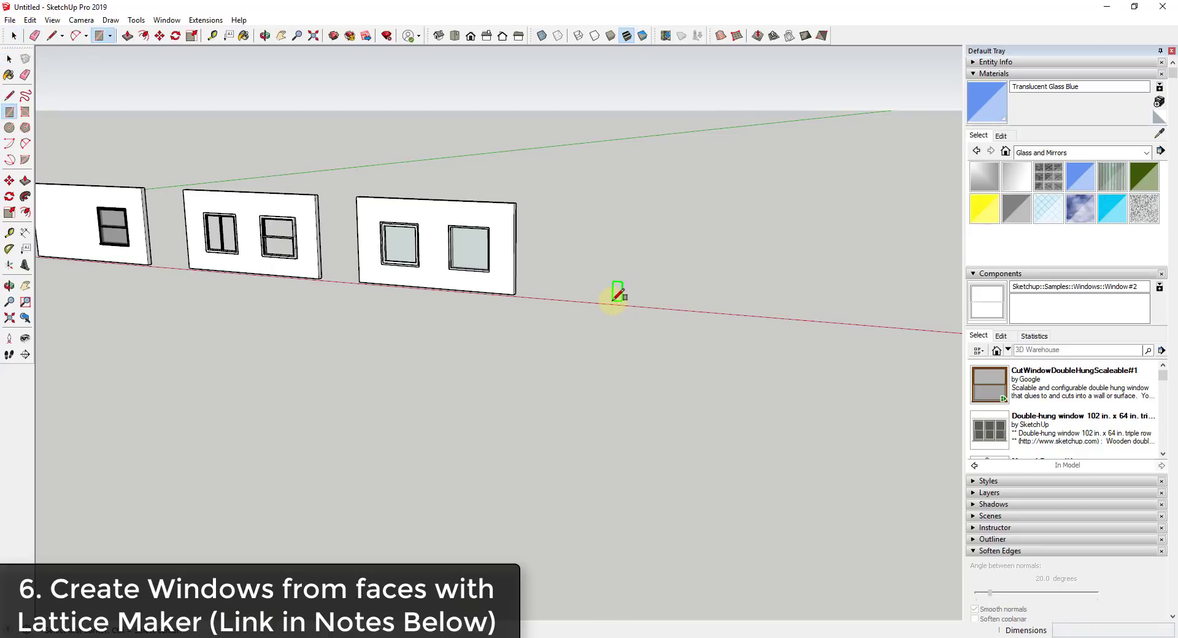
{"action": "left_click", "coordinate": [614, 302]}
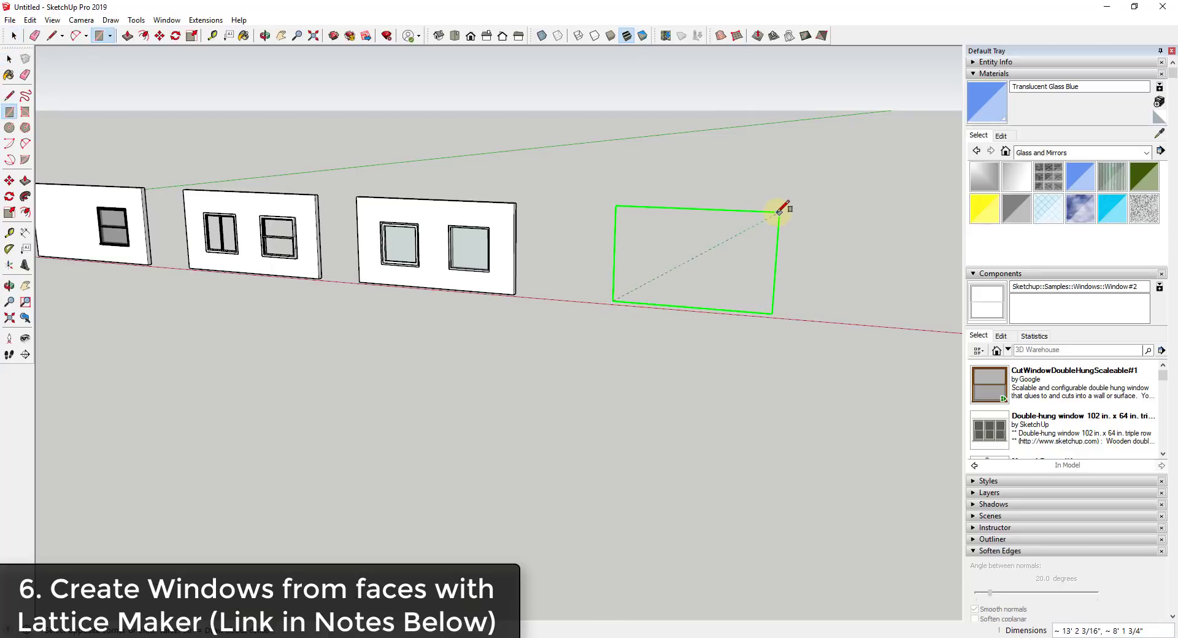
{"action": "left_click", "coordinate": [780, 212]}
{"action": "key", "text": "space"}
{"action": "scroll", "coordinate": [766, 255], "scroll_direction": "up", "scroll_amount": 2}
{"action": "left_click", "coordinate": [778, 255]}
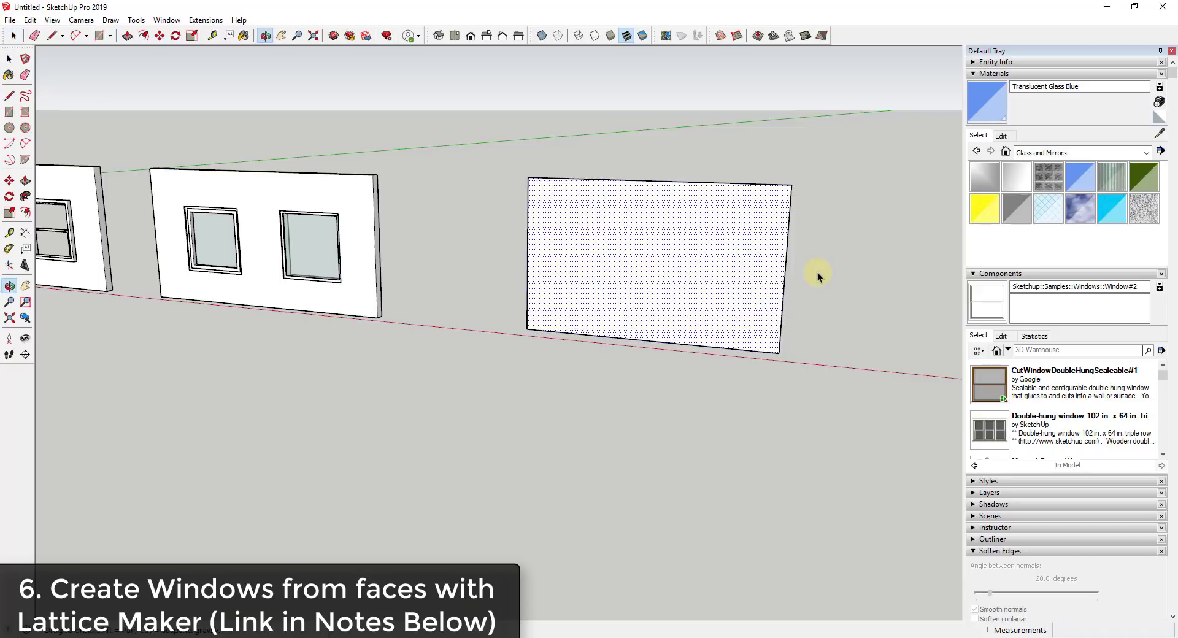
{"action": "scroll", "coordinate": [715, 249], "scroll_direction": "down", "scroll_amount": 2}
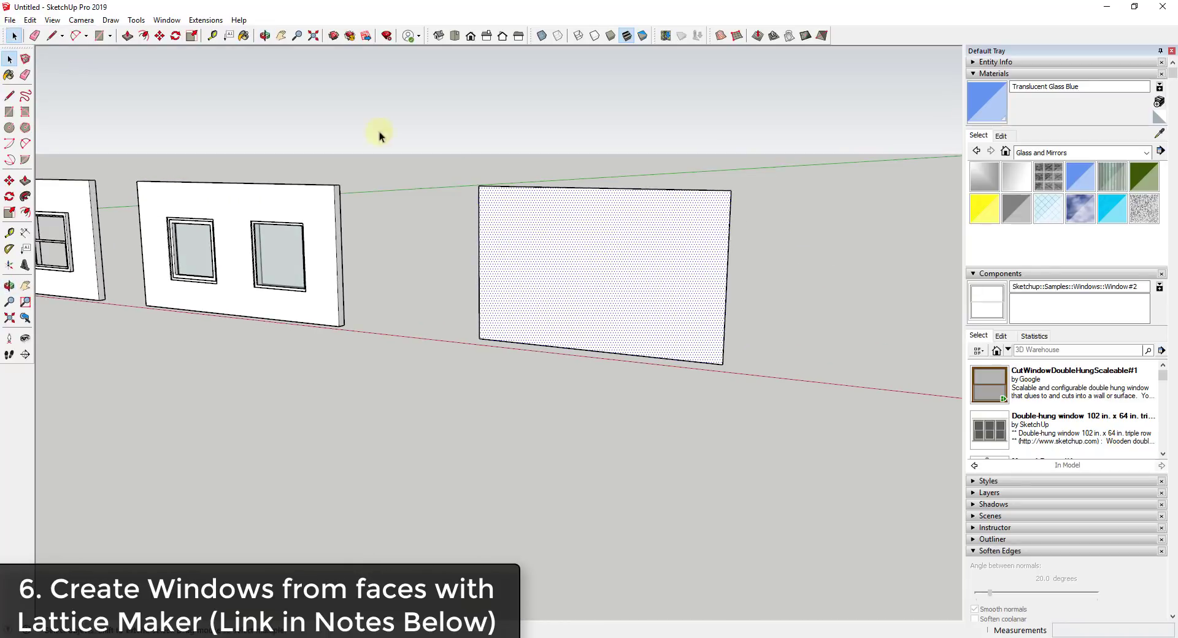
Step: Run Lattice Maker on the selected face with Glass pane material, then view the result
{"action": "left_click", "coordinate": [214, 23]}
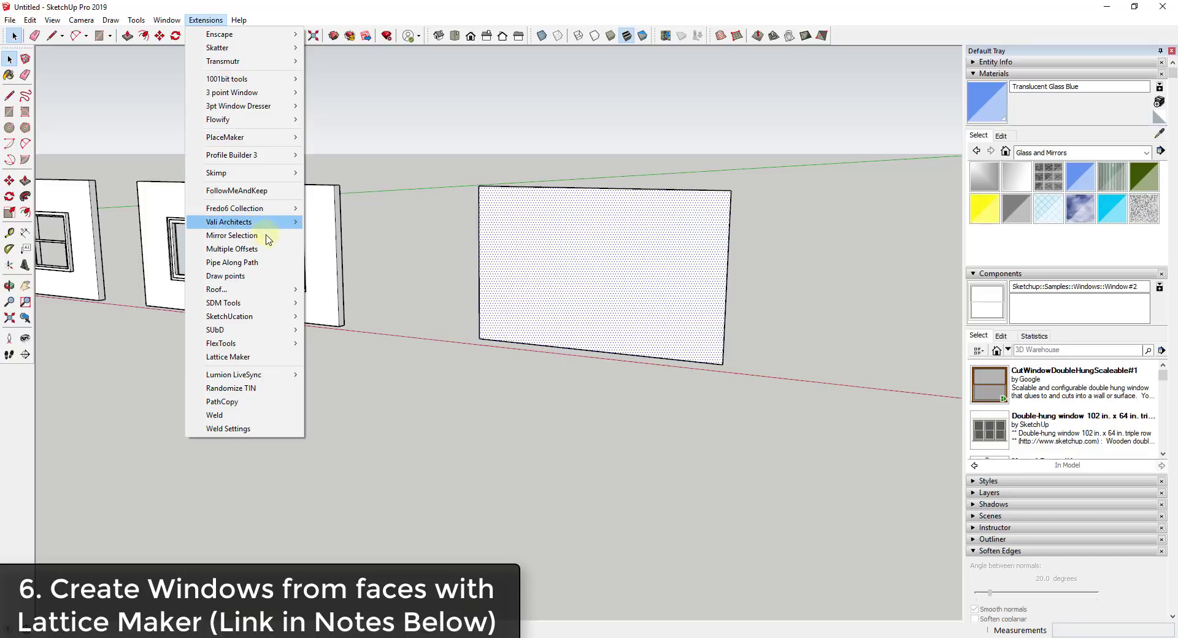
{"action": "left_click", "coordinate": [227, 357]}
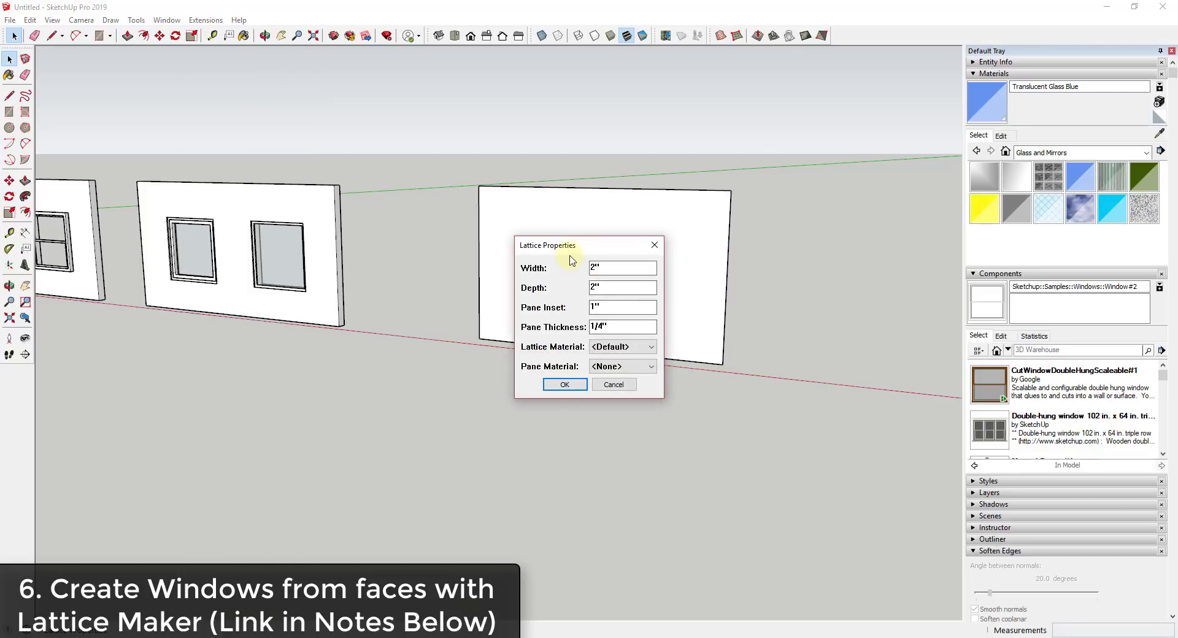
{"action": "left_click_drag", "start_coordinate": [605, 241], "coordinate": [858, 194]}
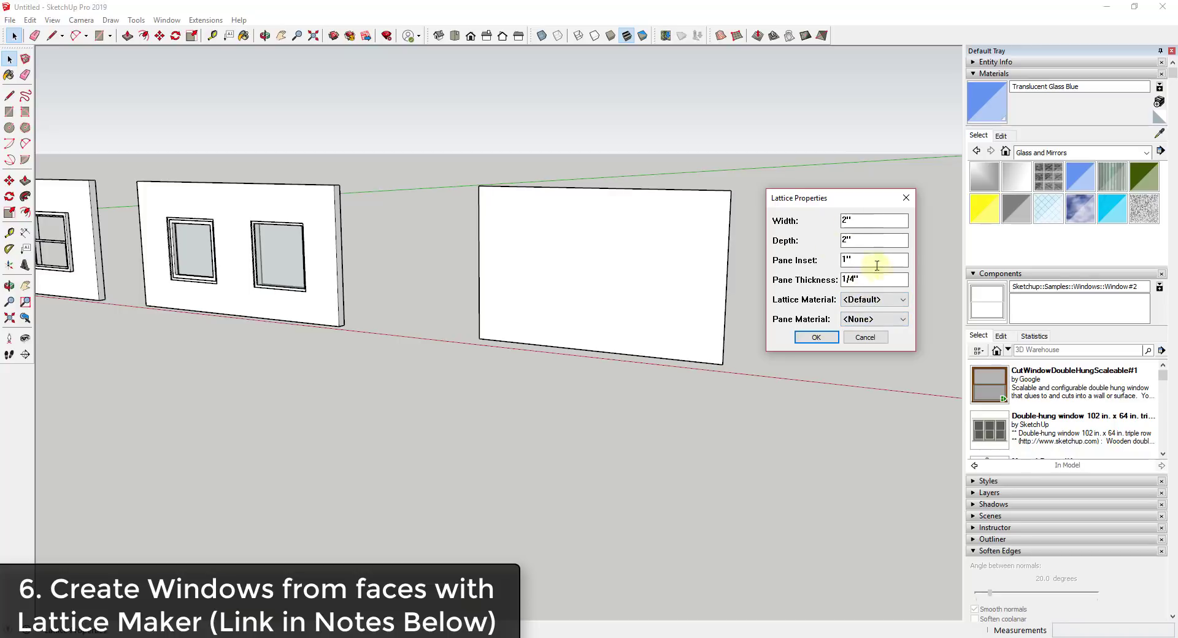
{"action": "left_click", "coordinate": [903, 319]}
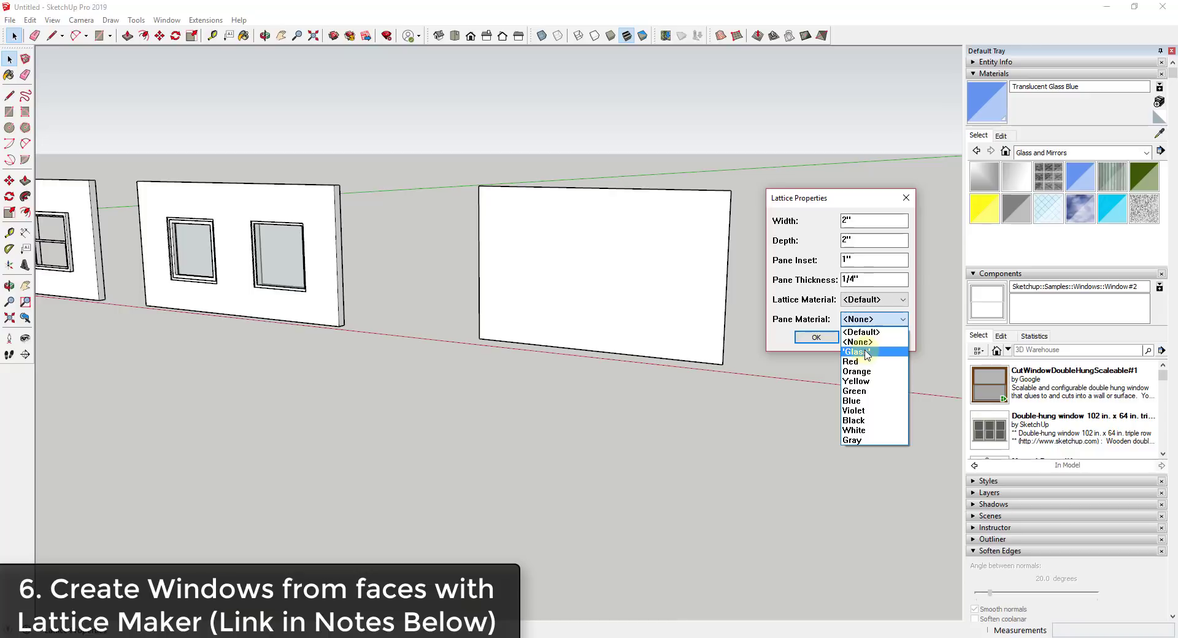
{"action": "left_click", "coordinate": [871, 348]}
{"action": "left_click", "coordinate": [816, 338]}
{"action": "mouse_move", "coordinate": [683, 297]}
{"action": "middle_mouse_down"}
{"action": "mouse_move", "coordinate": [662, 269]}
{"action": "mouse_move", "coordinate": [573, 255]}
{"action": "mouse_move", "coordinate": [559, 241]}
{"action": "mouse_move", "coordinate": [744, 306]}
{"action": "mouse_move", "coordinate": [768, 344]}
{"action": "middle_mouse_up"}
{"action": "scroll", "coordinate": [550, 242], "scroll_direction": "down", "scroll_amount": 5}
Step: Draw a rectangle right of the glass window and copy its right edge /4 into four columns
{"action": "key", "text": "r"}
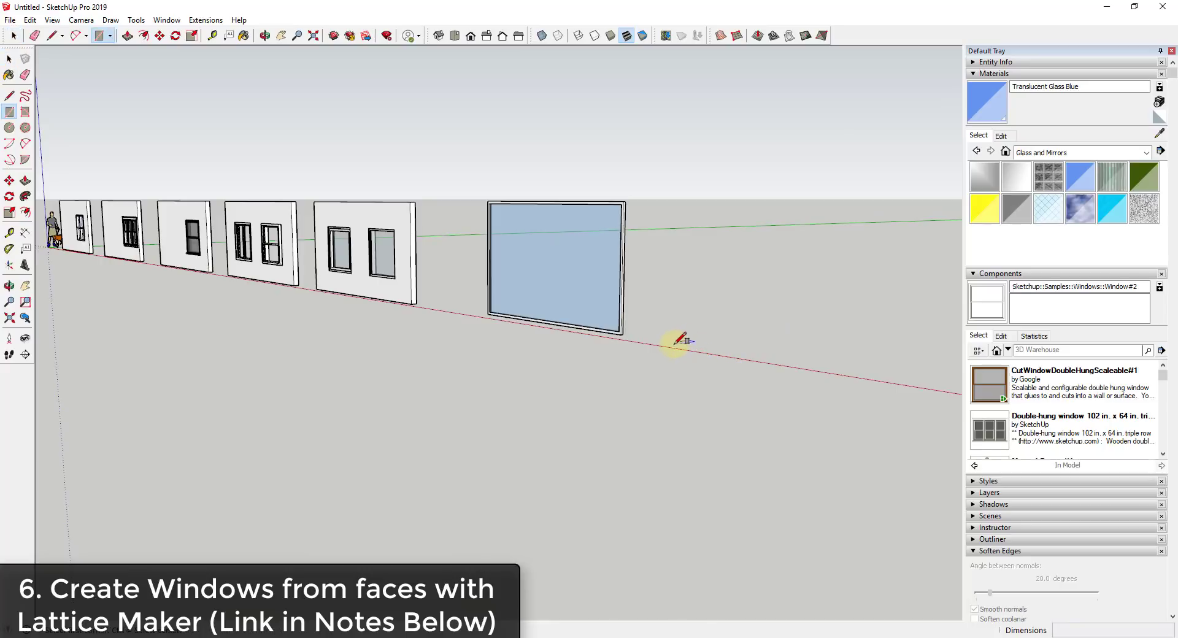
{"action": "left_click", "coordinate": [664, 345]}
{"action": "left_click", "coordinate": [879, 218]}
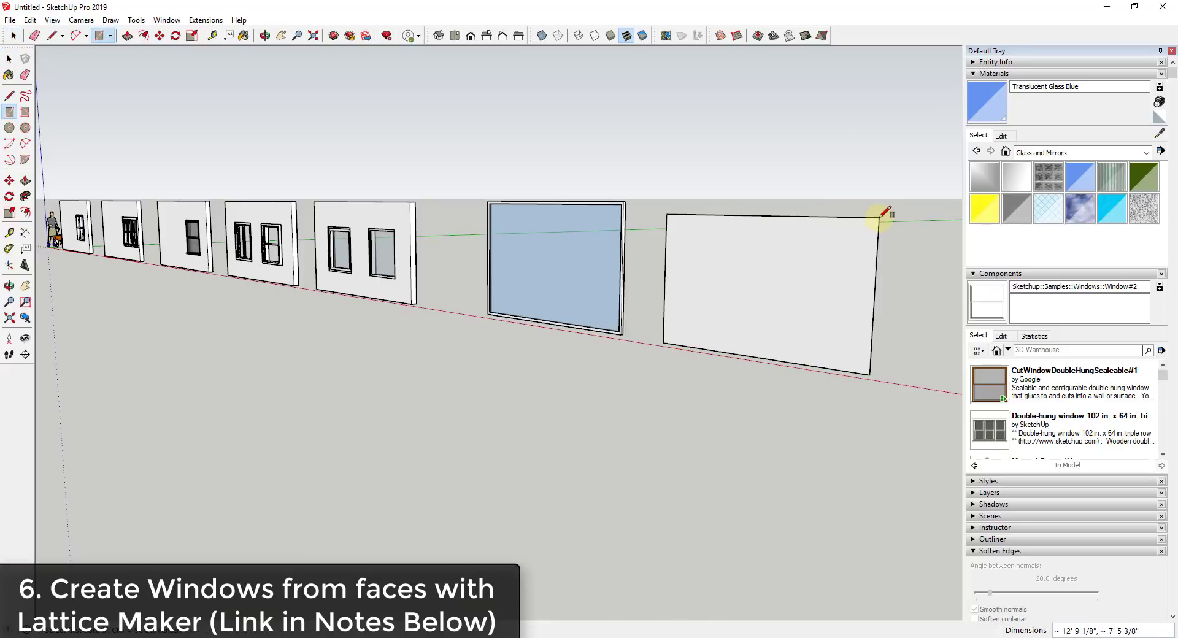
{"action": "key", "text": "space"}
{"action": "key", "text": "m"}
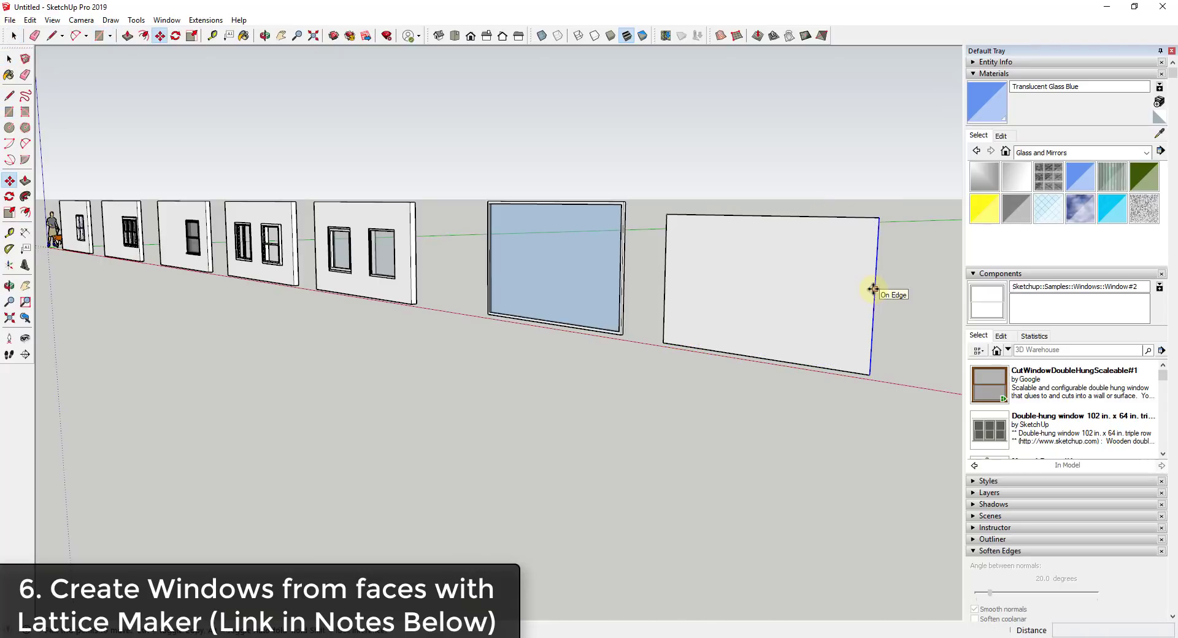
{"action": "left_click", "coordinate": [873, 289]}
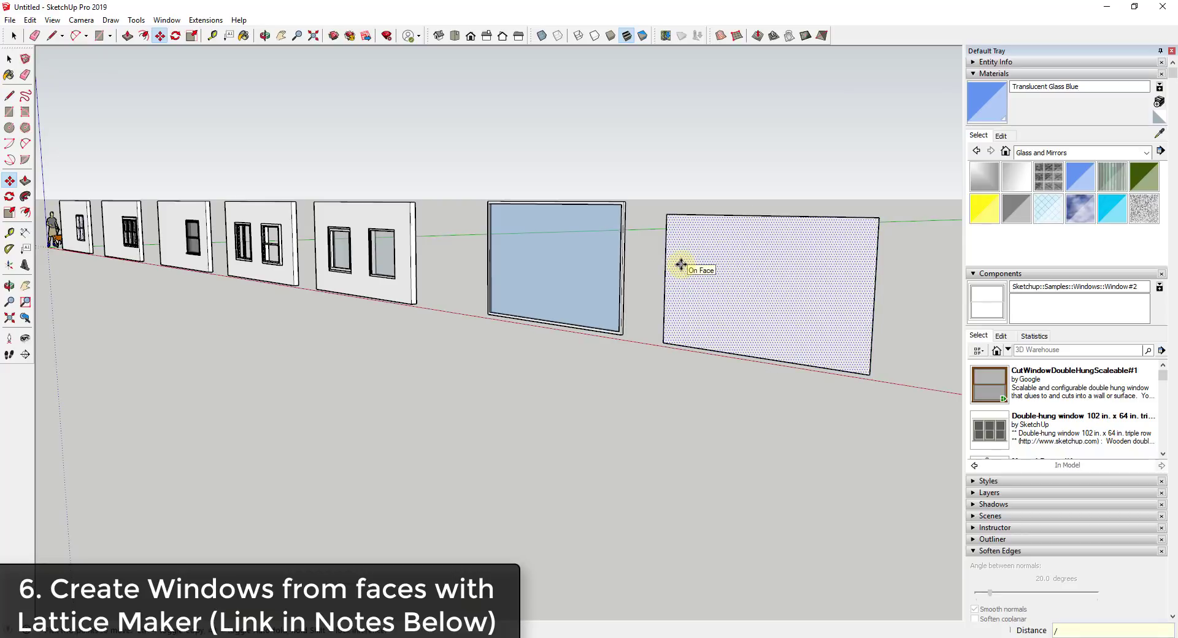
{"action": "type", "text": "/4"}
{"action": "key", "text": "Return"}
{"action": "key", "text": "space"}
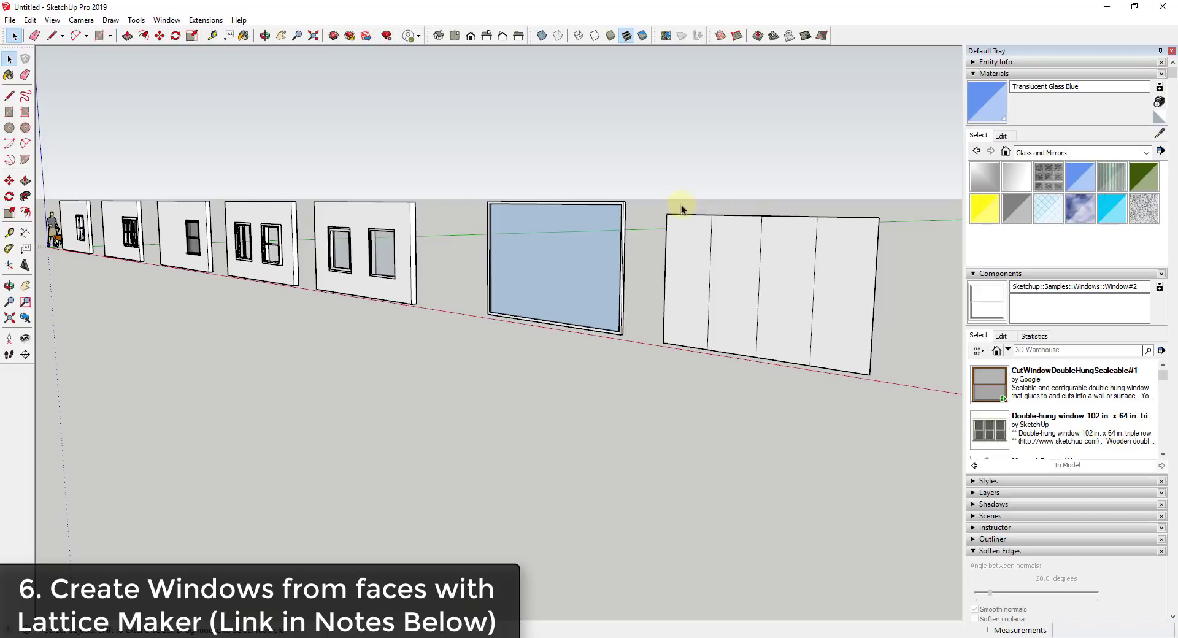
Step: Copy the top edge down with /4 to form the 4×4 grid, then select it
{"action": "left_click_drag", "start_coordinate": [644, 195], "coordinate": [924, 249]}
{"action": "key", "text": "m"}
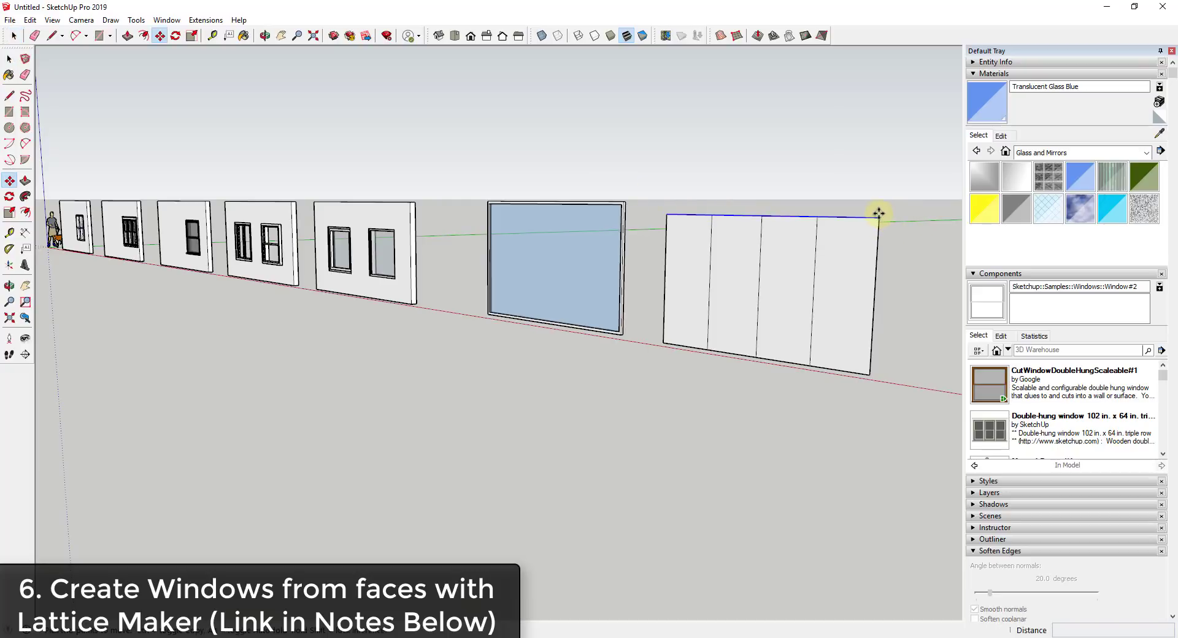
{"action": "left_click", "coordinate": [880, 219]}
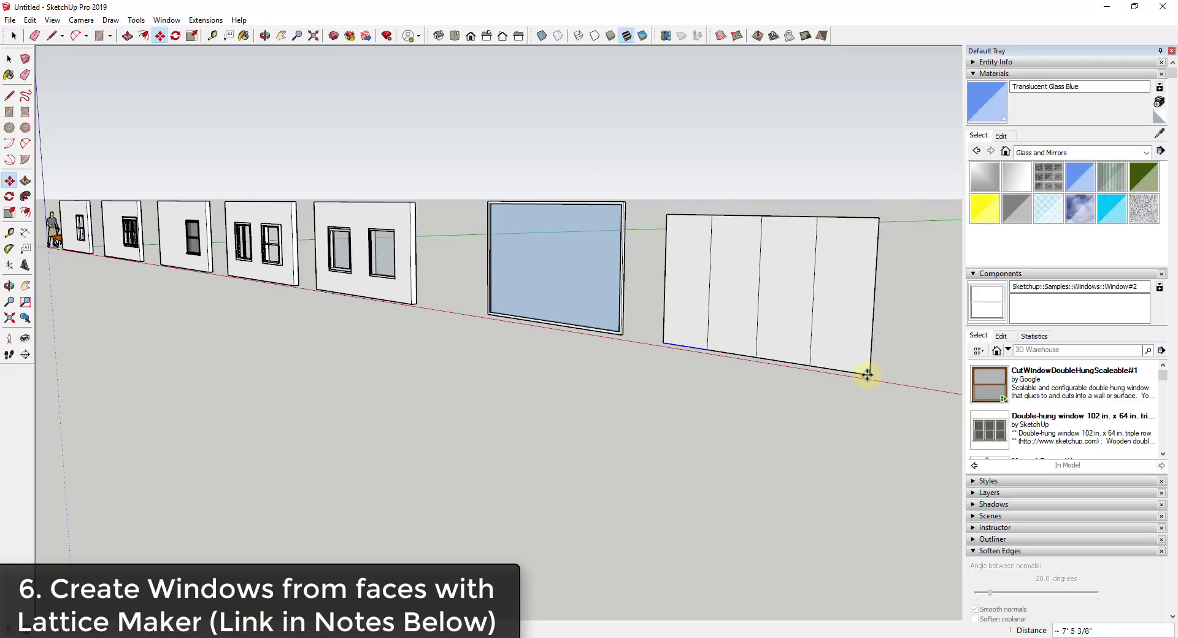
{"action": "type", "text": "/4"}
{"action": "key", "text": "Return"}
{"action": "key", "text": "space"}
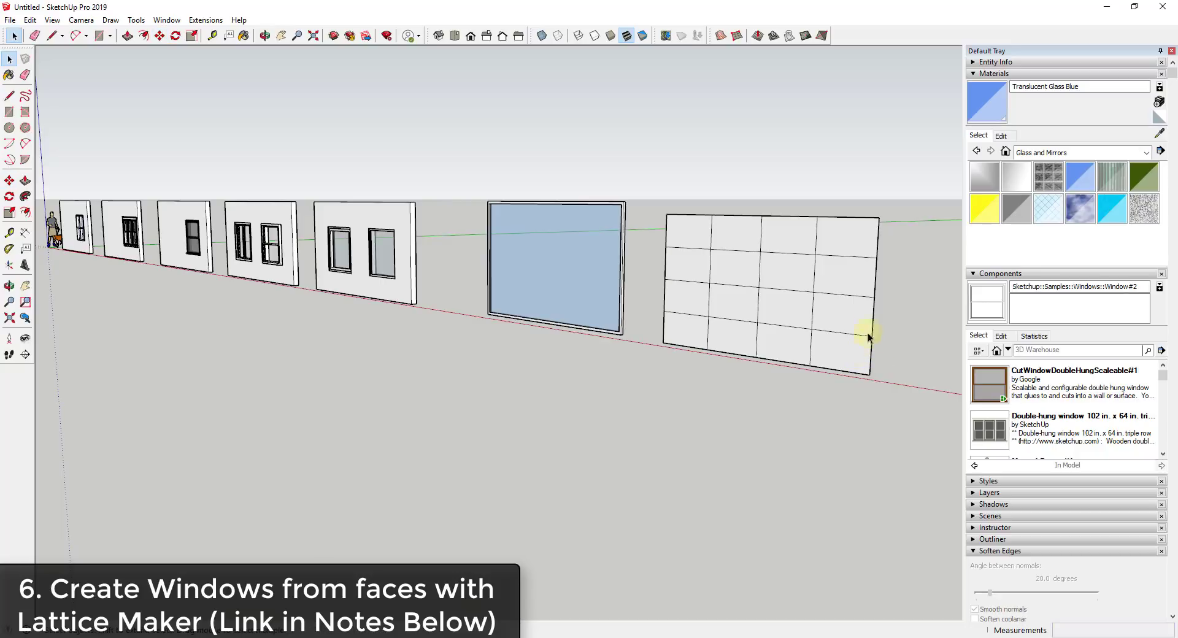
{"action": "left_click_drag", "start_coordinate": [639, 196], "coordinate": [940, 406]}
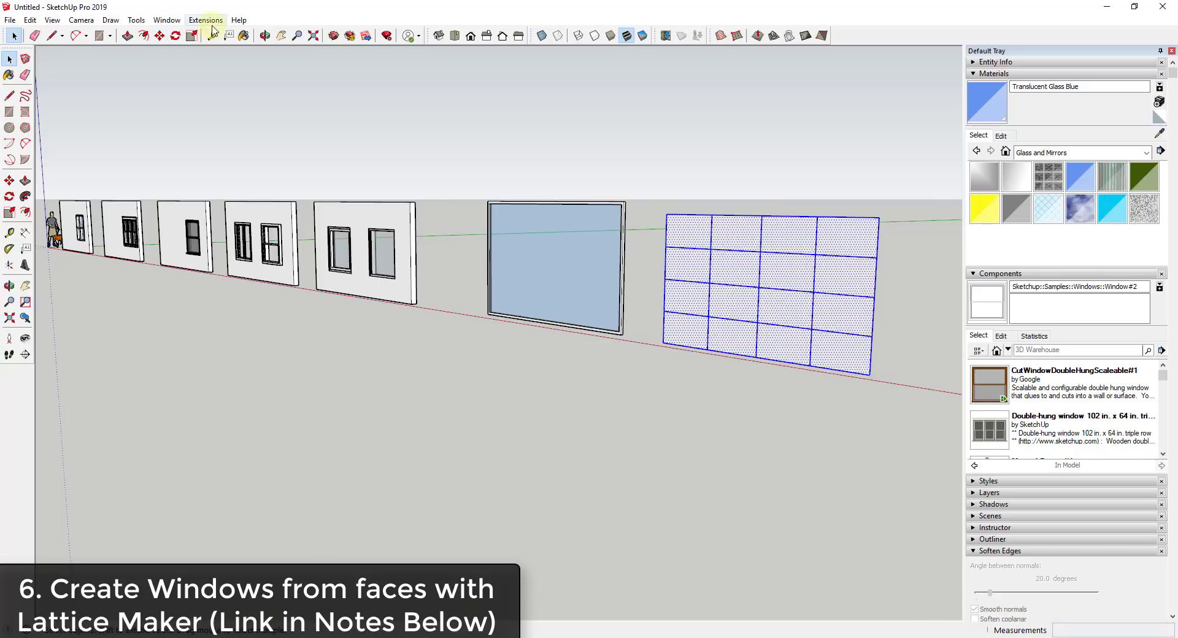
Step: Run Lattice Maker on the 4×4 grid with Glass as the pane material
{"action": "left_click", "coordinate": [206, 20]}
{"action": "left_click", "coordinate": [228, 356]}
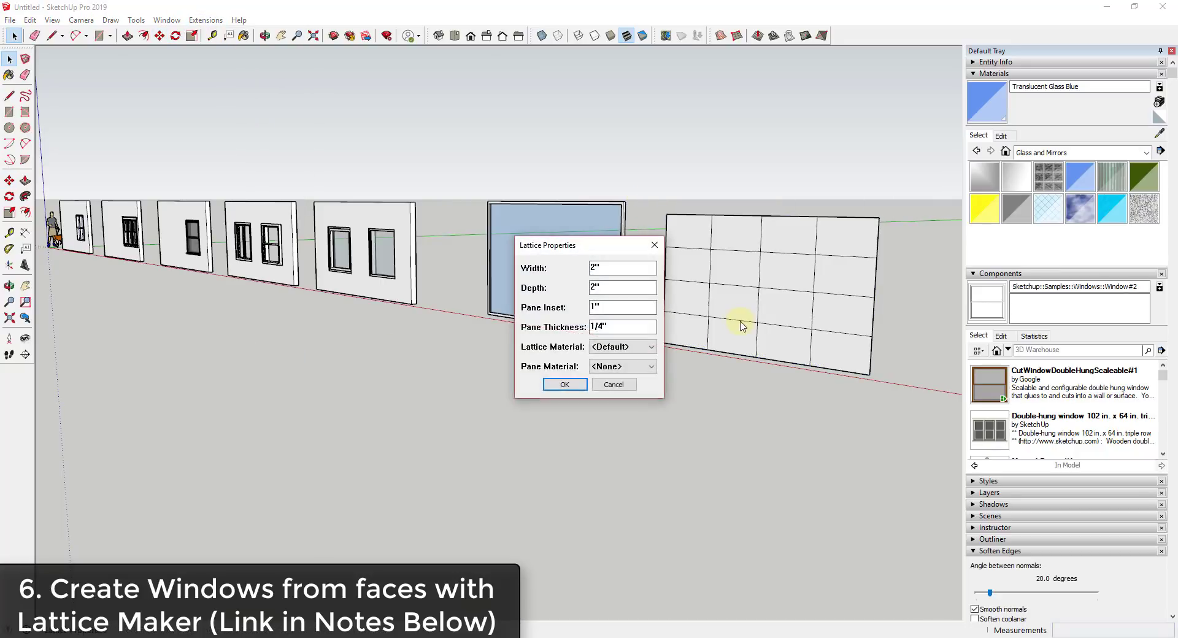
{"action": "left_click", "coordinate": [622, 367]}
{"action": "left_click", "coordinate": [605, 399]}
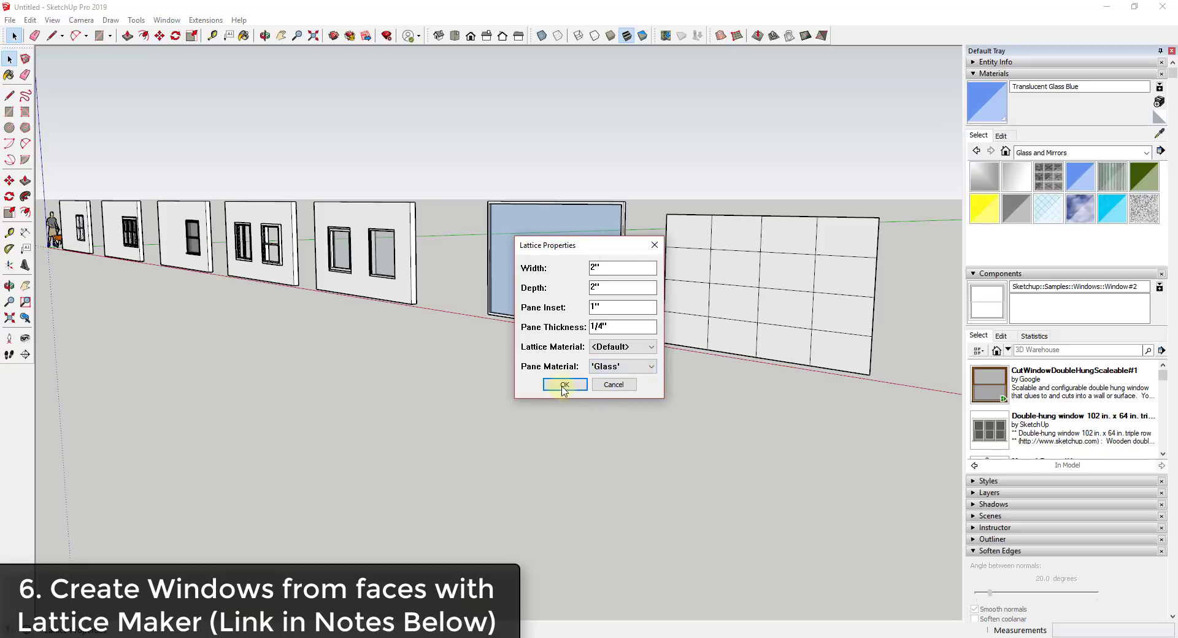
{"action": "left_click", "coordinate": [565, 384]}
{"action": "scroll", "coordinate": [897, 299], "scroll_direction": "up", "scroll_amount": 3}
Step: Orbit and zoom to inspect the new sixteen-pane glass window
{"action": "middle_click_drag", "start_coordinate": [898, 299], "coordinate": [839, 239]}
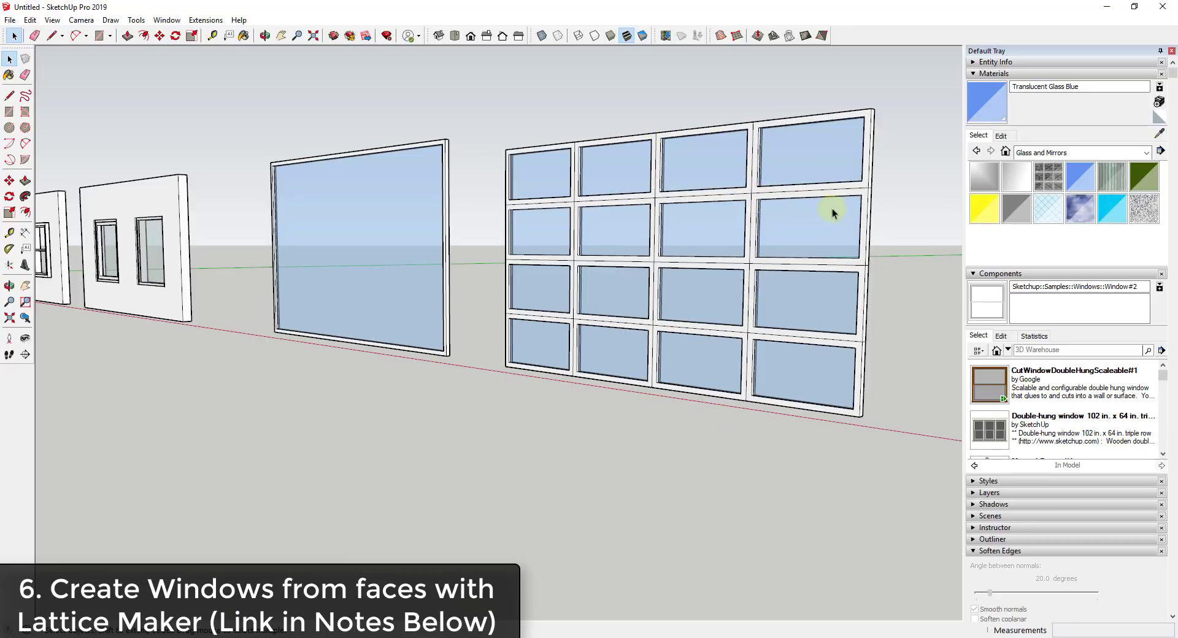
{"action": "scroll", "coordinate": [841, 203], "scroll_direction": "up", "scroll_amount": 5}
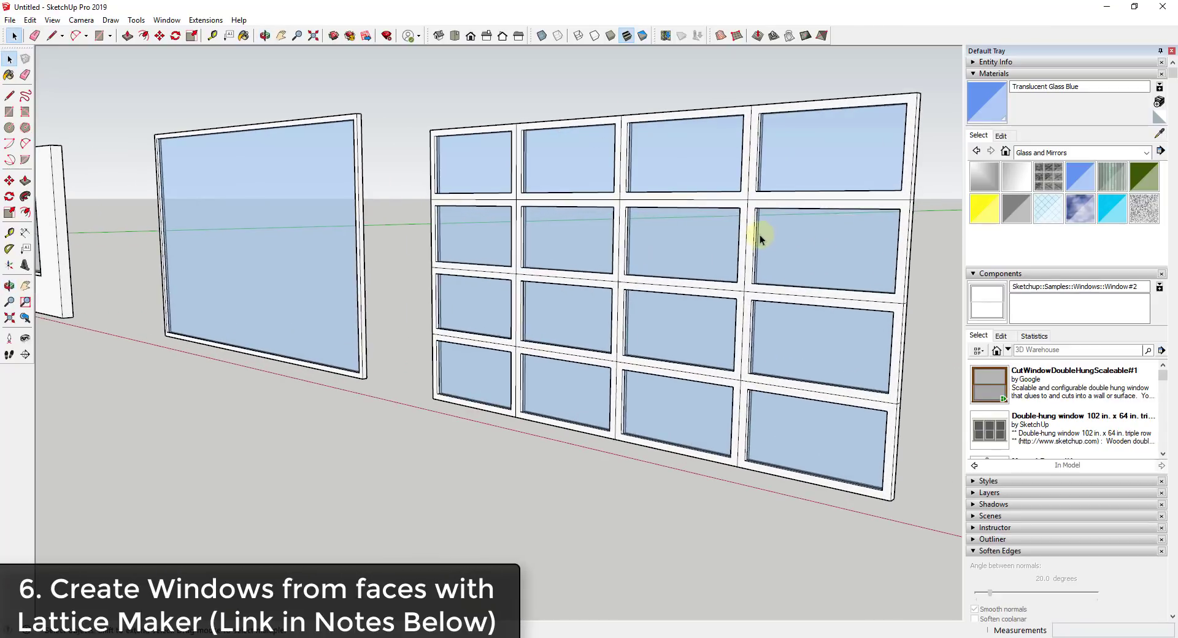
{"action": "middle_click_drag", "start_coordinate": [760, 240], "coordinate": [780, 224]}
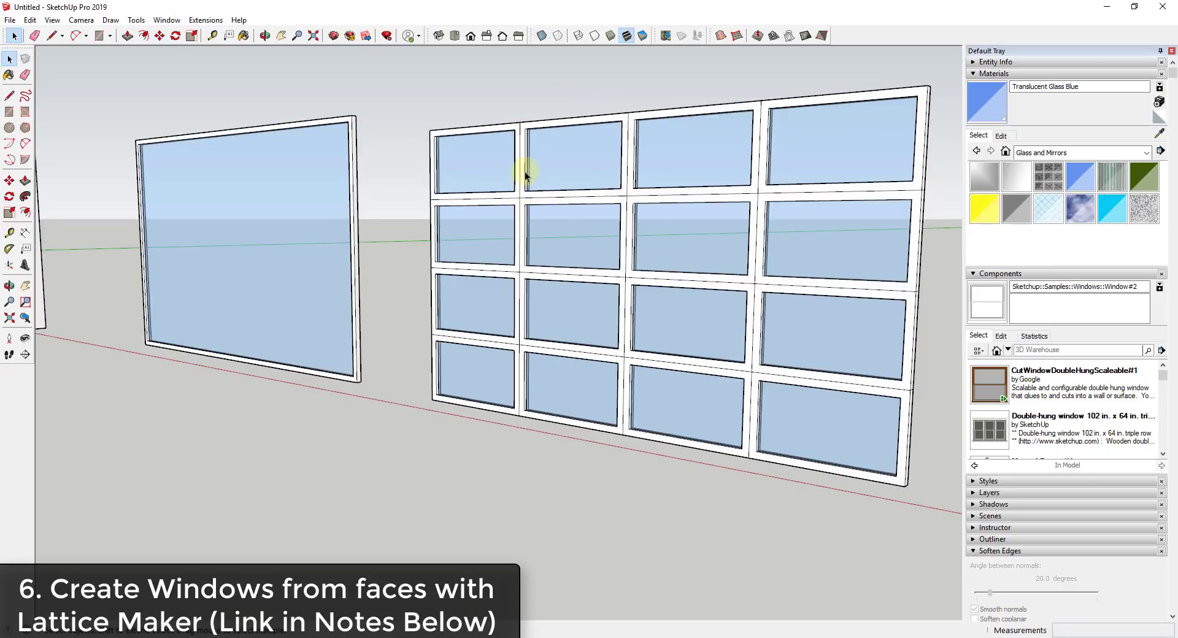
{"action": "scroll", "coordinate": [632, 196], "scroll_direction": "down", "scroll_amount": 2}
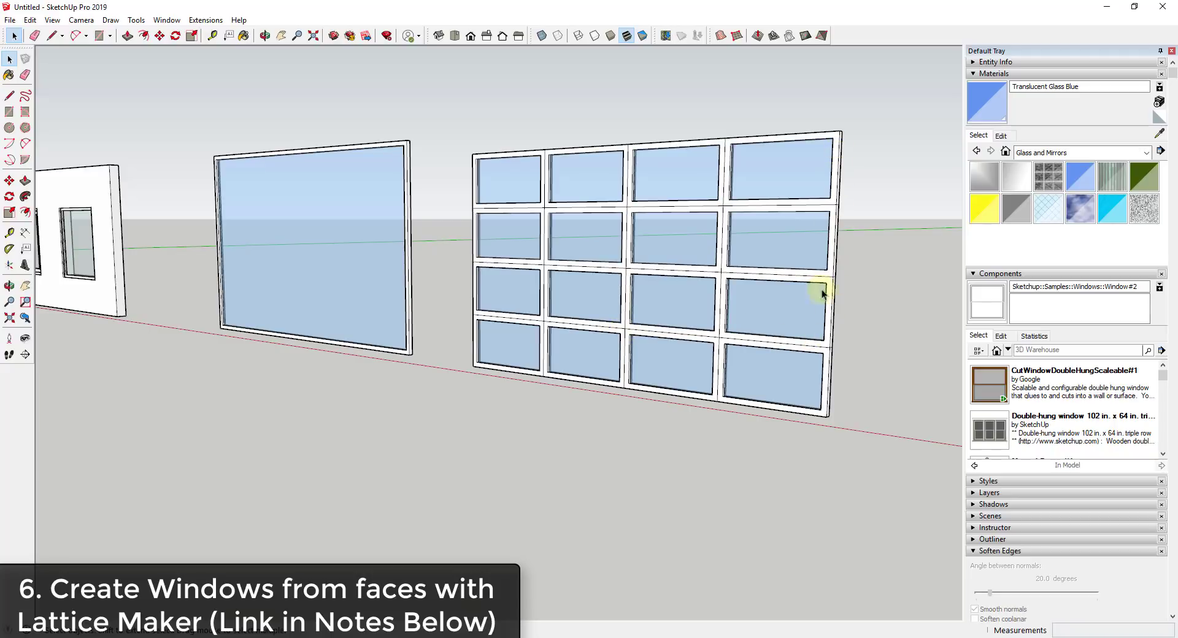
{"action": "scroll", "coordinate": [638, 310], "scroll_direction": "down", "scroll_amount": 6}
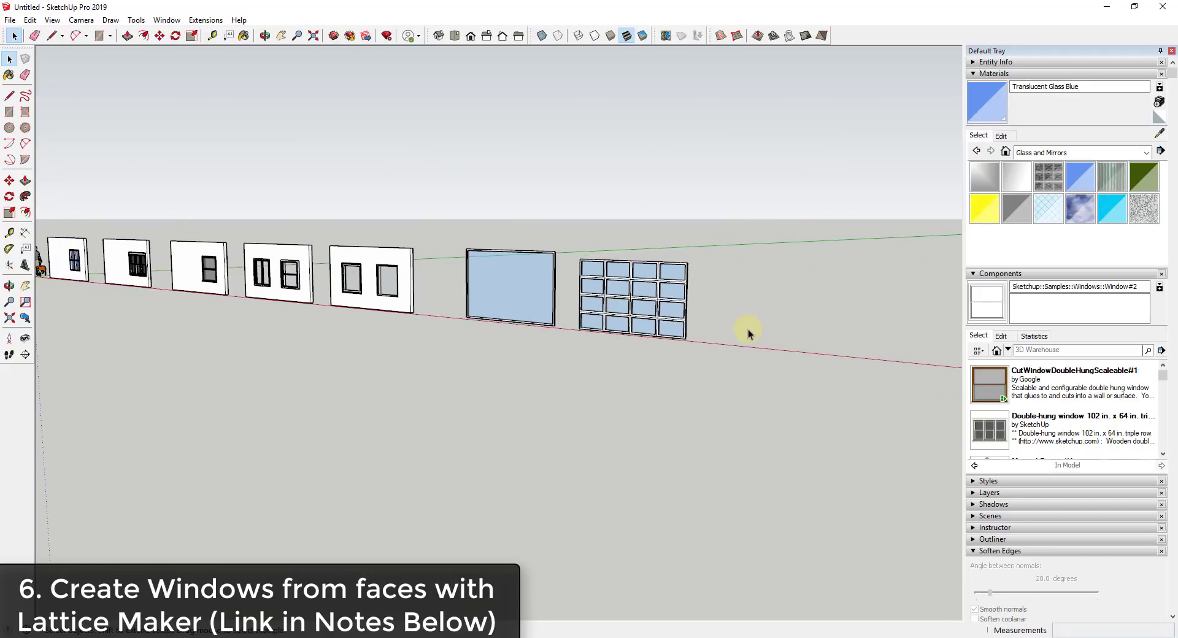
Step: Draw a 2-point arc on the ground beside the lattice window and close it into a face with a line
{"action": "middle_click_drag", "start_coordinate": [749, 328], "coordinate": [759, 367]}
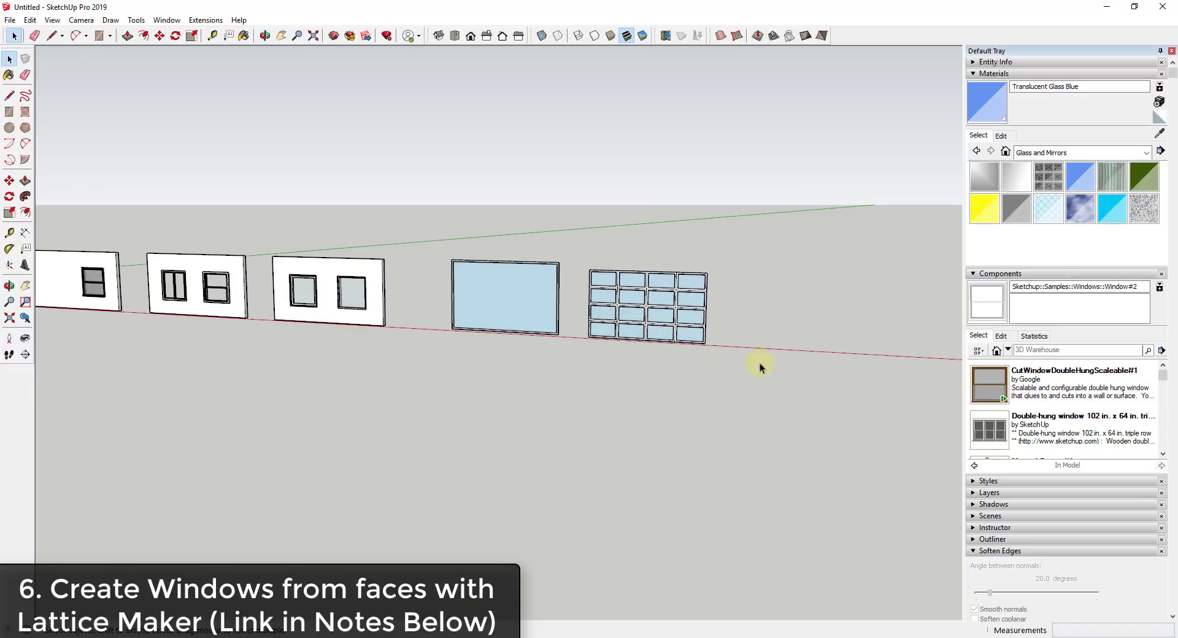
{"action": "middle_click_drag", "start_coordinate": [800, 308], "coordinate": [634, 388]}
{"action": "key", "text": "a"}
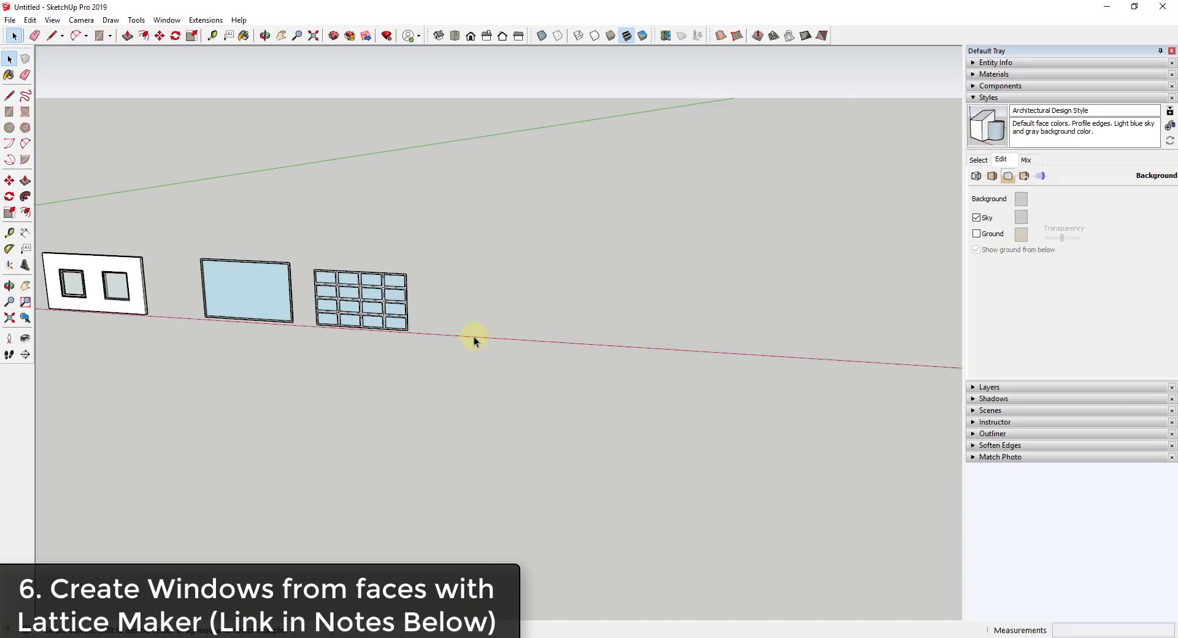
{"action": "key", "text": "a"}
{"action": "left_click", "coordinate": [483, 333]}
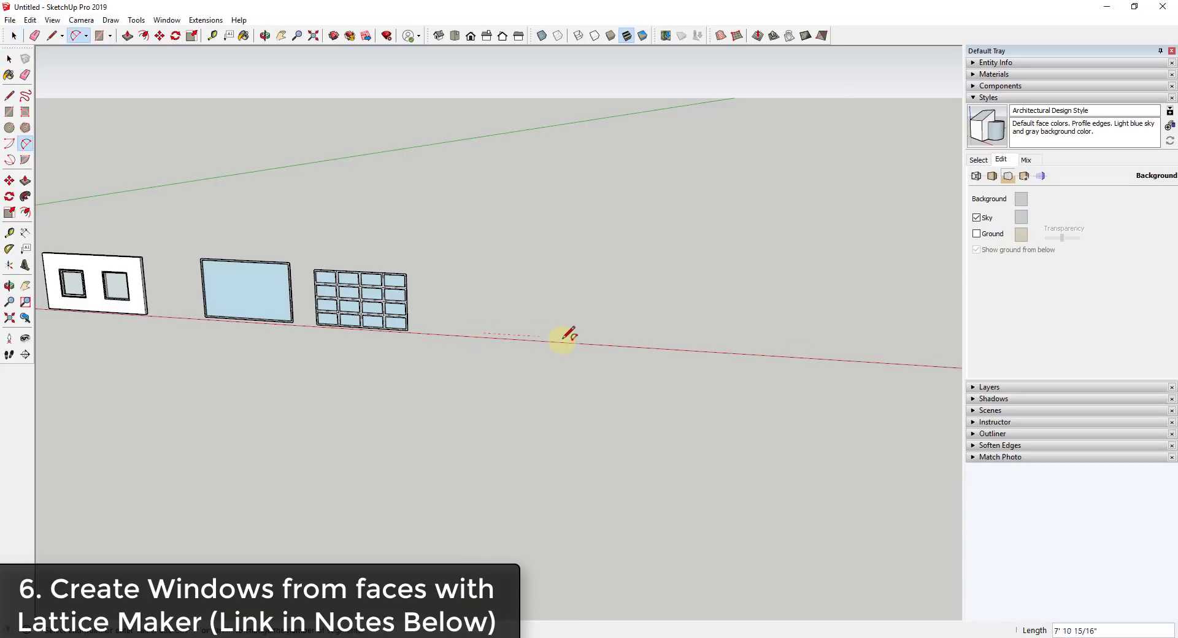
{"action": "left_click", "coordinate": [616, 341]}
{"action": "left_click", "coordinate": [600, 345]}
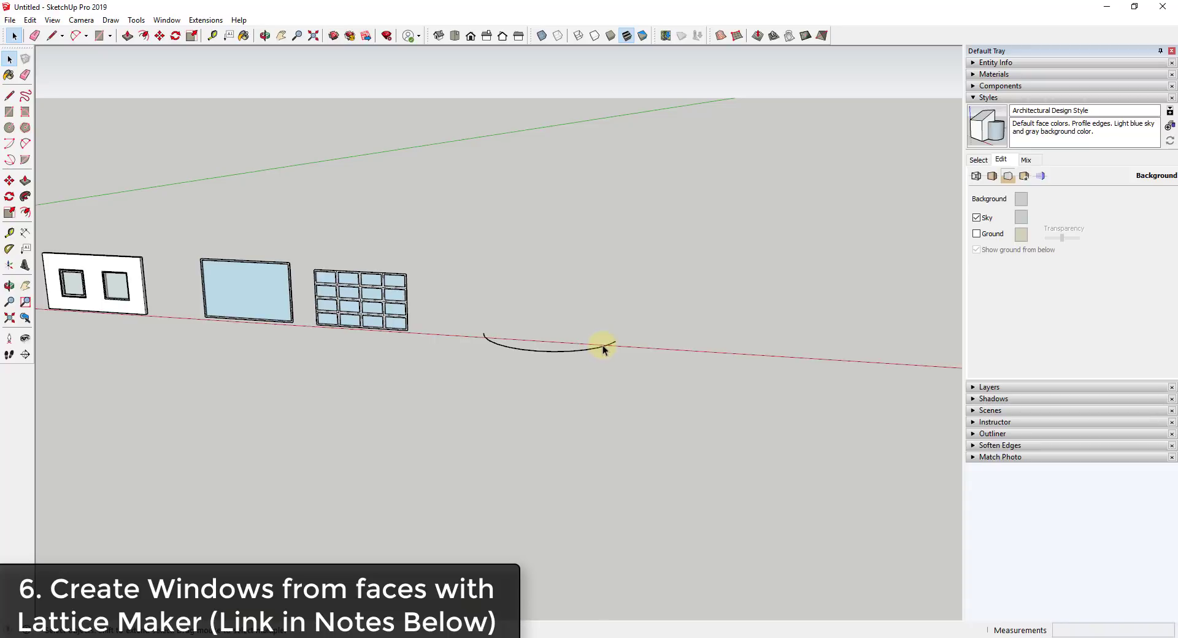
{"action": "key", "text": "l"}
{"action": "left_click", "coordinate": [616, 340]}
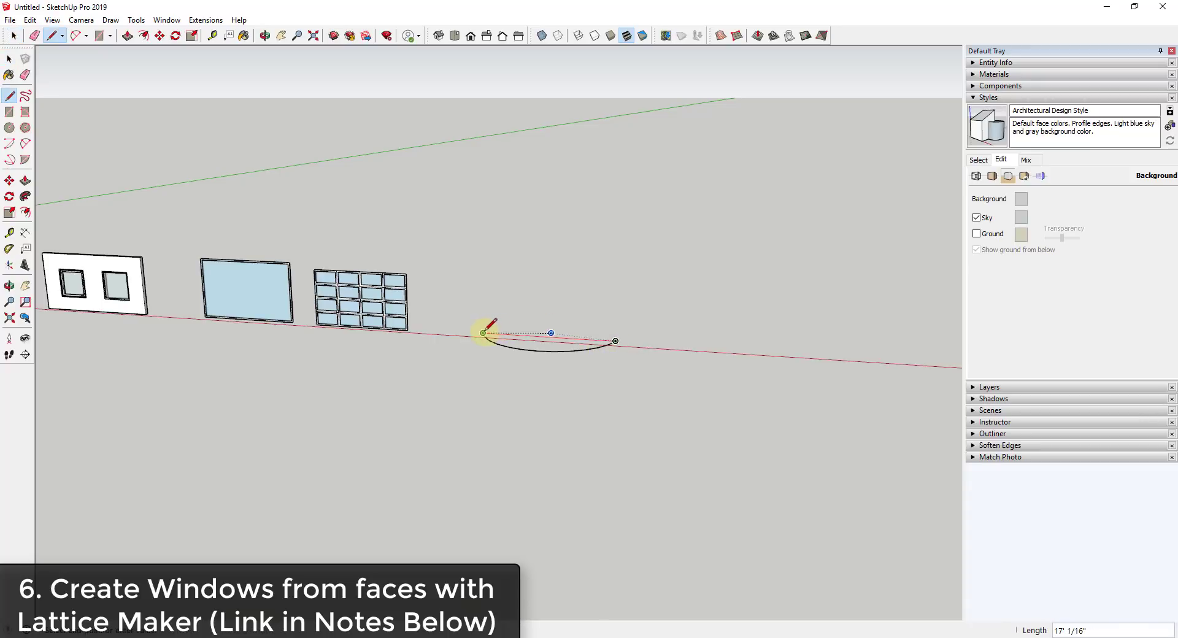
{"action": "left_click", "coordinate": [484, 333]}
{"action": "key", "text": "space"}
Step: Push/pull the arc face up into a curved wall and erase its top back edge
{"action": "key", "text": "p"}
{"action": "left_click", "coordinate": [564, 345]}
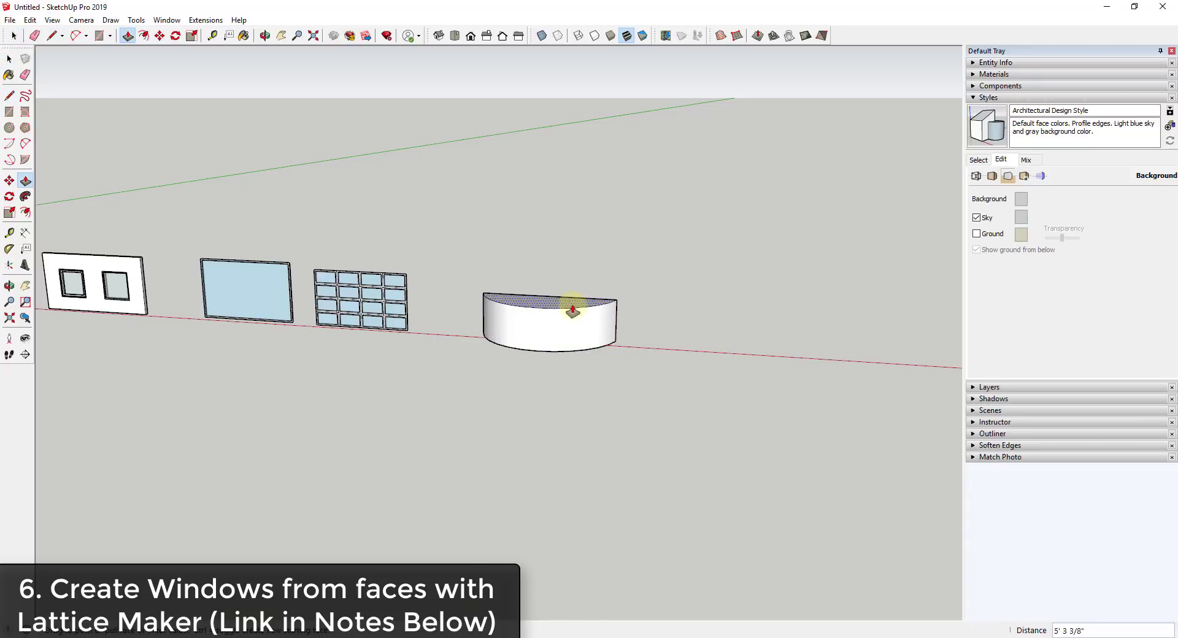
{"action": "key", "text": "e"}
{"action": "left_click", "coordinate": [551, 276]}
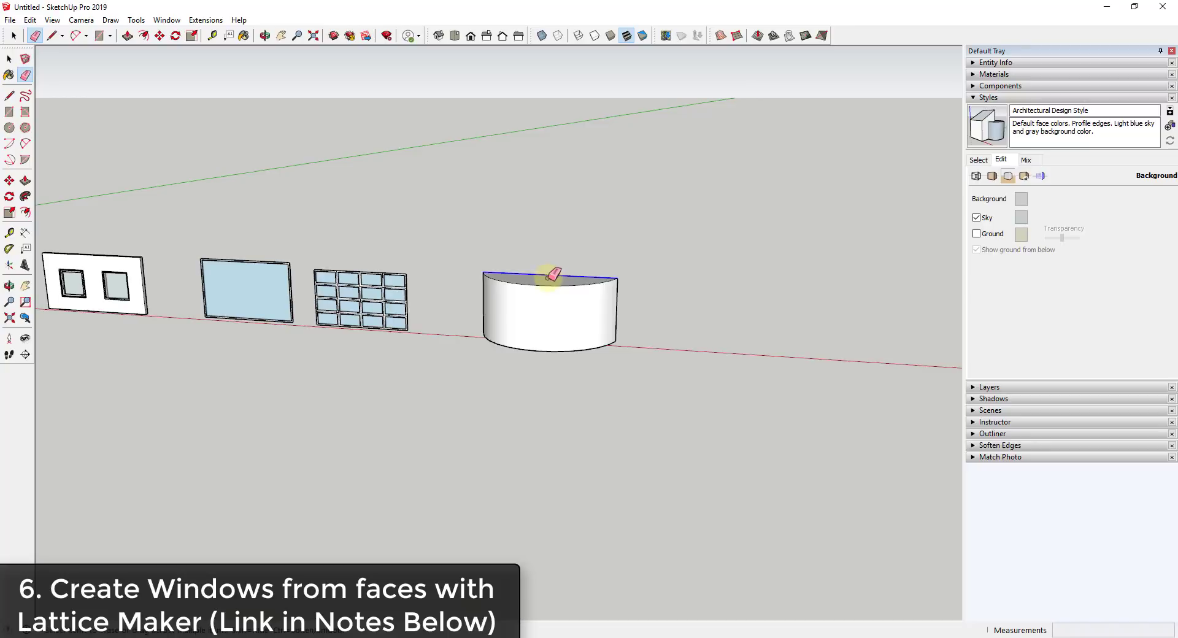
Step: Turn on View > Hidden Geometry so the curved wall's facet edges appear
{"action": "middle_click_drag", "start_coordinate": [514, 327], "coordinate": [531, 382]}
{"action": "mouse_move", "coordinate": [563, 320]}
{"action": "middle_mouse_down"}
{"action": "mouse_move", "coordinate": [515, 387]}
{"action": "mouse_move", "coordinate": [595, 216]}
{"action": "mouse_move", "coordinate": [561, 347]}
{"action": "mouse_move", "coordinate": [552, 310]}
{"action": "mouse_move", "coordinate": [547, 323]}
{"action": "middle_mouse_up"}
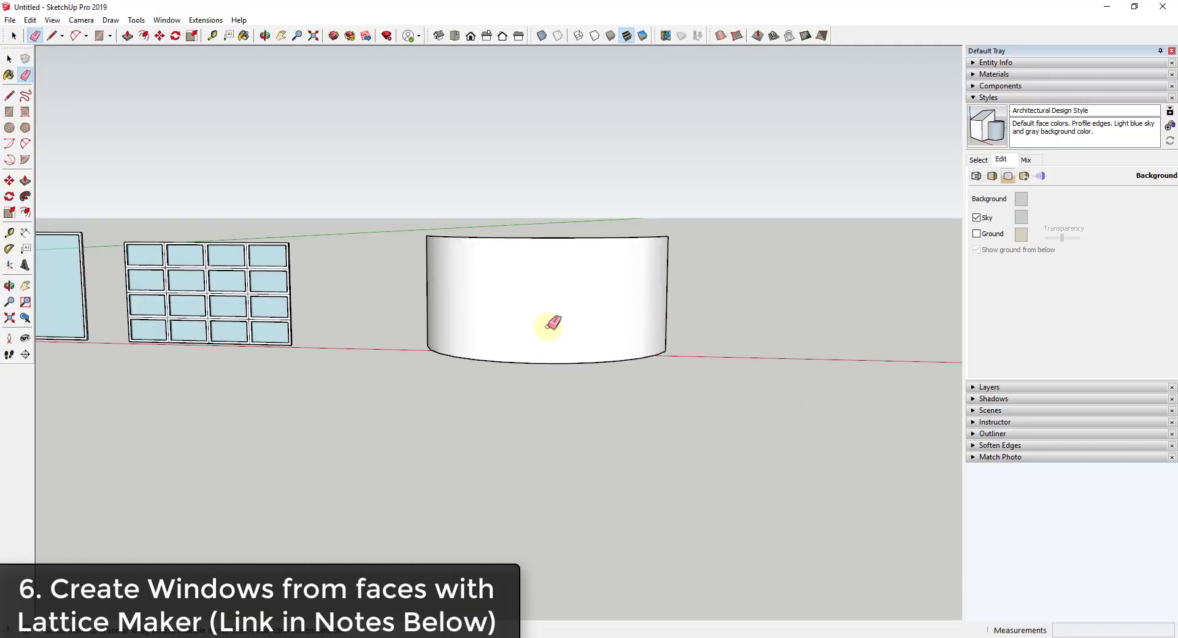
{"action": "key", "text": "space"}
{"action": "left_click", "coordinate": [52, 19]}
{"action": "left_click", "coordinate": [91, 65]}
Step: Select the curved wall's facets and its curved bottom edge
{"action": "middle_click_drag", "start_coordinate": [242, 160], "coordinate": [430, 293]}
{"action": "left_click", "coordinate": [448, 298]}
{"action": "left_click", "coordinate": [471, 305]}
{"action": "left_click", "coordinate": [497, 311]}
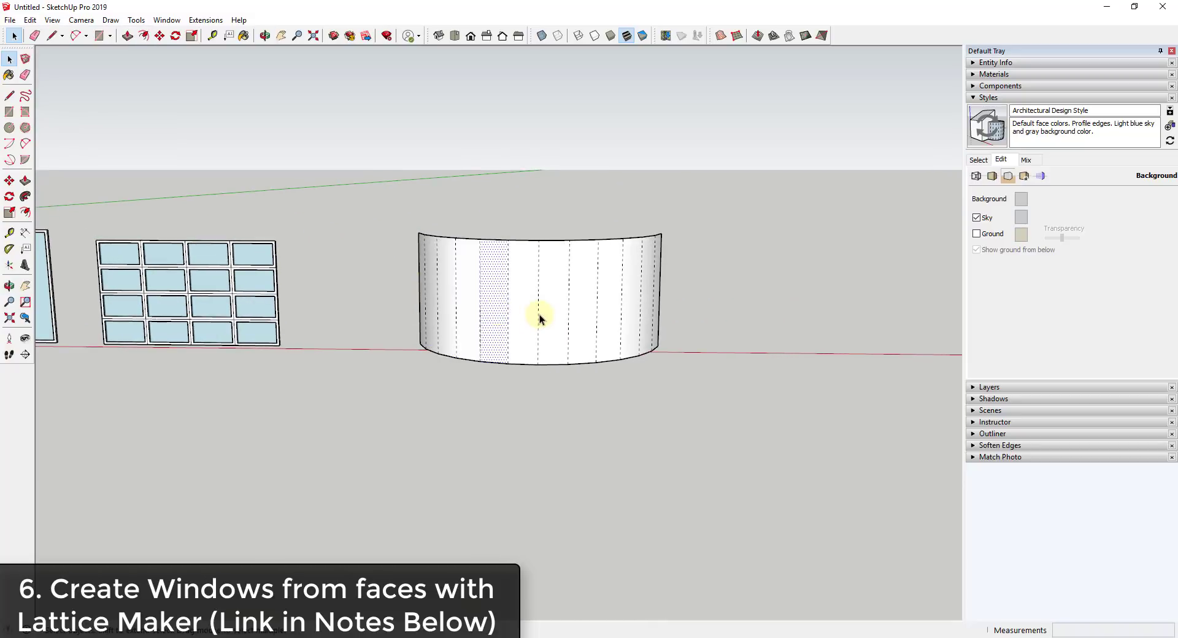
{"action": "left_click", "coordinate": [539, 313]}
{"action": "left_click", "coordinate": [586, 310]}
{"action": "left_click", "coordinate": [575, 362]}
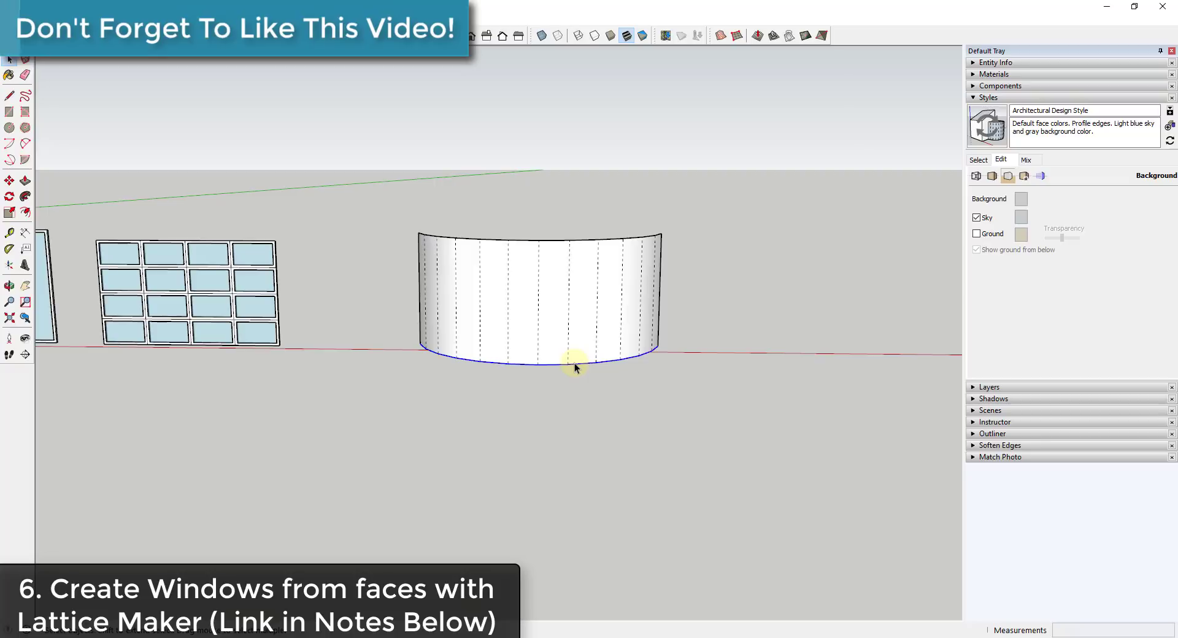
Step: Move-copy the bottom curve up the wall with /4 for four equal bands, then select the whole wall
{"action": "key", "text": "m"}
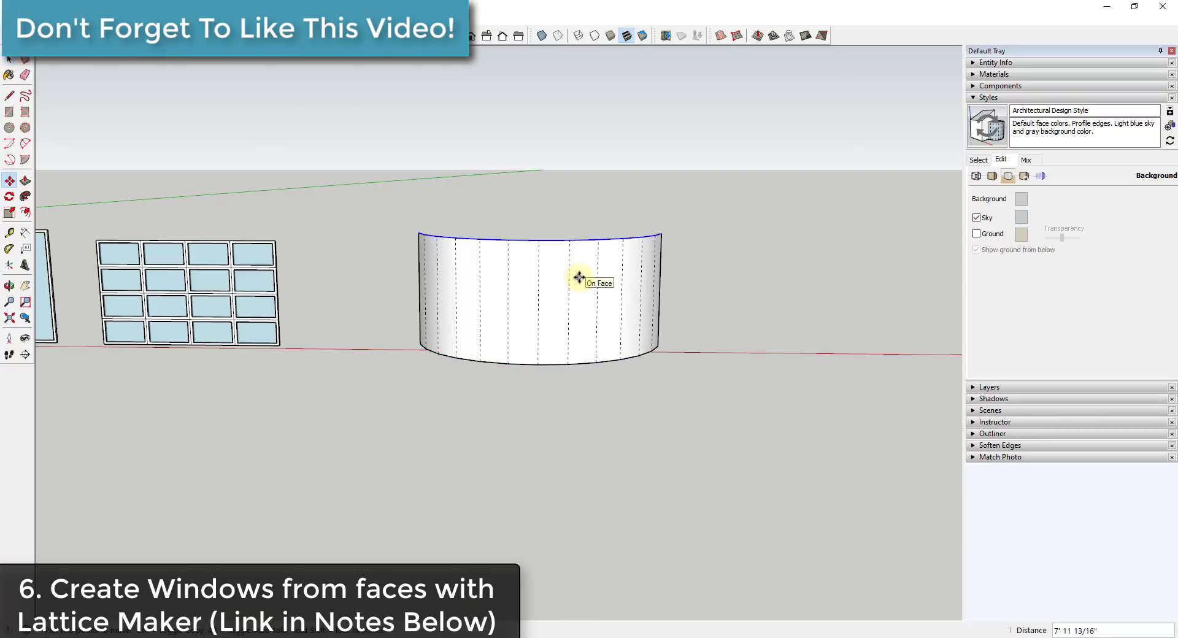
{"action": "type", "text": "/4"}
{"action": "key", "text": "Return"}
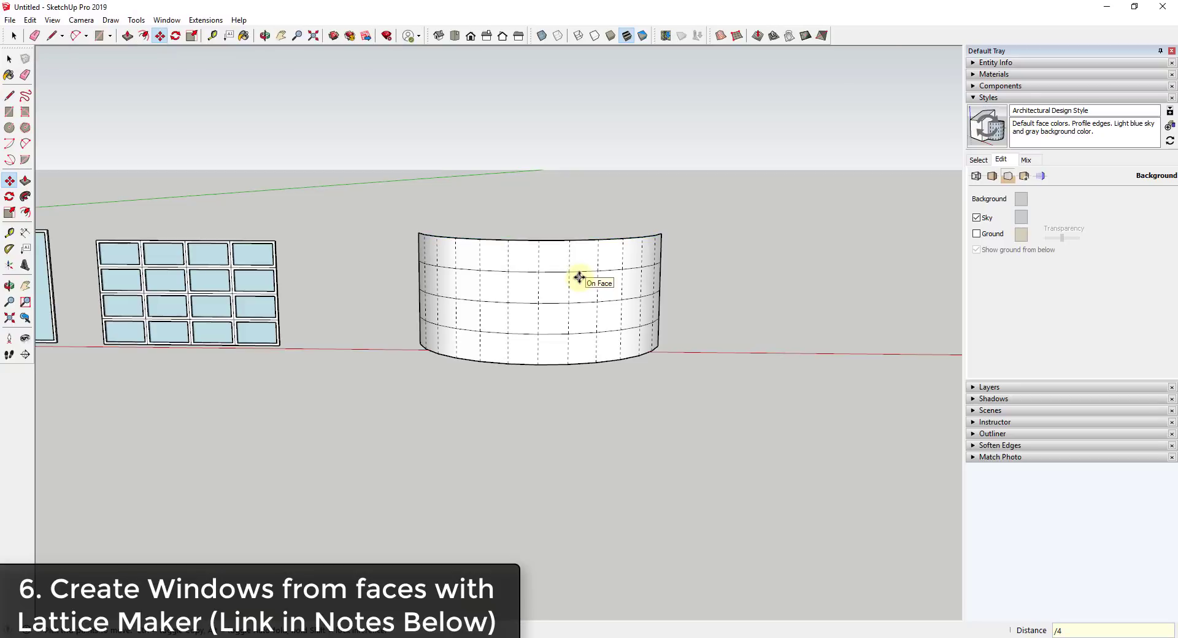
{"action": "key", "text": "space"}
{"action": "left_click_drag", "start_coordinate": [363, 198], "coordinate": [739, 402]}
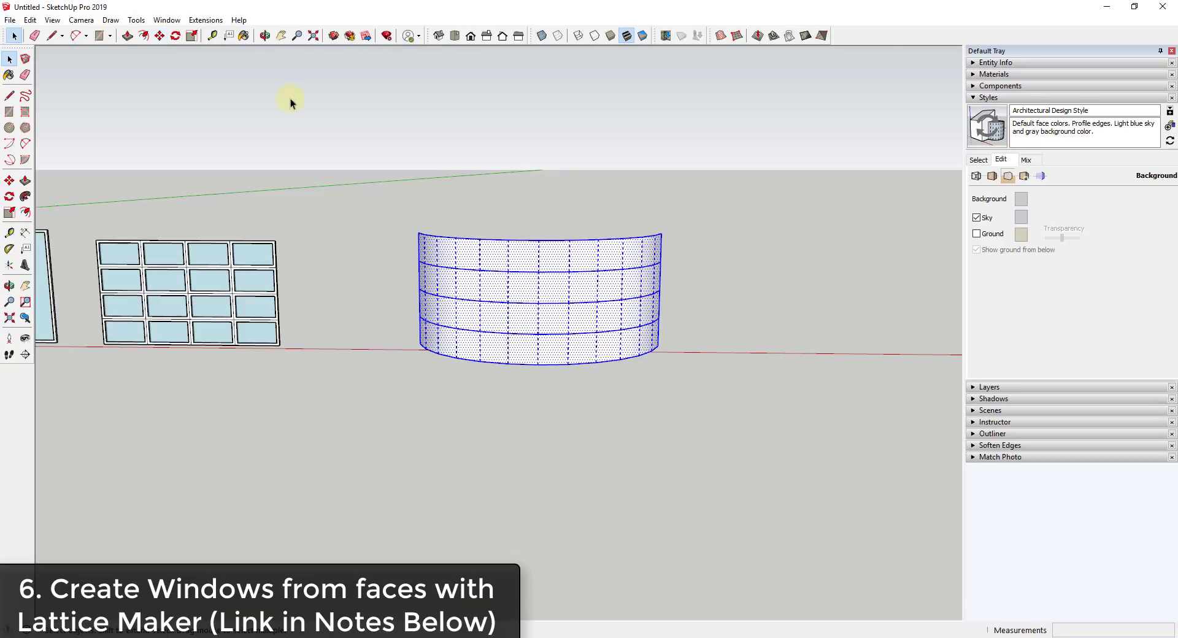
Step: Run Lattice Maker on the curved wall with Glass as the pane material
{"action": "left_click", "coordinate": [172, 23]}
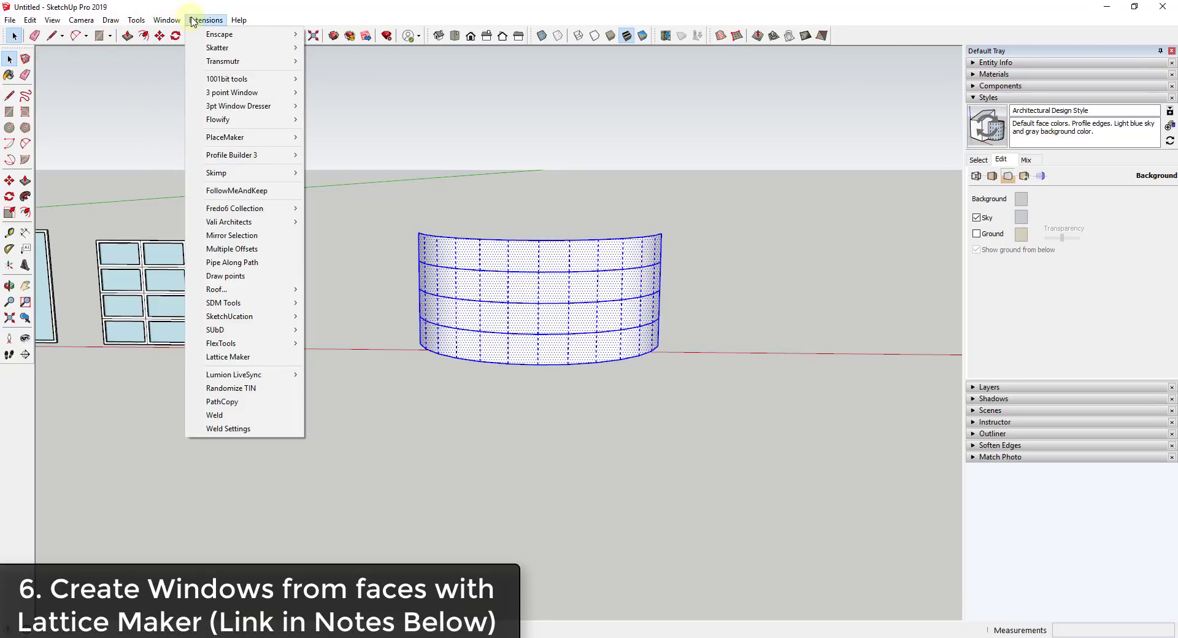
{"action": "left_click", "coordinate": [246, 356]}
{"action": "left_click_drag", "start_coordinate": [599, 245], "coordinate": [848, 234]}
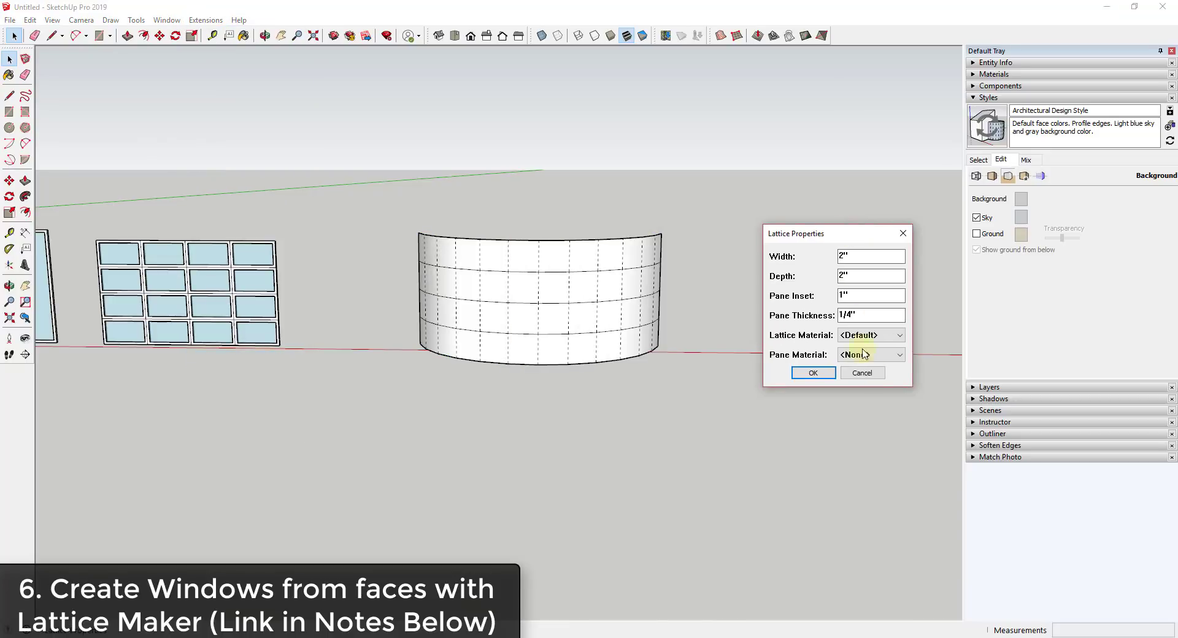
{"action": "left_click", "coordinate": [869, 354]}
{"action": "left_click", "coordinate": [861, 387]}
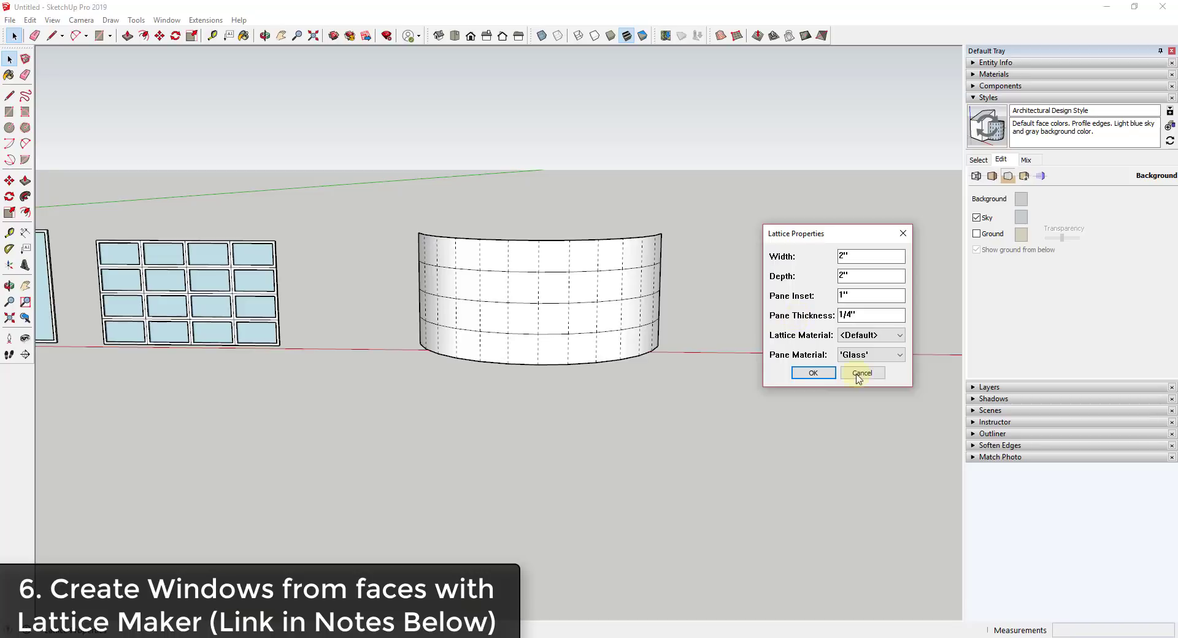
{"action": "left_click", "coordinate": [846, 342]}
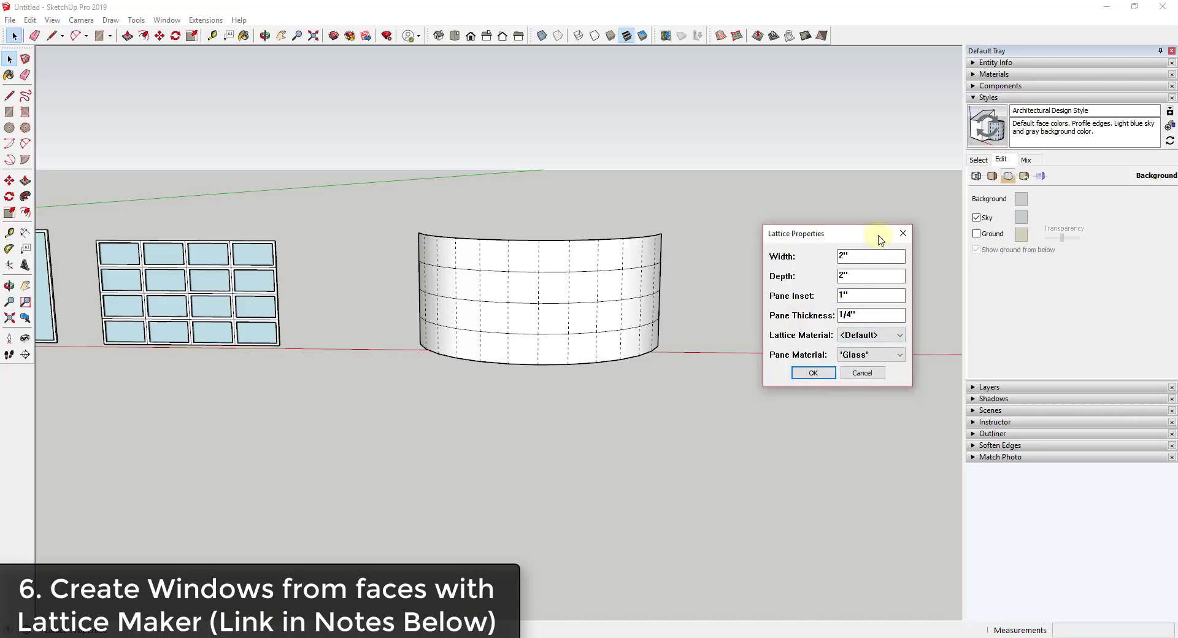
{"action": "left_click", "coordinate": [813, 374]}
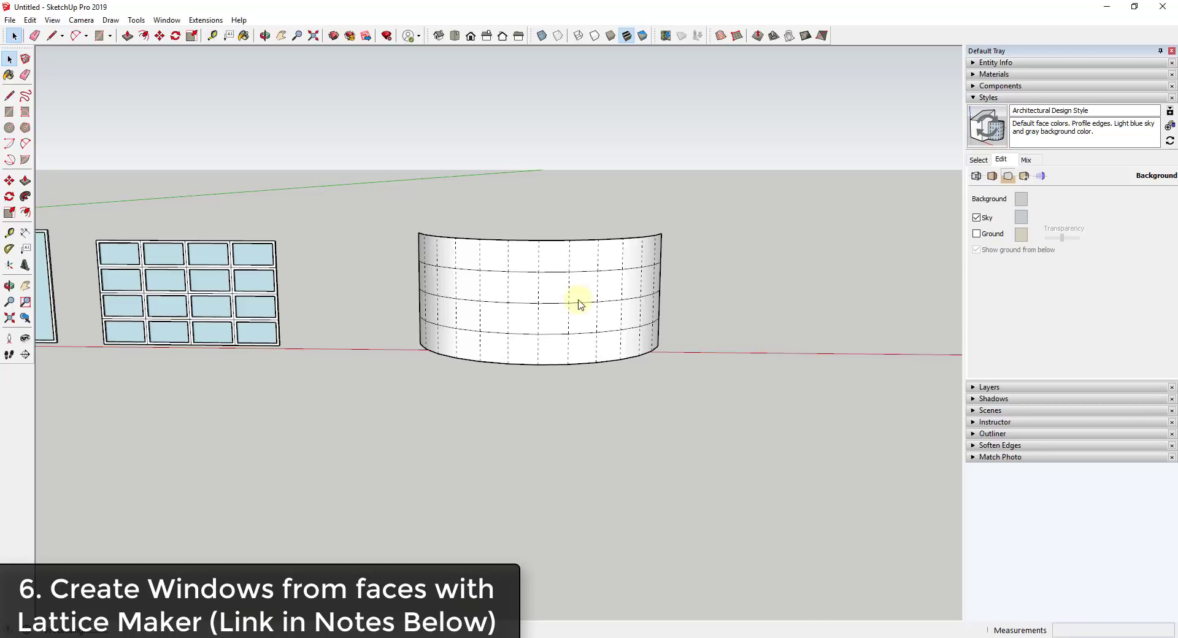
Step: Inspect the lattice wall, undo it with Ctrl+Z, and reselect the plain curved wall
{"action": "middle_click_drag", "start_coordinate": [525, 304], "coordinate": [538, 269]}
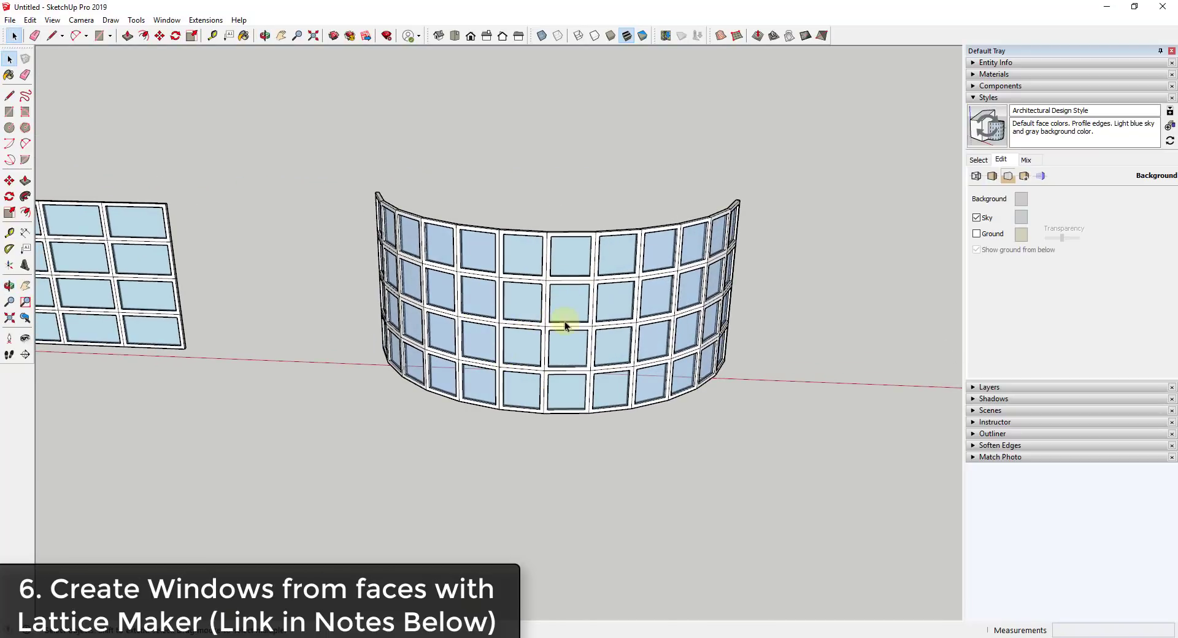
{"action": "middle_click_drag", "start_coordinate": [690, 308], "coordinate": [662, 303]}
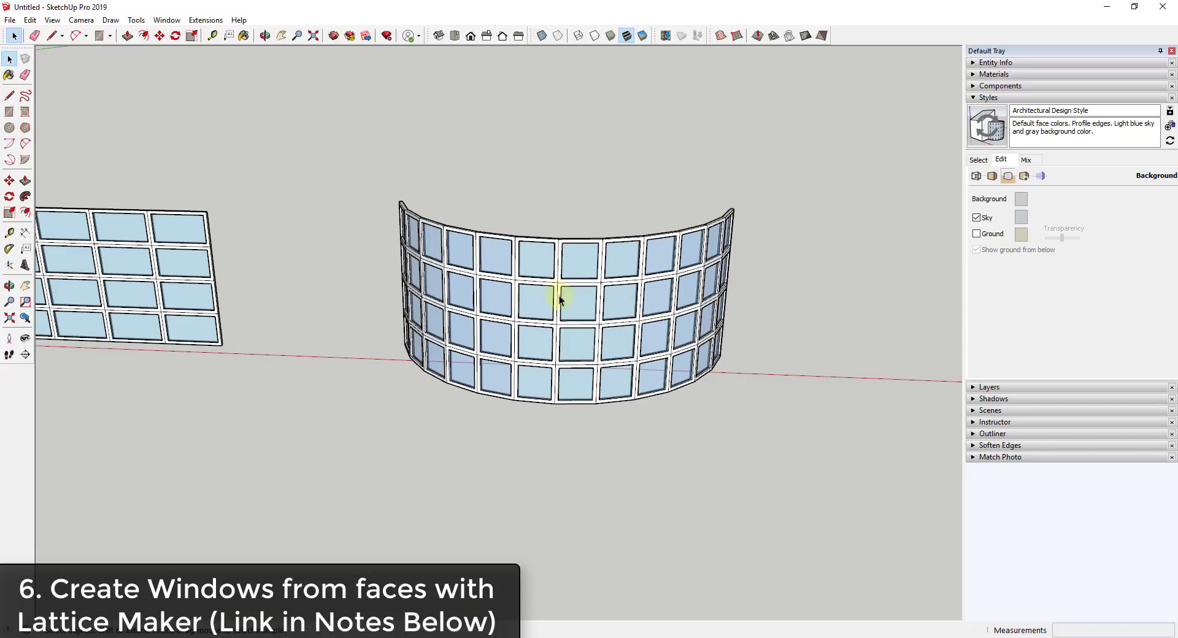
{"action": "key", "text": "ctrl+z"}
{"action": "left_click_drag", "start_coordinate": [356, 144], "coordinate": [800, 466]}
Step: Apply Lattice Maker to the selected curved wall with Glass panes, then inspect the result
{"action": "left_click", "coordinate": [199, 23]}
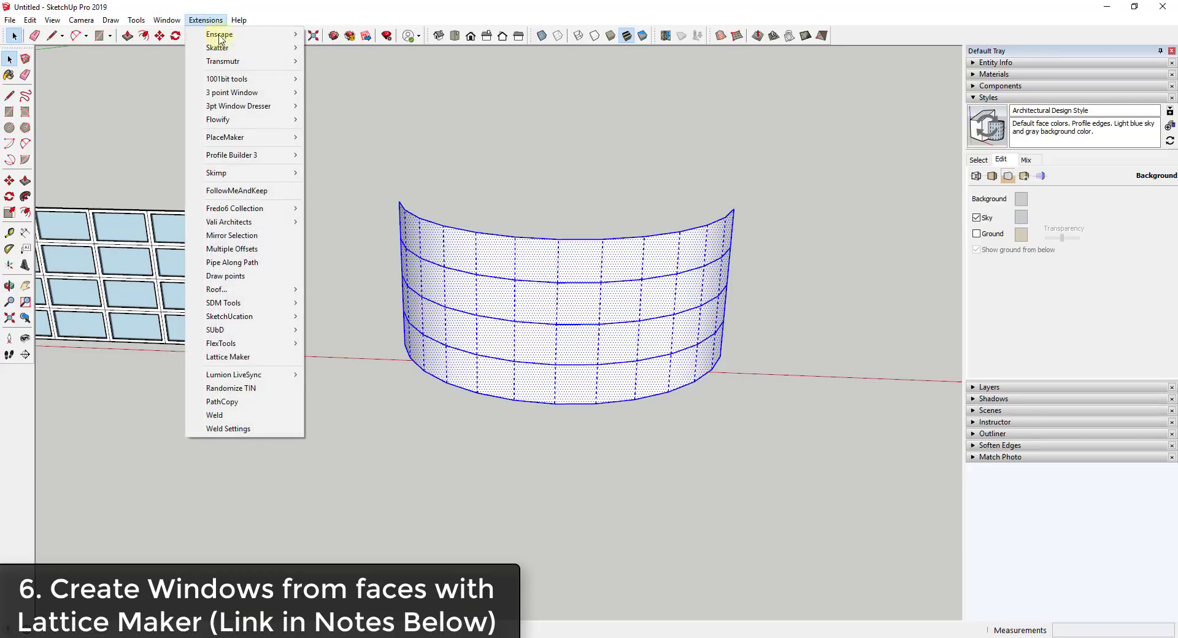
{"action": "left_click", "coordinate": [248, 359]}
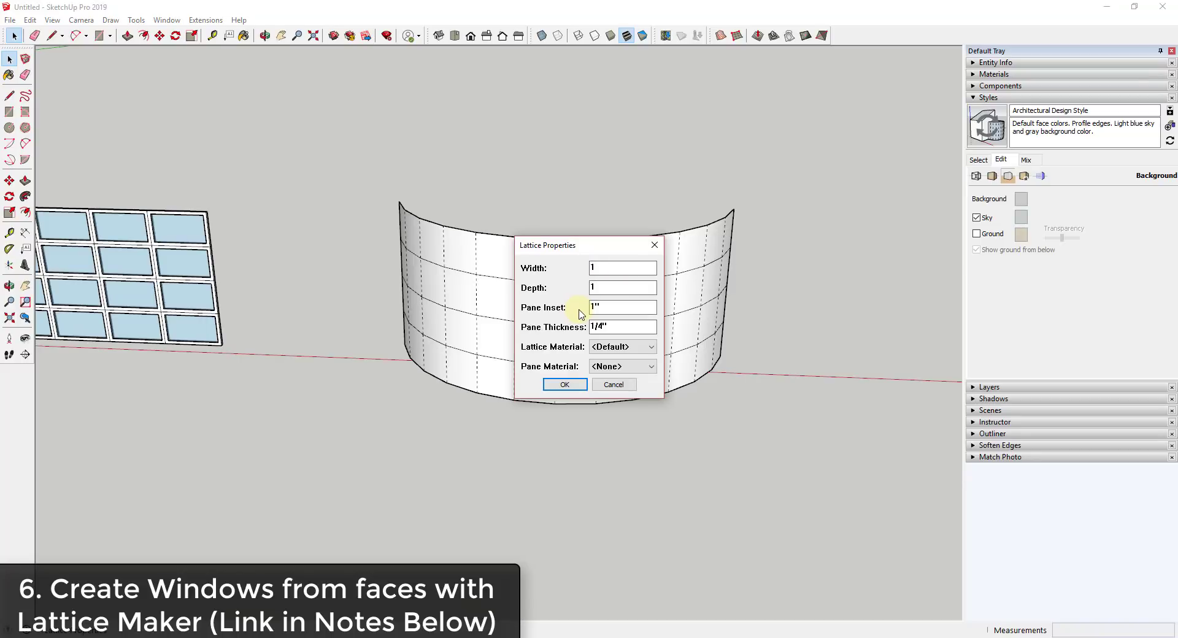
{"action": "left_click", "coordinate": [605, 366]}
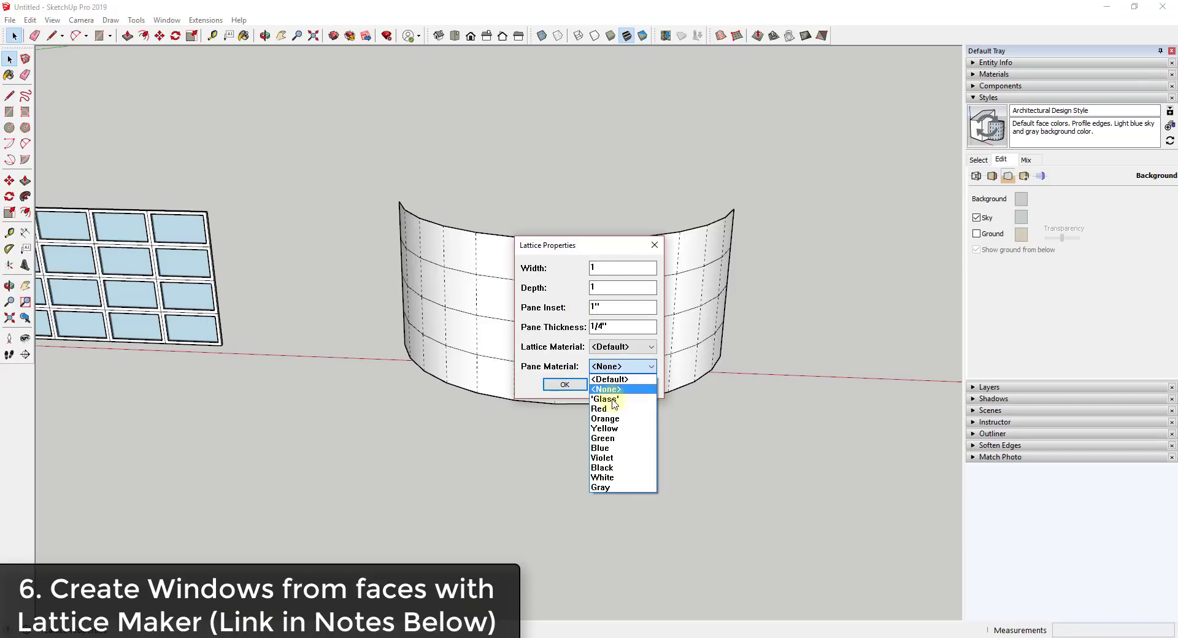
{"action": "left_click", "coordinate": [607, 399]}
{"action": "left_click", "coordinate": [565, 384]}
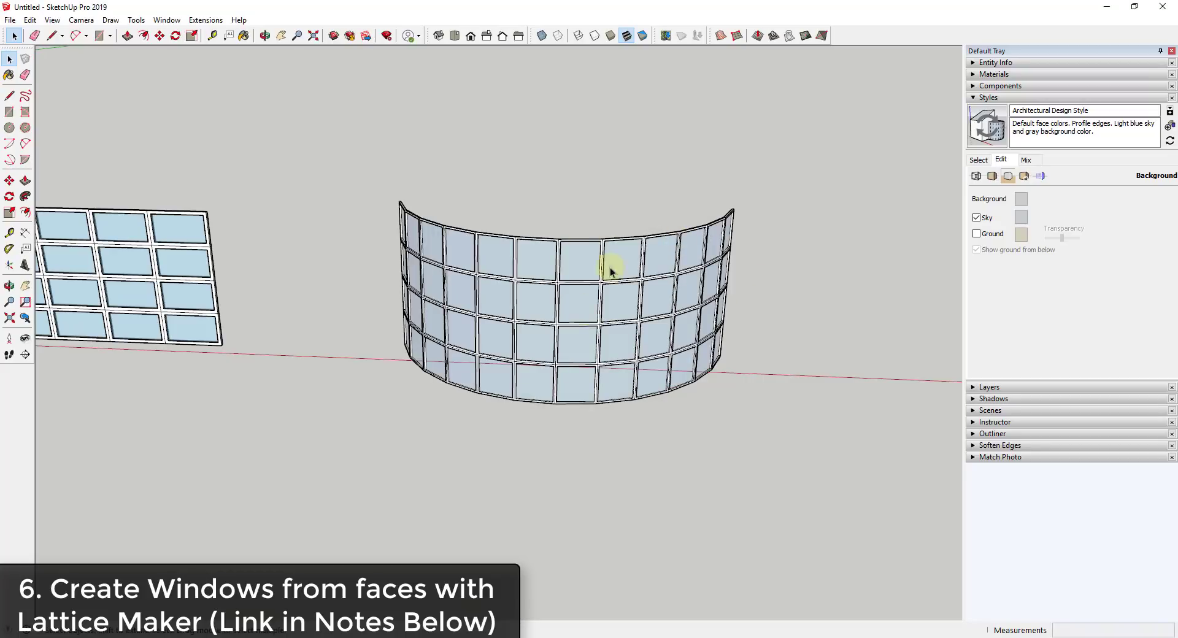
{"action": "scroll", "coordinate": [610, 266], "scroll_direction": "up", "scroll_amount": 5}
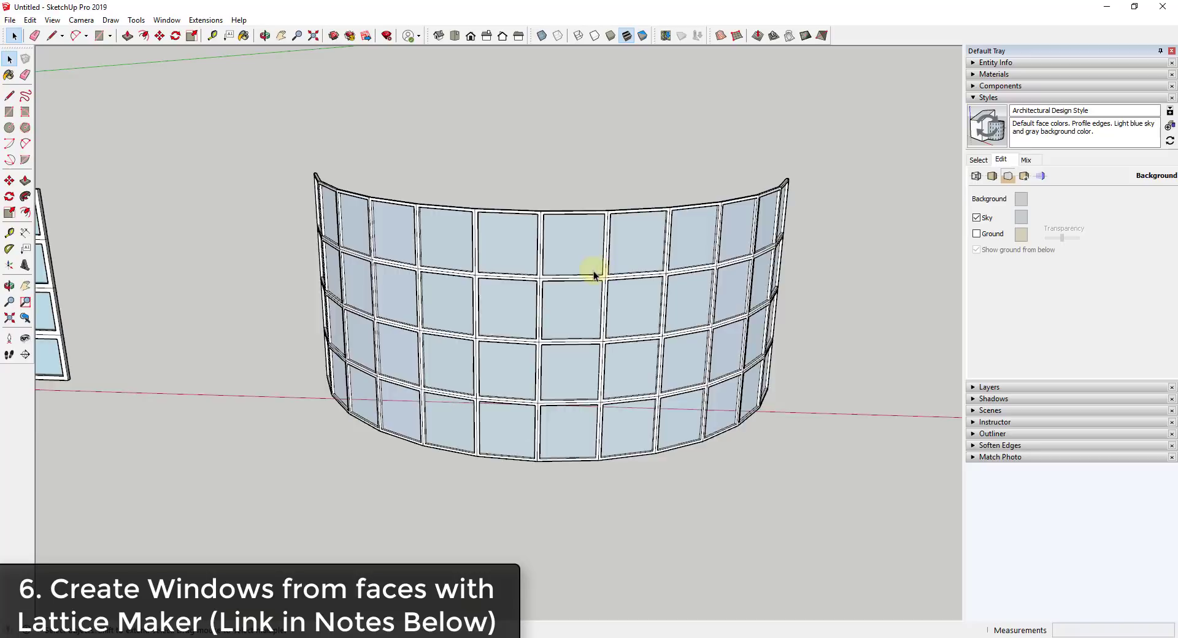
{"action": "scroll", "coordinate": [597, 275], "scroll_direction": "up", "scroll_amount": 1}
{"action": "scroll", "coordinate": [604, 279], "scroll_direction": "down", "scroll_amount": 1}
{"action": "middle_click_drag", "start_coordinate": [614, 291], "coordinate": [626, 265]}
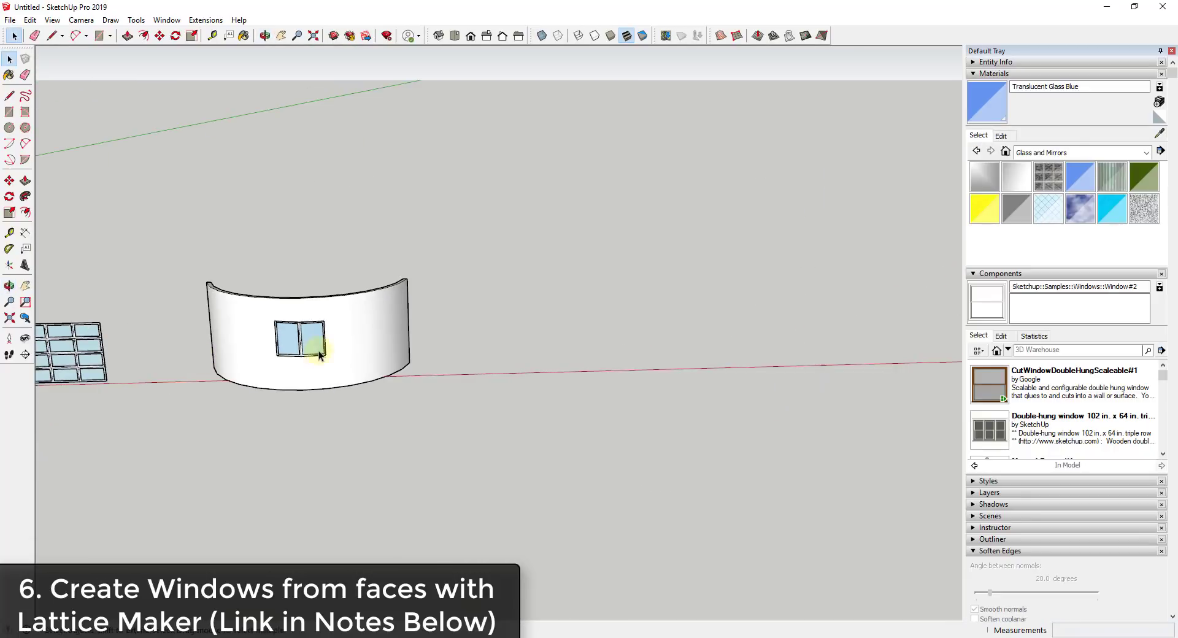
Step: Open Instant Door Window and pick a window style from the styles gallery
{"action": "scroll", "coordinate": [411, 333], "scroll_direction": "up", "scroll_amount": 2}
{"action": "scroll", "coordinate": [406, 316], "scroll_direction": "down", "scroll_amount": 2}
{"action": "middle_click_drag", "start_coordinate": [439, 350], "coordinate": [663, 344]}
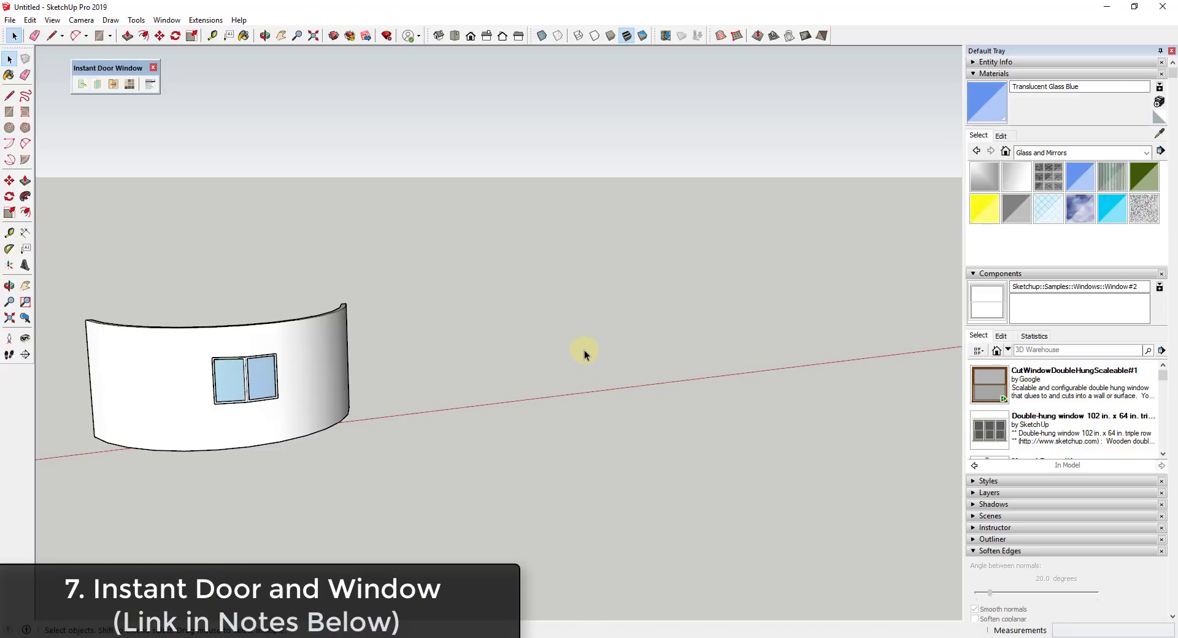
{"action": "left_click", "coordinate": [82, 87]}
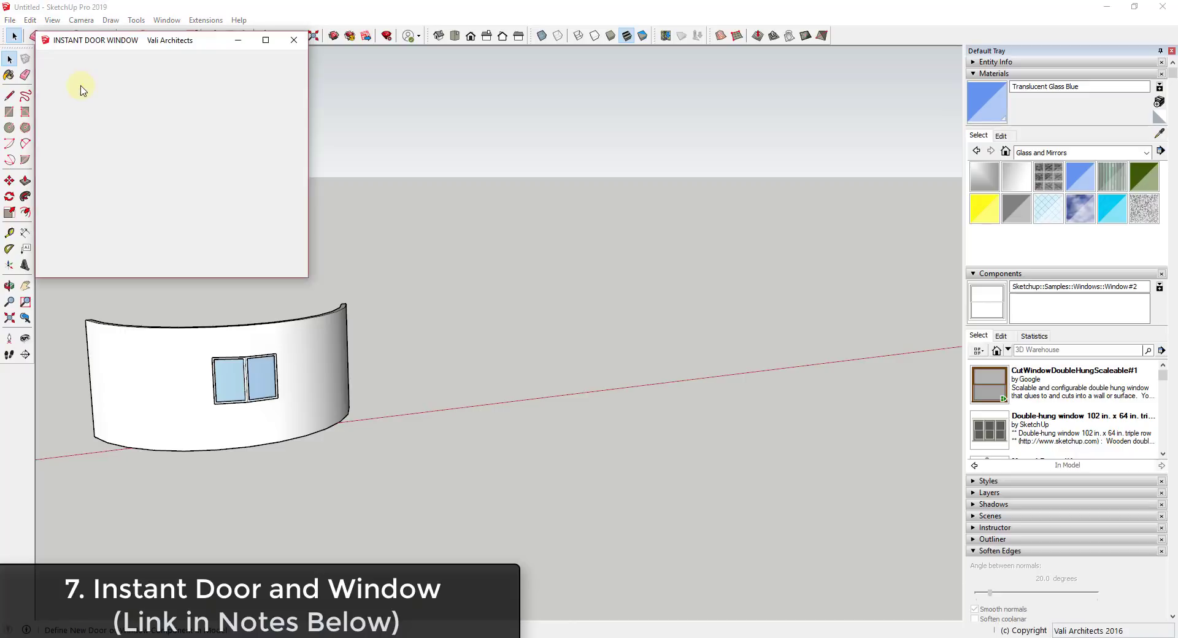
{"action": "left_click", "coordinate": [81, 90]}
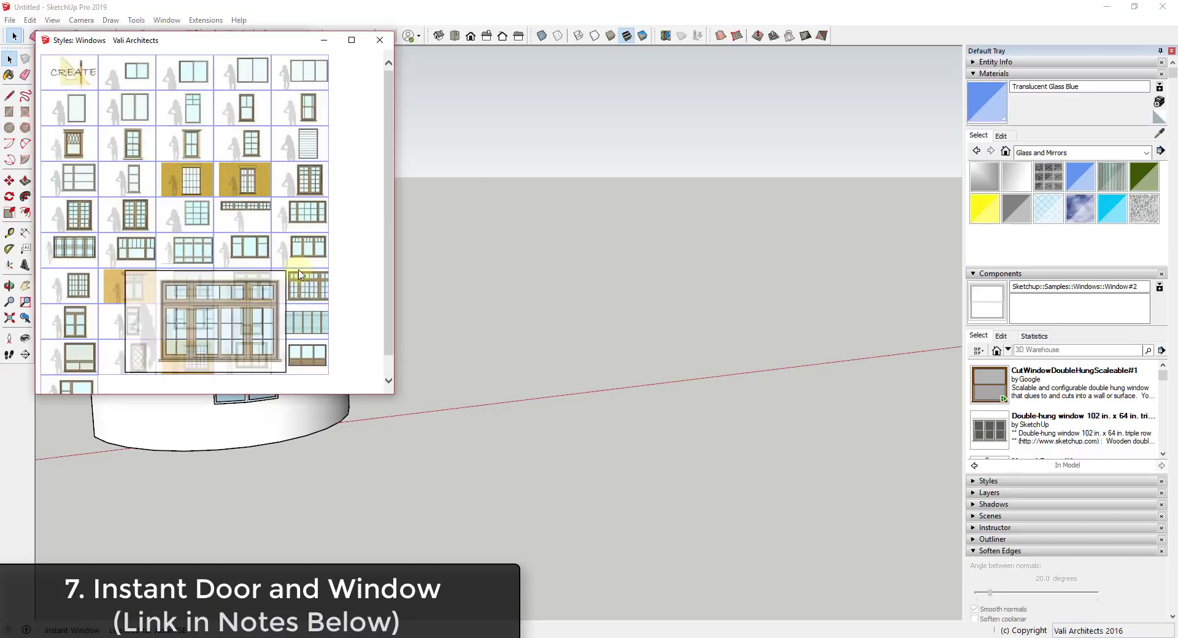
{"action": "mouse_move", "coordinate": [313, 294]}
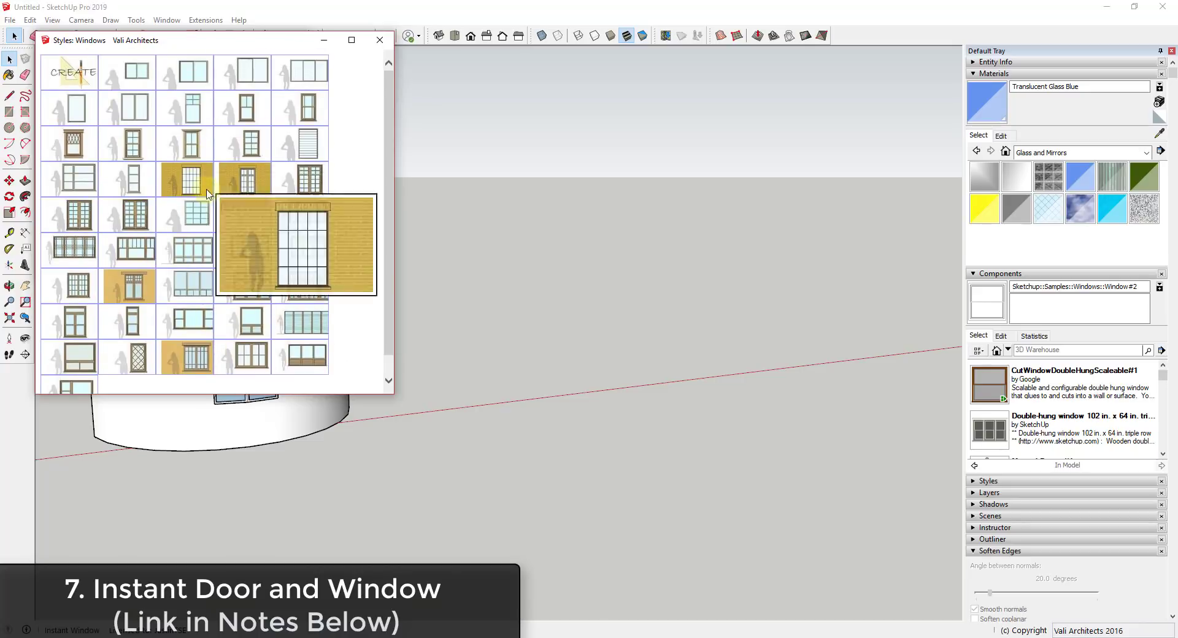
{"action": "left_click", "coordinate": [380, 41]}
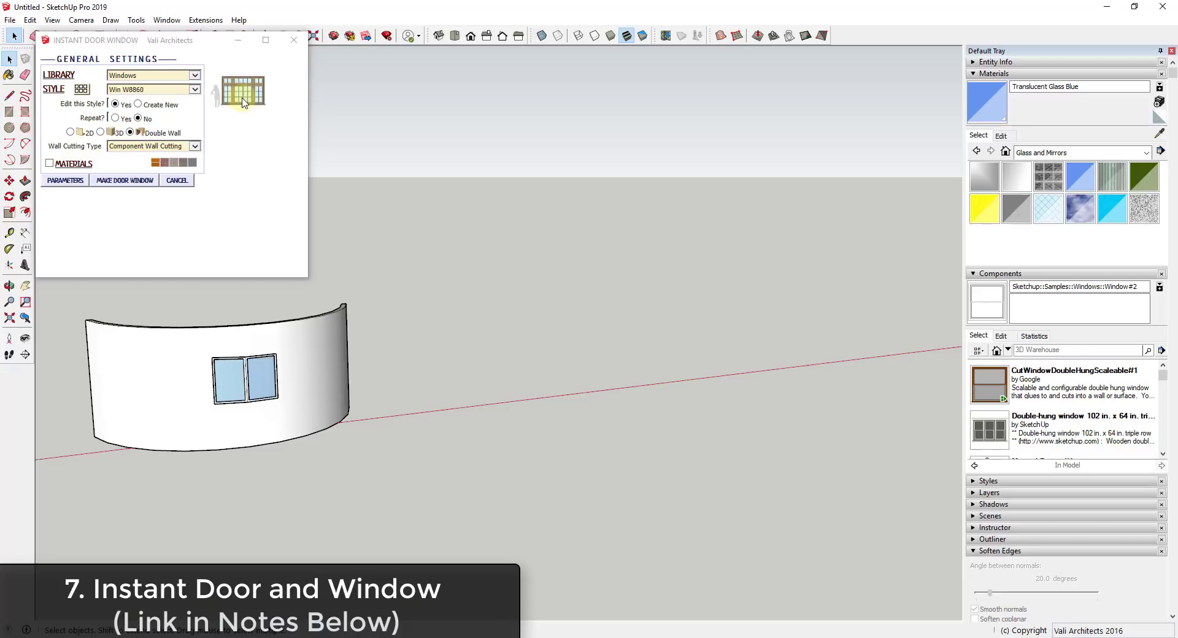
Step: Try the win1T2, win1T3 and winStacked12 window types in Parameters, then settle on win3T3
{"action": "left_click", "coordinate": [65, 182]}
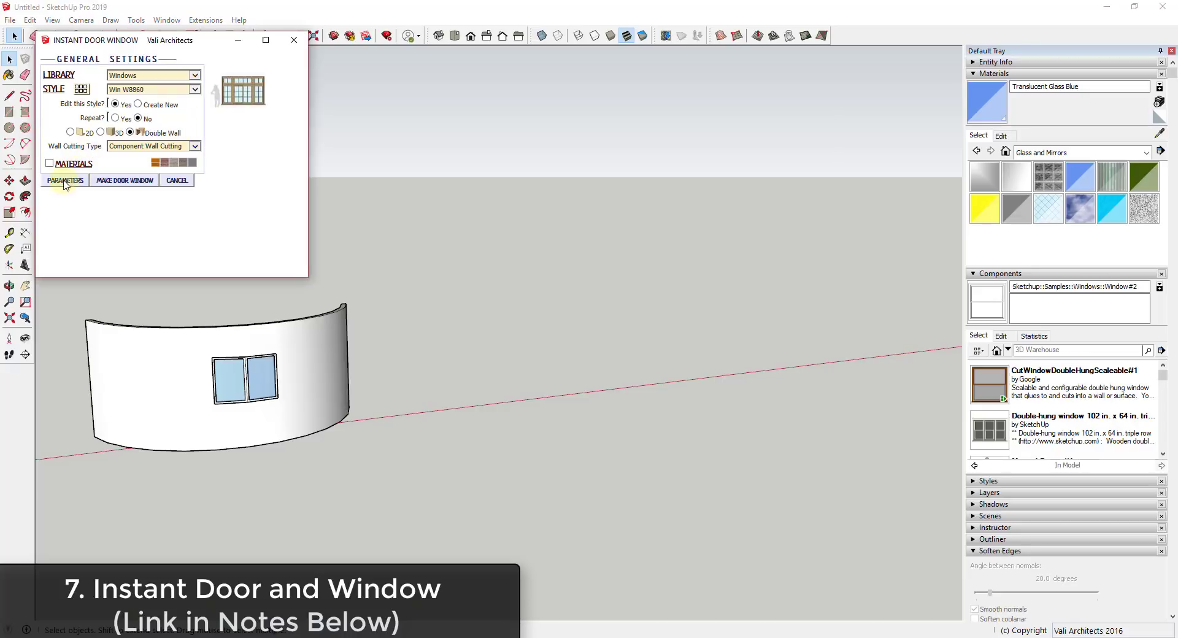
{"action": "scroll", "coordinate": [198, 169], "scroll_direction": "down", "scroll_amount": 1}
{"action": "left_click", "coordinate": [127, 157]}
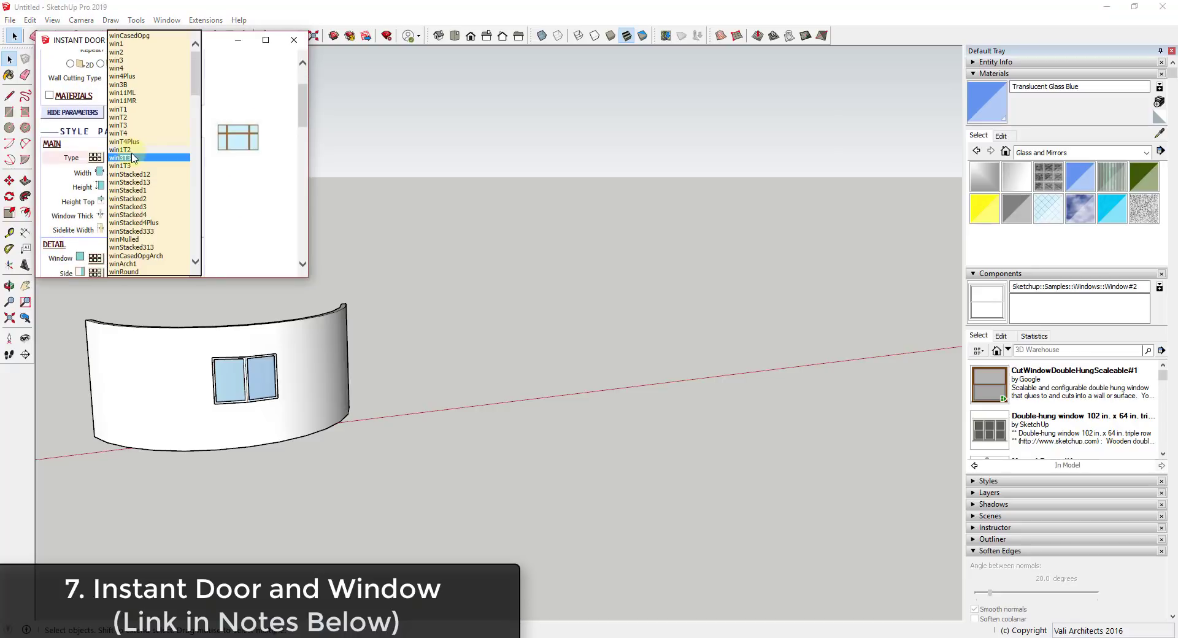
{"action": "left_click", "coordinate": [132, 159]}
{"action": "left_click", "coordinate": [141, 159]}
{"action": "left_click", "coordinate": [135, 150]}
{"action": "left_click", "coordinate": [143, 161]}
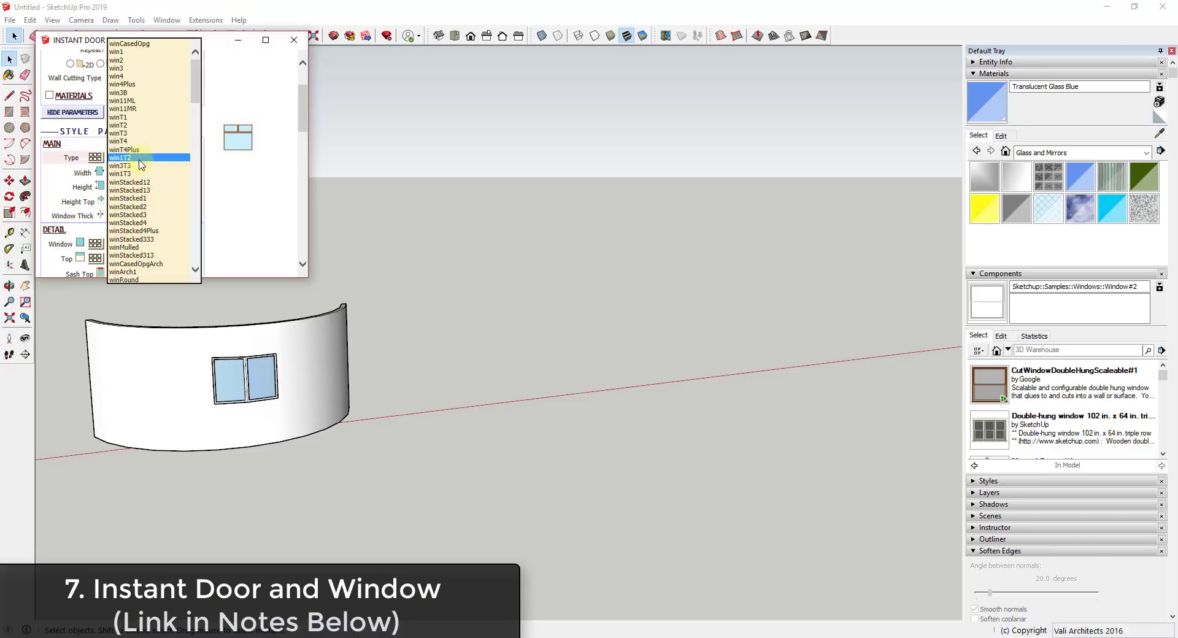
{"action": "left_click", "coordinate": [130, 175]}
{"action": "left_click", "coordinate": [138, 158]}
{"action": "left_click", "coordinate": [135, 166]}
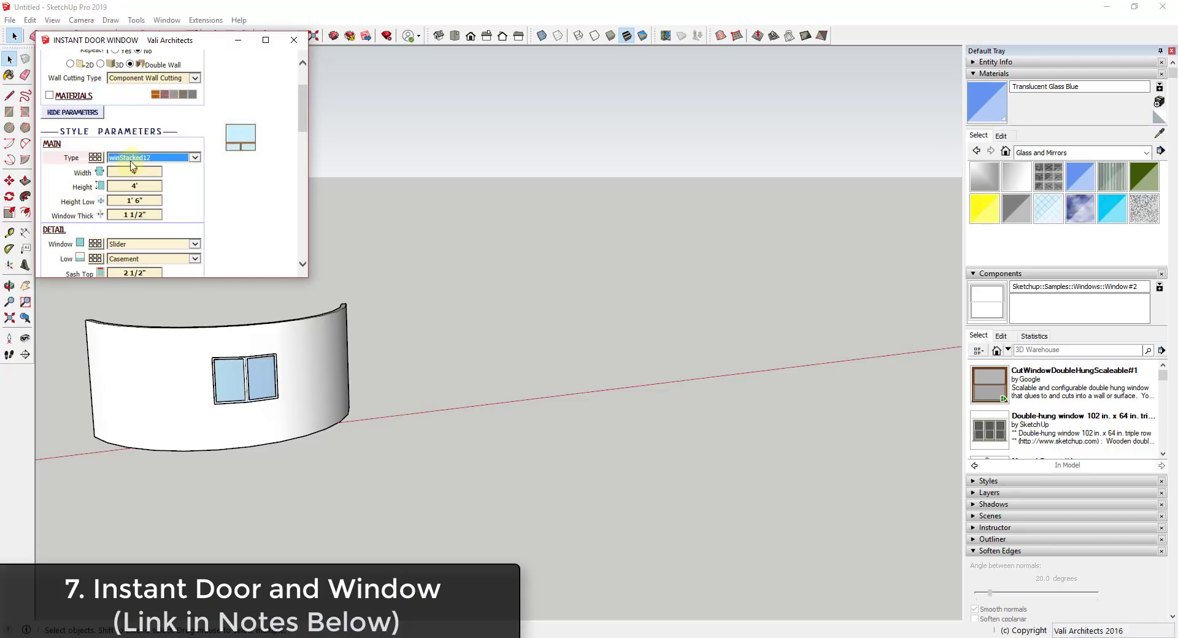
{"action": "left_click", "coordinate": [135, 160]}
{"action": "left_click", "coordinate": [134, 142]}
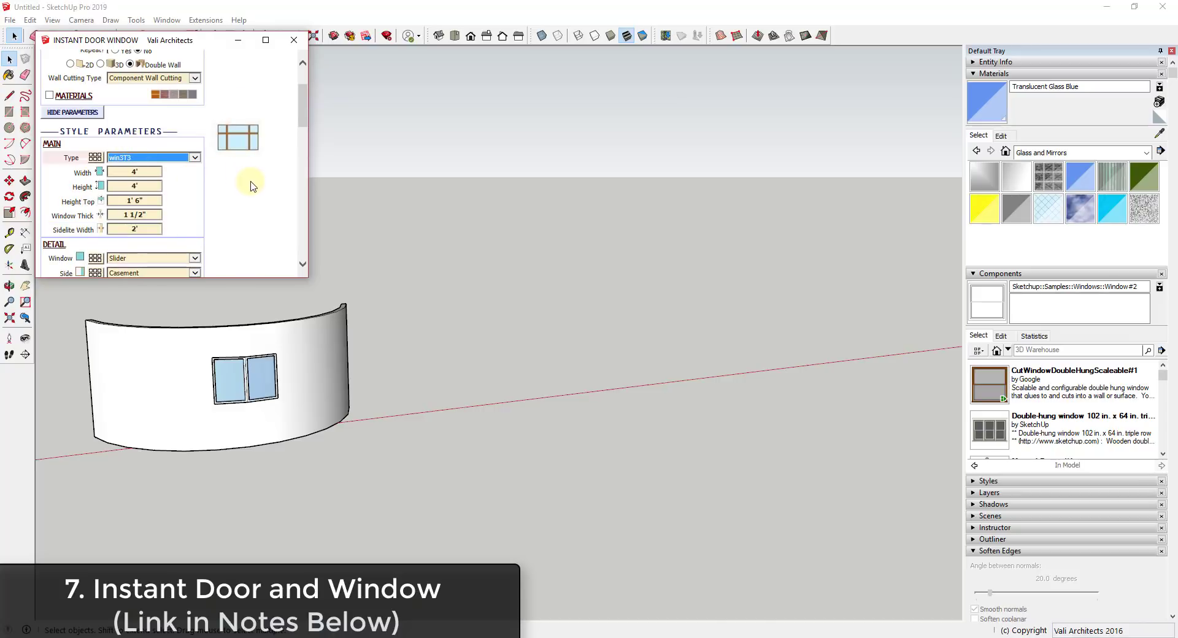
Step: Generate the 4' × 4' win3T3 window with Make Door Window
{"action": "scroll", "coordinate": [251, 186], "scroll_direction": "down", "scroll_amount": 5}
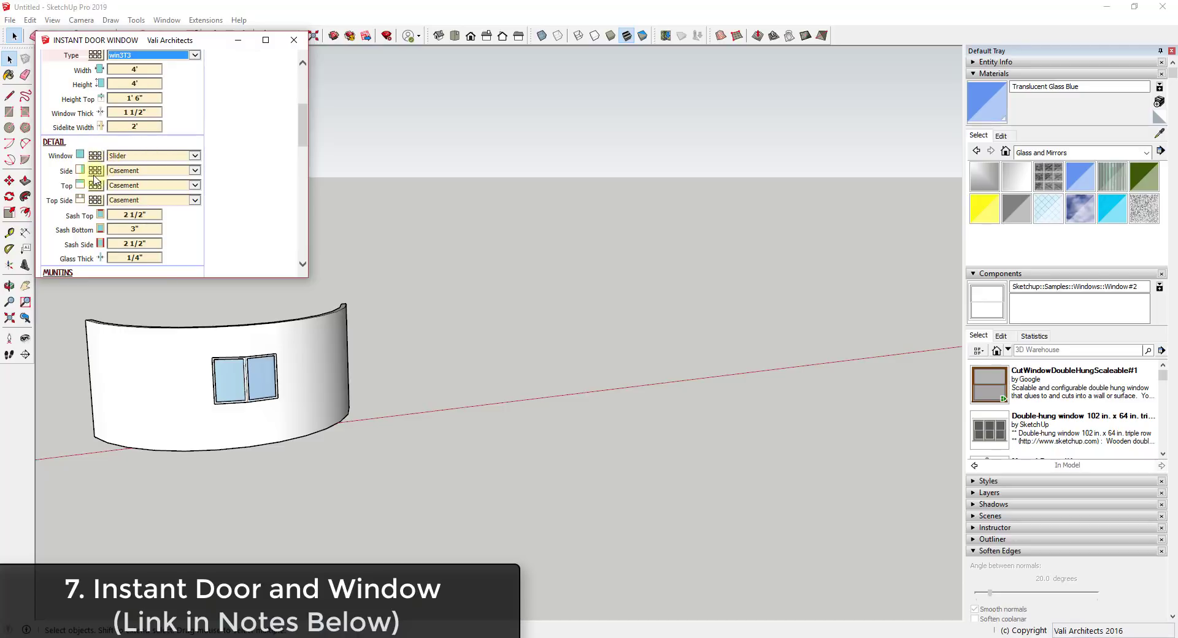
{"action": "scroll", "coordinate": [245, 218], "scroll_direction": "down", "scroll_amount": 11}
{"action": "scroll", "coordinate": [243, 220], "scroll_direction": "down", "scroll_amount": 14}
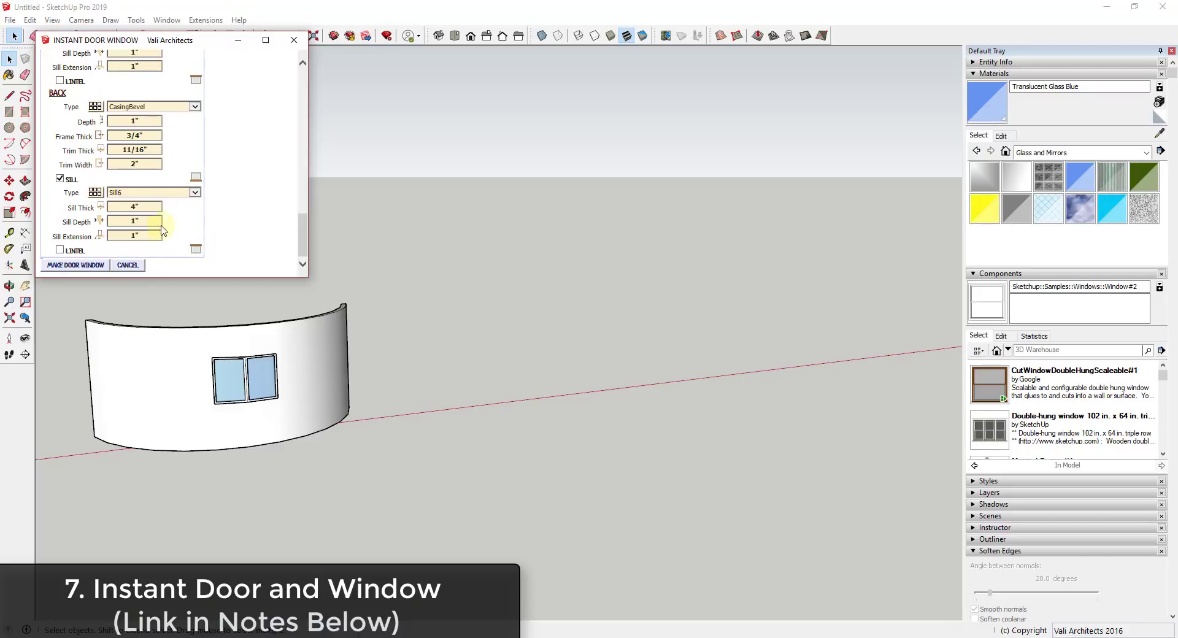
{"action": "left_click", "coordinate": [78, 265]}
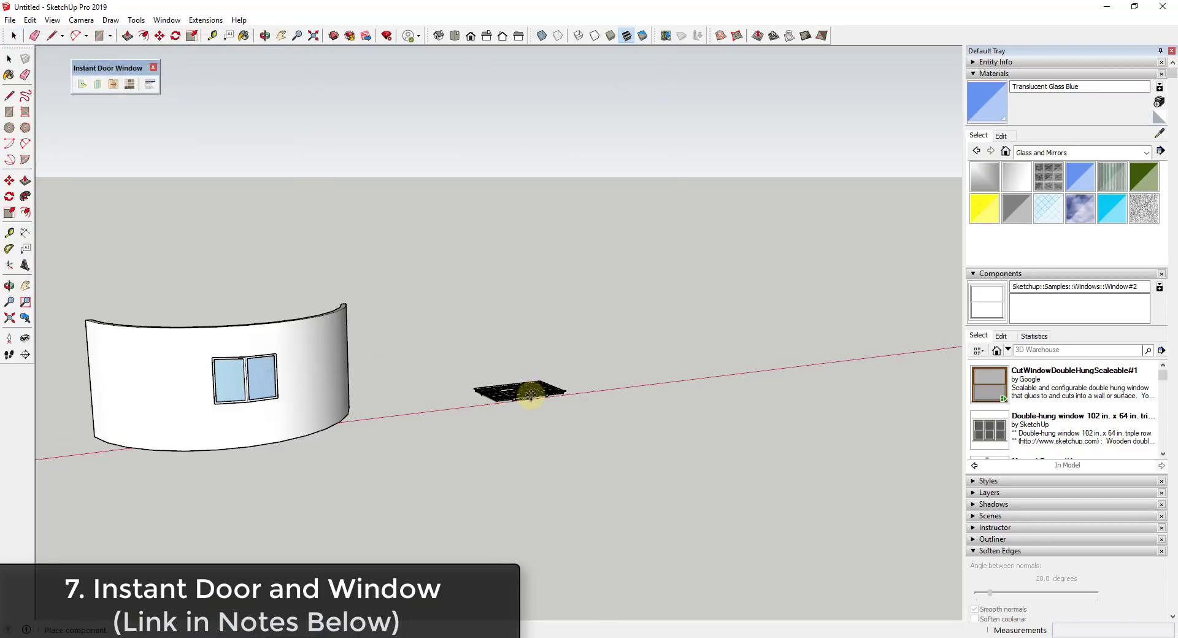
Step: Rotate the new window -90° to stand upright, dismissing the missing back wall warning
{"action": "middle_click_drag", "start_coordinate": [515, 399], "coordinate": [500, 429]}
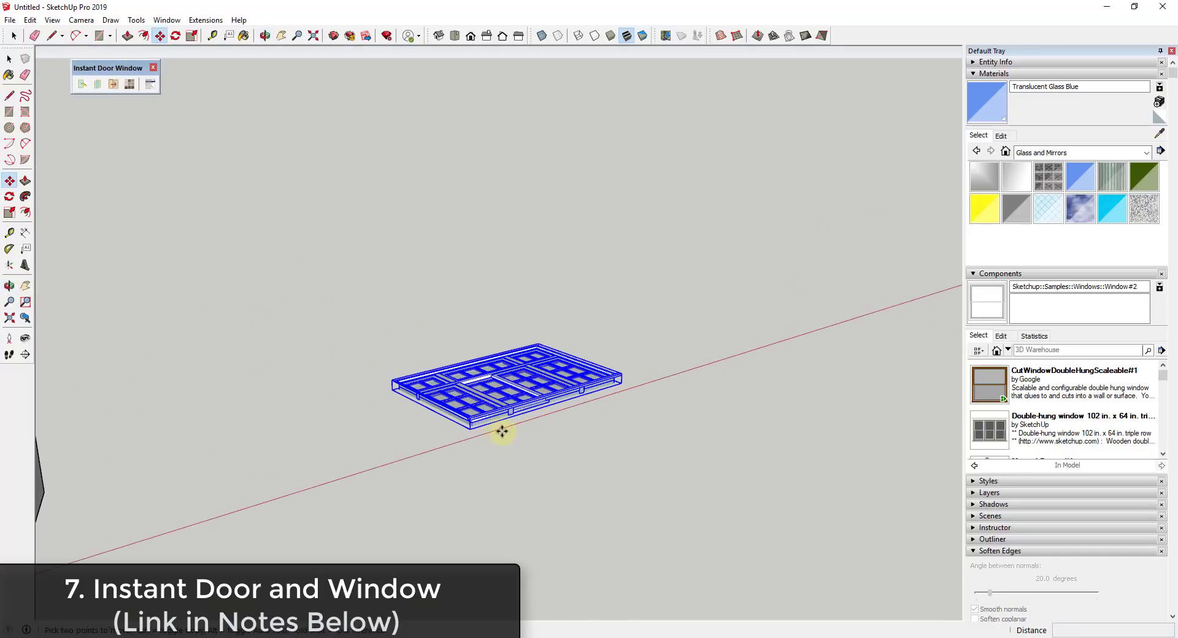
{"action": "left_click", "coordinate": [460, 421]}
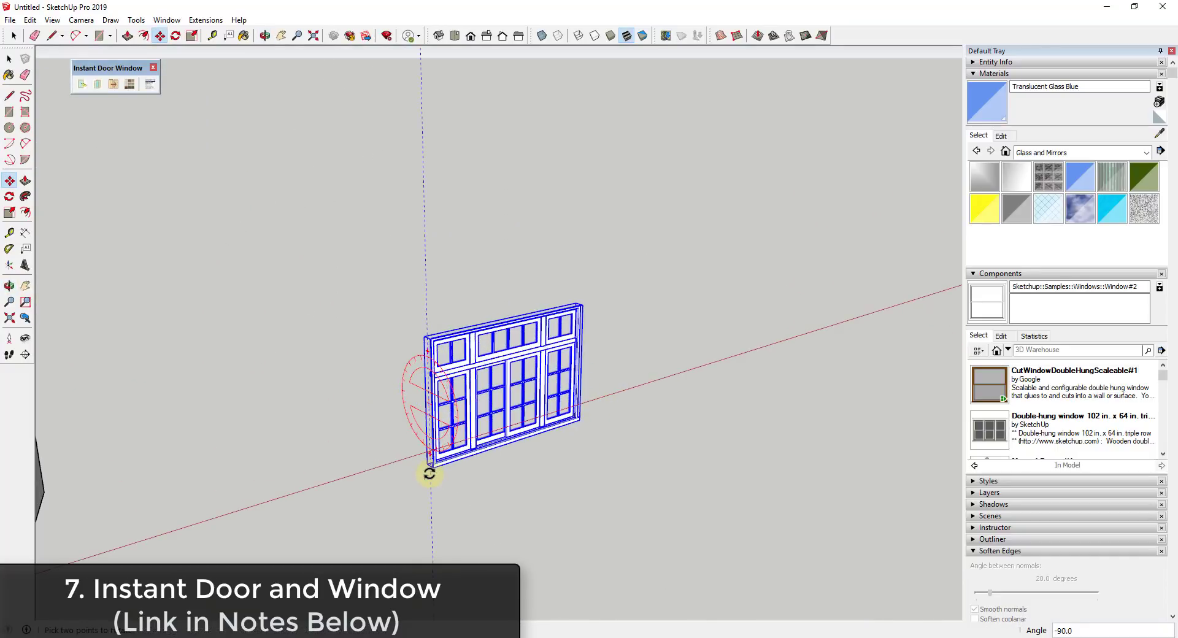
{"action": "left_click", "coordinate": [432, 474]}
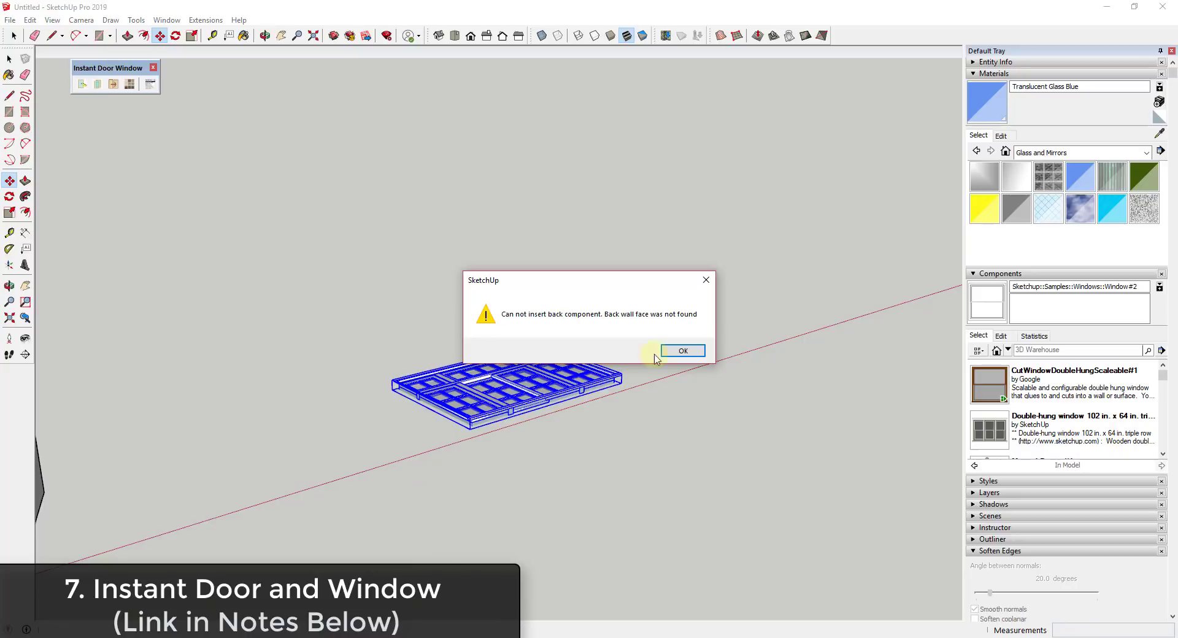
{"action": "left_click", "coordinate": [688, 351]}
{"action": "key", "text": "m"}
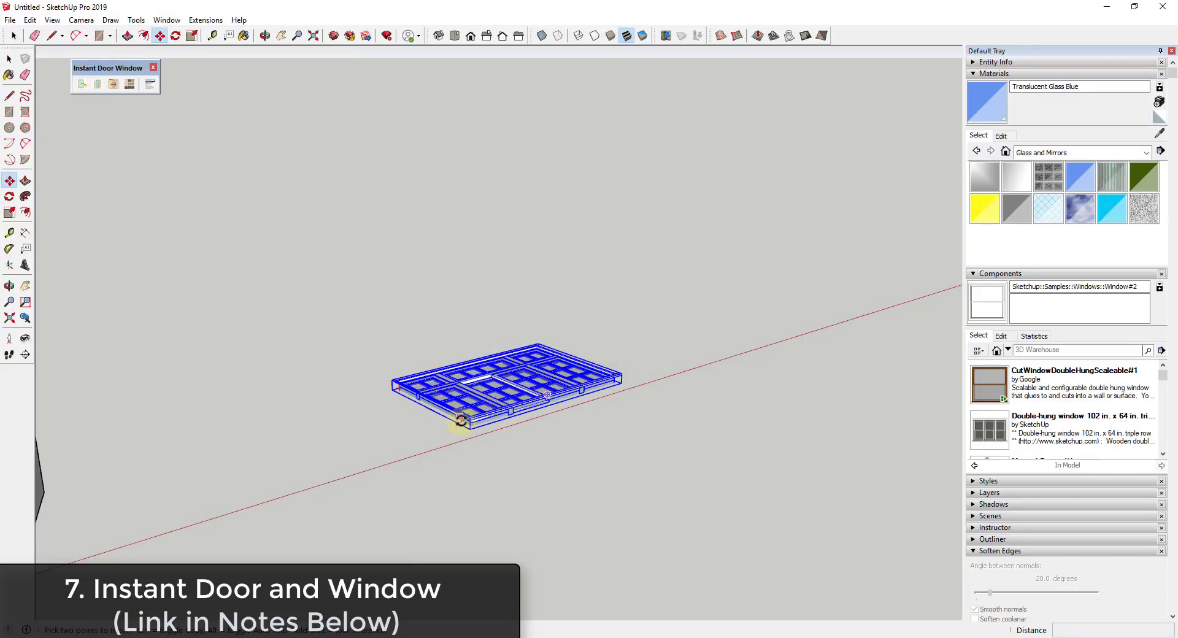
{"action": "left_click", "coordinate": [455, 424]}
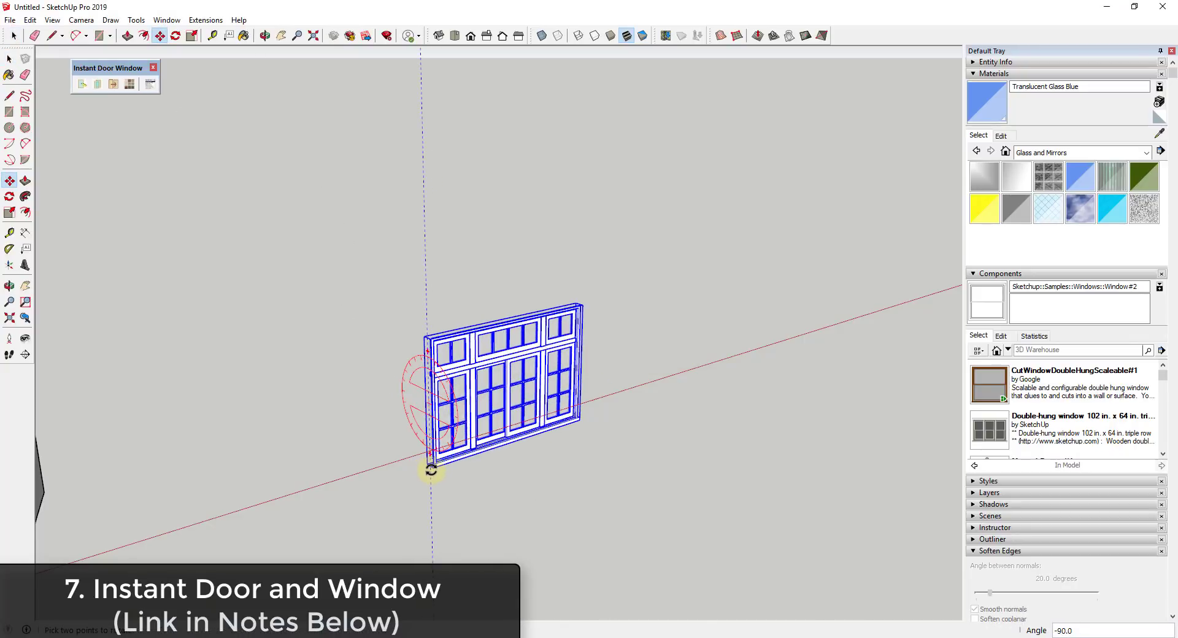
{"action": "left_click", "coordinate": [428, 469]}
{"action": "key", "text": "space"}
Step: Raise the upright window off the ground and reopen the Instant Door Window settings
{"action": "key", "text": "m"}
{"action": "left_click", "coordinate": [434, 468]}
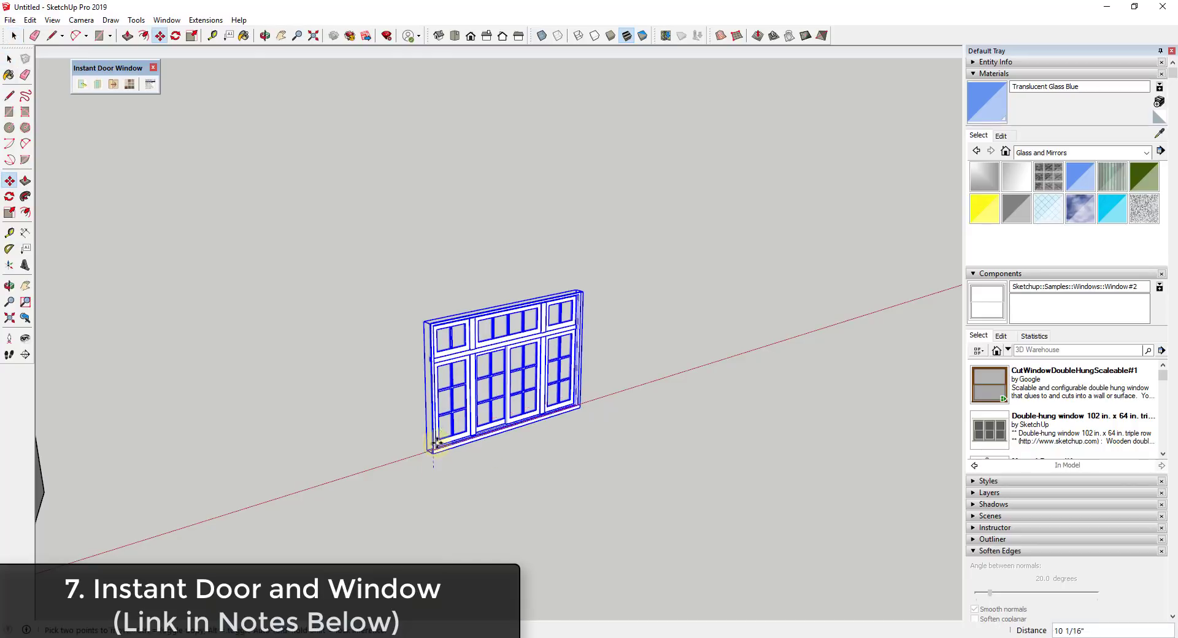
{"action": "left_click", "coordinate": [434, 416]}
{"action": "key", "text": "space"}
{"action": "scroll", "coordinate": [568, 329], "scroll_direction": "up", "scroll_amount": 3}
{"action": "middle_click_drag", "start_coordinate": [569, 332], "coordinate": [534, 365]}
{"action": "scroll", "coordinate": [560, 346], "scroll_direction": "down", "scroll_amount": 3}
{"action": "scroll", "coordinate": [595, 375], "scroll_direction": "up", "scroll_amount": 5}
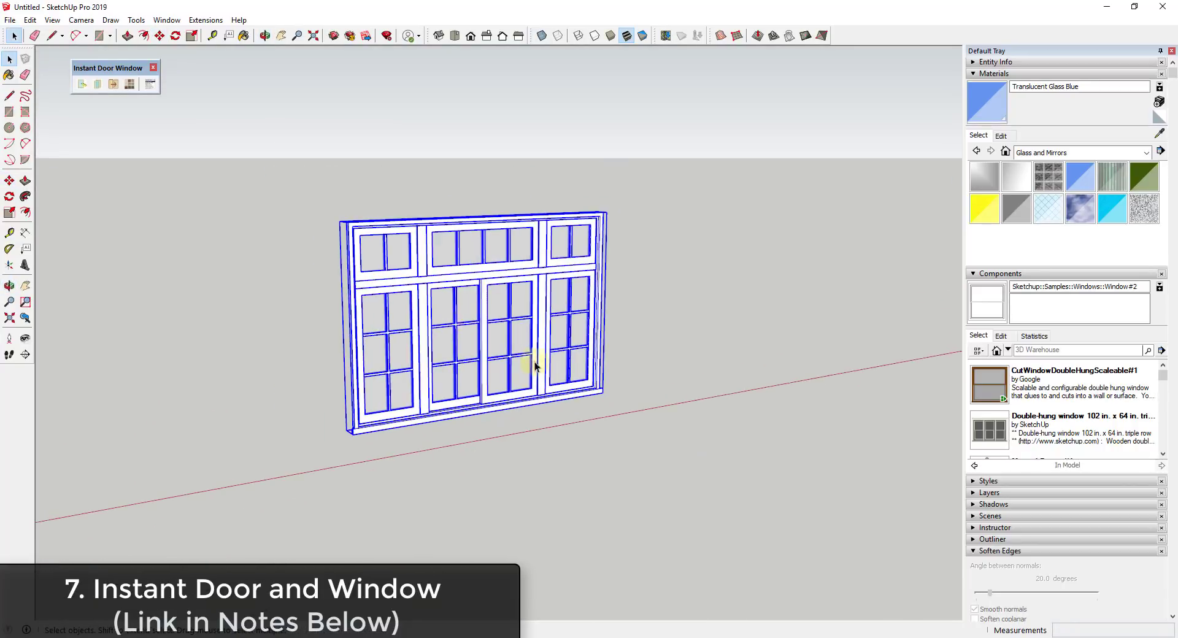
{"action": "left_click", "coordinate": [81, 83]}
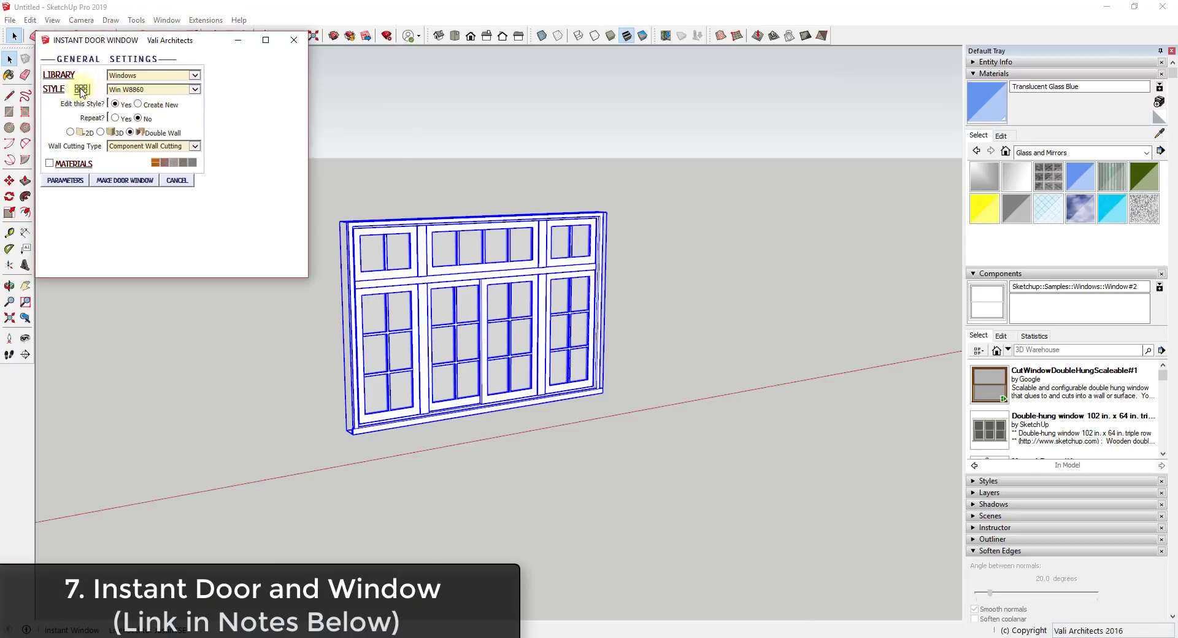
Step: Generate the Win W5040 window as a 2D style and place it in the model
{"action": "left_click", "coordinate": [80, 91]}
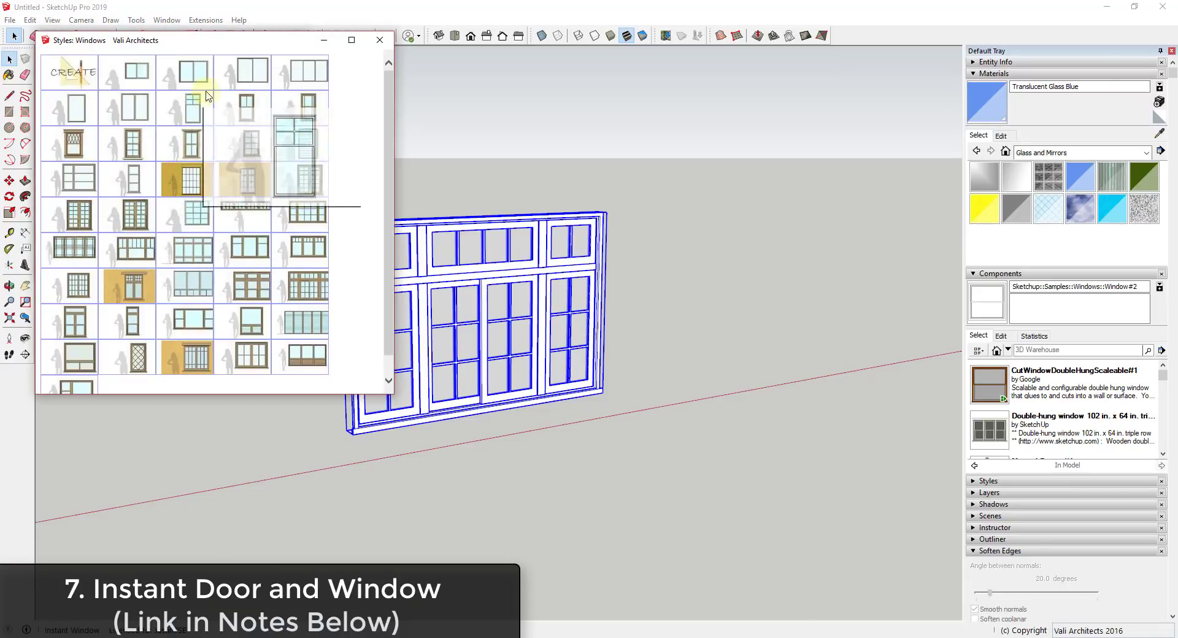
{"action": "scroll", "coordinate": [253, 312], "scroll_direction": "down", "scroll_amount": 1}
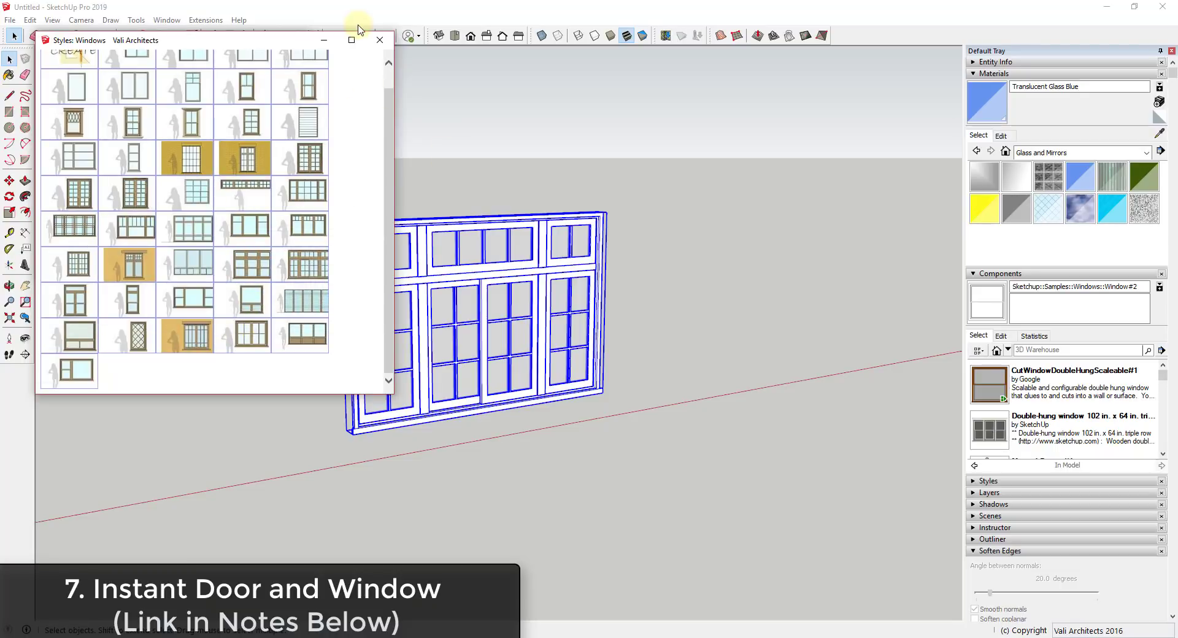
{"action": "left_click", "coordinate": [380, 40]}
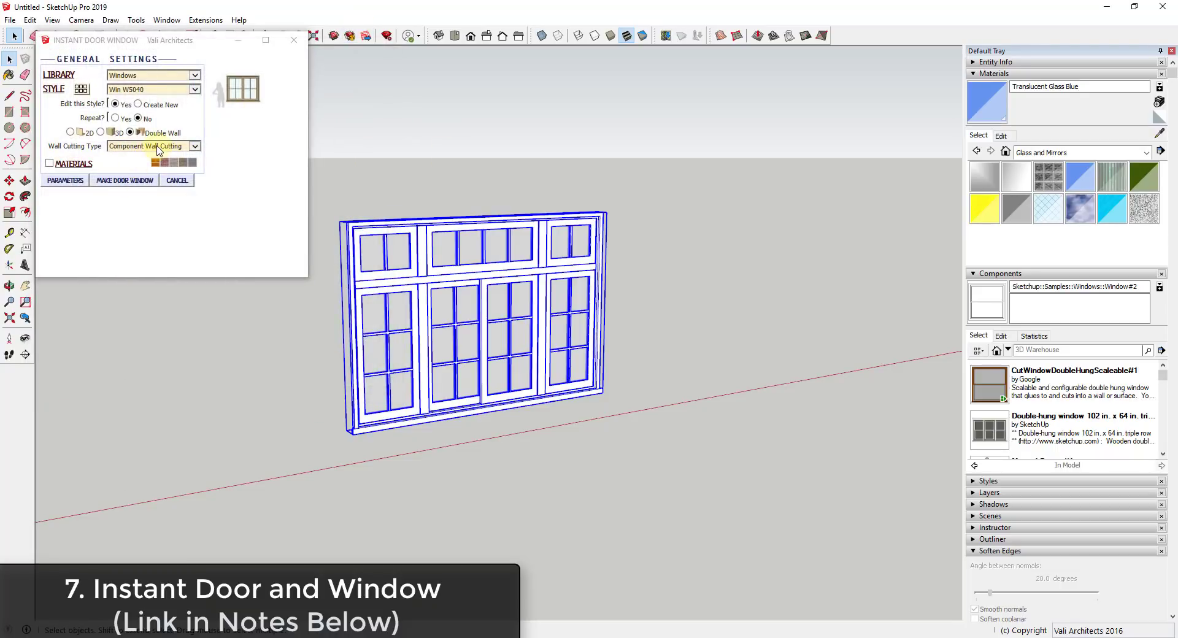
{"action": "left_click", "coordinate": [70, 133]}
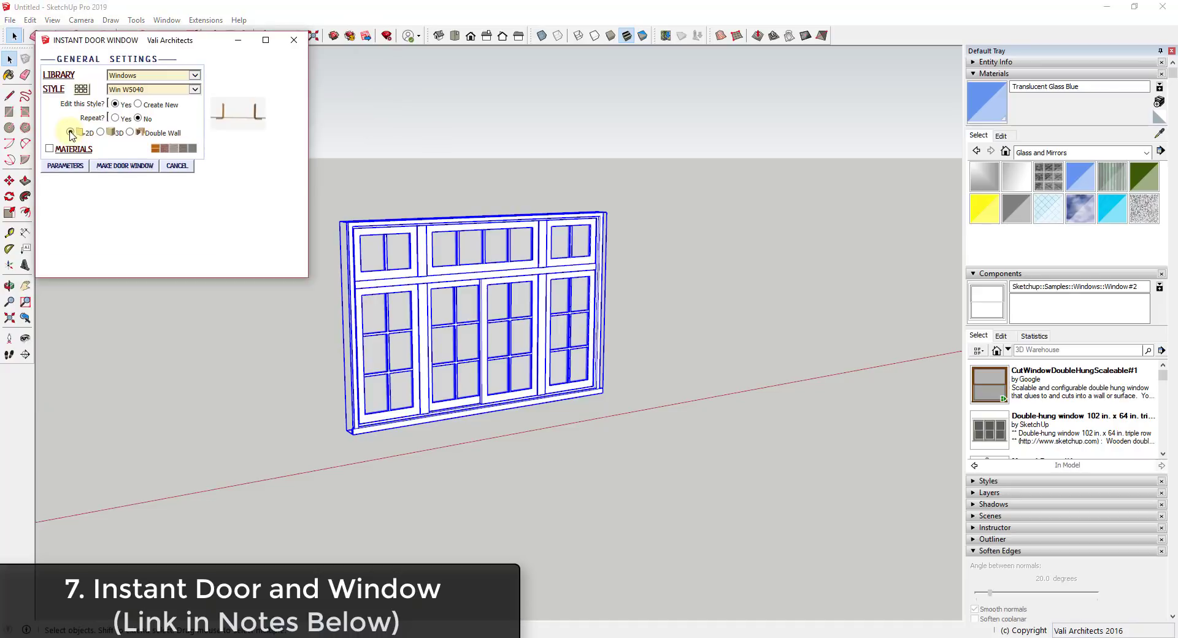
{"action": "left_click", "coordinate": [66, 166]}
{"action": "scroll", "coordinate": [203, 184], "scroll_direction": "down", "scroll_amount": 5}
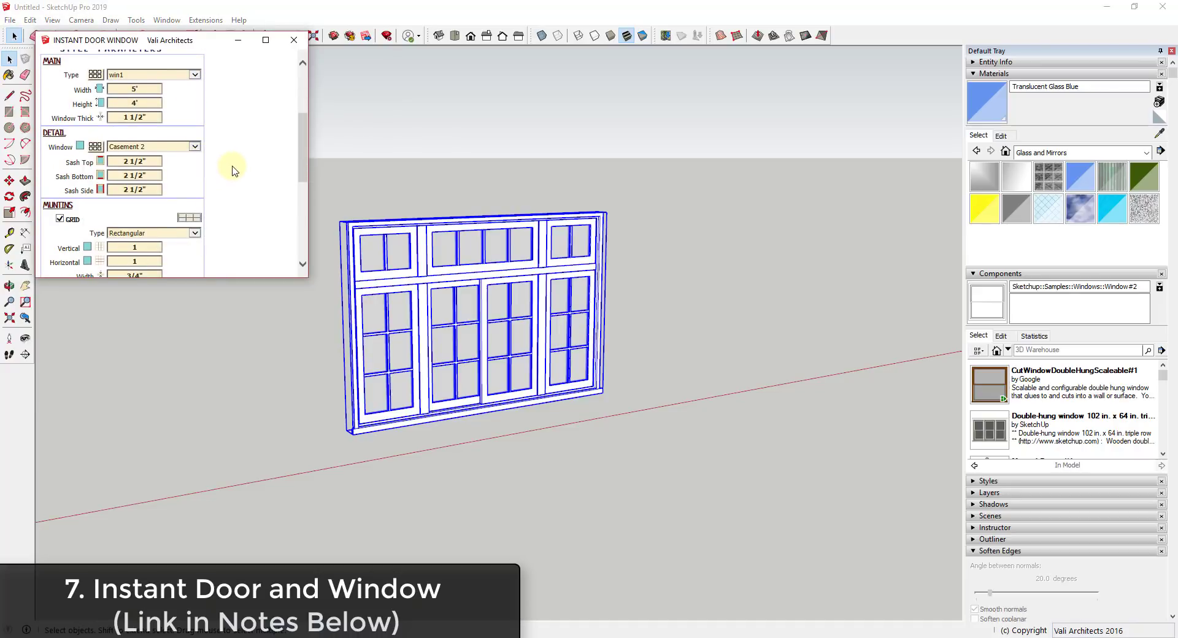
{"action": "scroll", "coordinate": [184, 184], "scroll_direction": "down", "scroll_amount": 10}
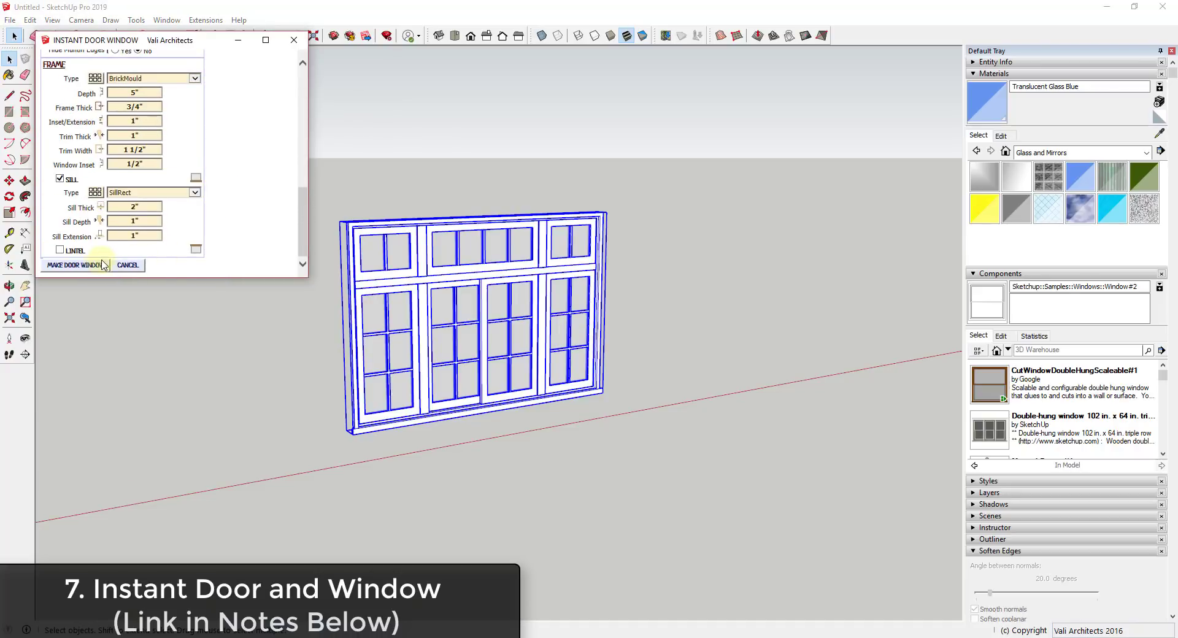
{"action": "left_click", "coordinate": [86, 267]}
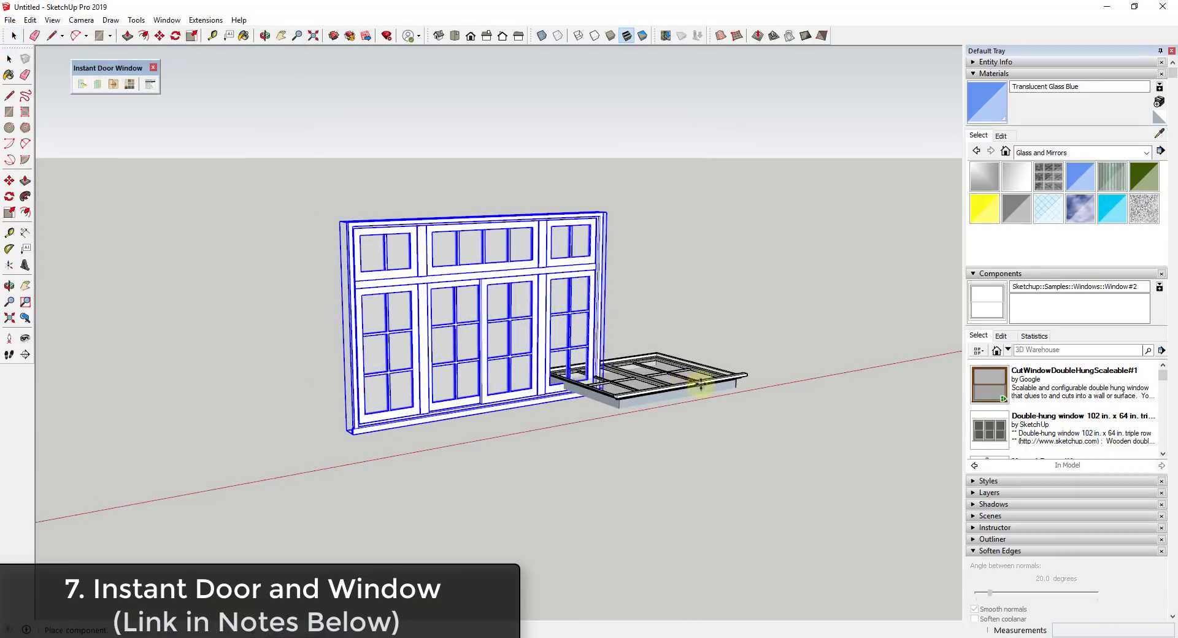
{"action": "left_click", "coordinate": [736, 374]}
Step: Rotate the 5' × 4' casement window upright and move it beside the lattice window
{"action": "scroll", "coordinate": [700, 383], "scroll_direction": "up", "scroll_amount": 3}
{"action": "key", "text": "m"}
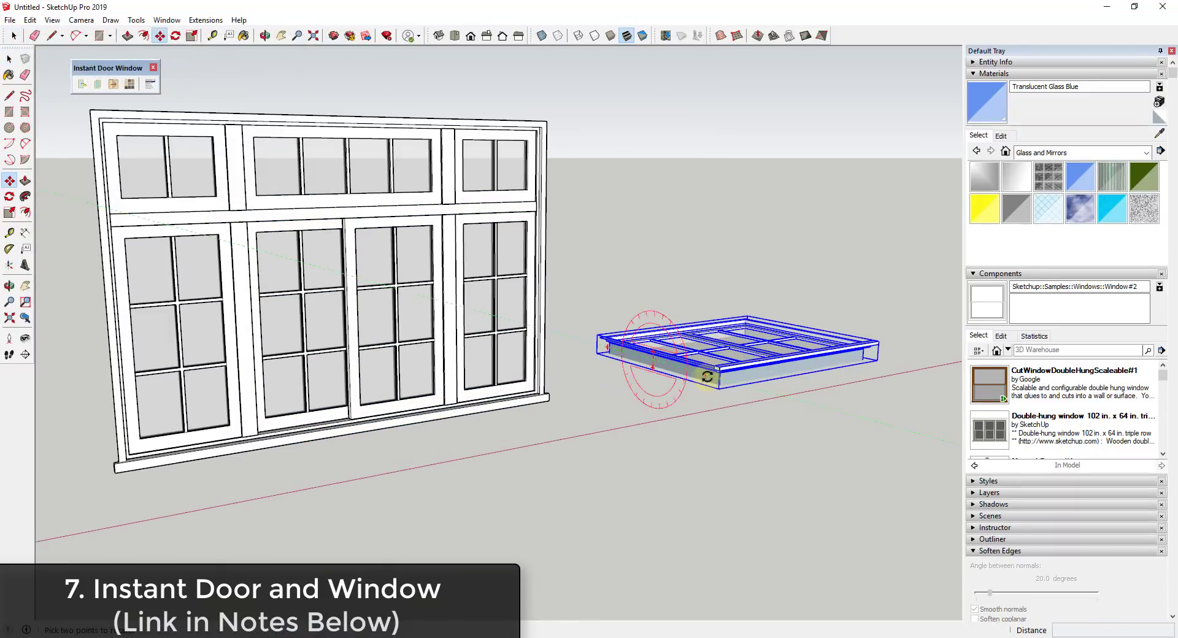
{"action": "left_click", "coordinate": [706, 377]}
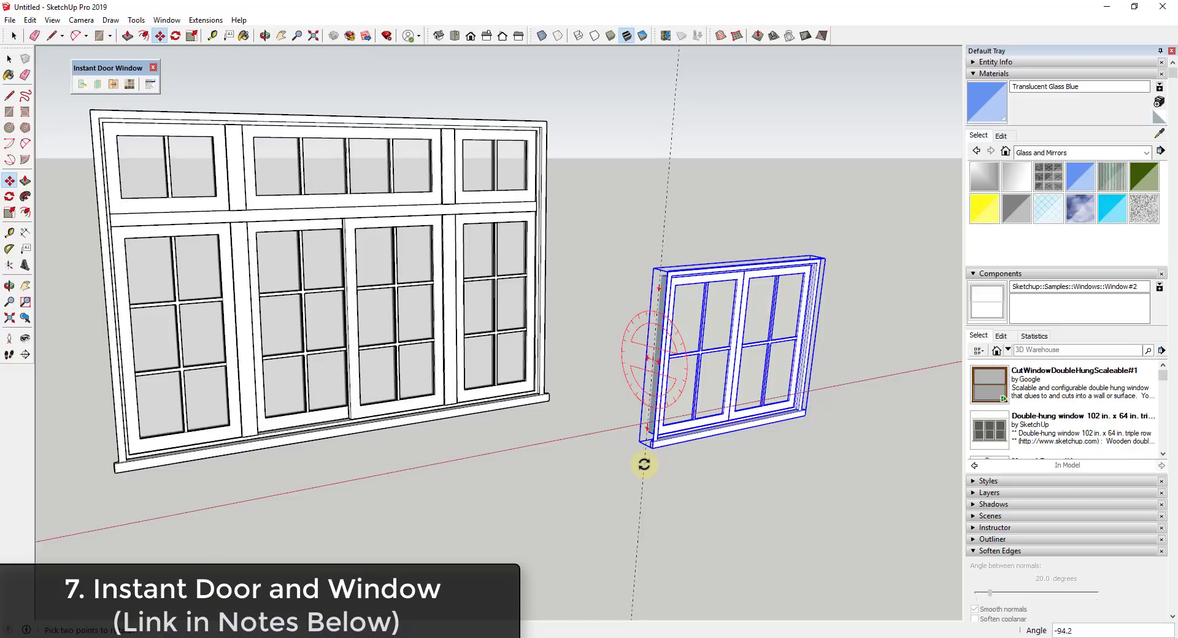
{"action": "left_click", "coordinate": [648, 473]}
{"action": "key", "text": "space"}
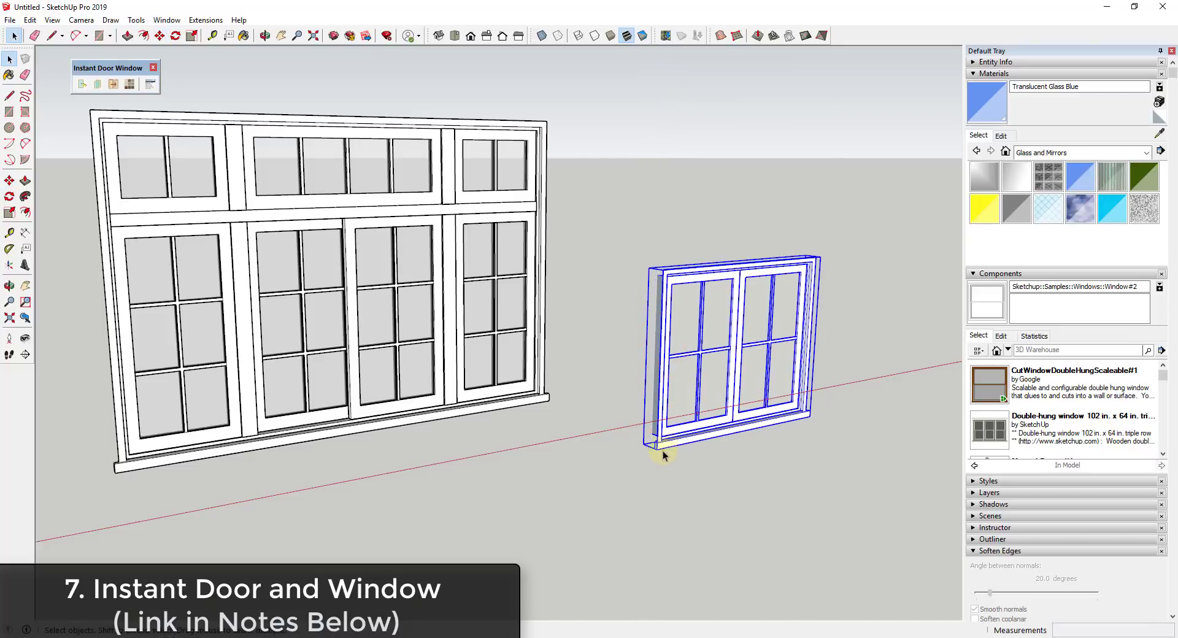
{"action": "key", "text": "m"}
{"action": "left_click", "coordinate": [657, 452]}
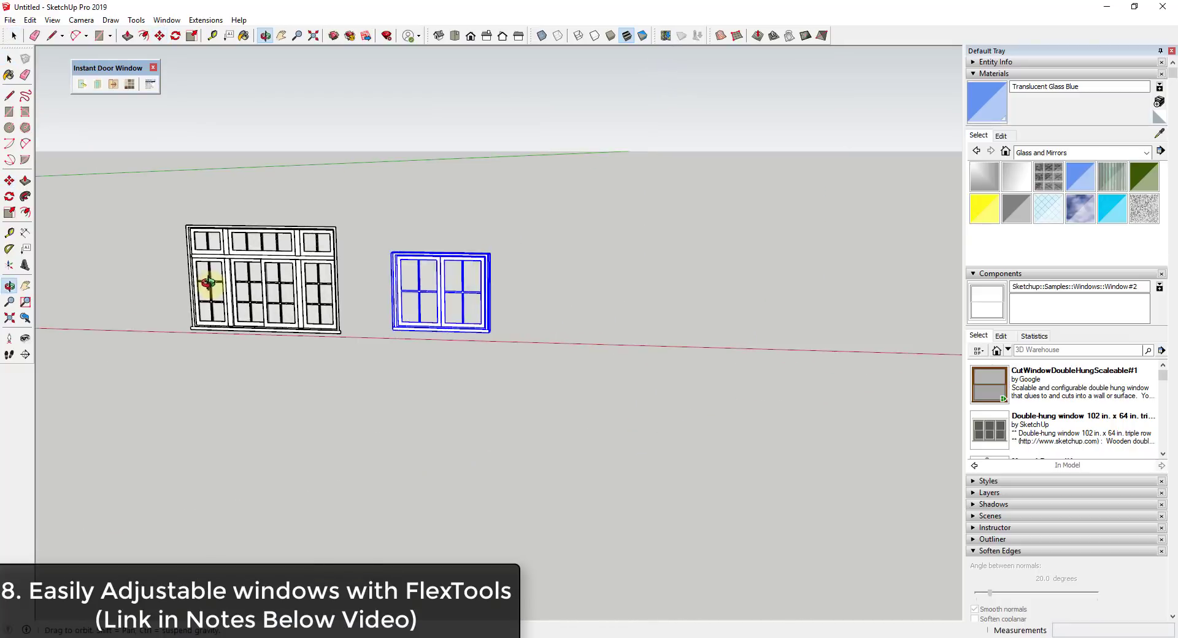
Step: Close the Instant Door Window toolbar and bring up the list of available toolbars
{"action": "scroll", "coordinate": [208, 311], "scroll_direction": "up", "scroll_amount": 2}
{"action": "key", "text": "space"}
{"action": "scroll", "coordinate": [233, 289], "scroll_direction": "down", "scroll_amount": 3}
{"action": "middle_click_drag", "start_coordinate": [266, 274], "coordinate": [225, 362]}
{"action": "scroll", "coordinate": [529, 287], "scroll_direction": "down", "scroll_amount": 3}
{"action": "scroll", "coordinate": [461, 272], "scroll_direction": "up", "scroll_amount": 5}
{"action": "middle_click_drag", "start_coordinate": [568, 305], "coordinate": [572, 313]}
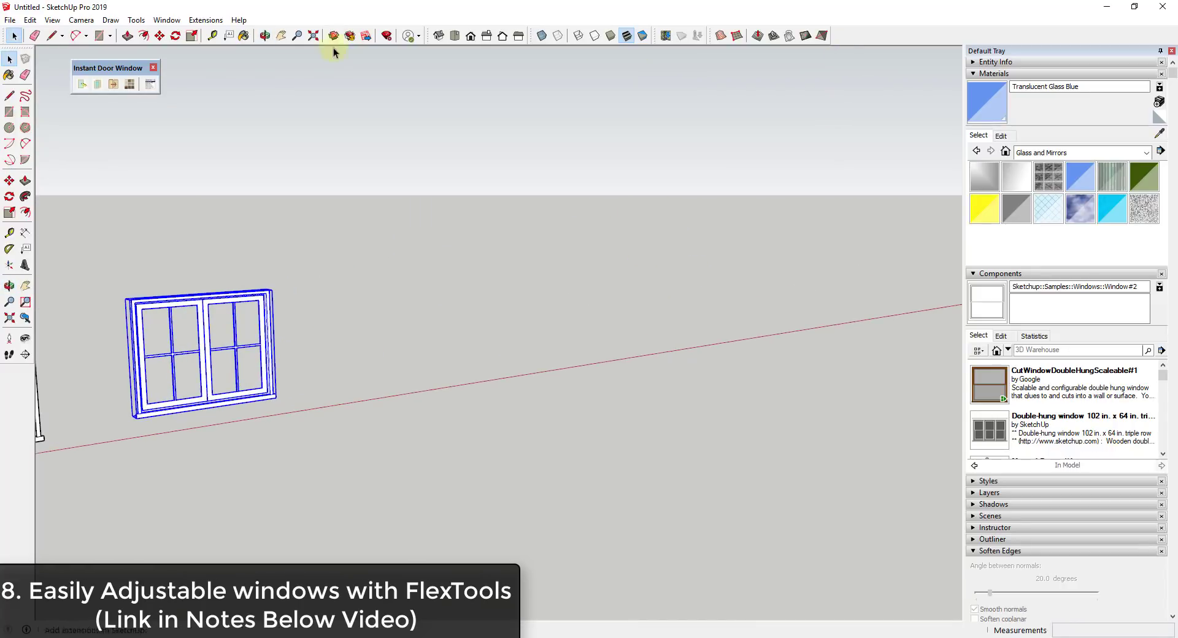
{"action": "left_click", "coordinate": [153, 68]}
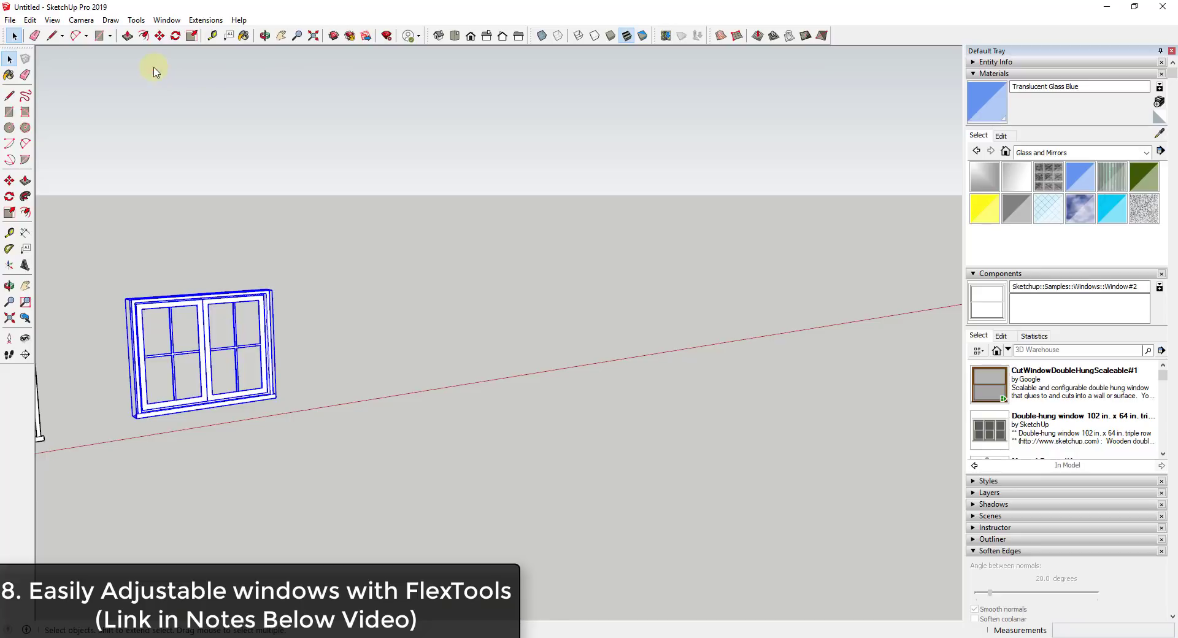
{"action": "right_click", "coordinate": [881, 37]}
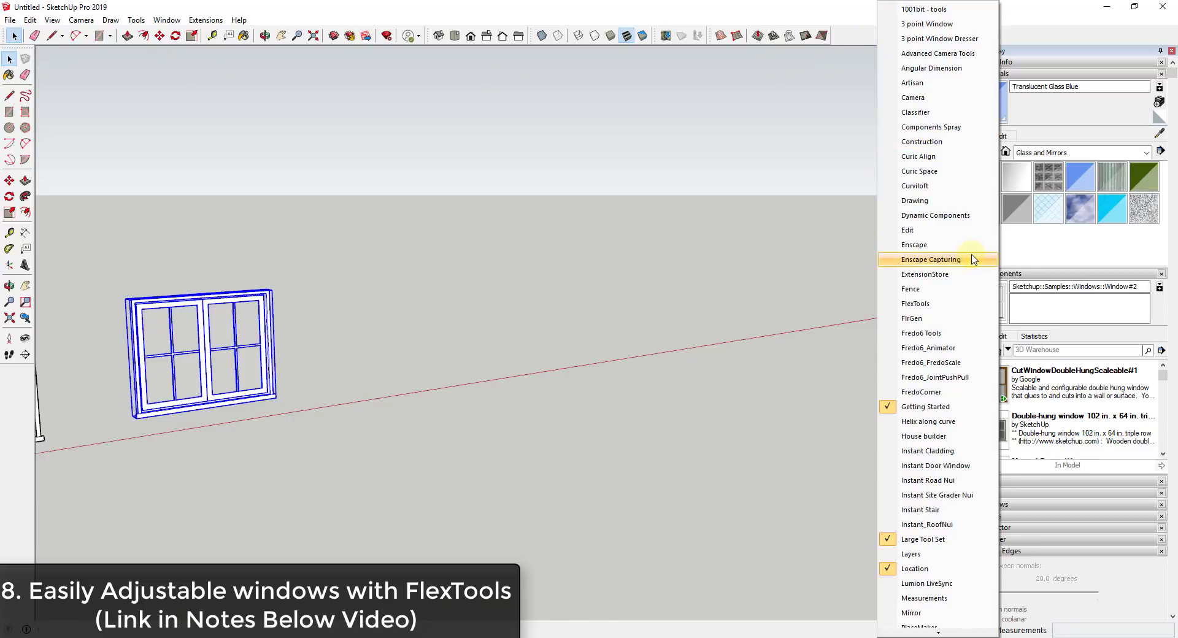
Step: Show the FlexTools toolbar, place a Flex Double Hung window and rotate it upright
{"action": "left_click", "coordinate": [944, 303]}
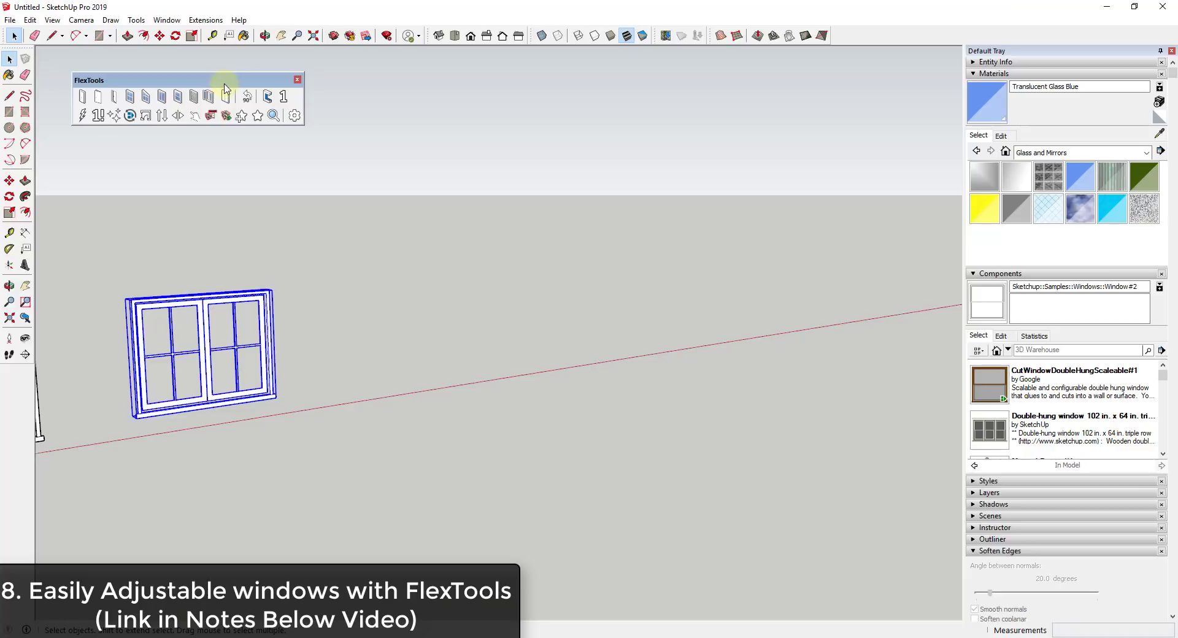
{"action": "left_click_drag", "start_coordinate": [221, 80], "coordinate": [342, 81]}
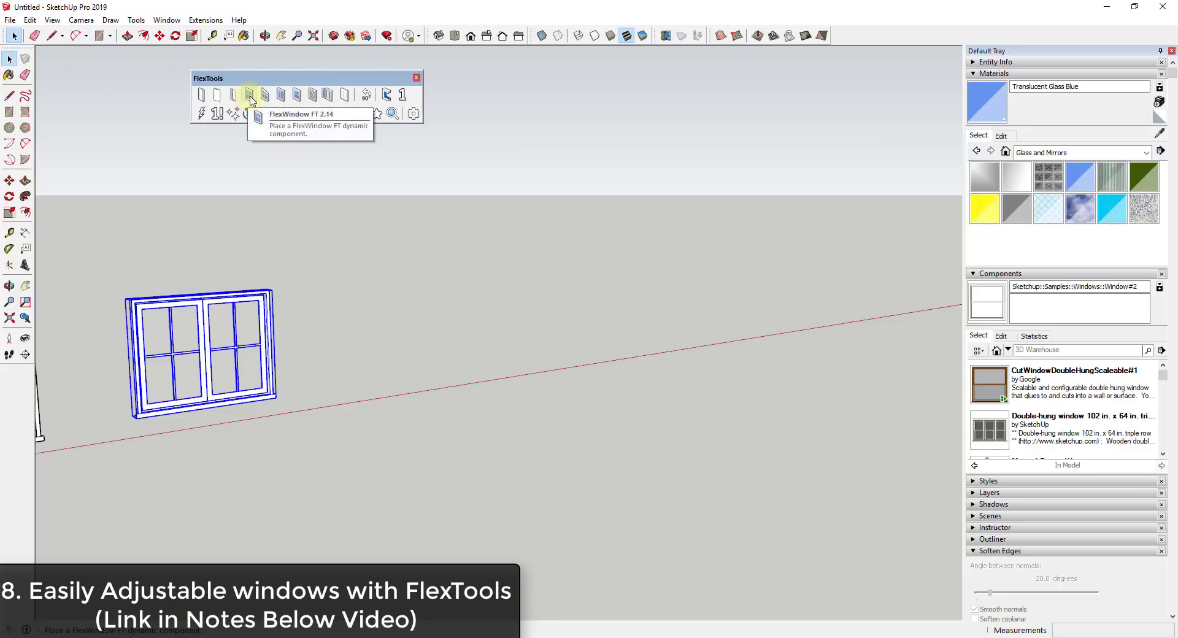
{"action": "left_click", "coordinate": [297, 96]}
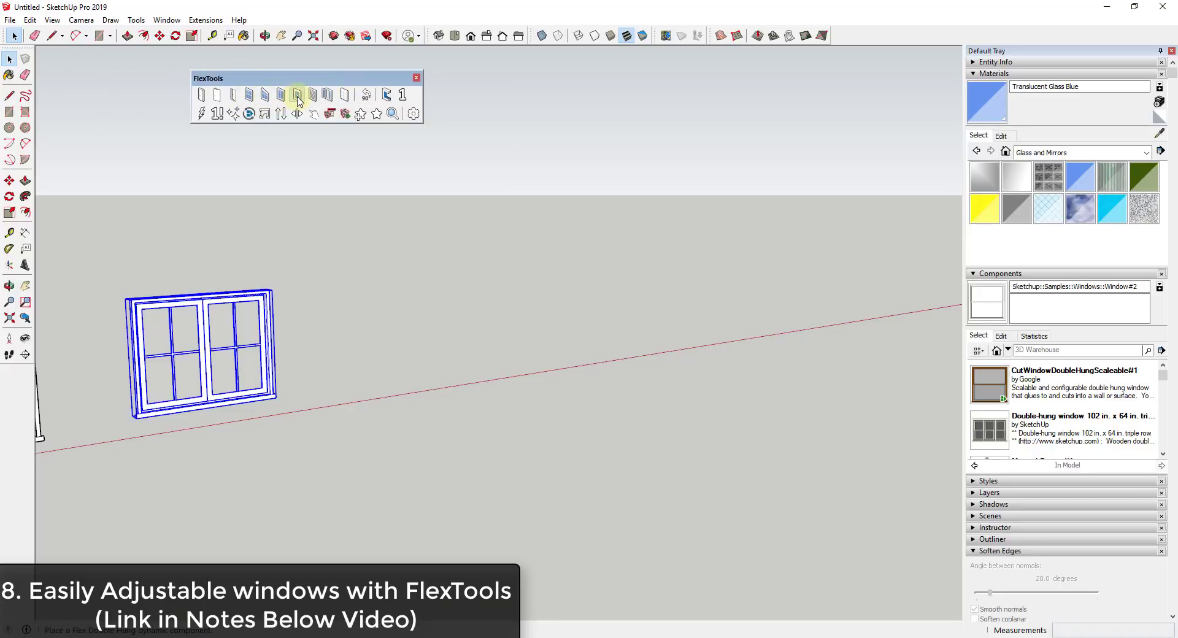
{"action": "left_click", "coordinate": [552, 354]}
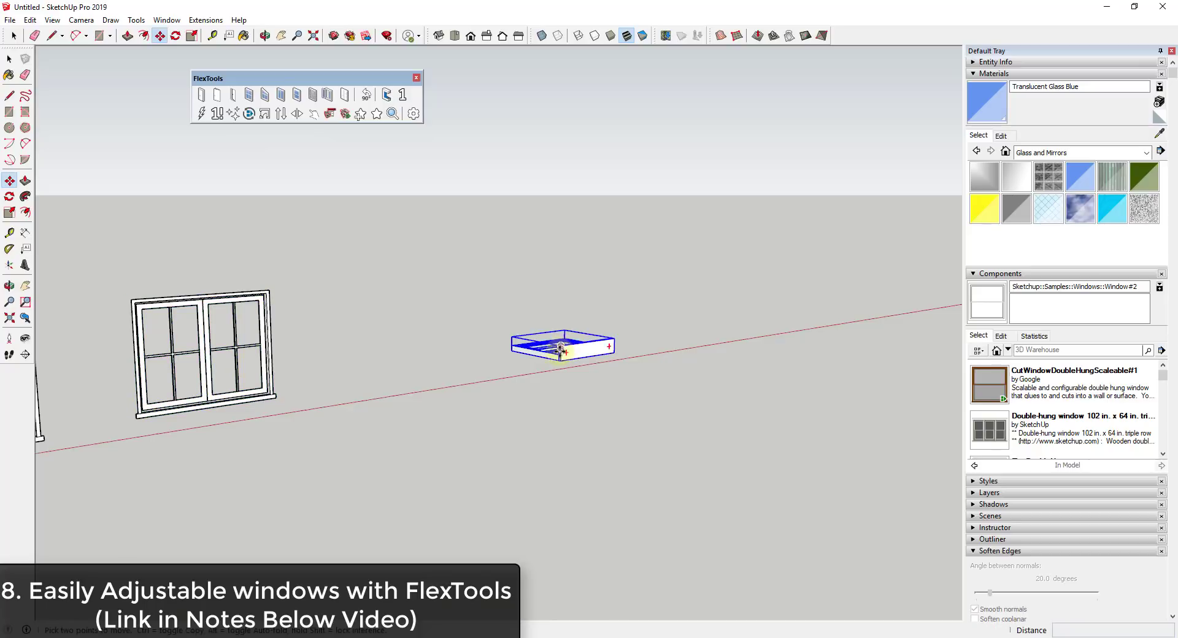
{"action": "key", "text": "m"}
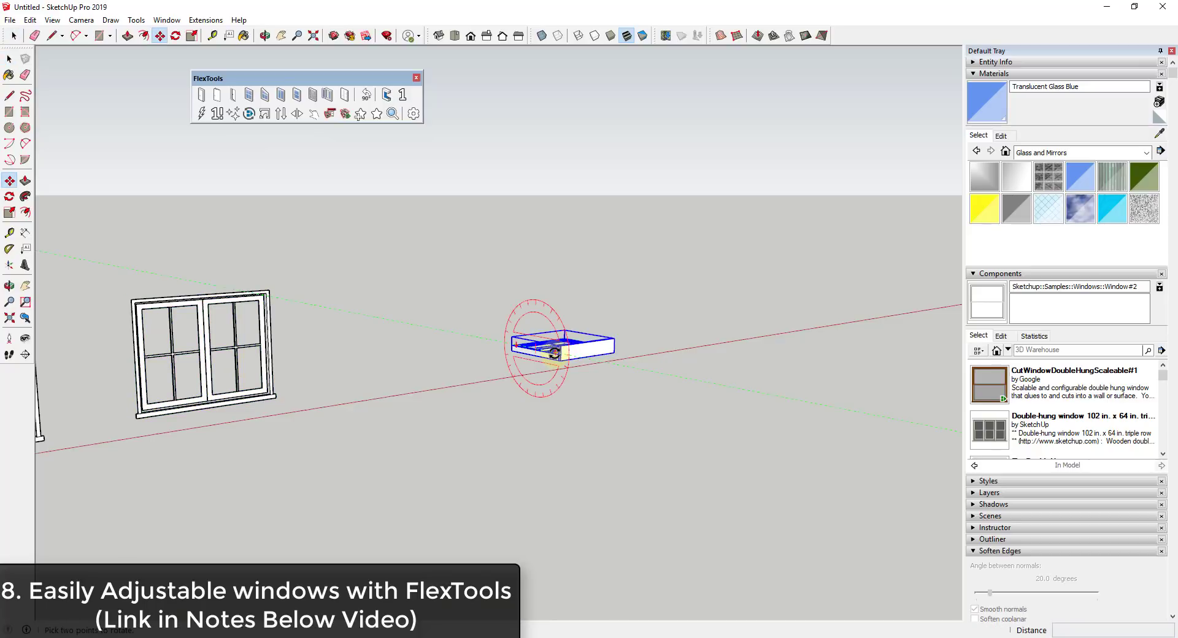
{"action": "left_click", "coordinate": [555, 353]}
{"action": "left_click", "coordinate": [531, 394]}
{"action": "scroll", "coordinate": [555, 370], "scroll_direction": "up", "scroll_amount": 6}
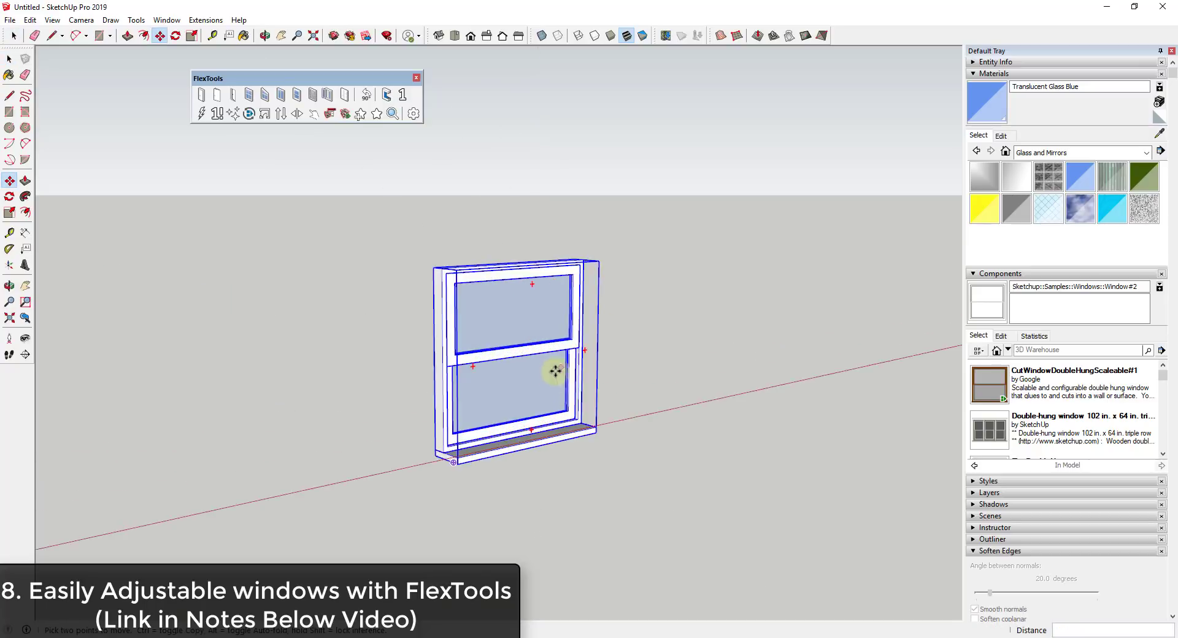
{"action": "key", "text": "space"}
Step: Set the double-hung window's Opening - Width to 60 in Component Options and apply
{"action": "right_click", "coordinate": [494, 343]}
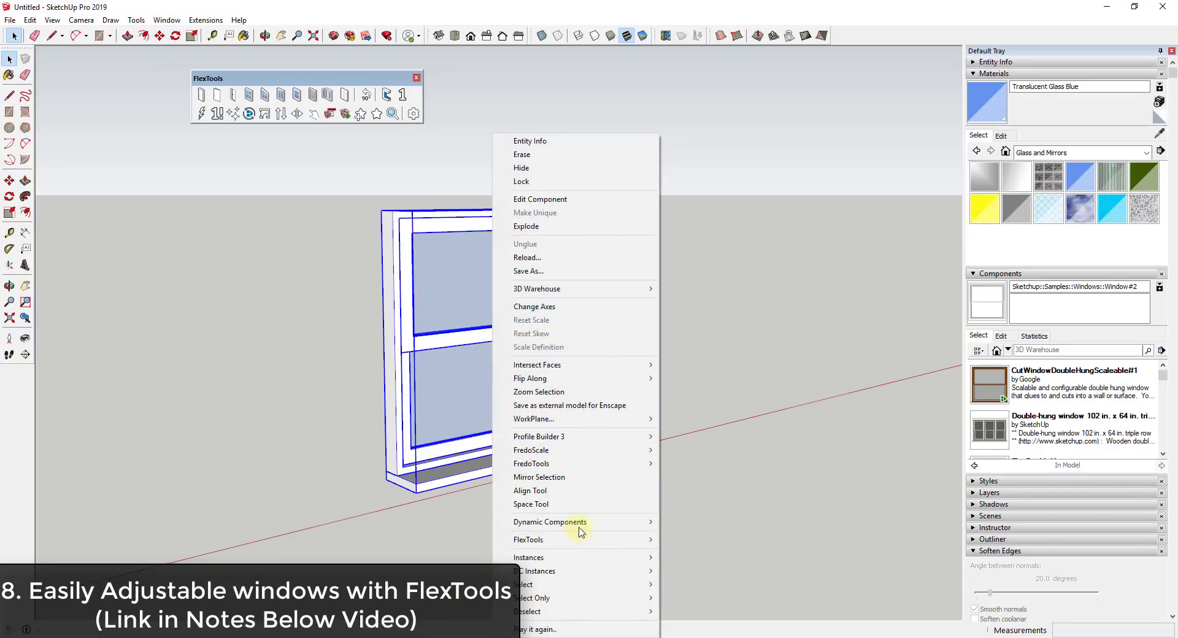
{"action": "mouse_move", "coordinate": [583, 527]}
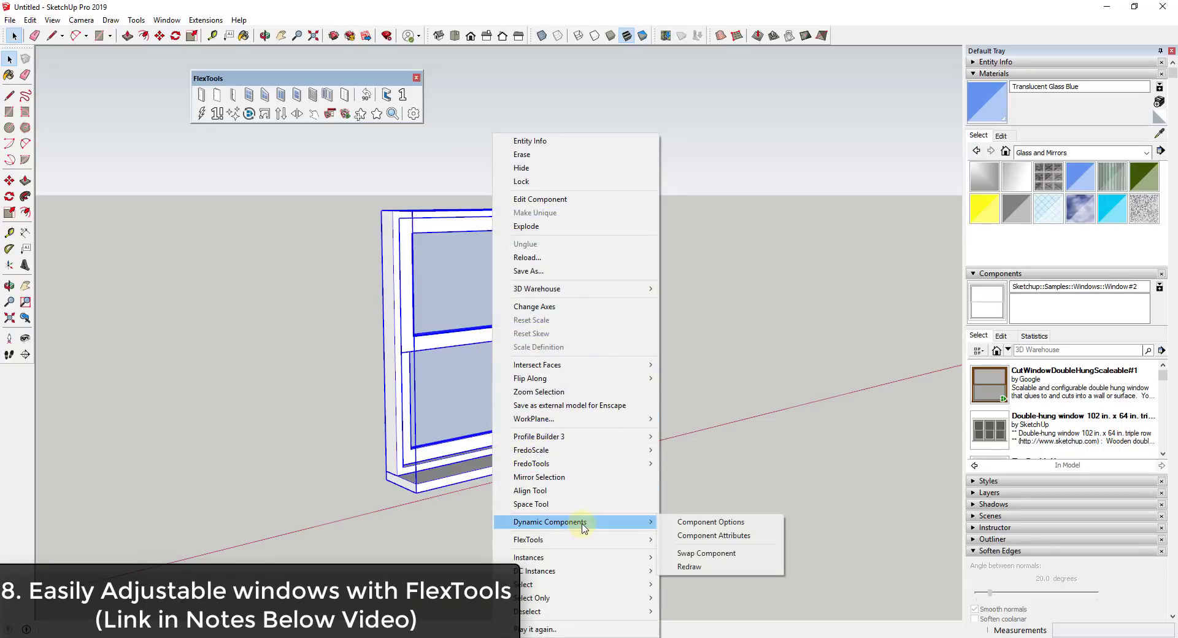
{"action": "left_click", "coordinate": [703, 526]}
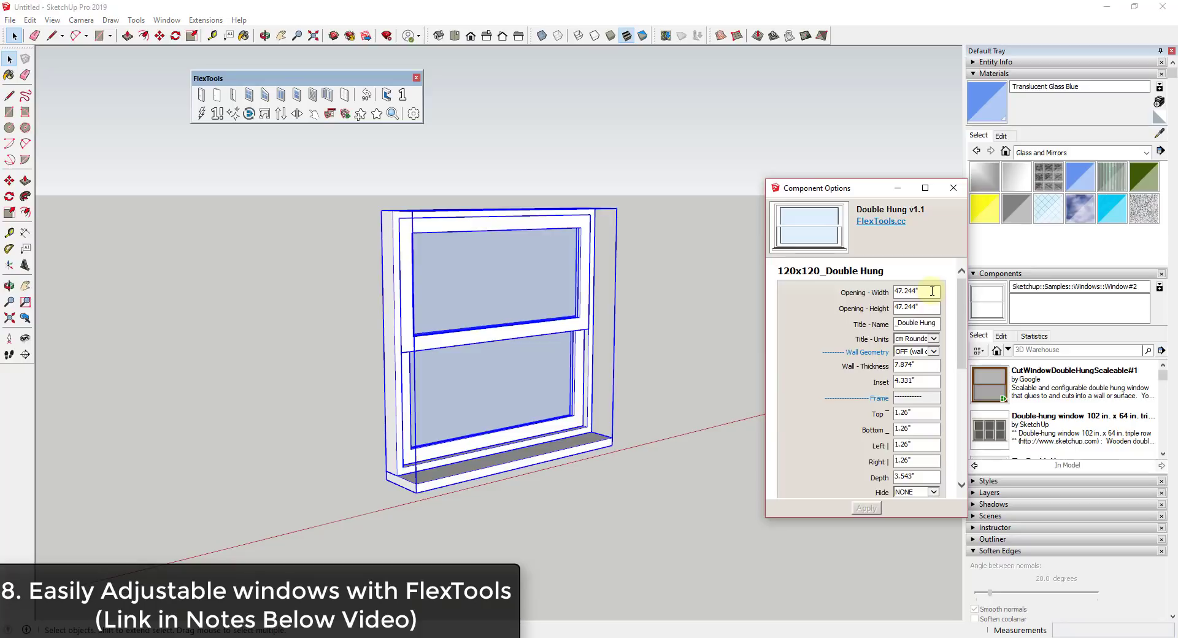
{"action": "left_click", "coordinate": [932, 291]}
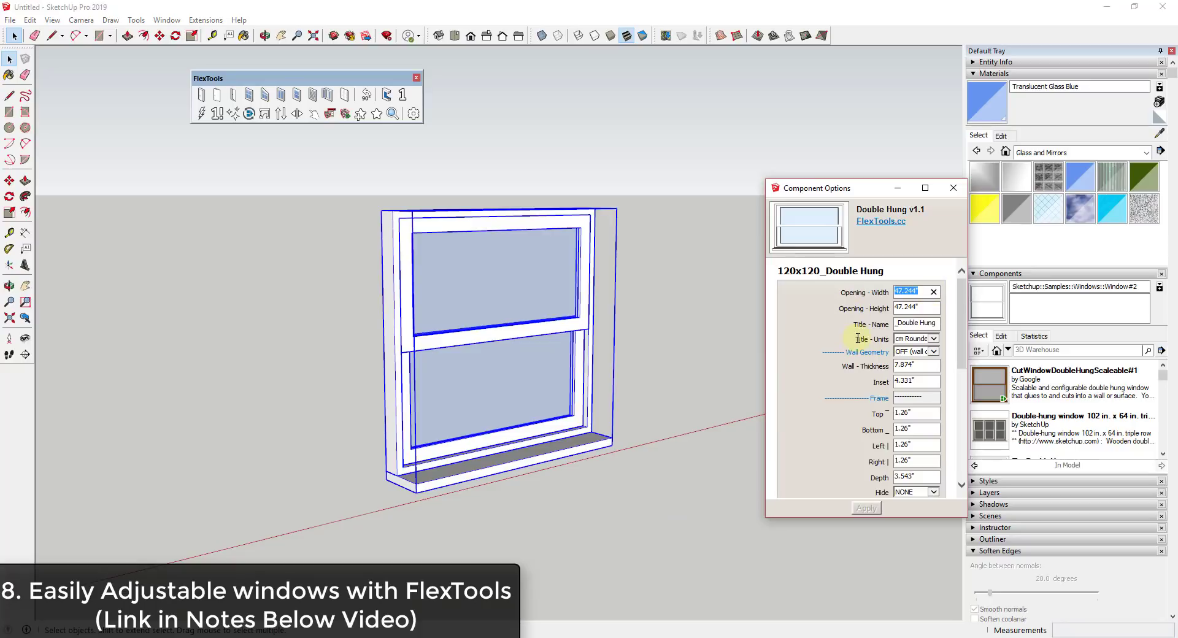
{"action": "type", "text": "60"}
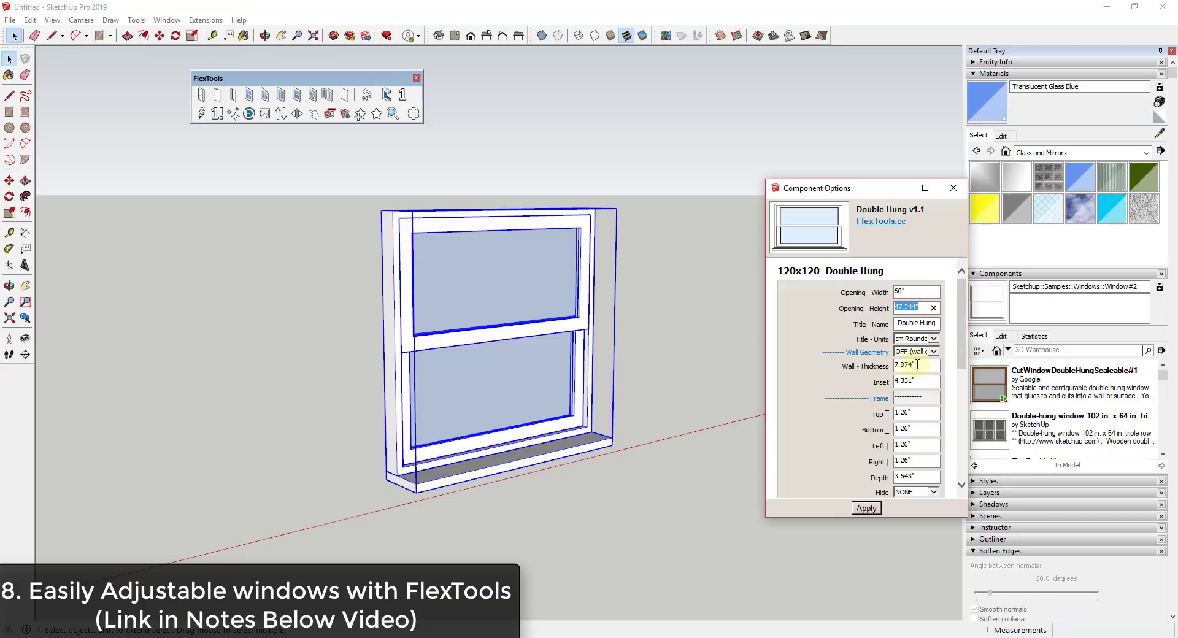
{"action": "scroll", "coordinate": [925, 380], "scroll_direction": "down", "scroll_amount": 4}
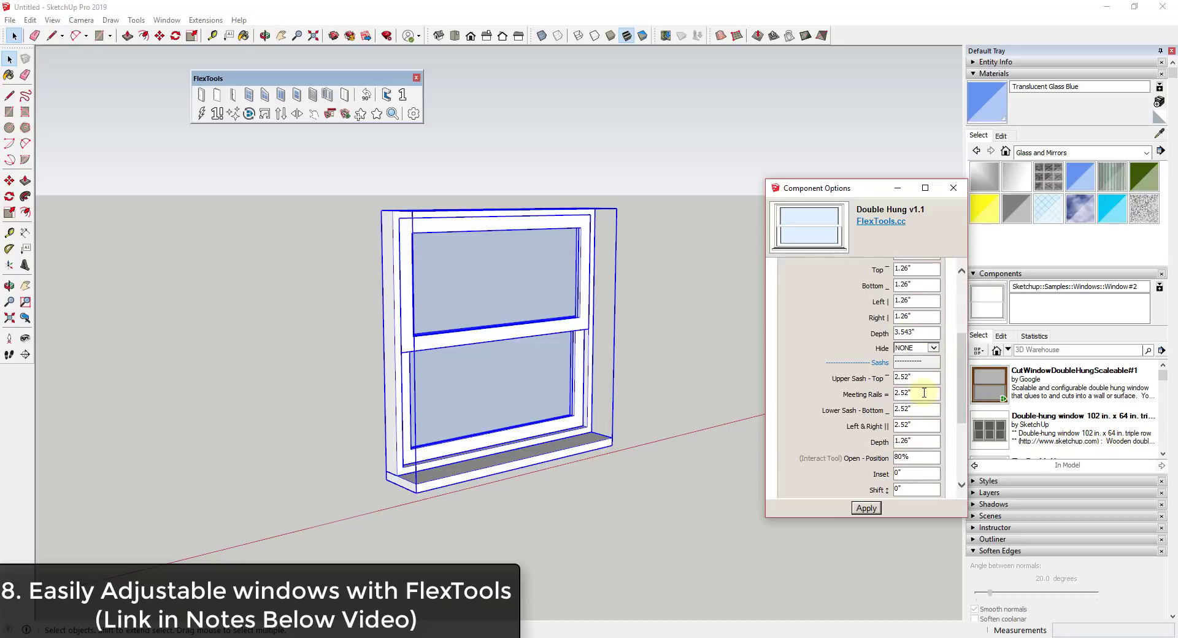
{"action": "scroll", "coordinate": [925, 405], "scroll_direction": "up", "scroll_amount": 2}
{"action": "scroll", "coordinate": [917, 453], "scroll_direction": "down", "scroll_amount": 3}
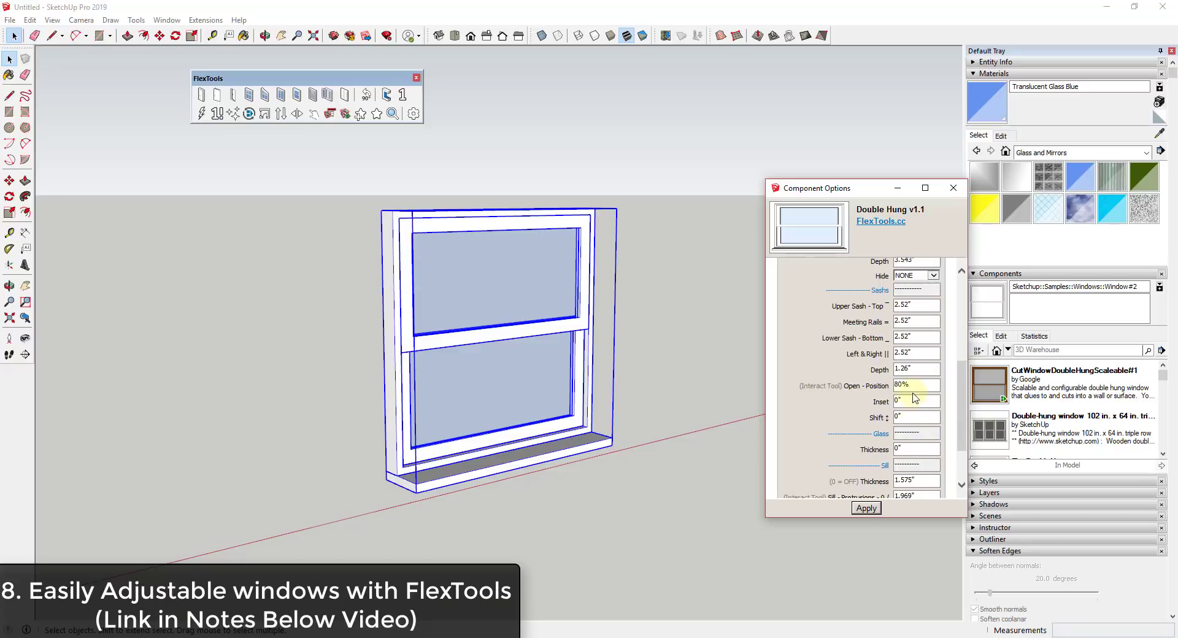
{"action": "left_click", "coordinate": [866, 508]}
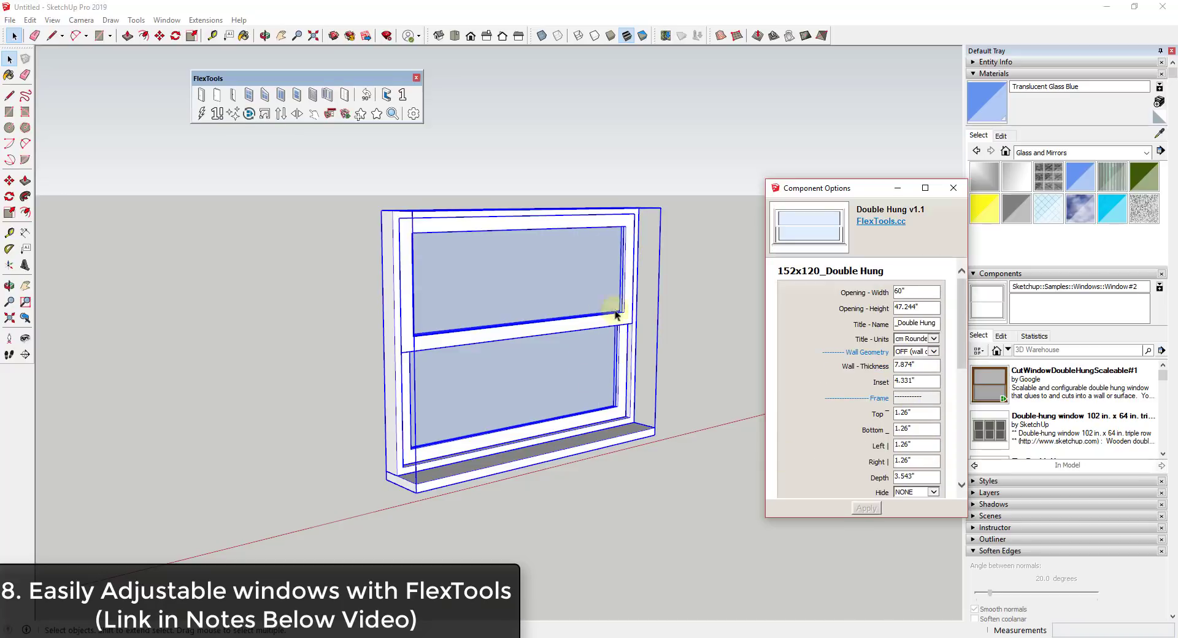
Step: Set the Opening - Height to 60 and apply, keeping cm Rounded title units
{"action": "double_click", "coordinate": [925, 308]}
{"action": "type", "text": "60"}
{"action": "left_click", "coordinate": [866, 508]}
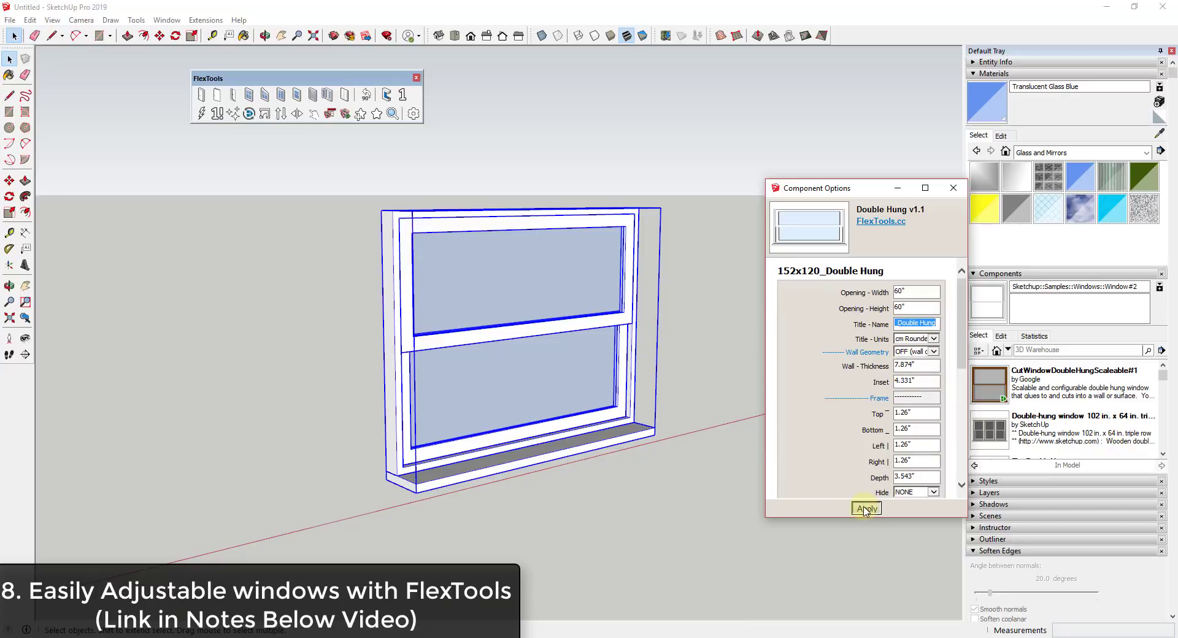
{"action": "left_click", "coordinate": [935, 341]}
{"action": "left_click", "coordinate": [930, 339]}
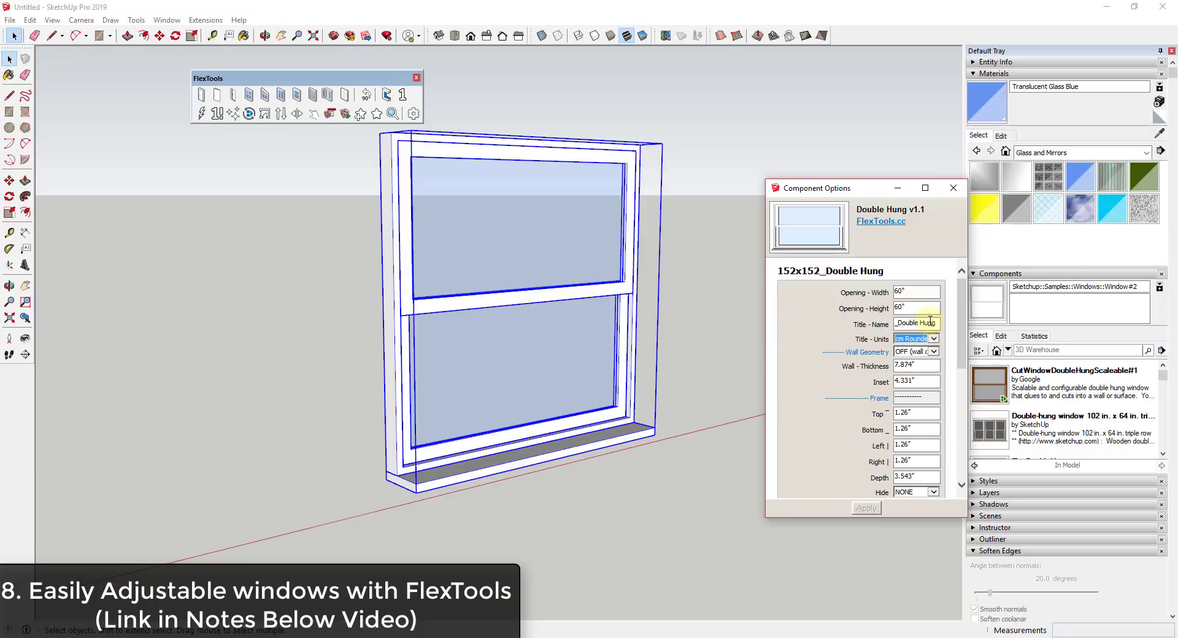
{"action": "scroll", "coordinate": [893, 363], "scroll_direction": "down", "scroll_amount": 3}
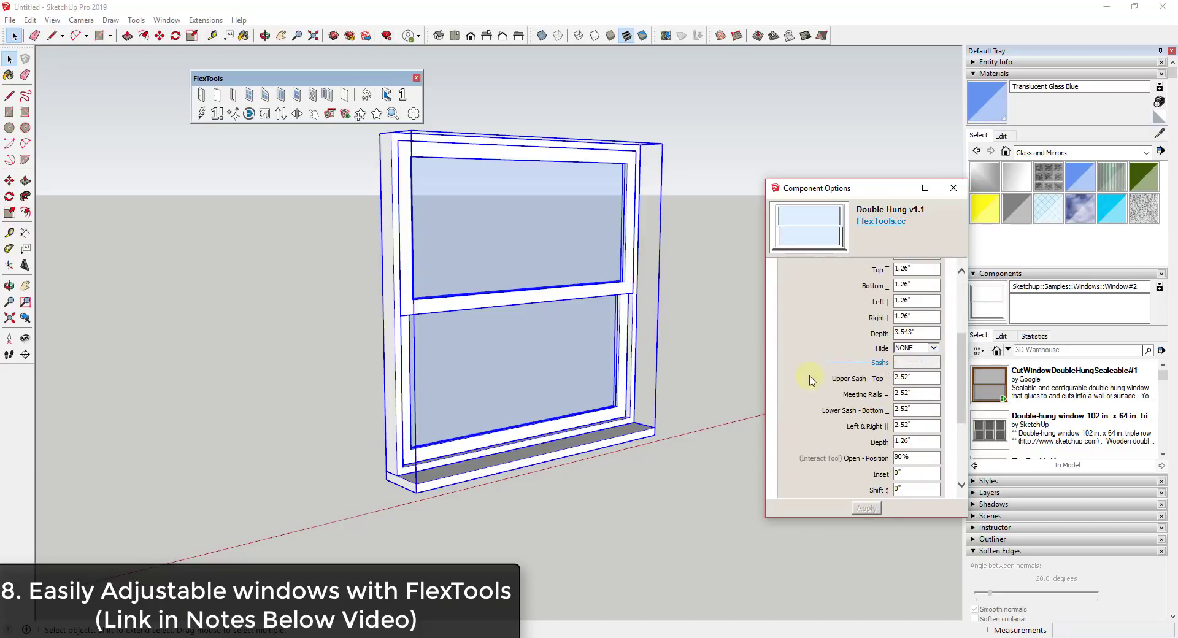
{"action": "middle_click_drag", "start_coordinate": [694, 237], "coordinate": [420, 239]}
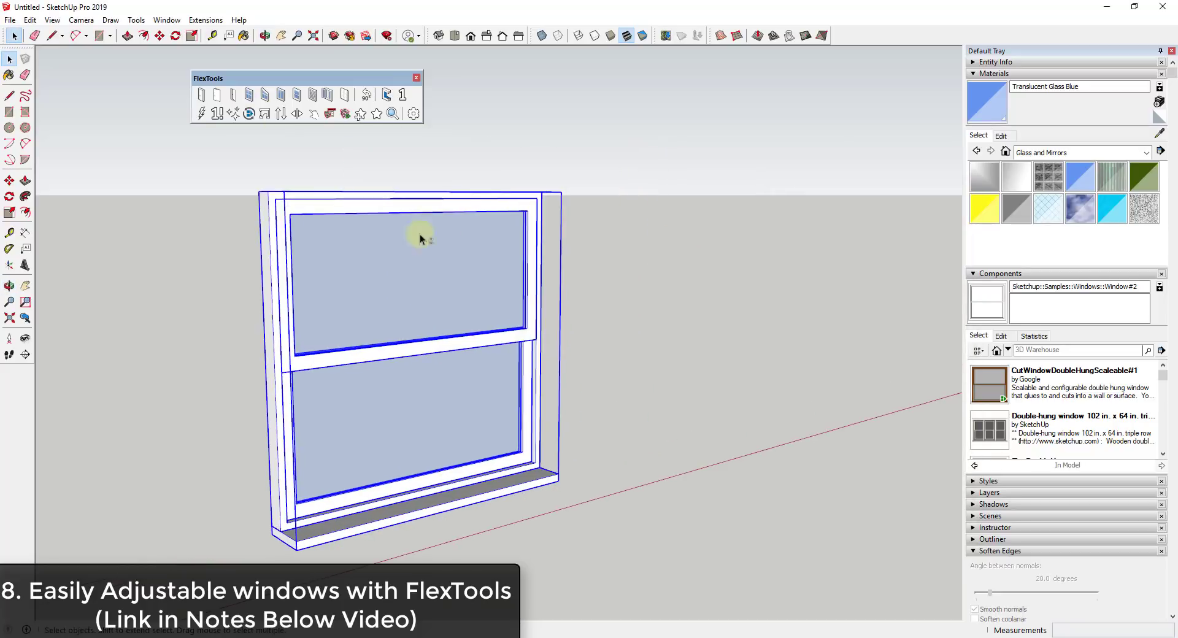
Step: Place a FlexWindow beside the double-hung window and rotate it upright onto the red axis
{"action": "left_click", "coordinate": [248, 98]}
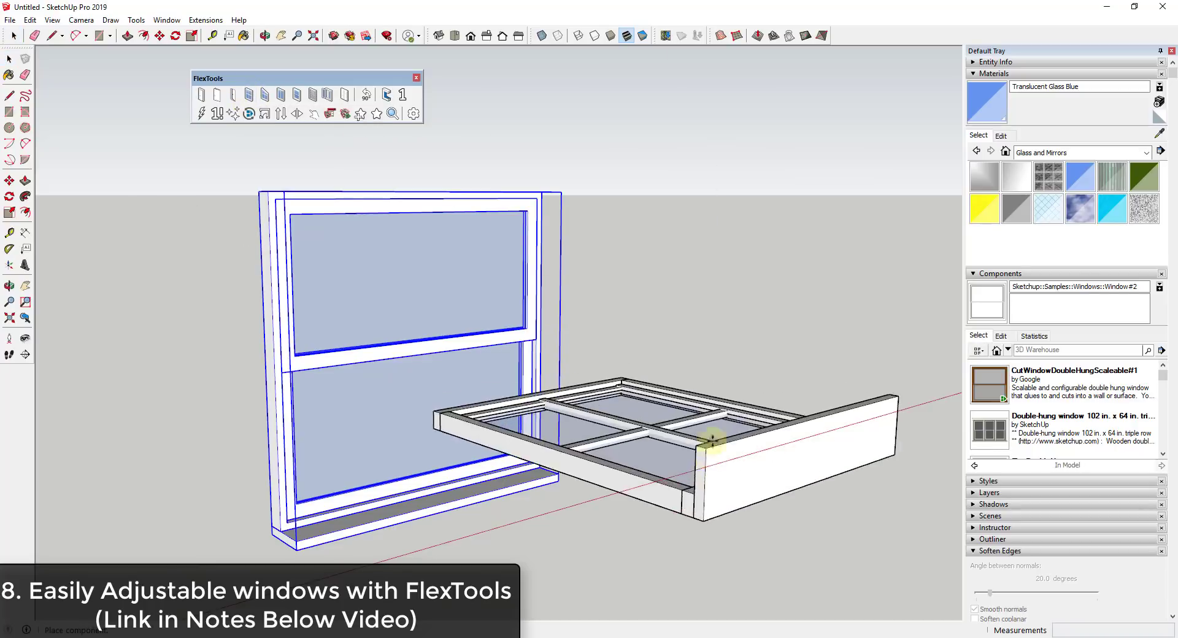
{"action": "left_click", "coordinate": [777, 377]}
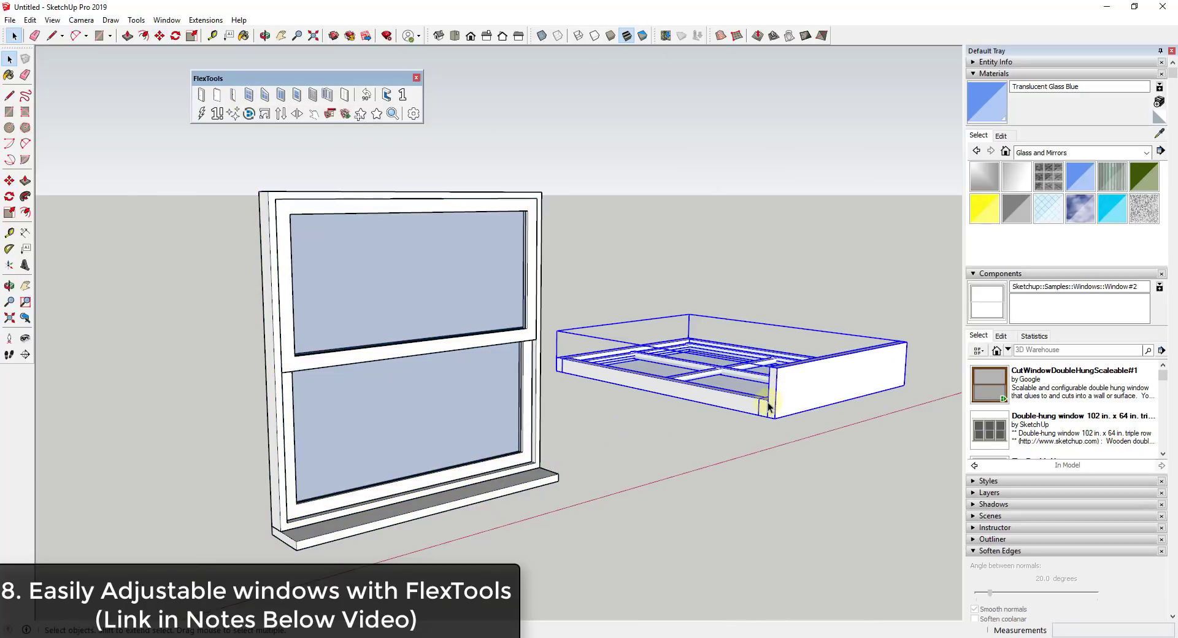
{"action": "key", "text": "m"}
{"action": "left_click", "coordinate": [760, 461]}
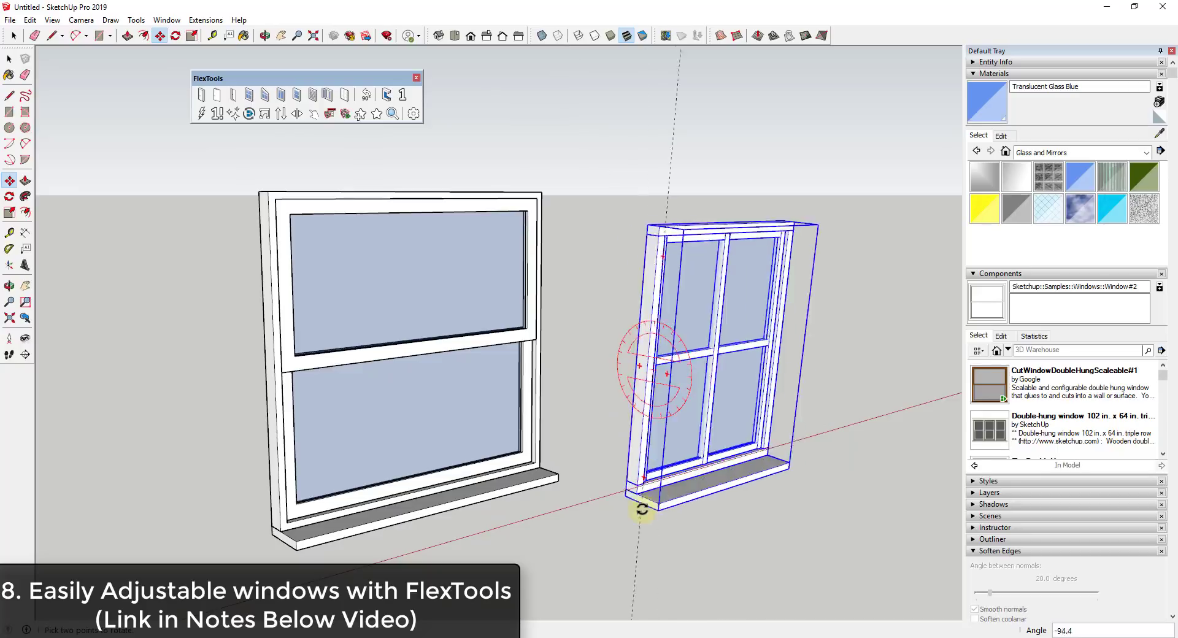
{"action": "left_click", "coordinate": [651, 512]}
{"action": "left_click", "coordinate": [659, 512]}
{"action": "left_click", "coordinate": [669, 455]}
{"action": "key", "text": "s"}
{"action": "scroll", "coordinate": [778, 297], "scroll_direction": "down", "scroll_amount": 2}
{"action": "middle_click_drag", "start_coordinate": [774, 386], "coordinate": [805, 365]}
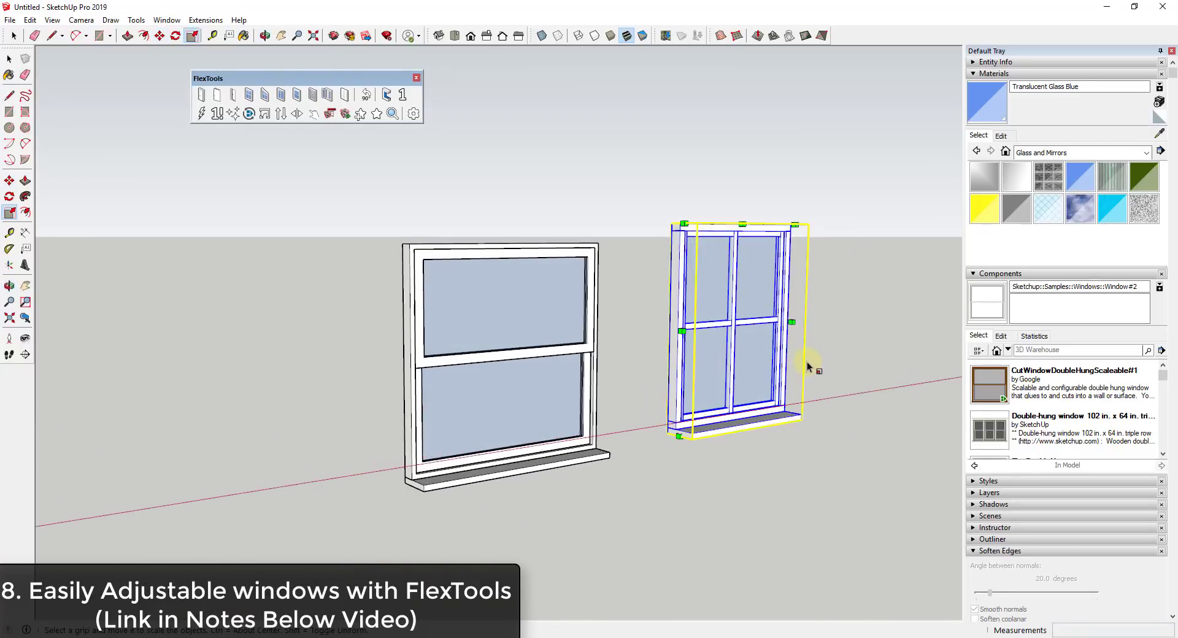
{"action": "scroll", "coordinate": [738, 315], "scroll_direction": "up", "scroll_amount": 2}
{"action": "key", "text": "space"}
{"action": "scroll", "coordinate": [738, 313], "scroll_direction": "down", "scroll_amount": 2}
Step: Apply a 48-inch opening width to the FlexWindow and close Component Options
{"action": "right_click", "coordinate": [727, 318]}
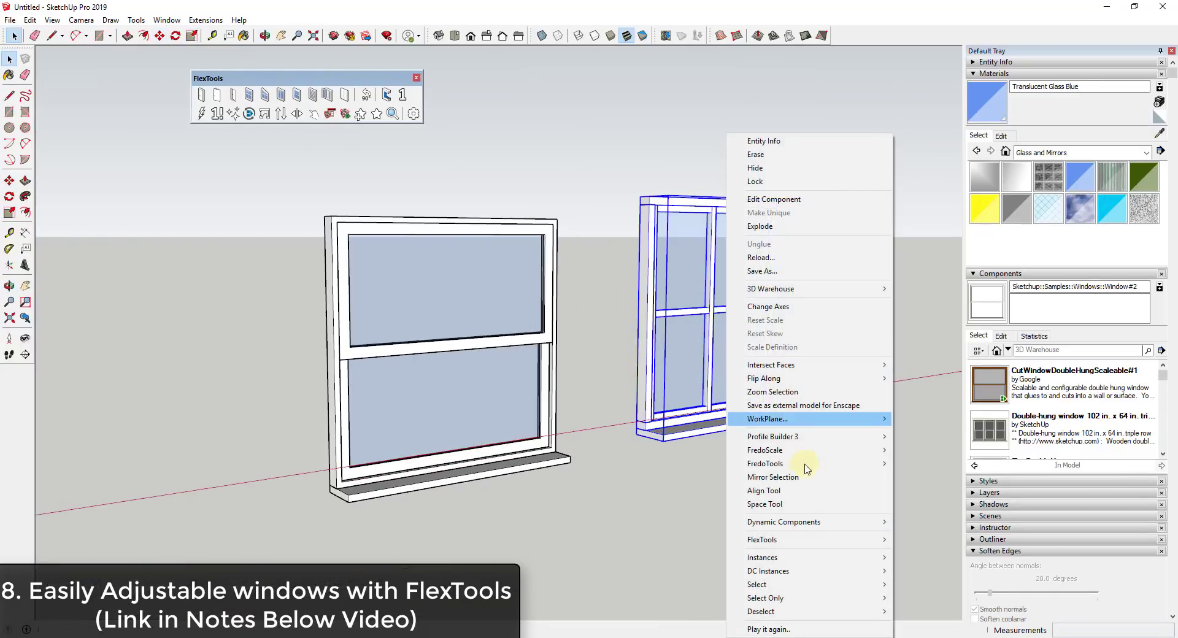
{"action": "mouse_move", "coordinate": [808, 522]}
{"action": "left_click", "coordinate": [927, 522]}
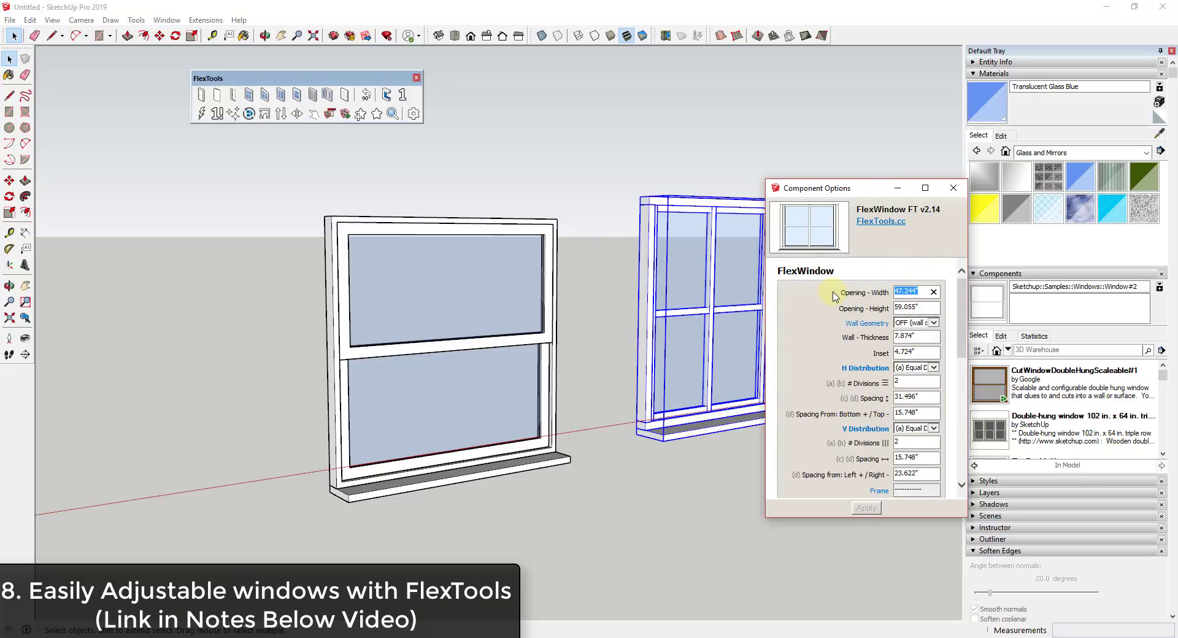
{"action": "left_click", "coordinate": [869, 507]}
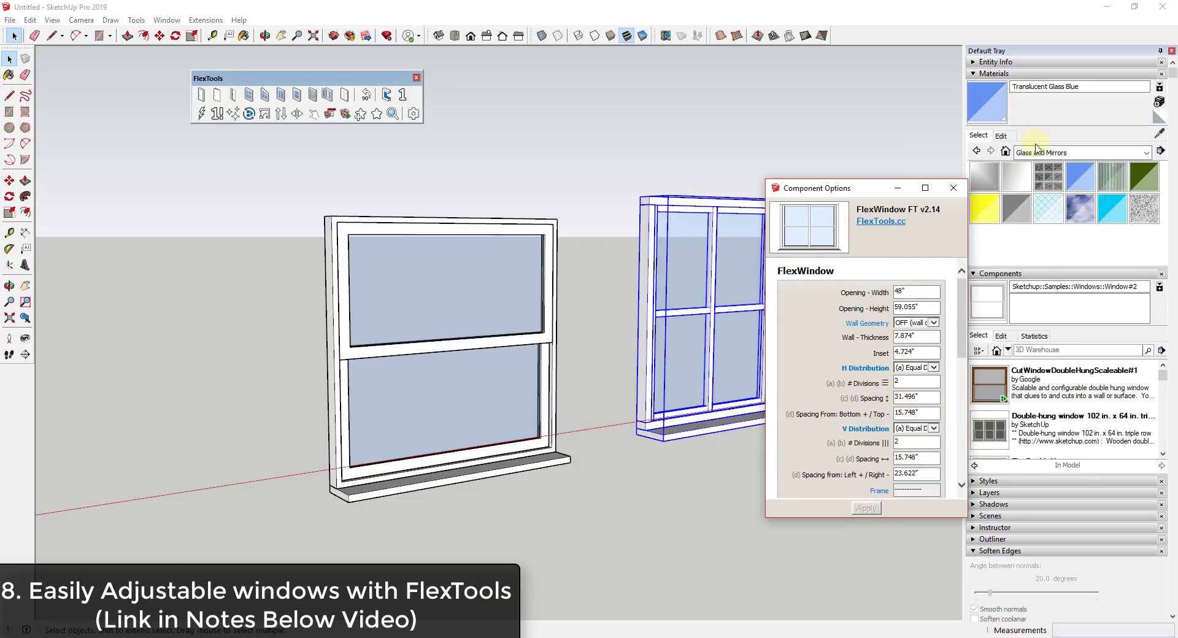
{"action": "left_click", "coordinate": [953, 188]}
Step: Scale the FlexWindow to twice its width and make it taller
{"action": "middle_click_drag", "start_coordinate": [894, 270], "coordinate": [773, 351]}
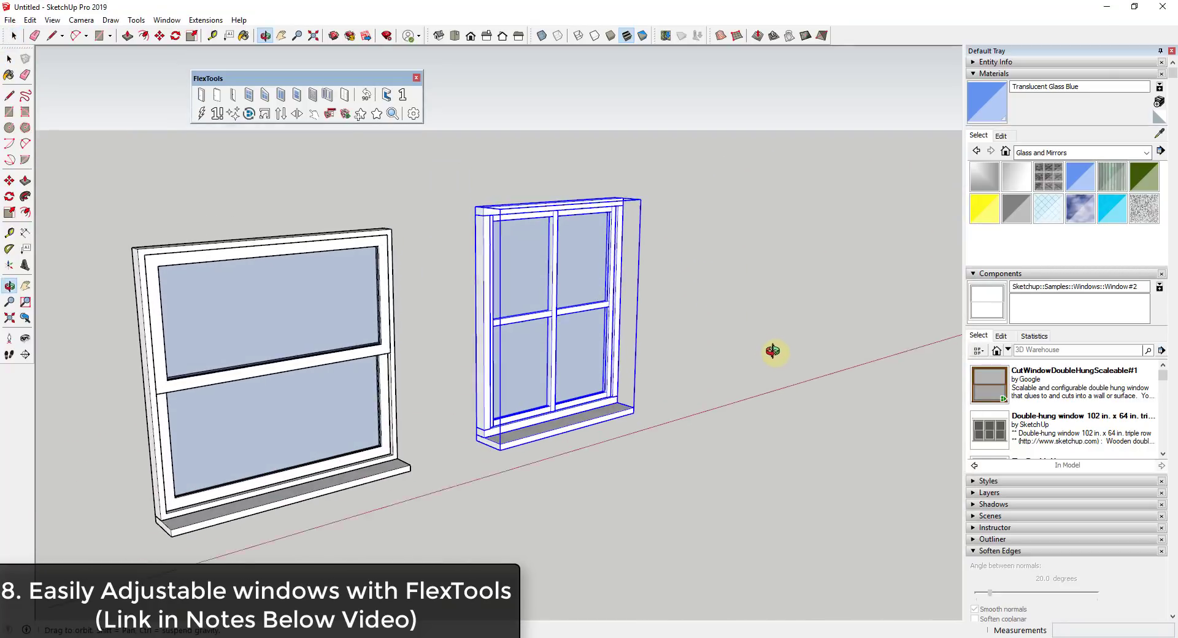
{"action": "scroll", "coordinate": [516, 314], "scroll_direction": "up", "scroll_amount": 3}
{"action": "scroll", "coordinate": [553, 277], "scroll_direction": "down", "scroll_amount": 4}
{"action": "mouse_move", "coordinate": [556, 274]}
{"action": "middle_mouse_down"}
{"action": "mouse_move", "coordinate": [547, 314]}
{"action": "mouse_move", "coordinate": [538, 265]}
{"action": "middle_mouse_up"}
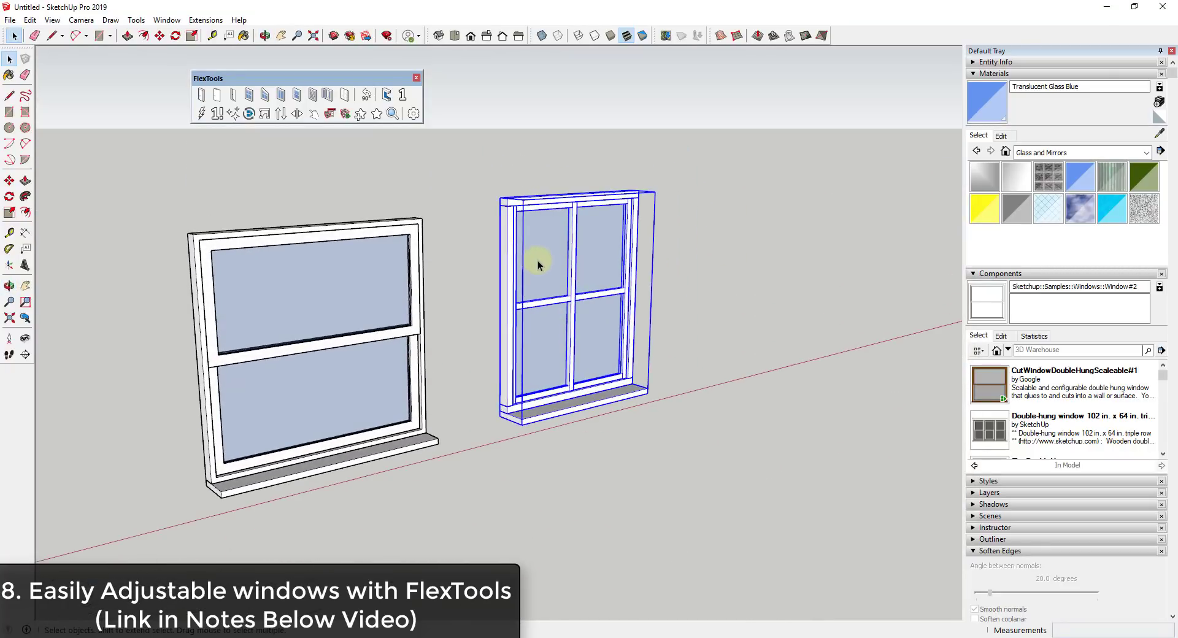
{"action": "key", "text": "s"}
{"action": "left_click_drag", "start_coordinate": [632, 292], "coordinate": [698, 278]}
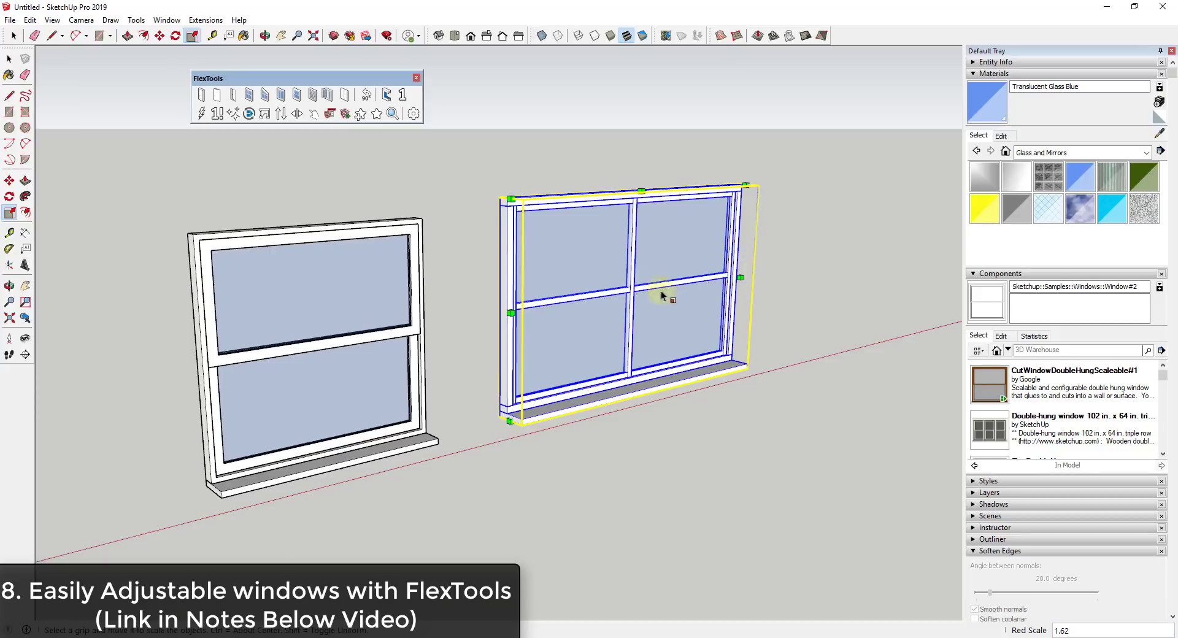
{"action": "left_click_drag", "start_coordinate": [641, 184], "coordinate": [643, 130]}
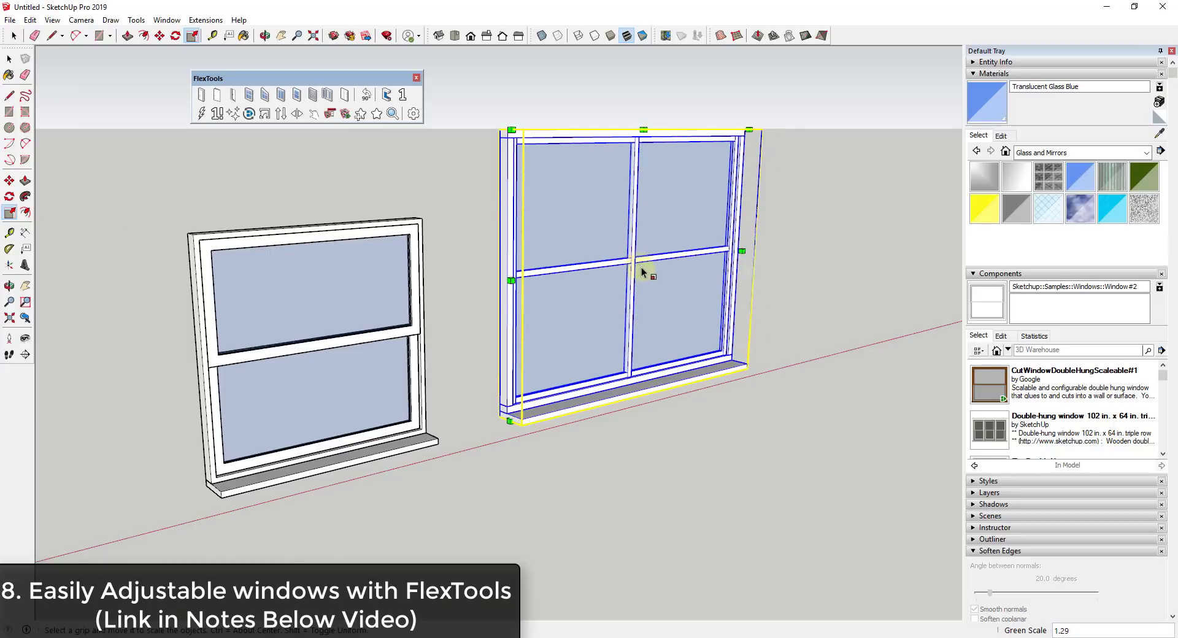
Step: Shrink the FlexWindow to half size by dragging a corner scale grip
{"action": "middle_click_drag", "start_coordinate": [645, 262], "coordinate": [586, 174]}
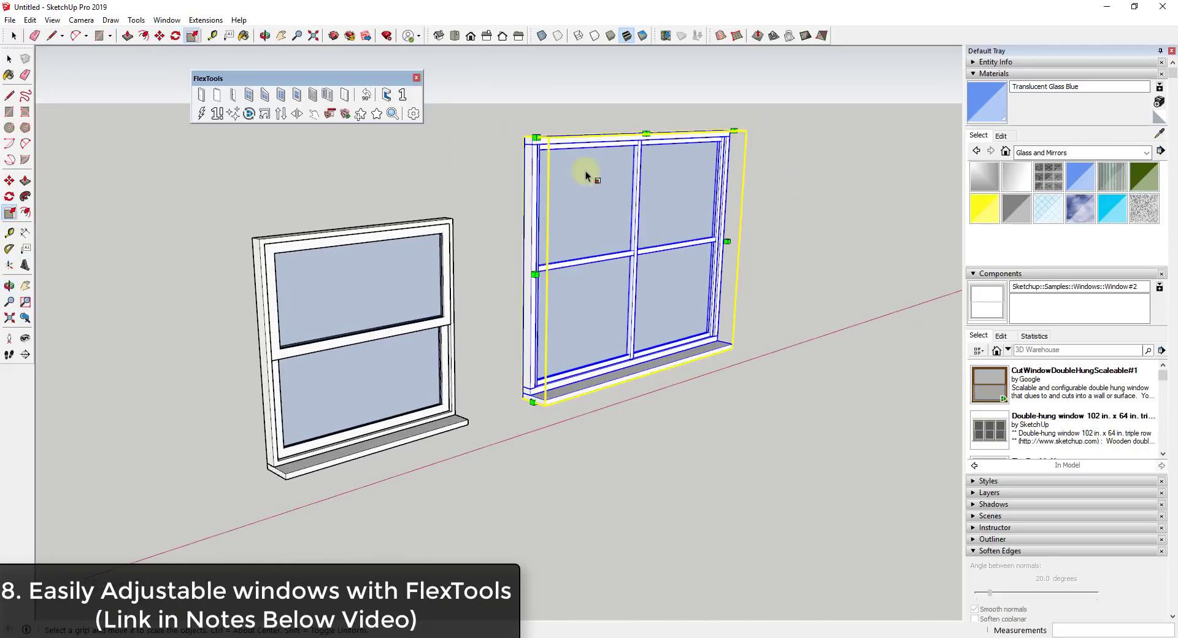
{"action": "middle_click_drag", "start_coordinate": [678, 252], "coordinate": [645, 167]}
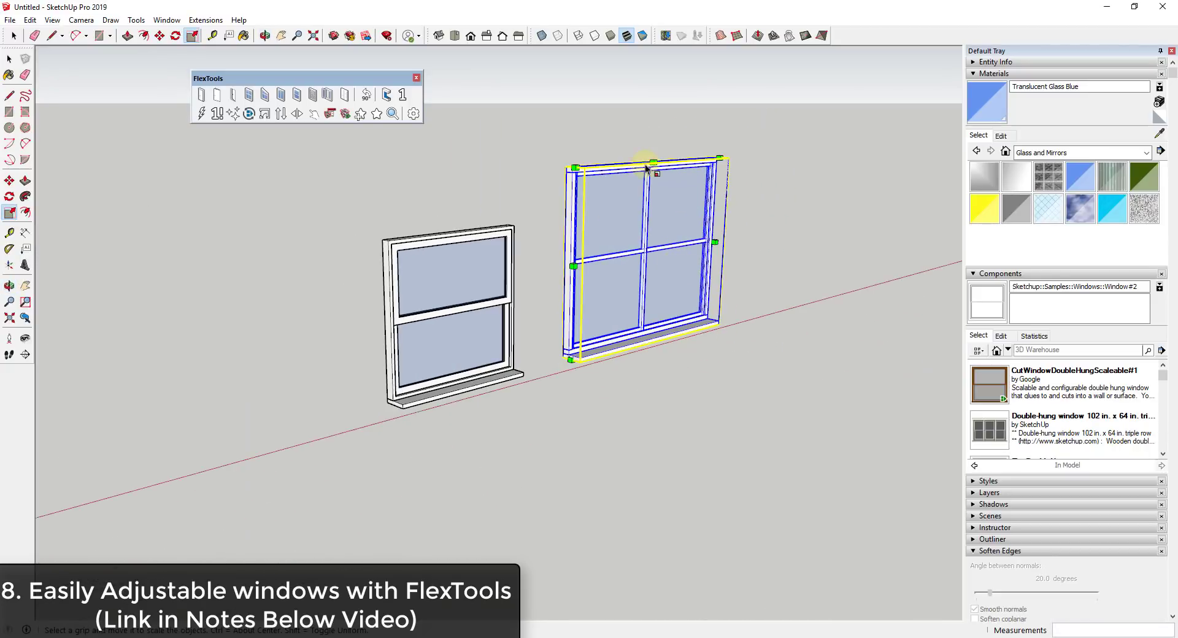
{"action": "left_click_drag", "start_coordinate": [586, 173], "coordinate": [629, 283]}
{"action": "scroll", "coordinate": [672, 306], "scroll_direction": "up", "scroll_amount": 5}
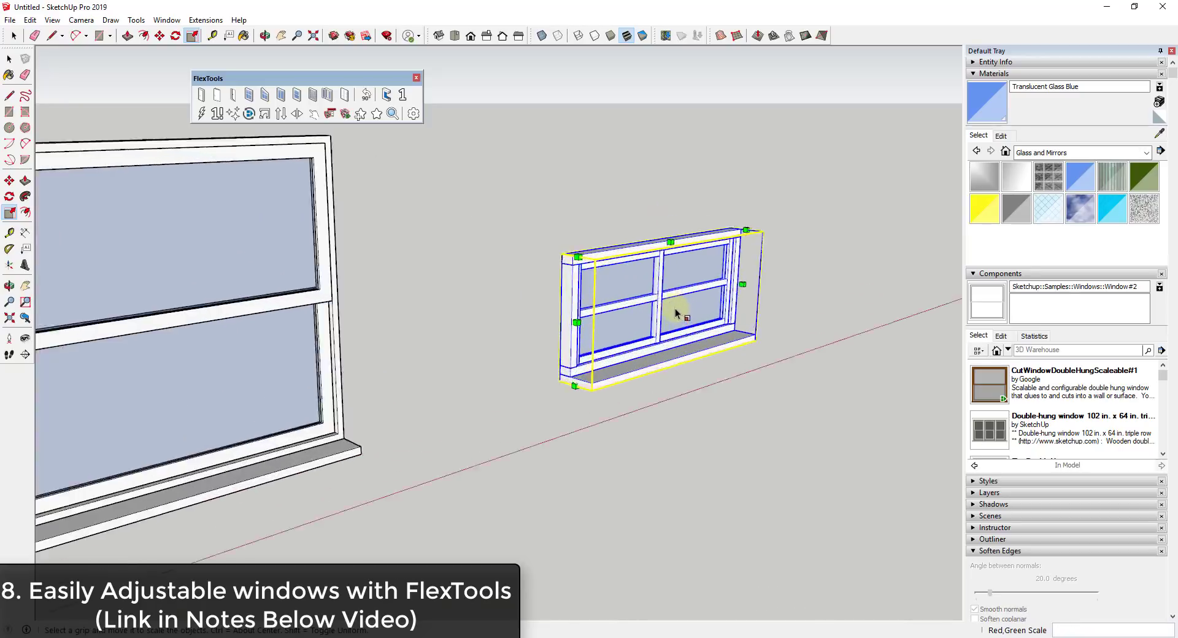
{"action": "scroll", "coordinate": [666, 300], "scroll_direction": "down", "scroll_amount": 3}
{"action": "right_click", "coordinate": [664, 285]}
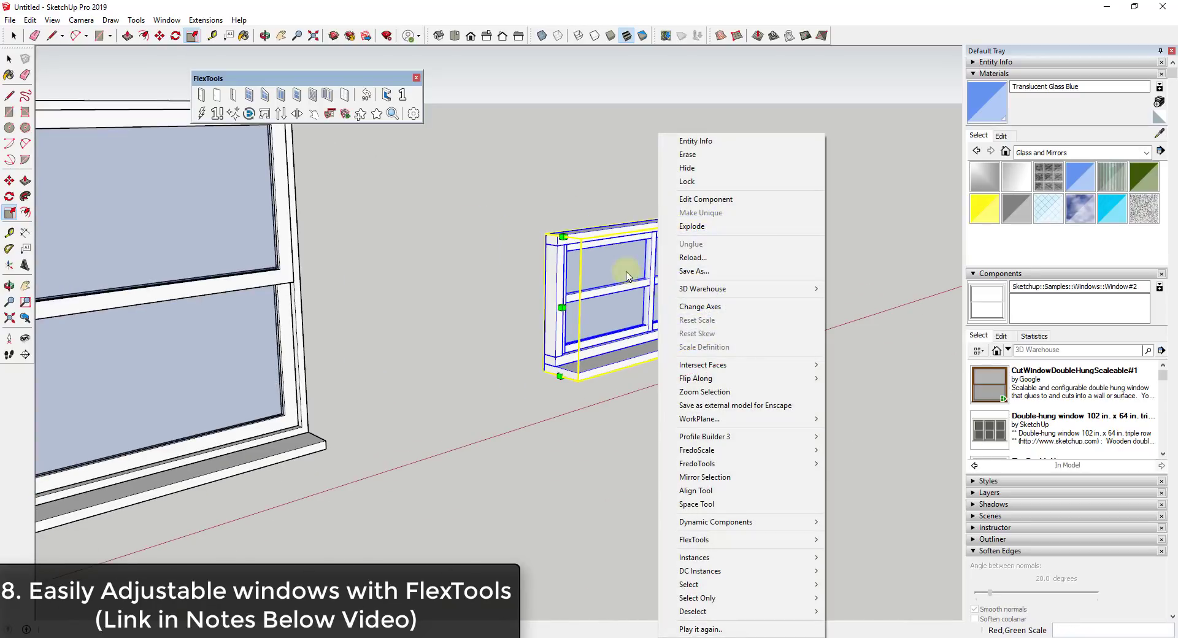
{"action": "left_click", "coordinate": [629, 284]}
Step: Stretch the window wider and much taller, ending at a 1.27 green scale
{"action": "left_click_drag", "start_coordinate": [743, 269], "coordinate": [834, 250]}
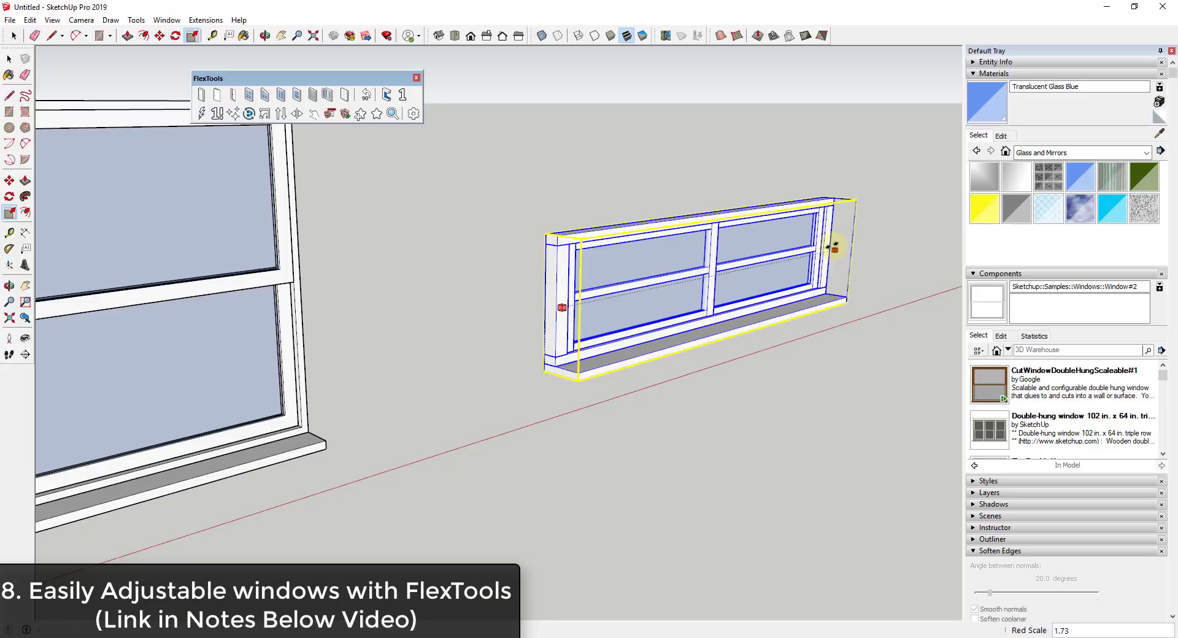
{"action": "left_click_drag", "start_coordinate": [711, 218], "coordinate": [722, 115]}
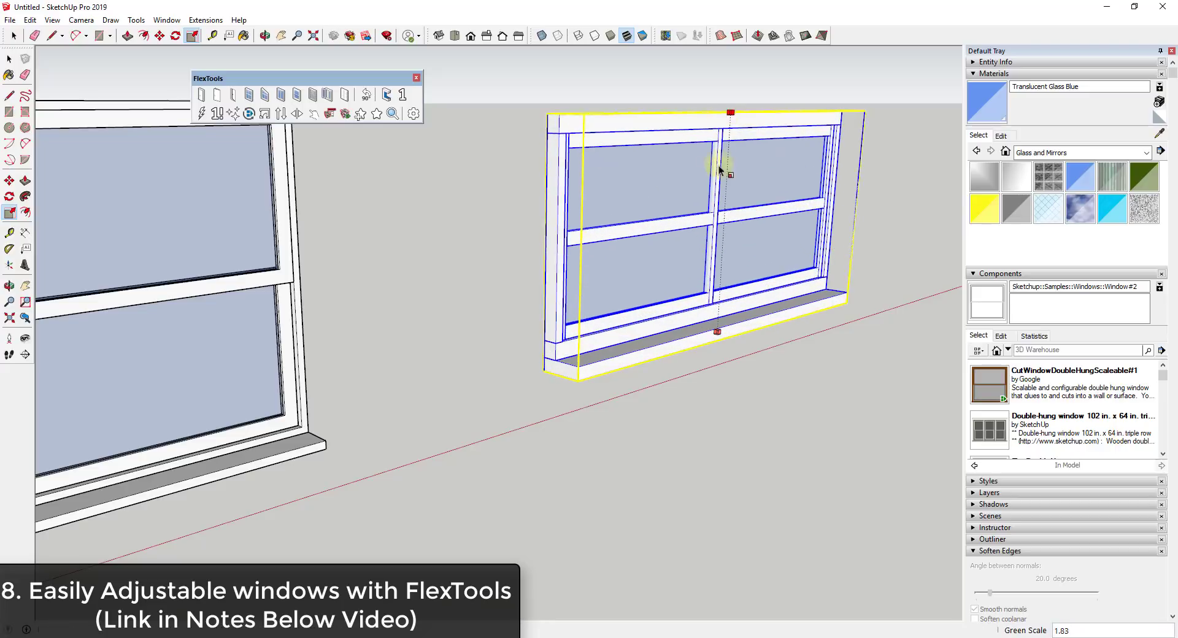
{"action": "scroll", "coordinate": [703, 144], "scroll_direction": "down", "scroll_amount": 3}
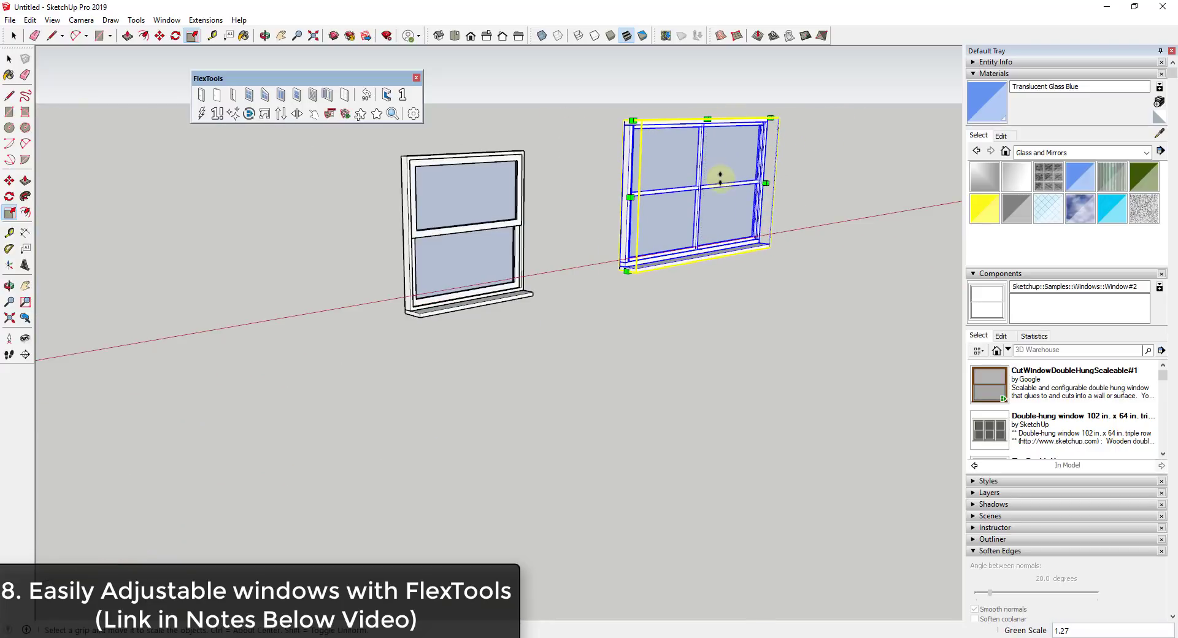
{"action": "right_click", "coordinate": [717, 178]}
Step: Set both # Divisions fields to 4 for a sixteen-pane grid and close Component Options
{"action": "mouse_move", "coordinate": [789, 521]}
{"action": "left_click", "coordinate": [921, 523]}
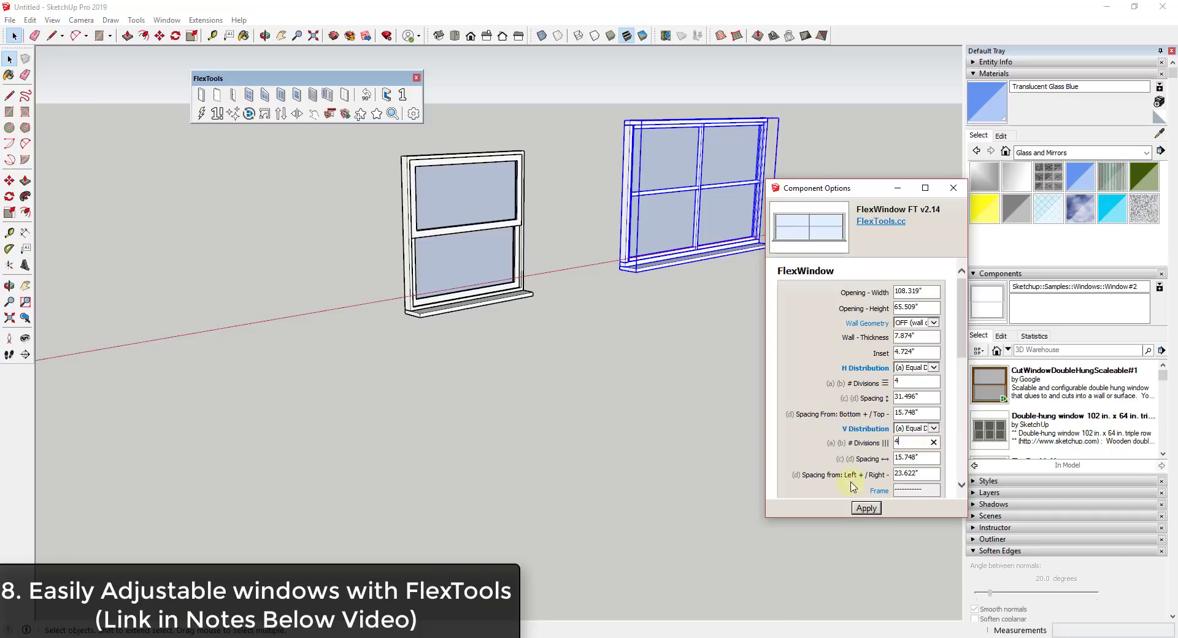
{"action": "left_click", "coordinate": [867, 508]}
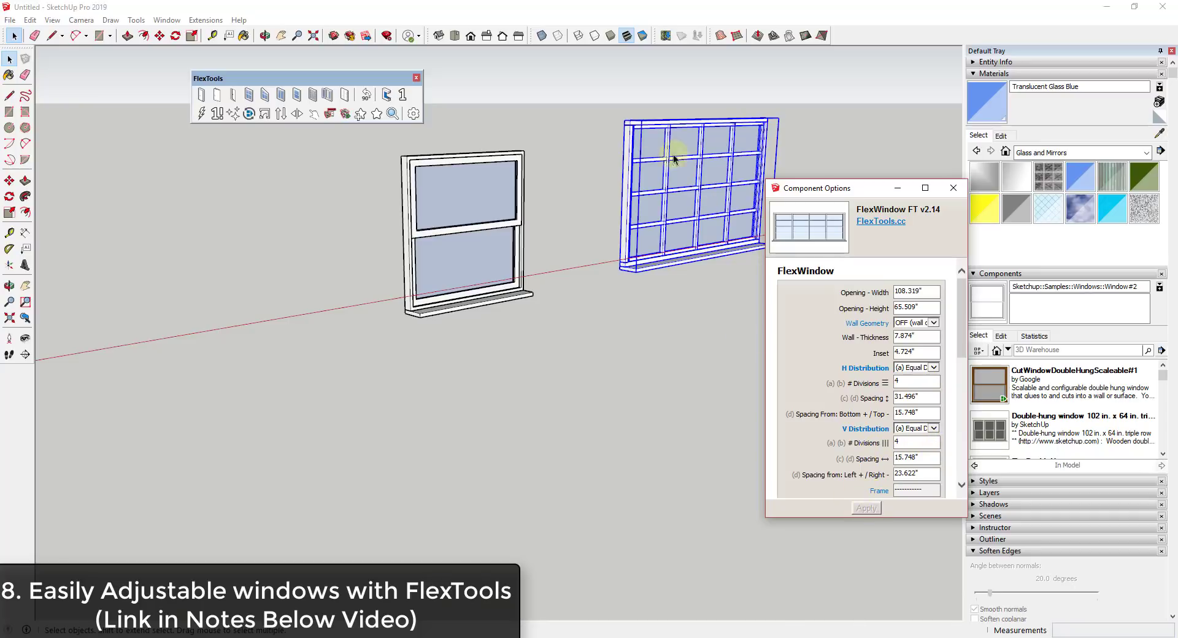
{"action": "left_click", "coordinate": [954, 188]}
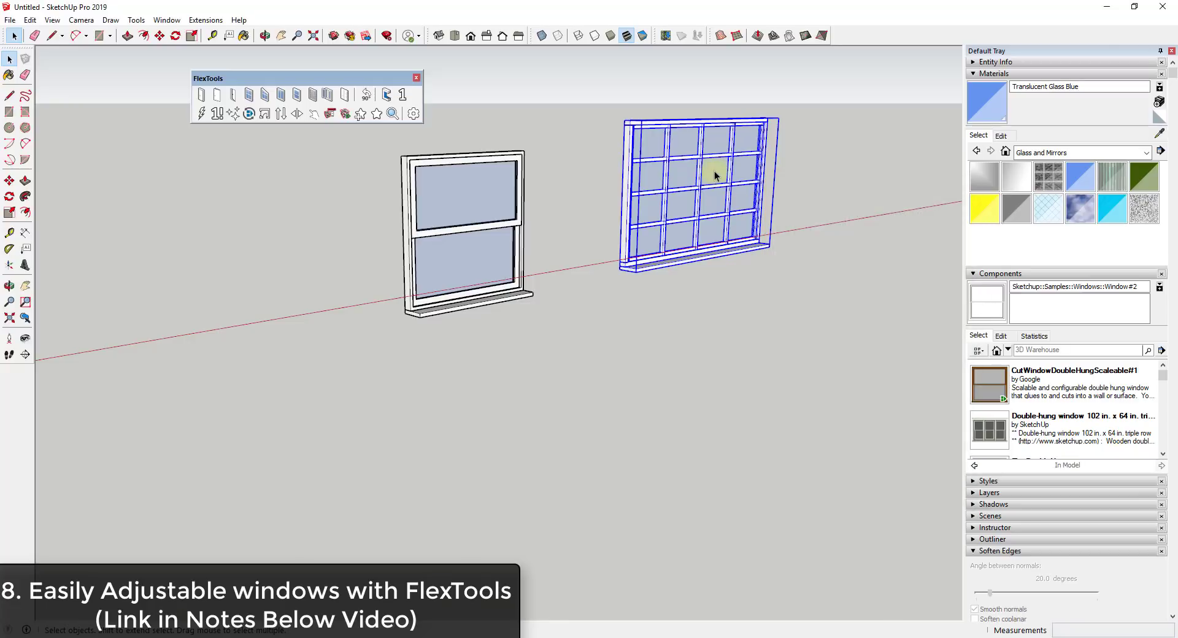
{"action": "middle_click_drag", "start_coordinate": [601, 174], "coordinate": [632, 226]}
Step: Zoom out and orbit to show the full row of four windows
{"action": "scroll", "coordinate": [705, 263], "scroll_direction": "down", "scroll_amount": 4}
{"action": "middle_click_drag", "start_coordinate": [700, 249], "coordinate": [674, 251]}
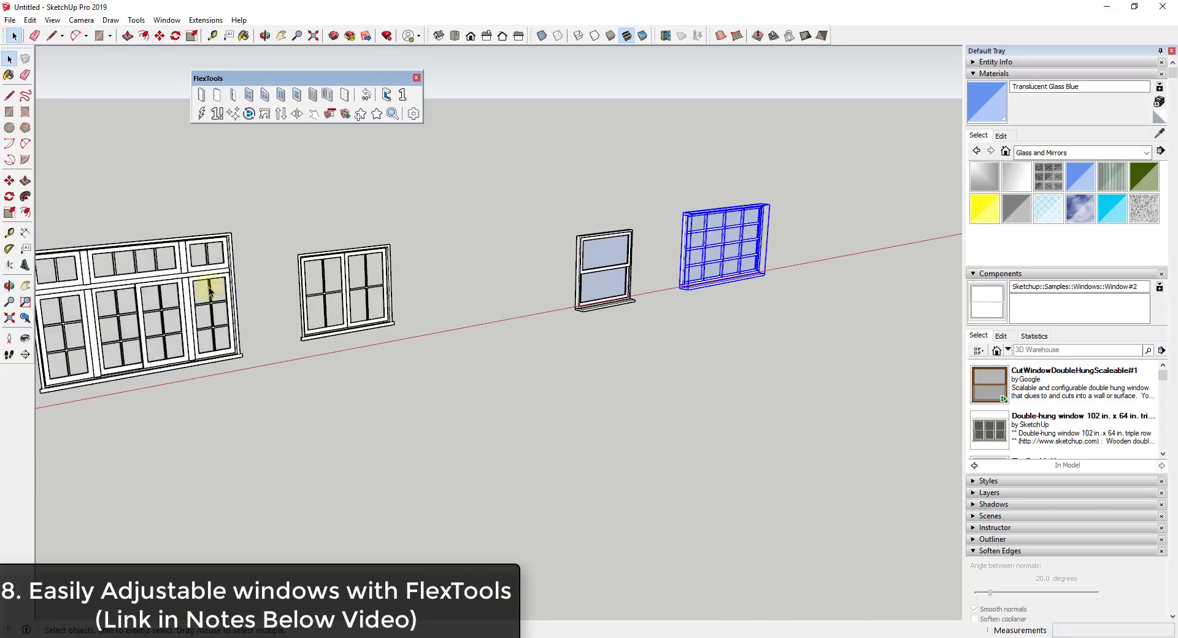
{"action": "scroll", "coordinate": [210, 288], "scroll_direction": "down", "scroll_amount": 3}
{"action": "scroll", "coordinate": [549, 270], "scroll_direction": "down", "scroll_amount": 1}
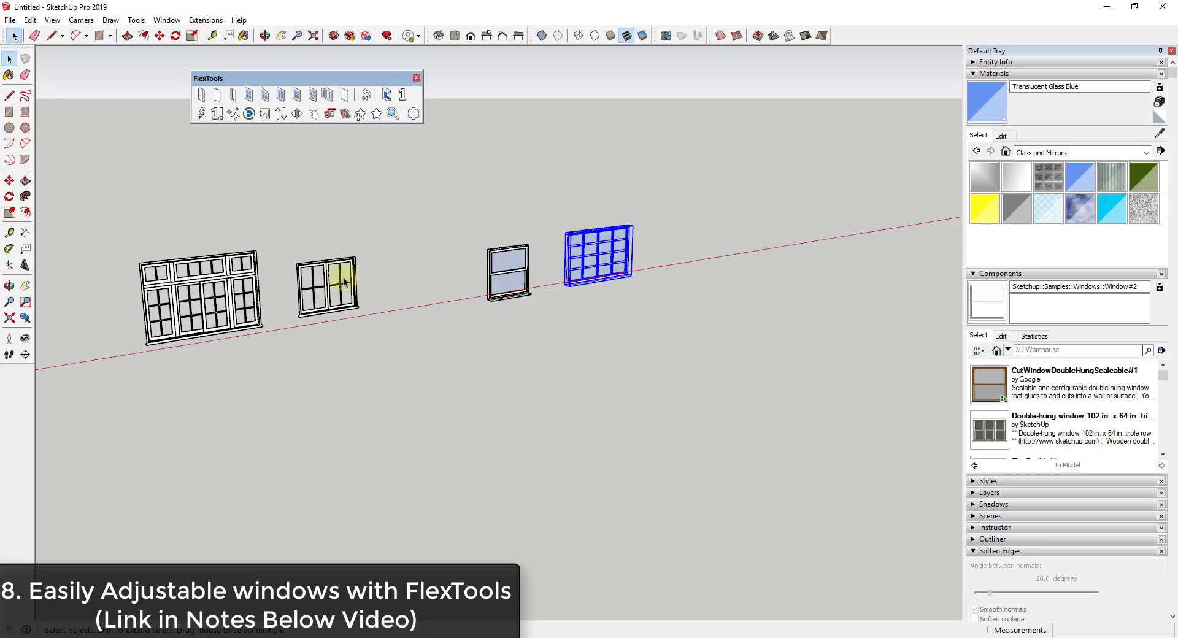
{"action": "scroll", "coordinate": [203, 288], "scroll_direction": "up", "scroll_amount": 3}
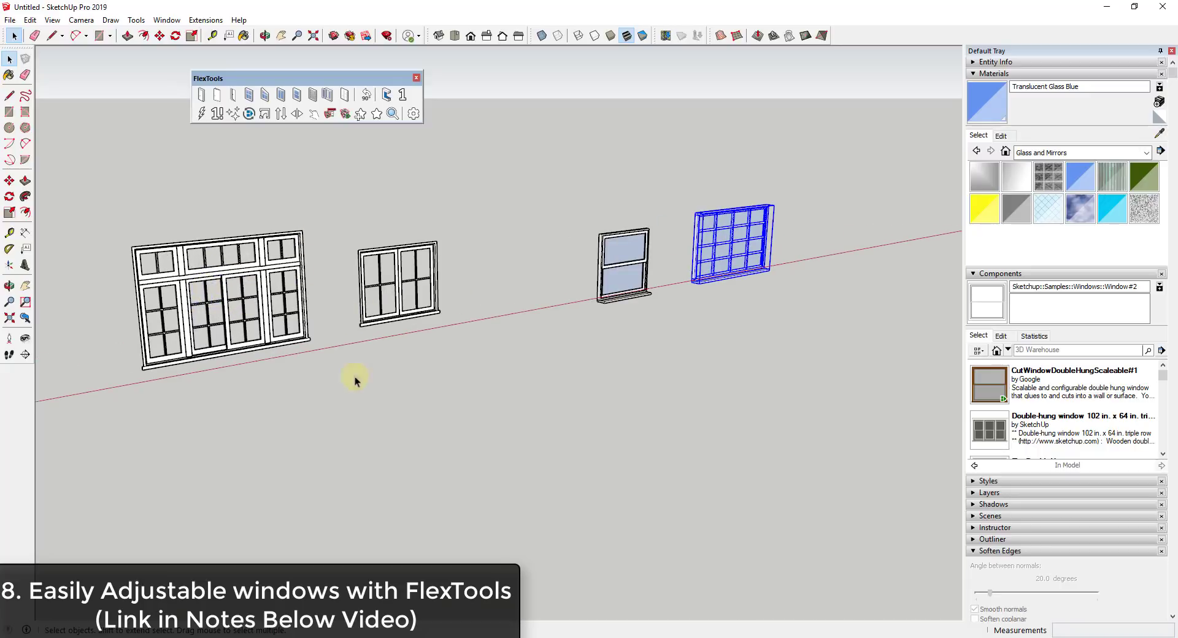
Step: Select the large window on the left, then the small double-hung window
{"action": "left_click", "coordinate": [274, 293]}
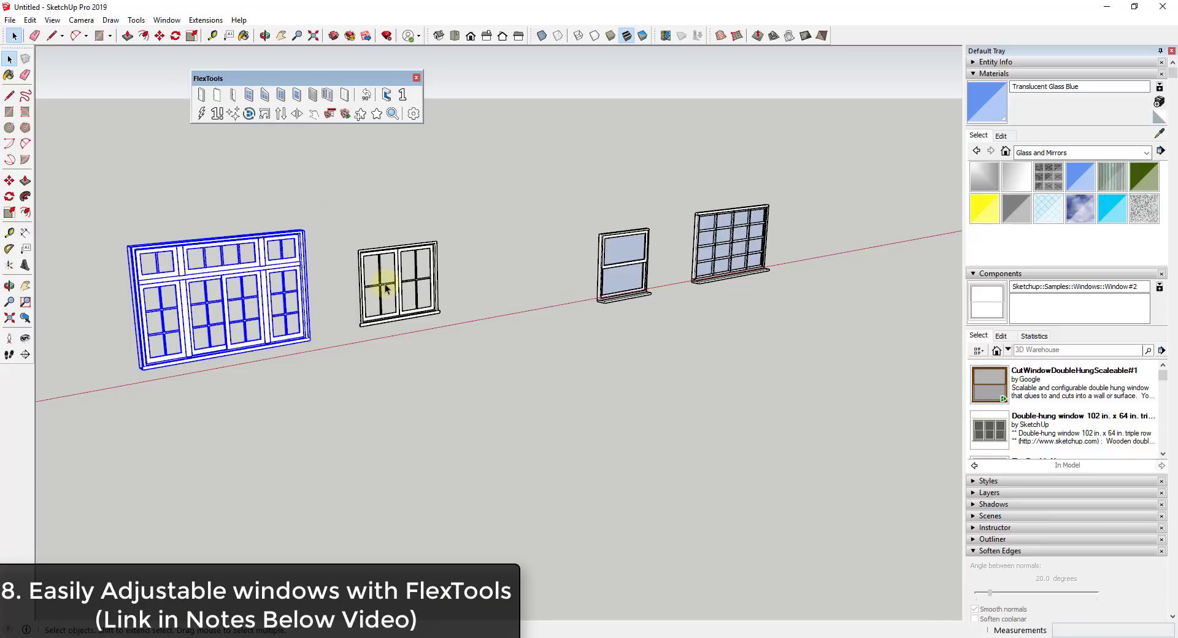
{"action": "scroll", "coordinate": [394, 280], "scroll_direction": "down", "scroll_amount": 1}
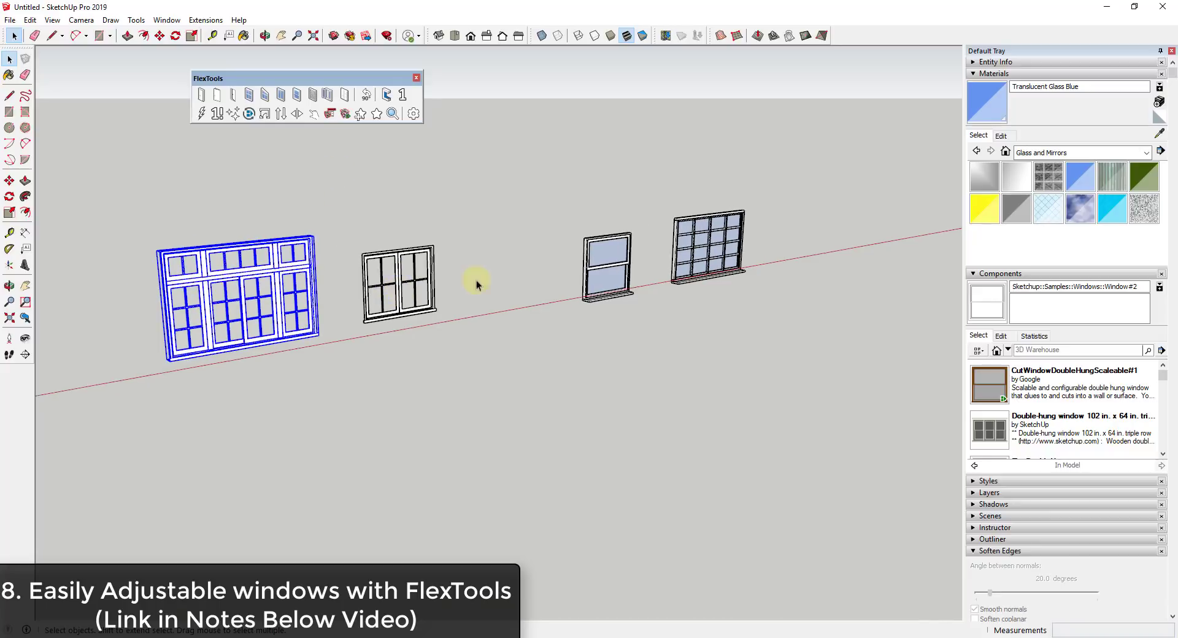
{"action": "mouse_move", "coordinate": [582, 273]}
{"action": "middle_mouse_down"}
{"action": "mouse_move", "coordinate": [565, 271]}
{"action": "mouse_move", "coordinate": [589, 262]}
{"action": "middle_mouse_up"}
{"action": "left_click", "coordinate": [612, 287]}
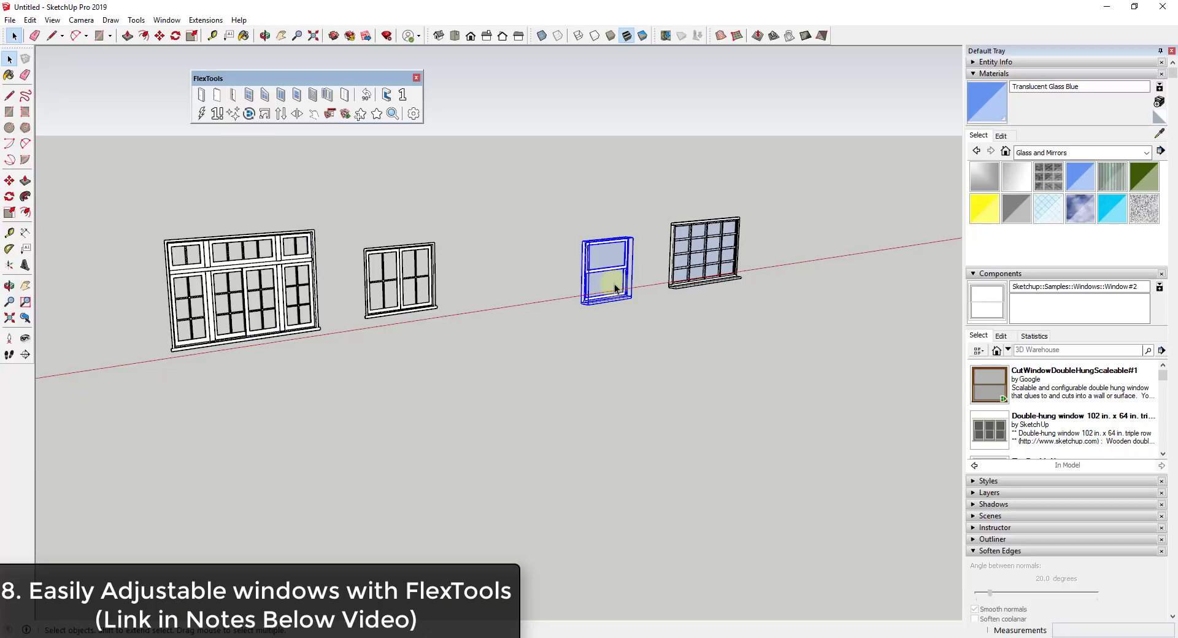
{"action": "left_click", "coordinate": [610, 292]}
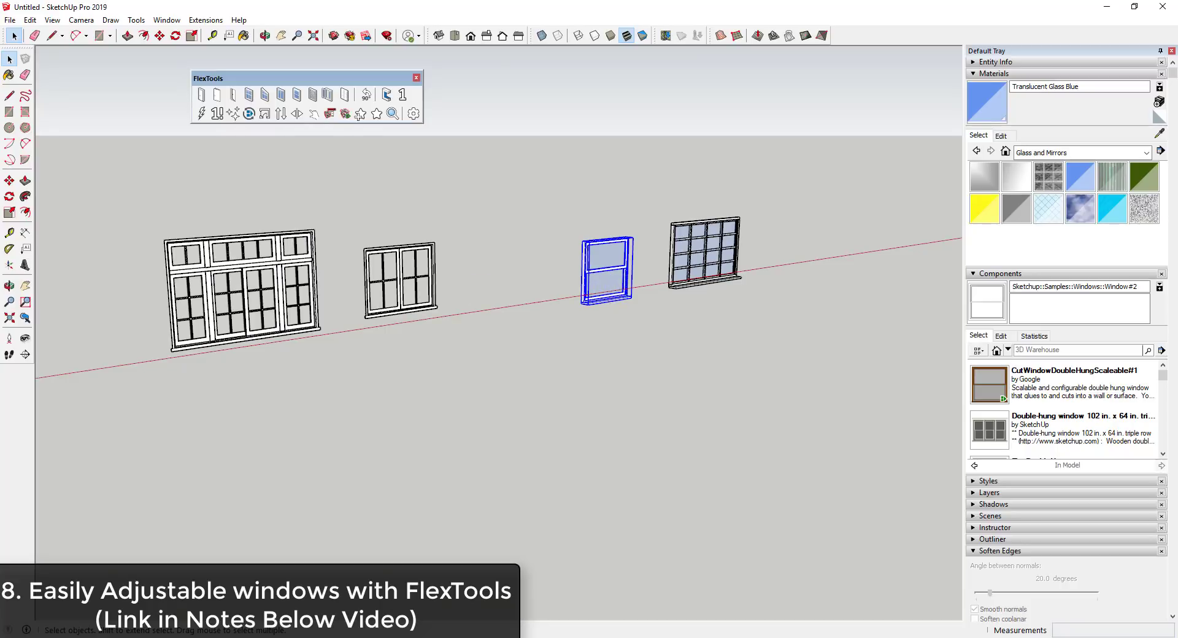